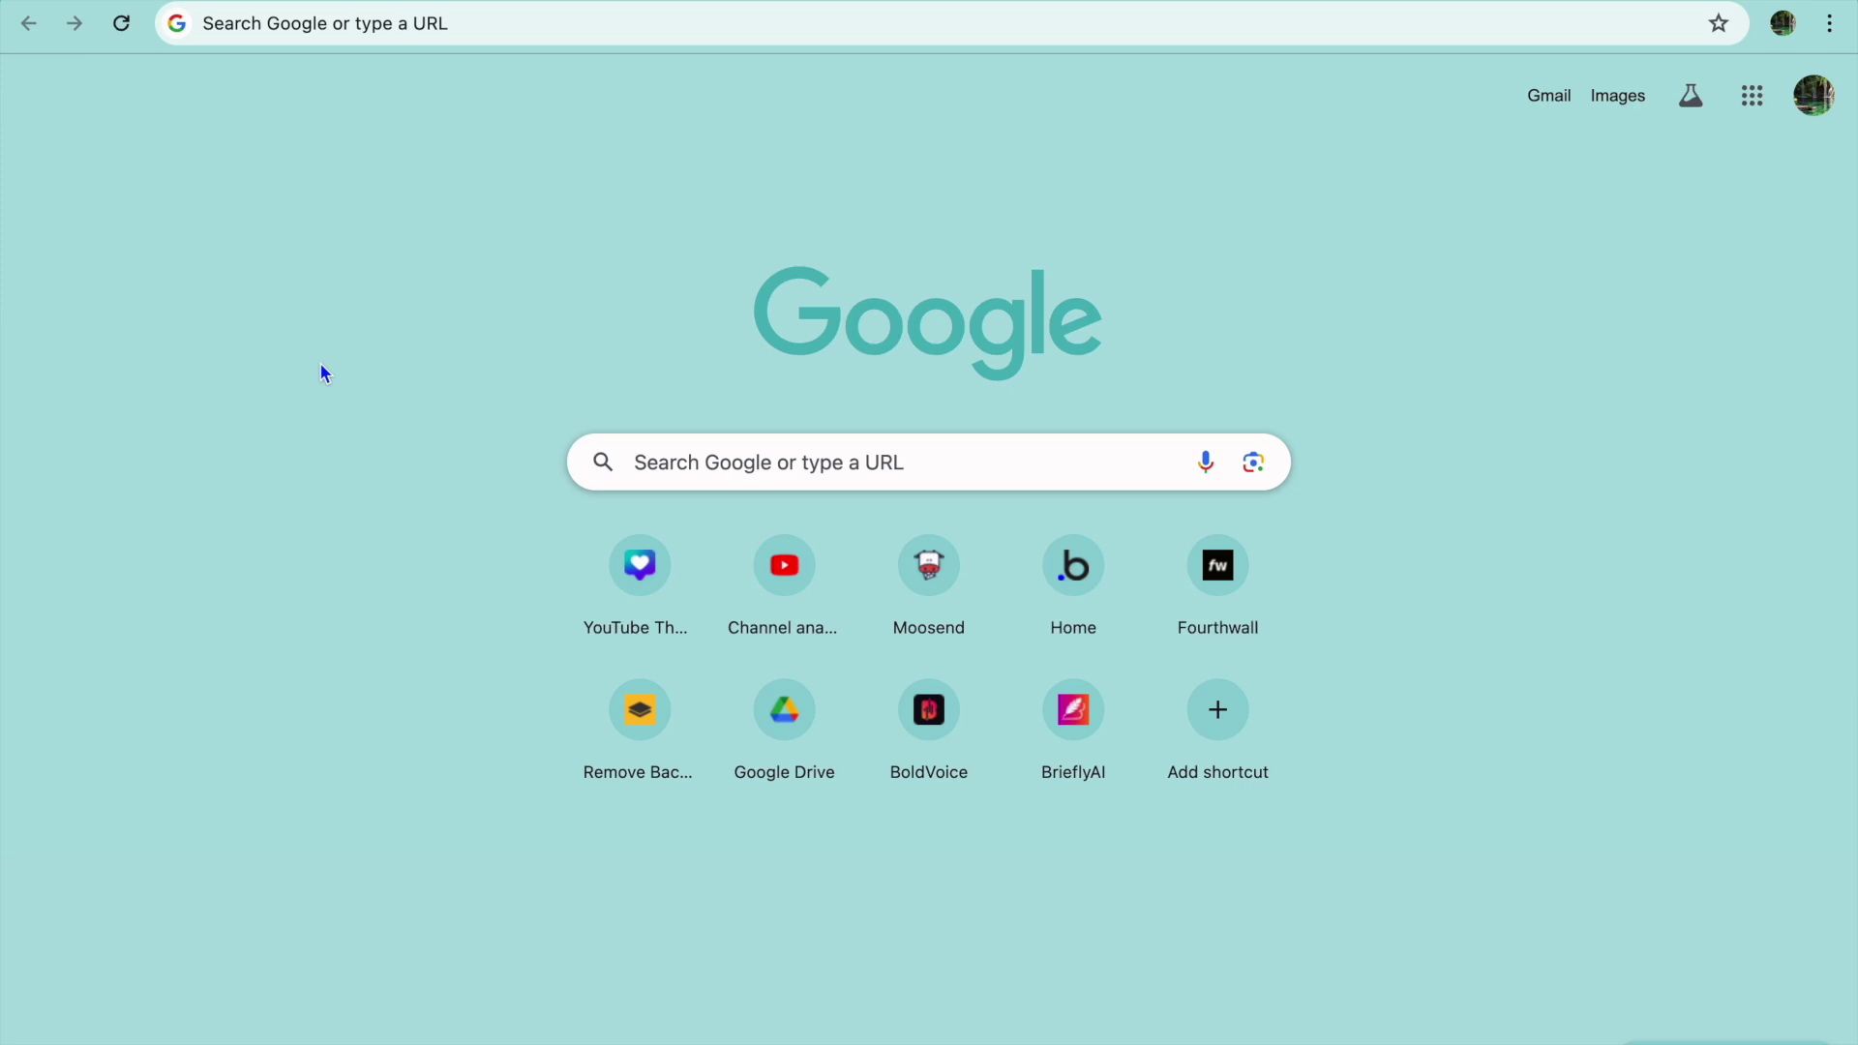
# Open the Wix account's Sites dashboard in Chrome.
pyautogui.click(199, 21)
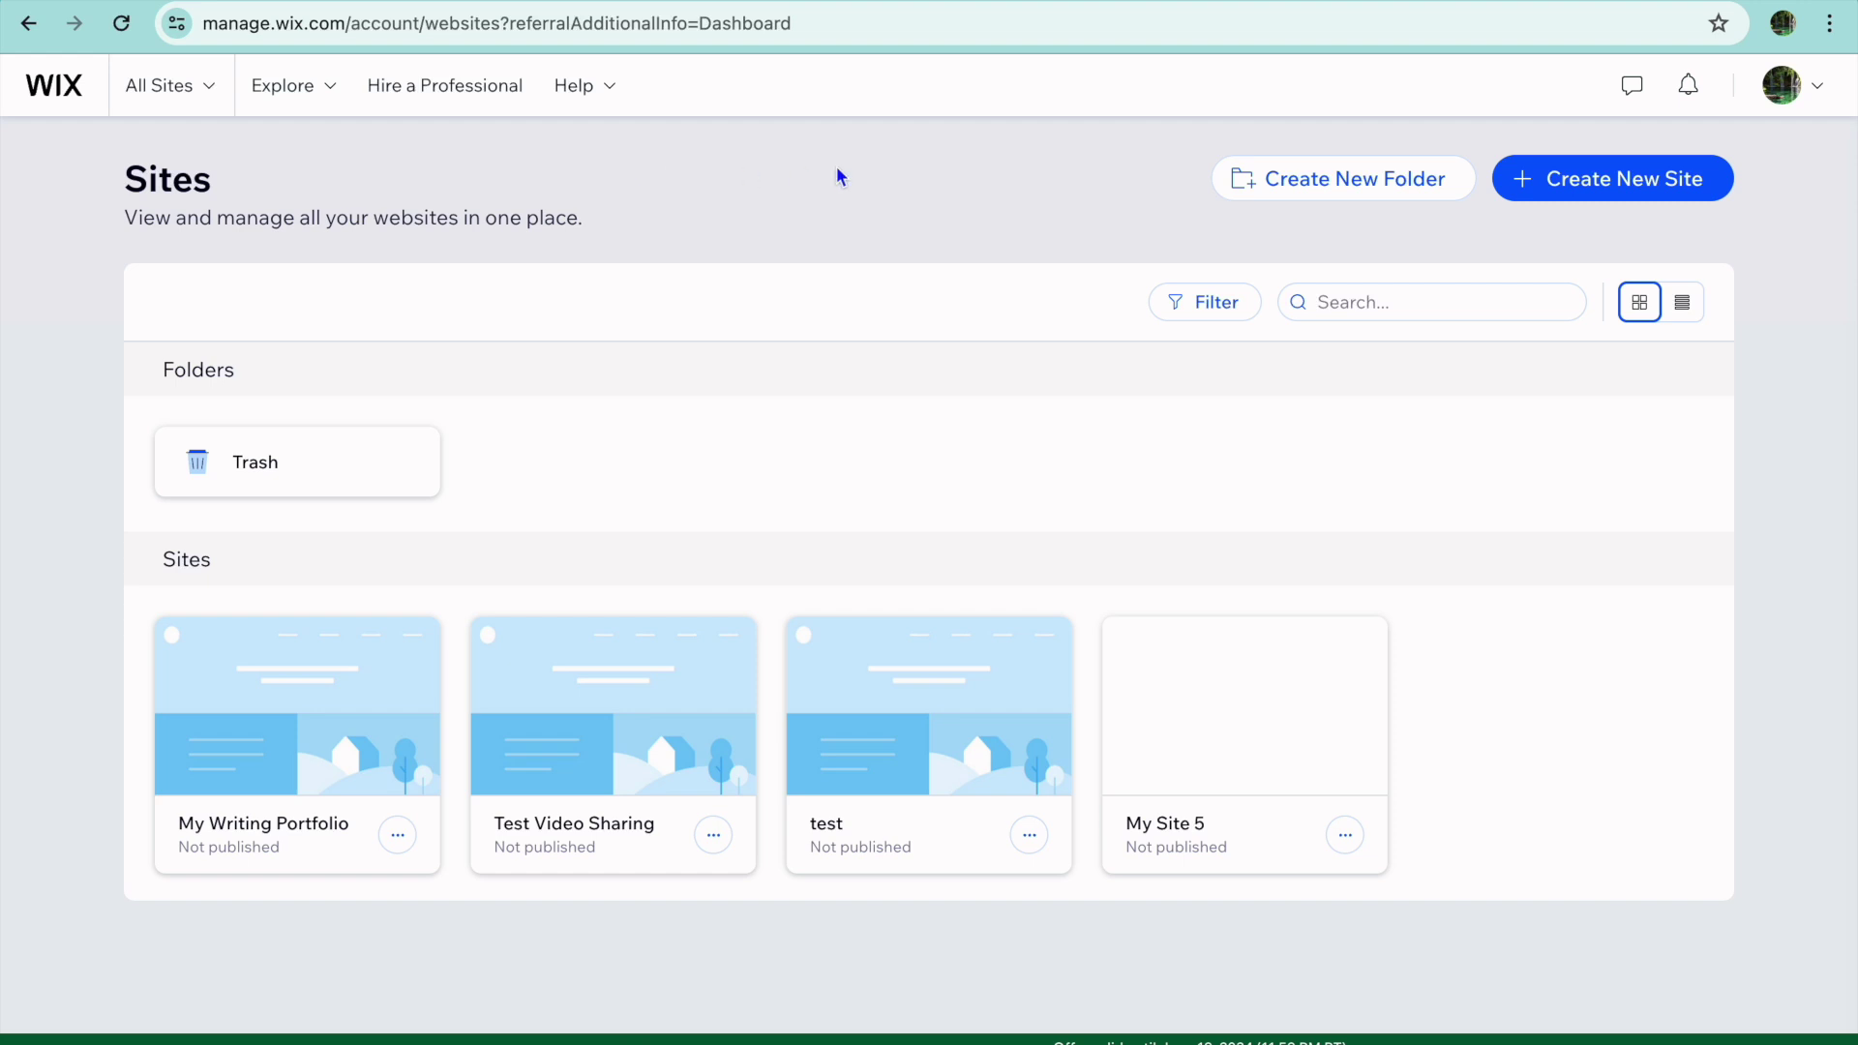
# Start a new site without AI chat and choose BnB via an 'AIR BNB' search.
pyautogui.click(1550, 180)
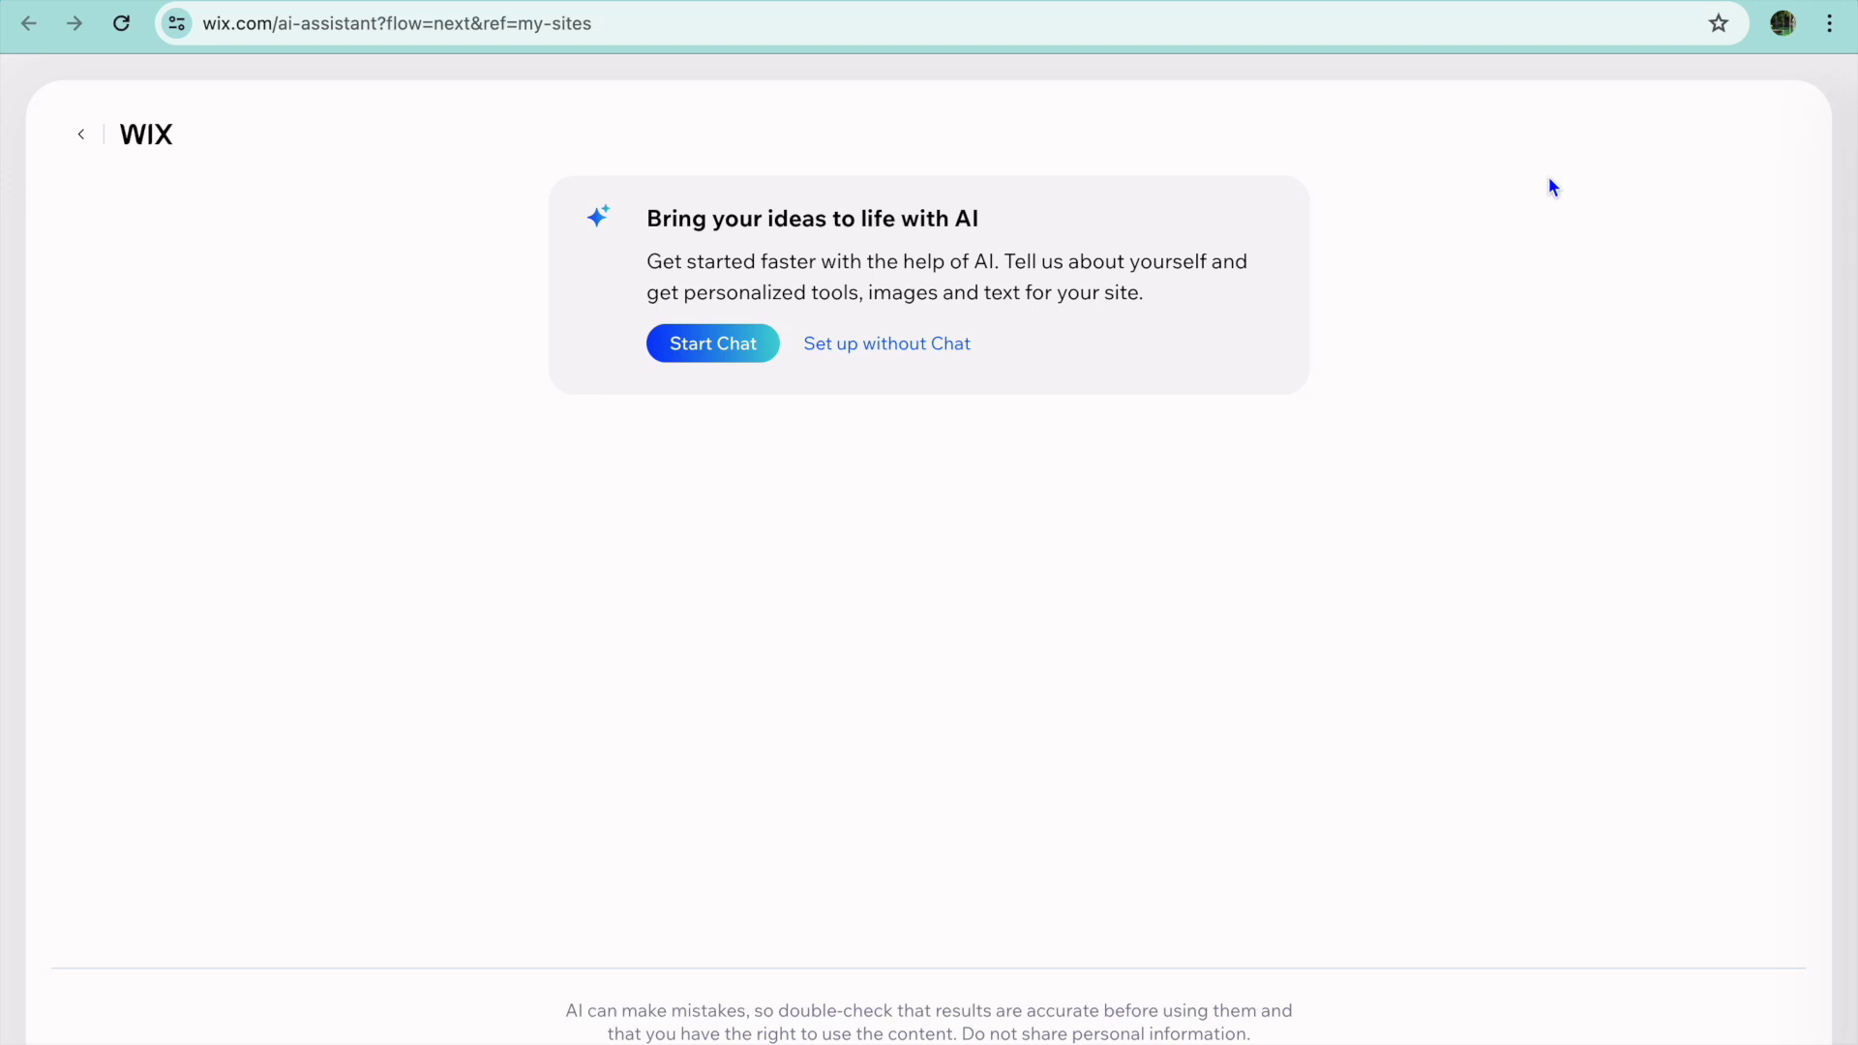
pyautogui.click(912, 347)
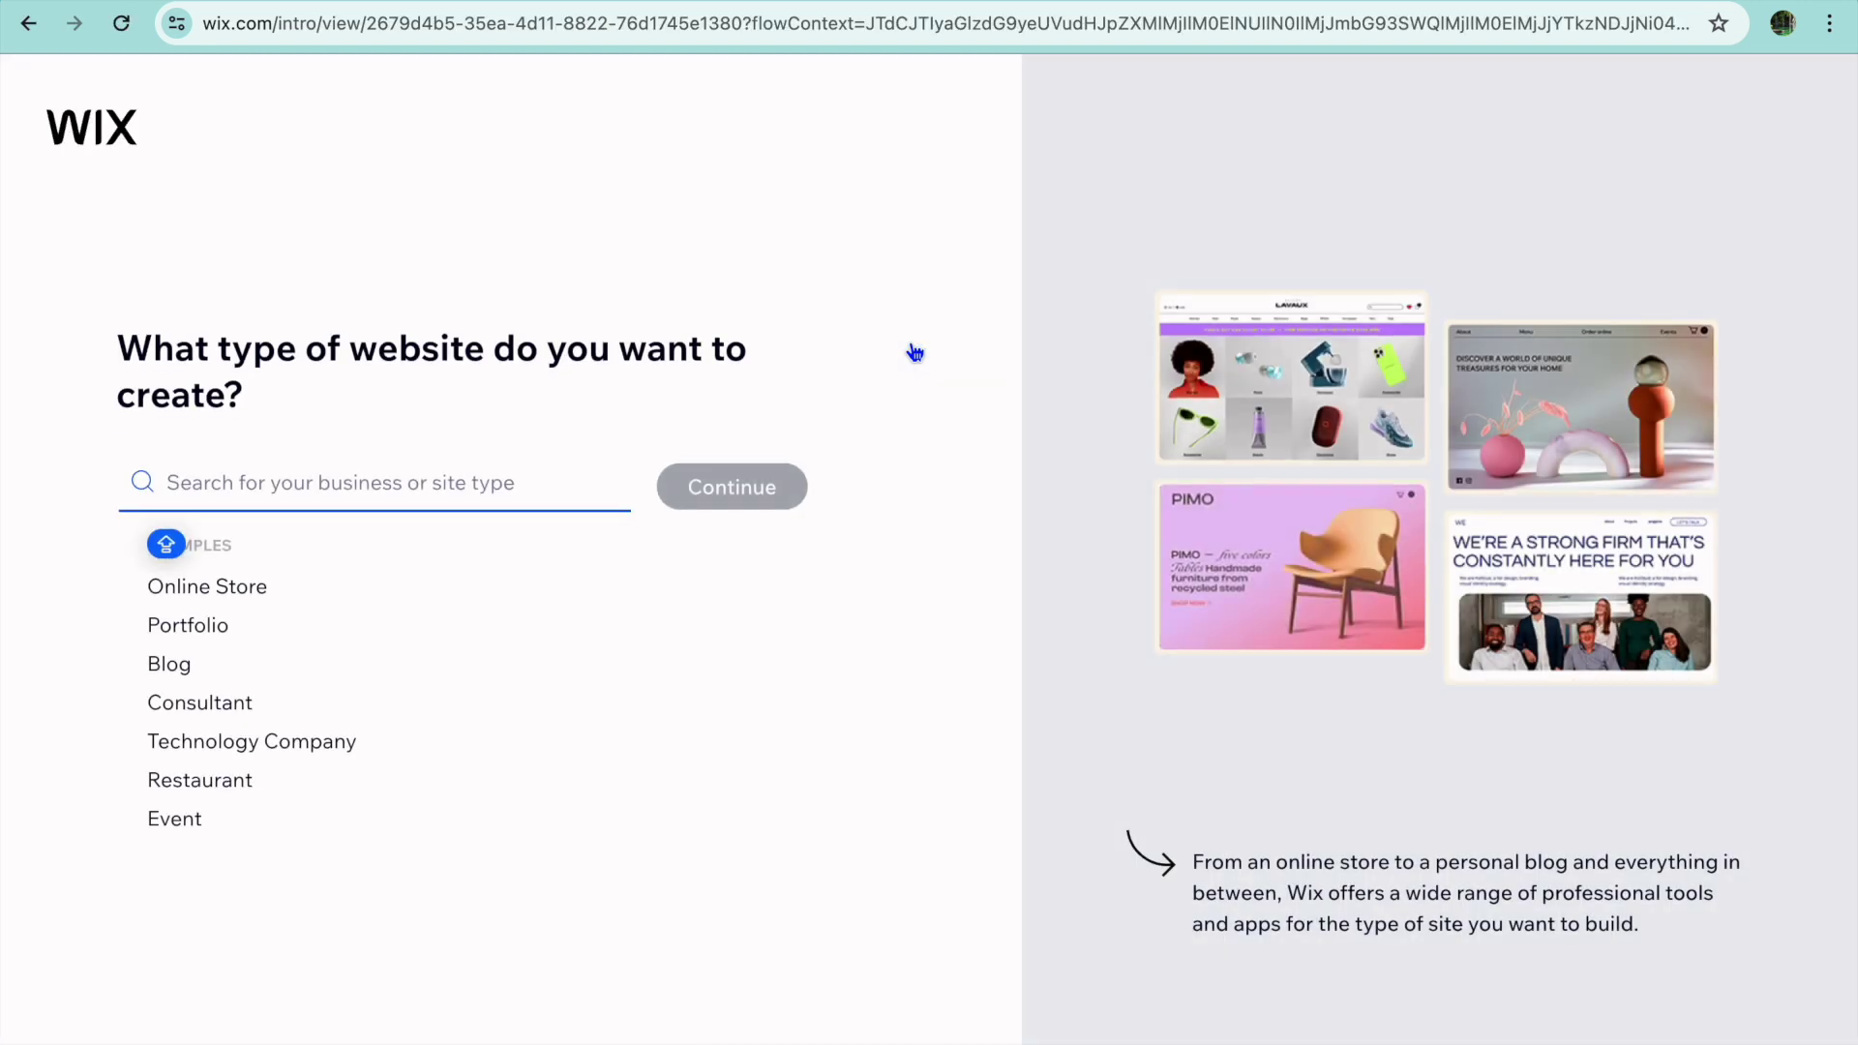
pyautogui.write('AIR')
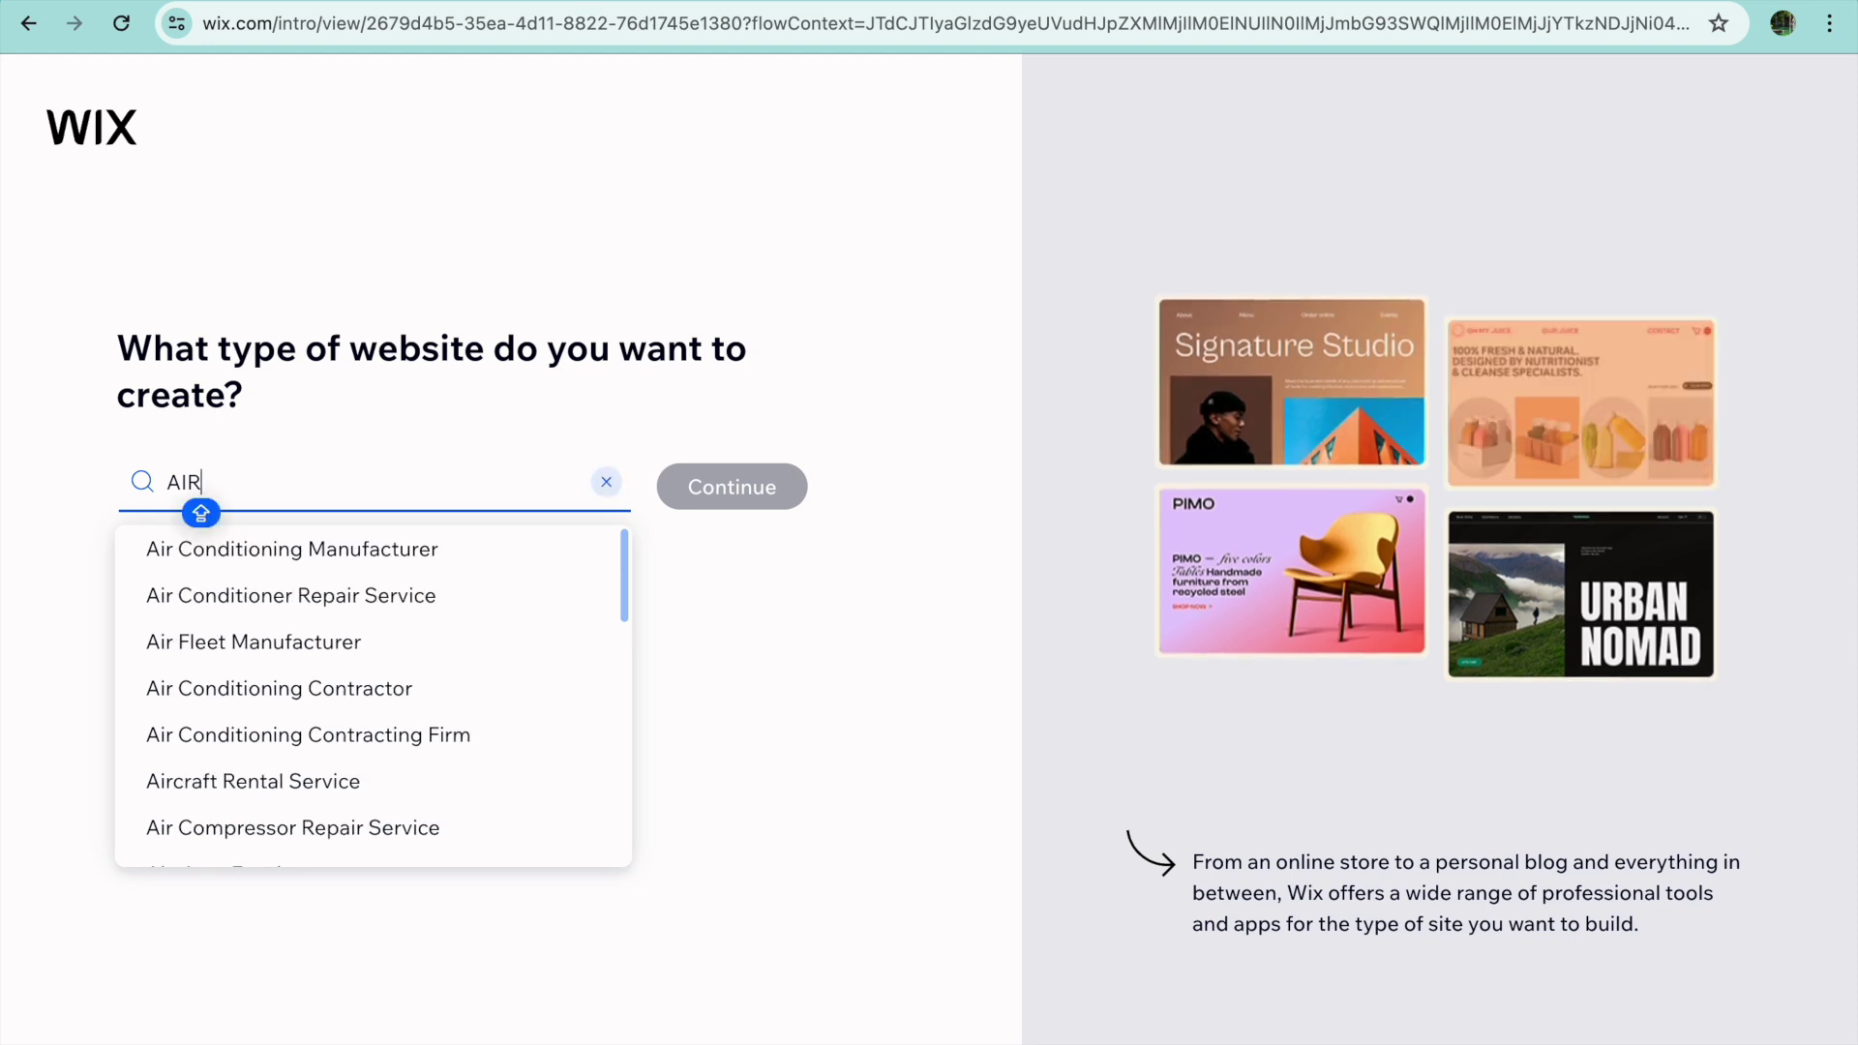
pyautogui.write('B')
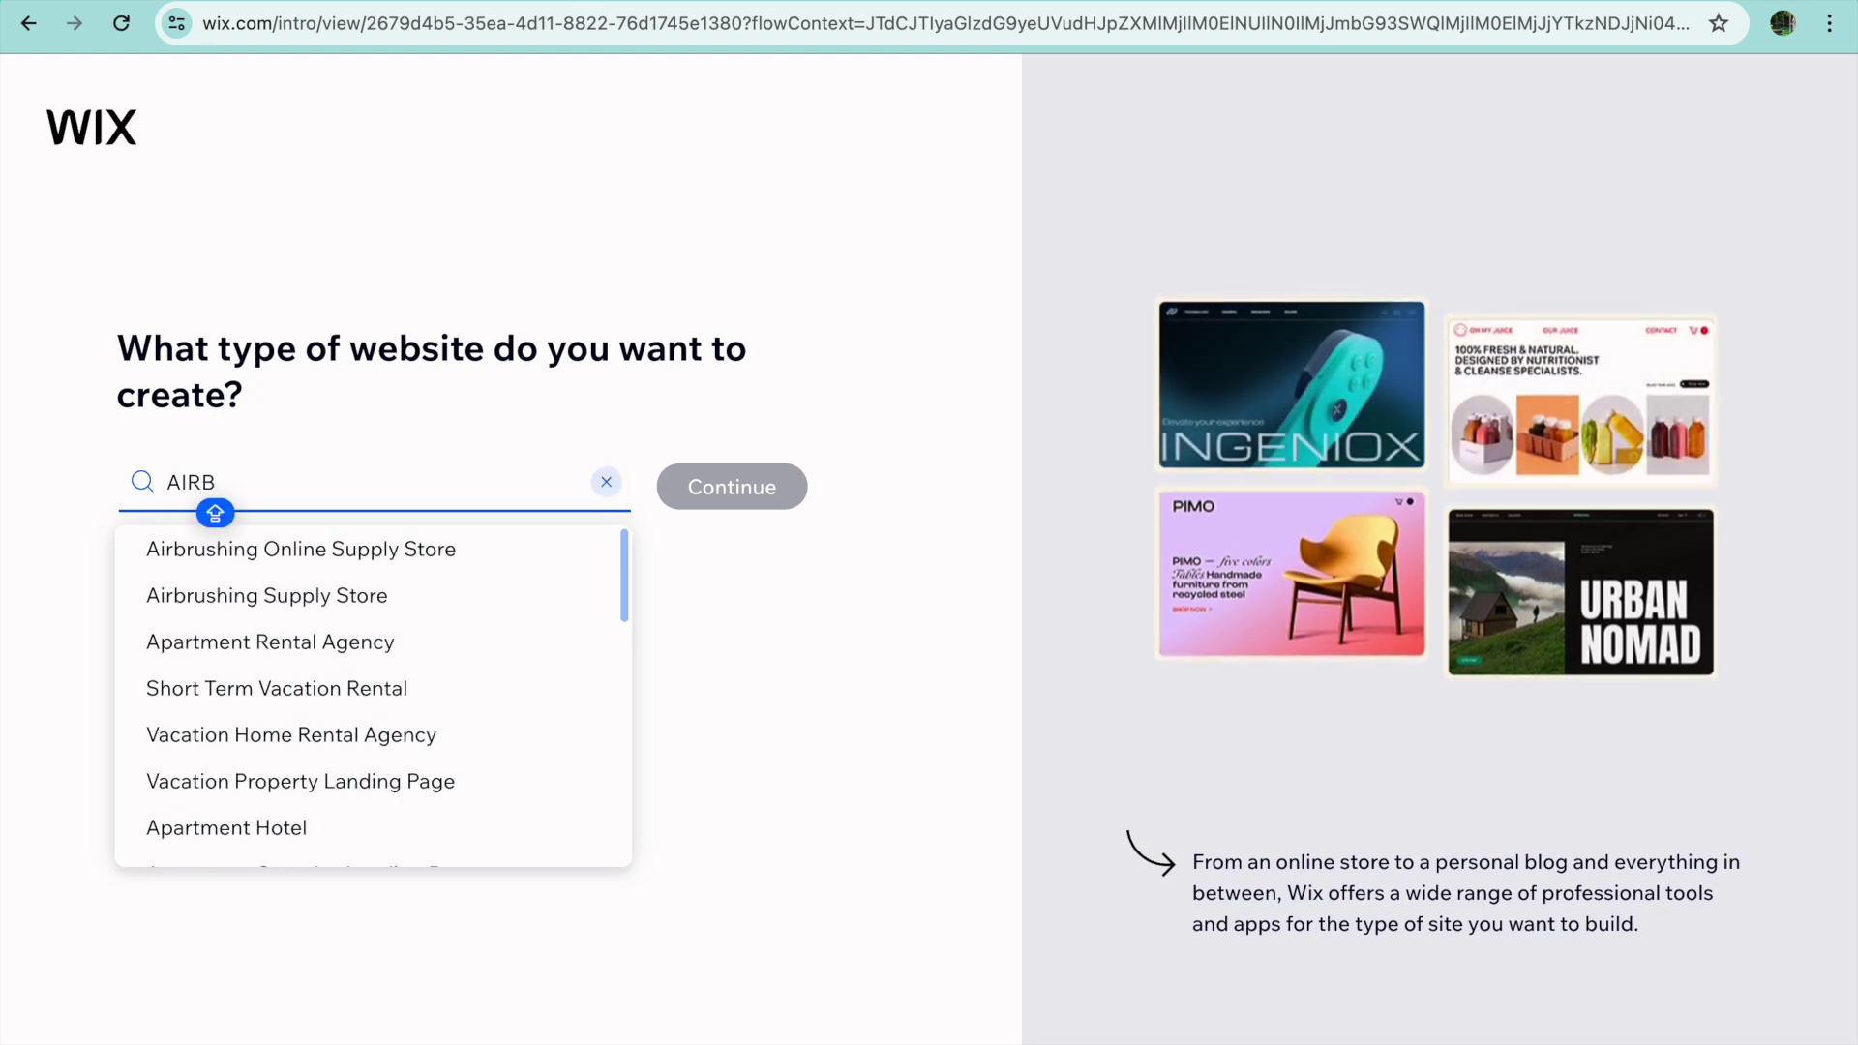
pyautogui.write('NB')
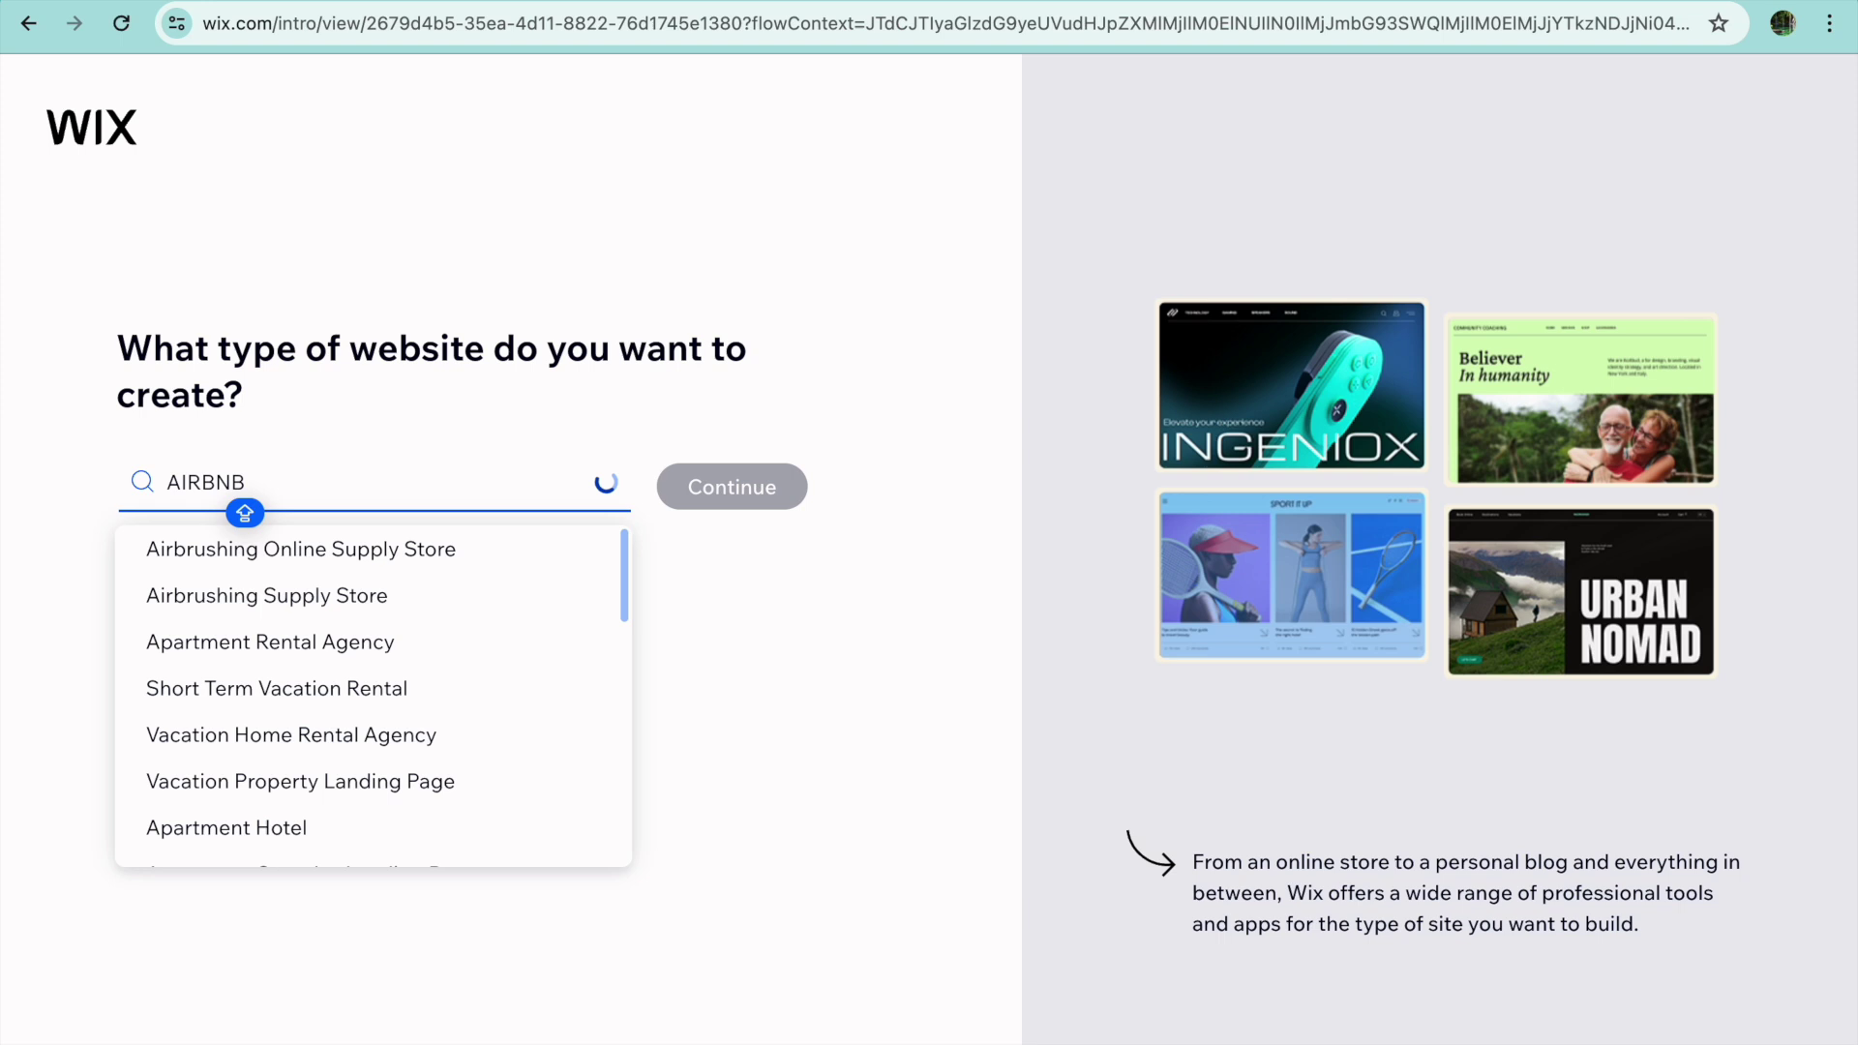
pyautogui.click(202, 482)
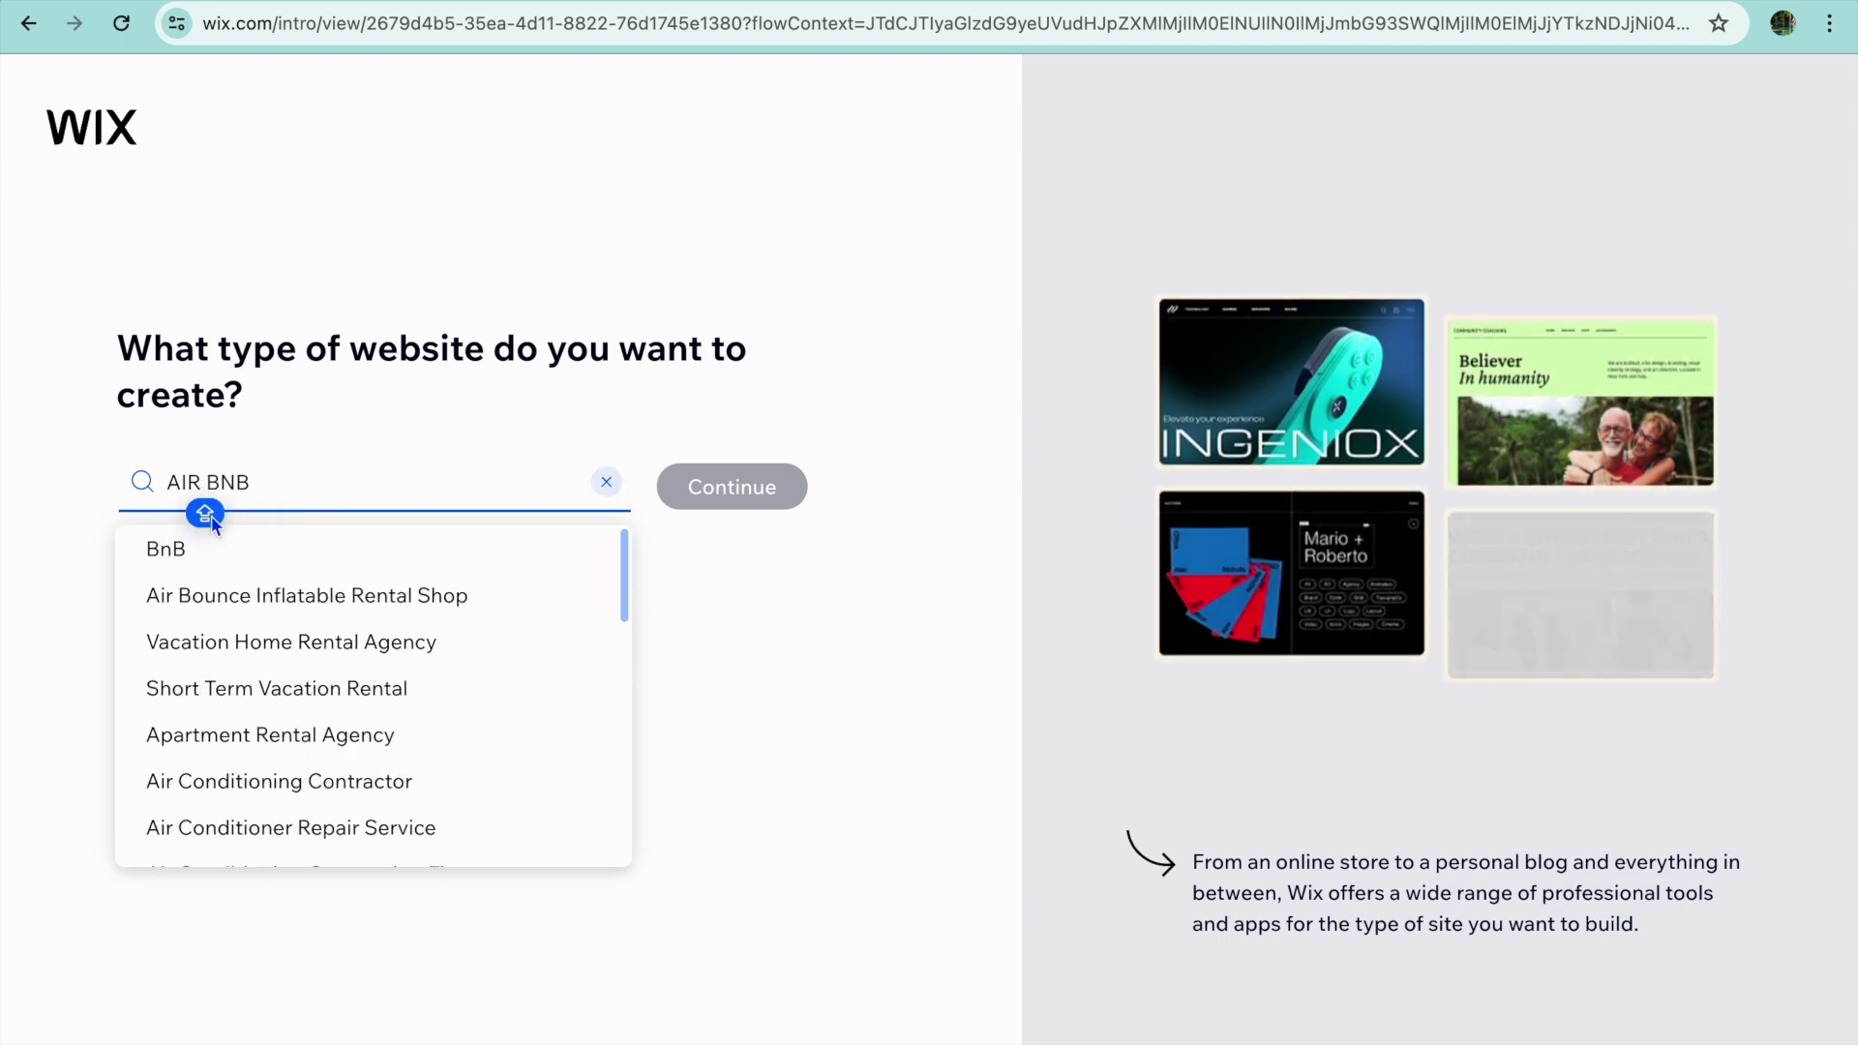
pyautogui.click(195, 553)
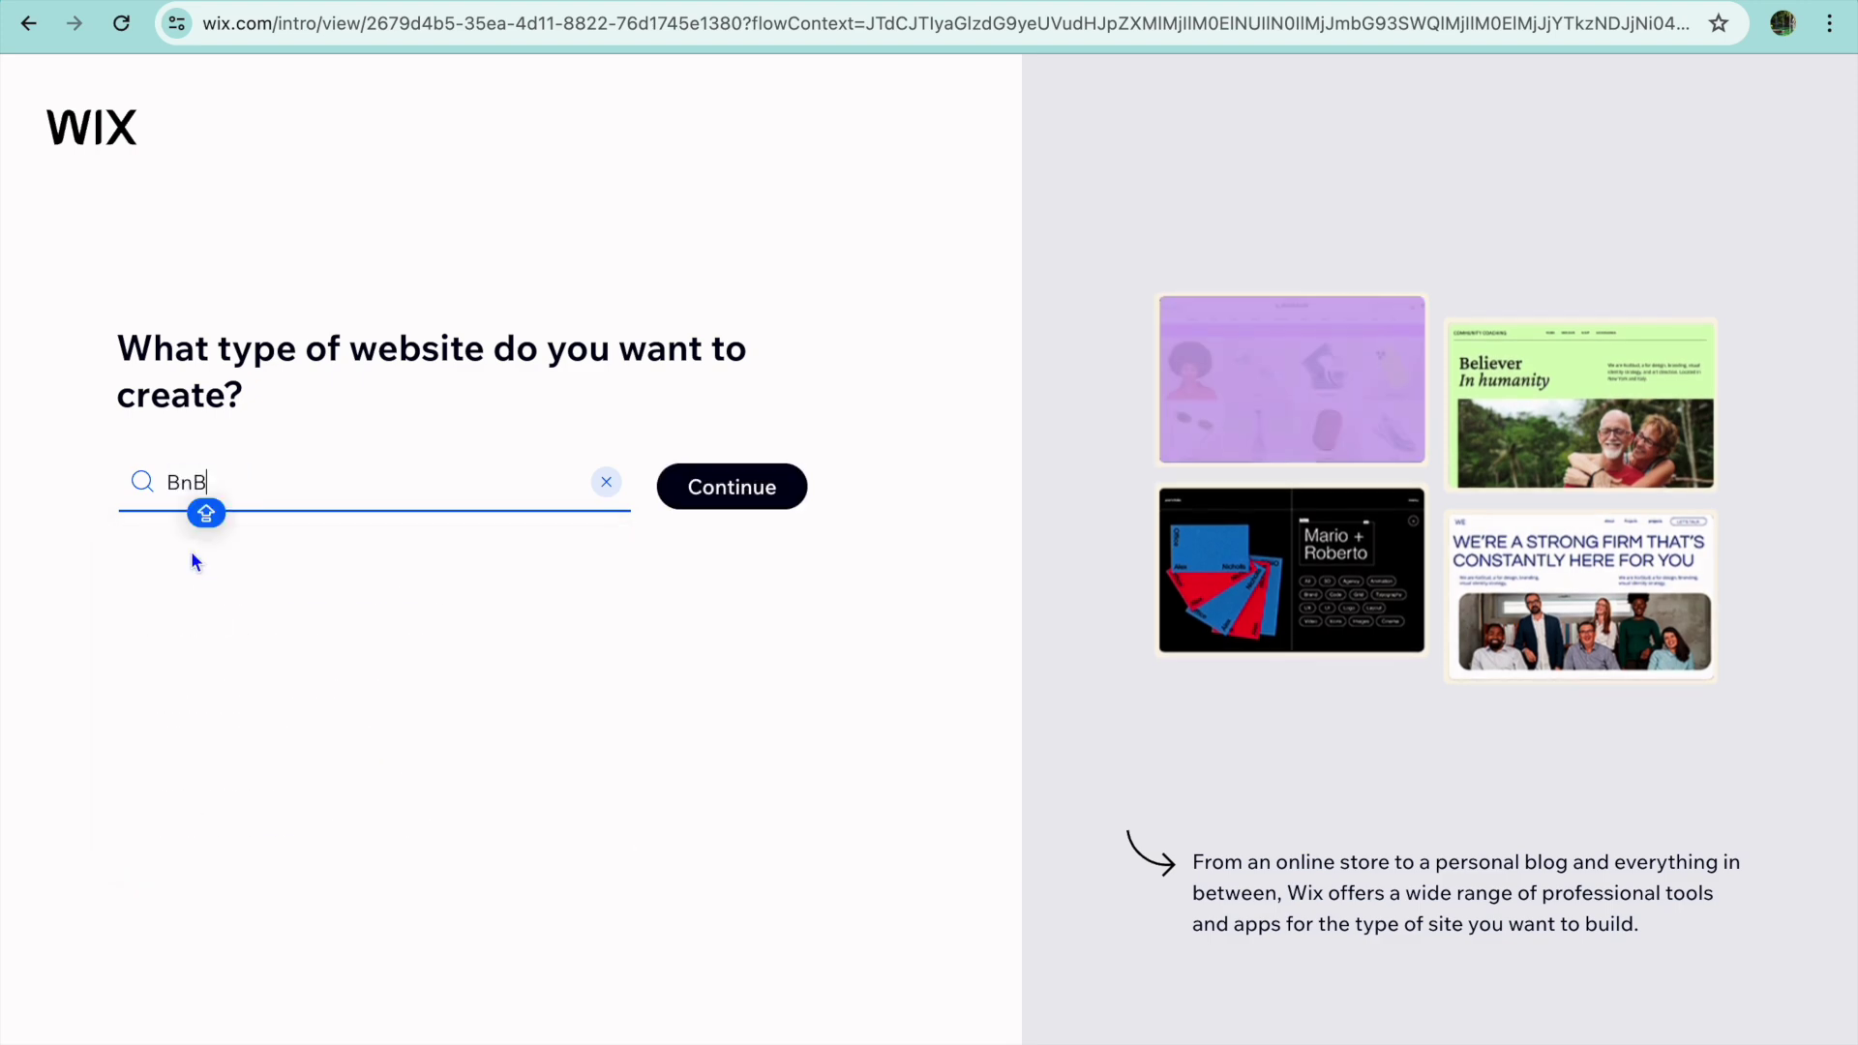
# Name the new BnB site JASONS"S AIR BNB and confirm the name.
pyautogui.click(774, 489)
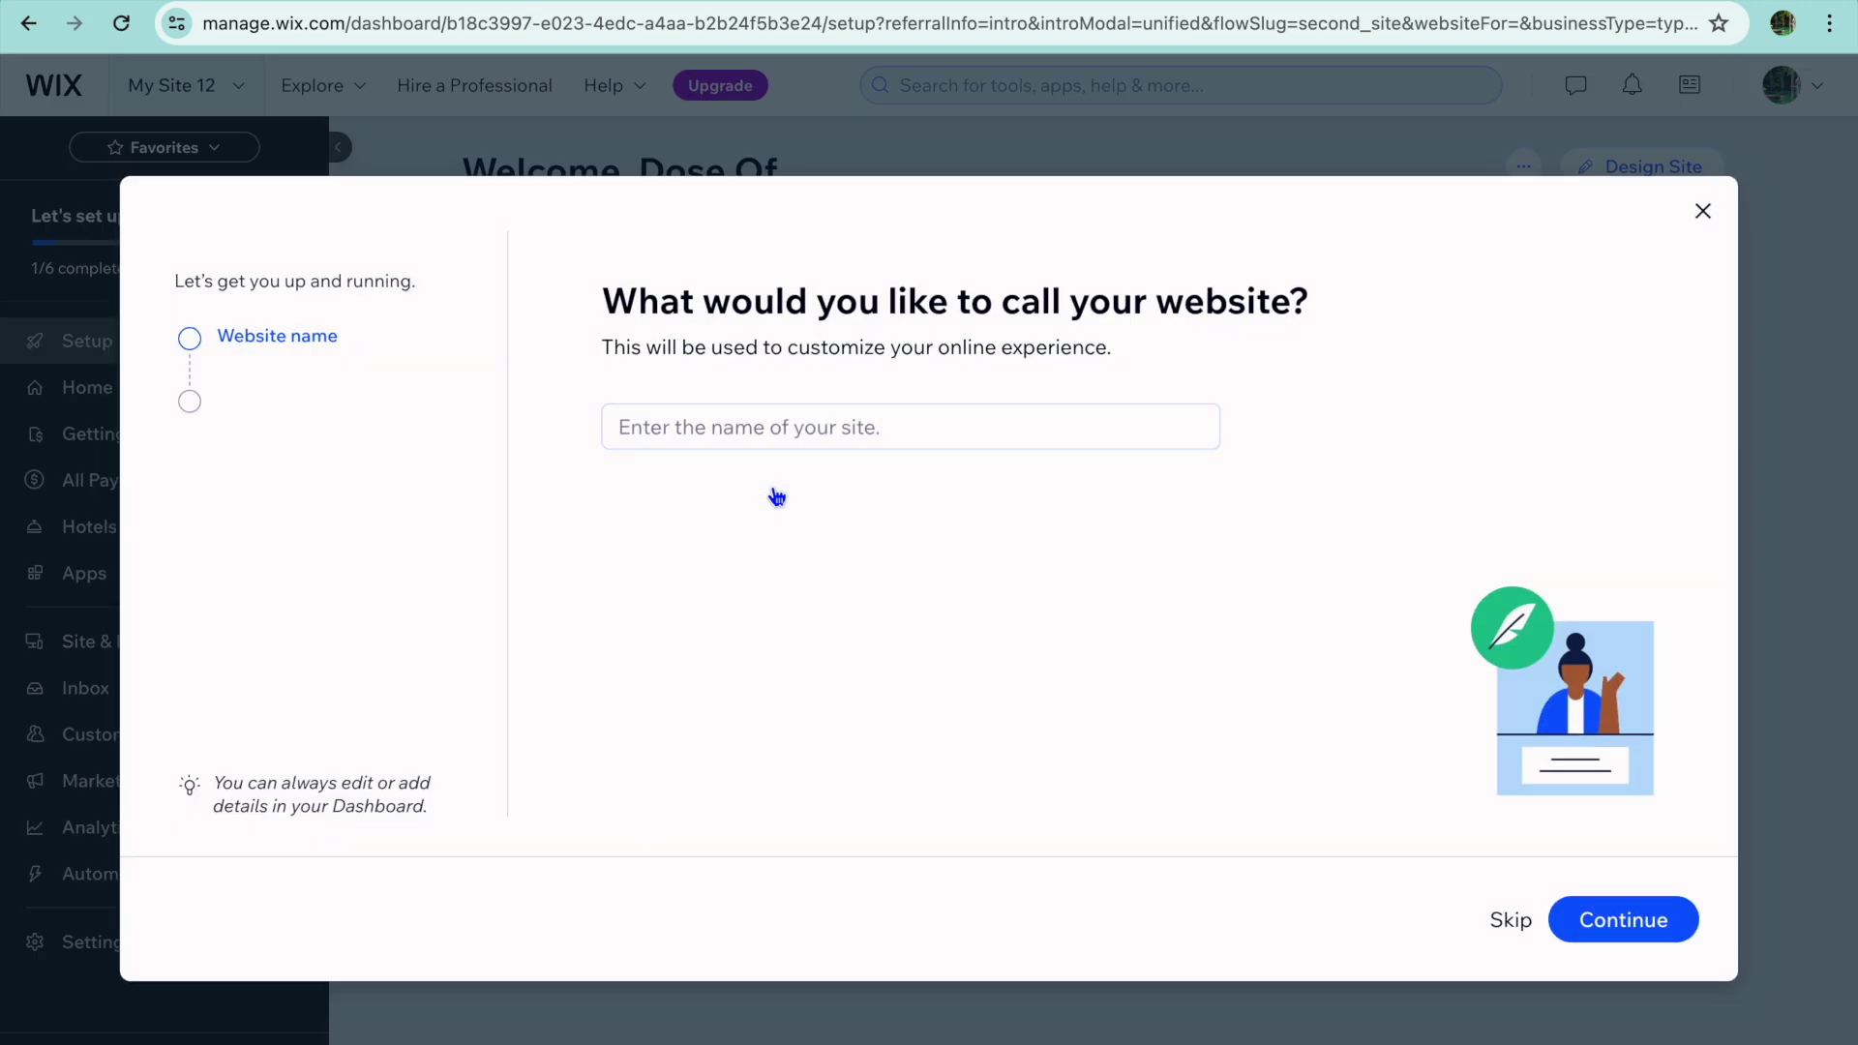
pyautogui.click(778, 437)
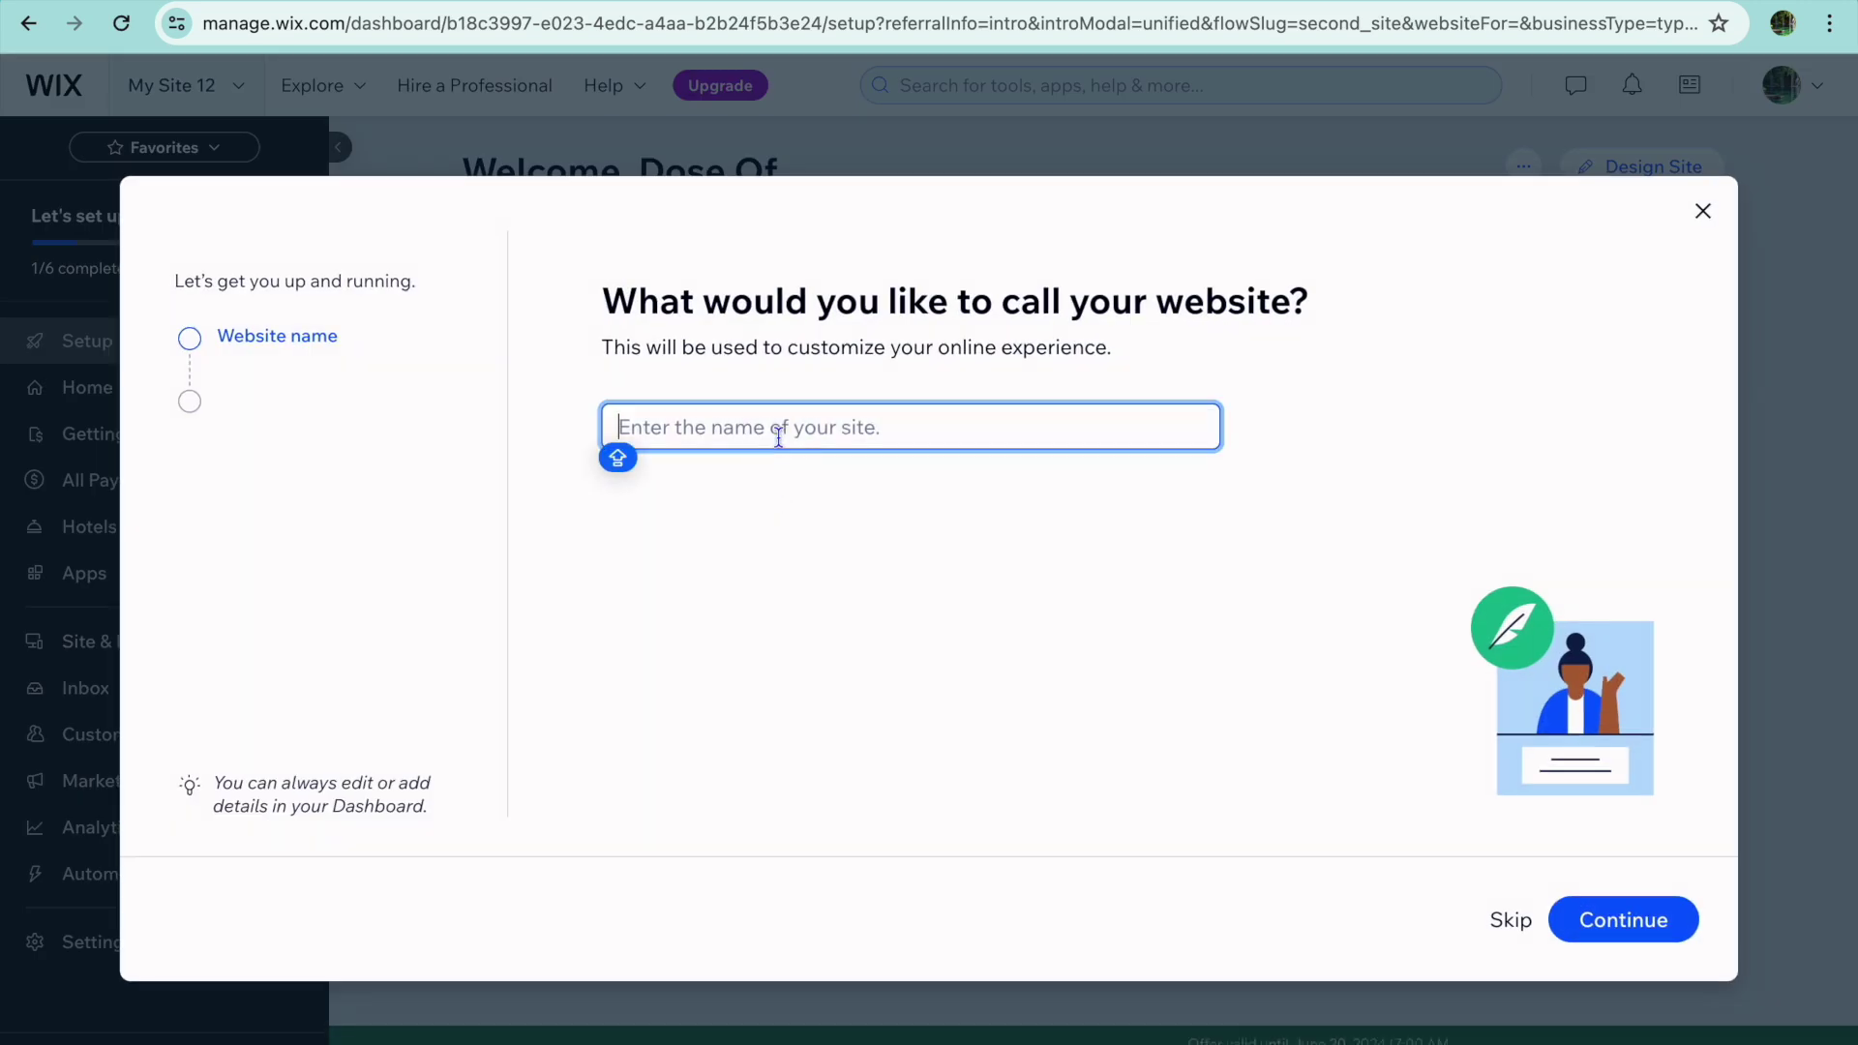
pyautogui.write('JAS')
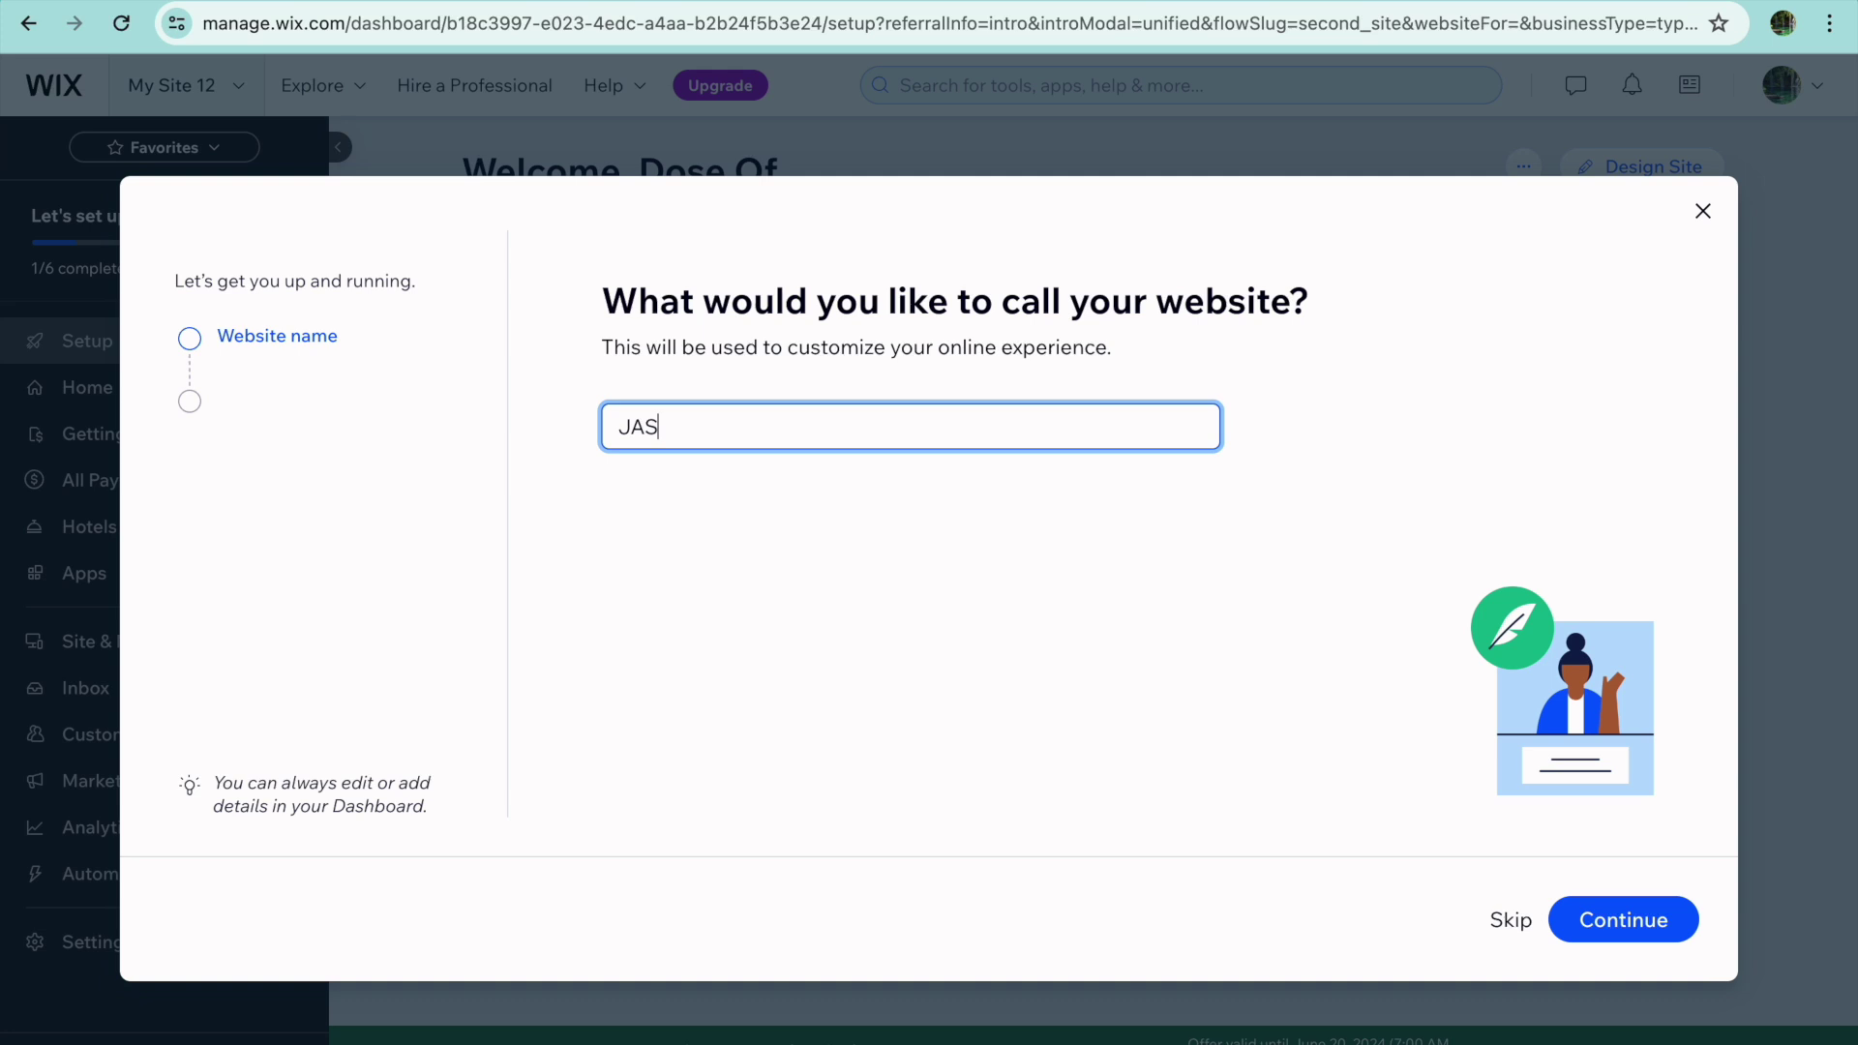
pyautogui.write('ONS')
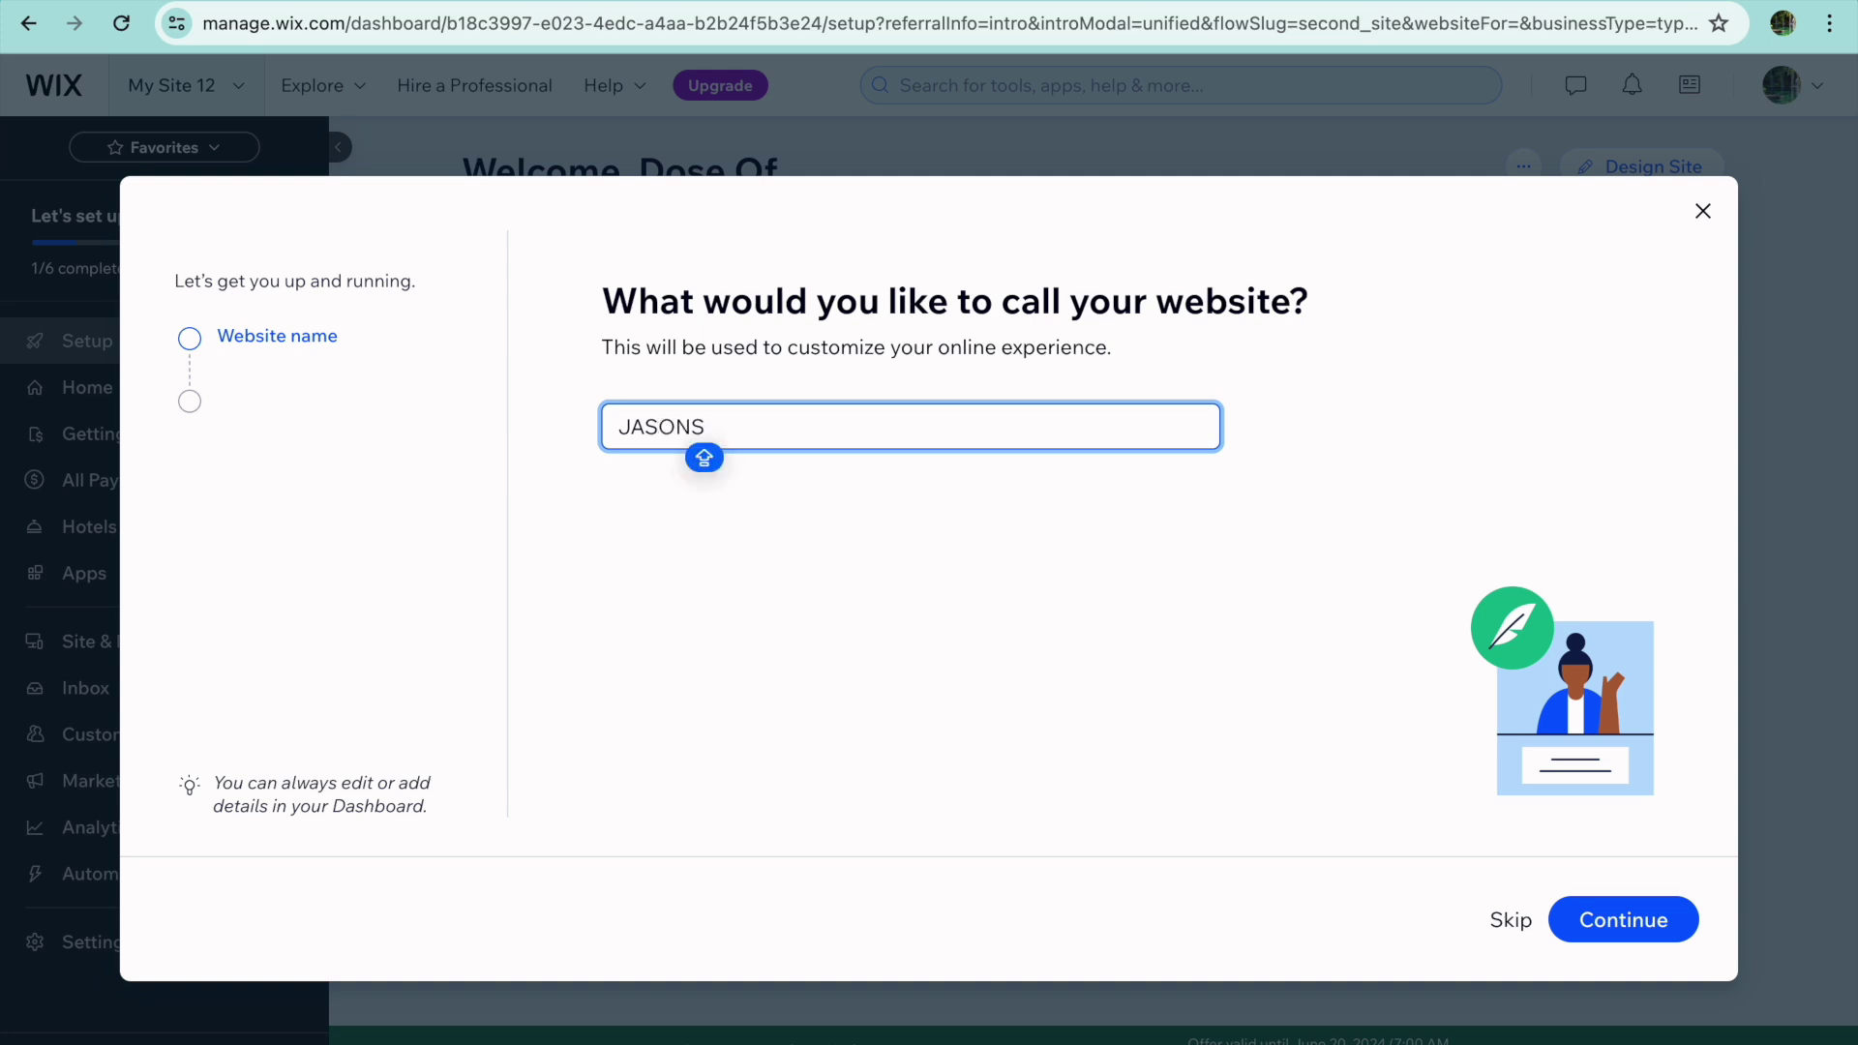
pyautogui.write('"S ')
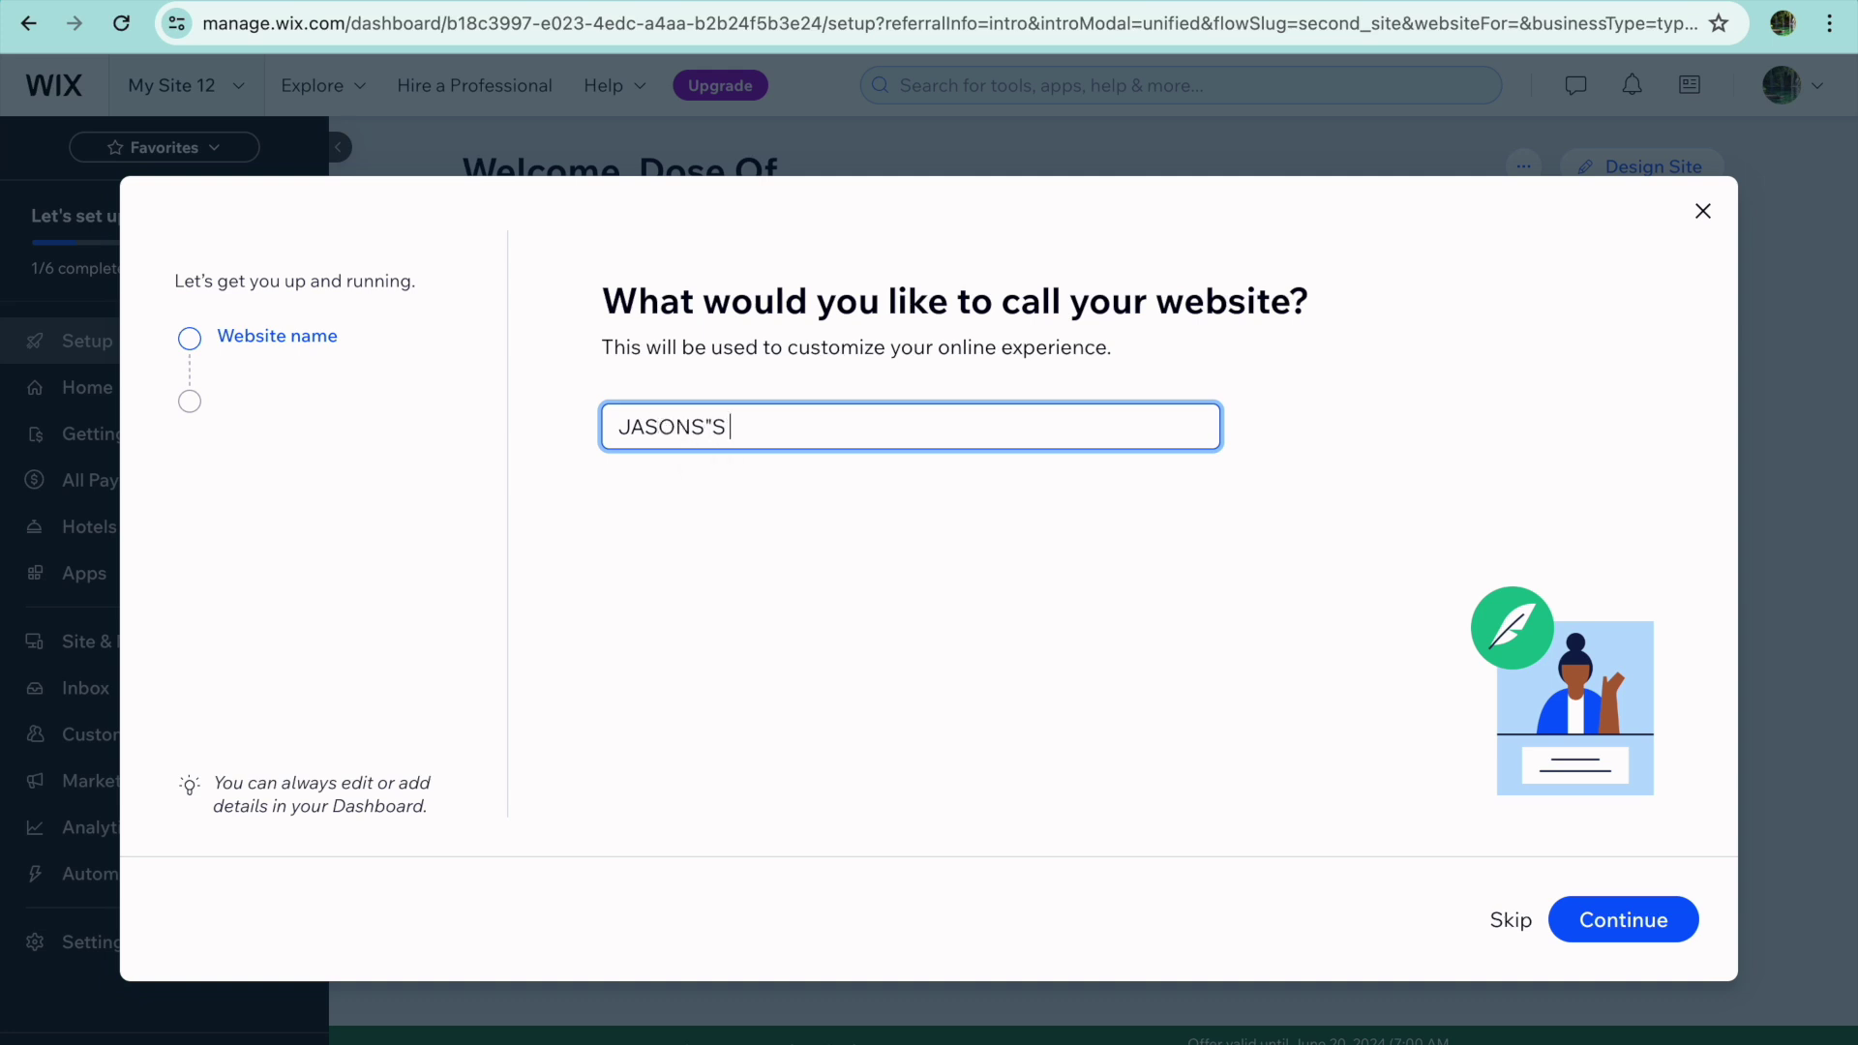
pyautogui.write('AIR BNB')
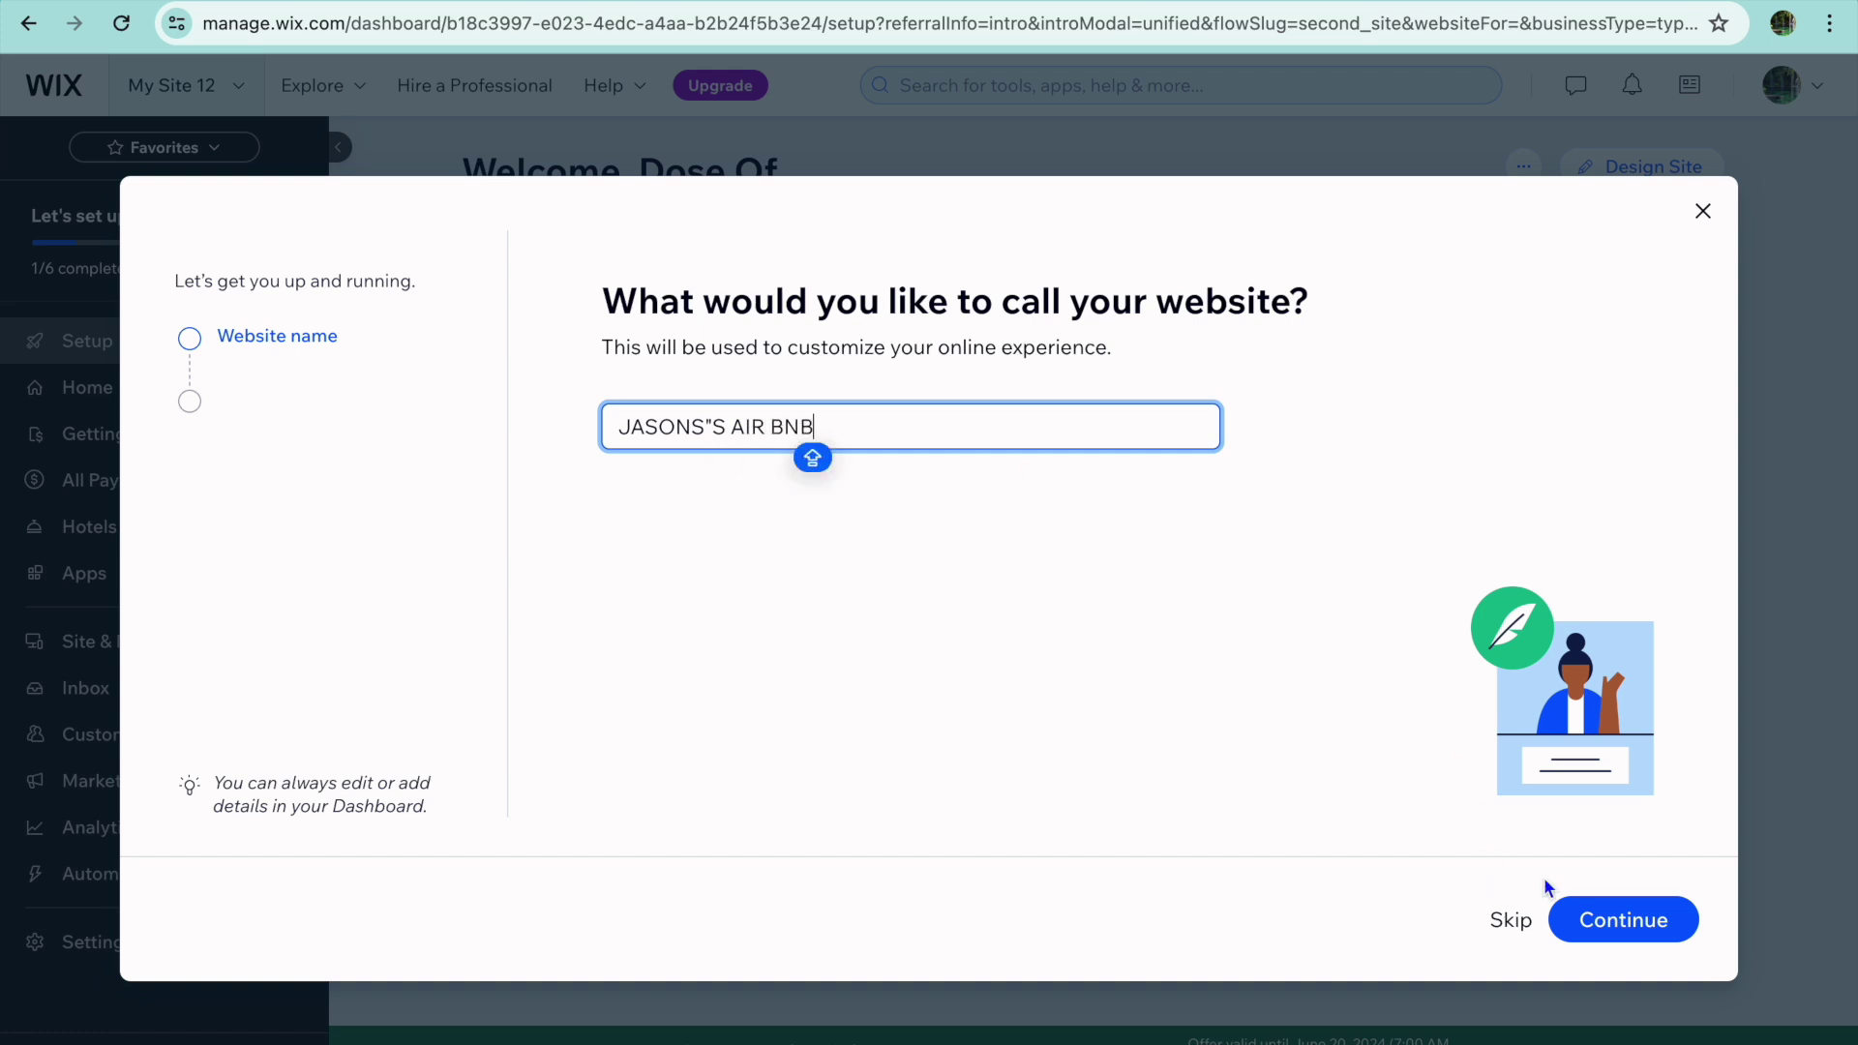
pyautogui.click(1652, 939)
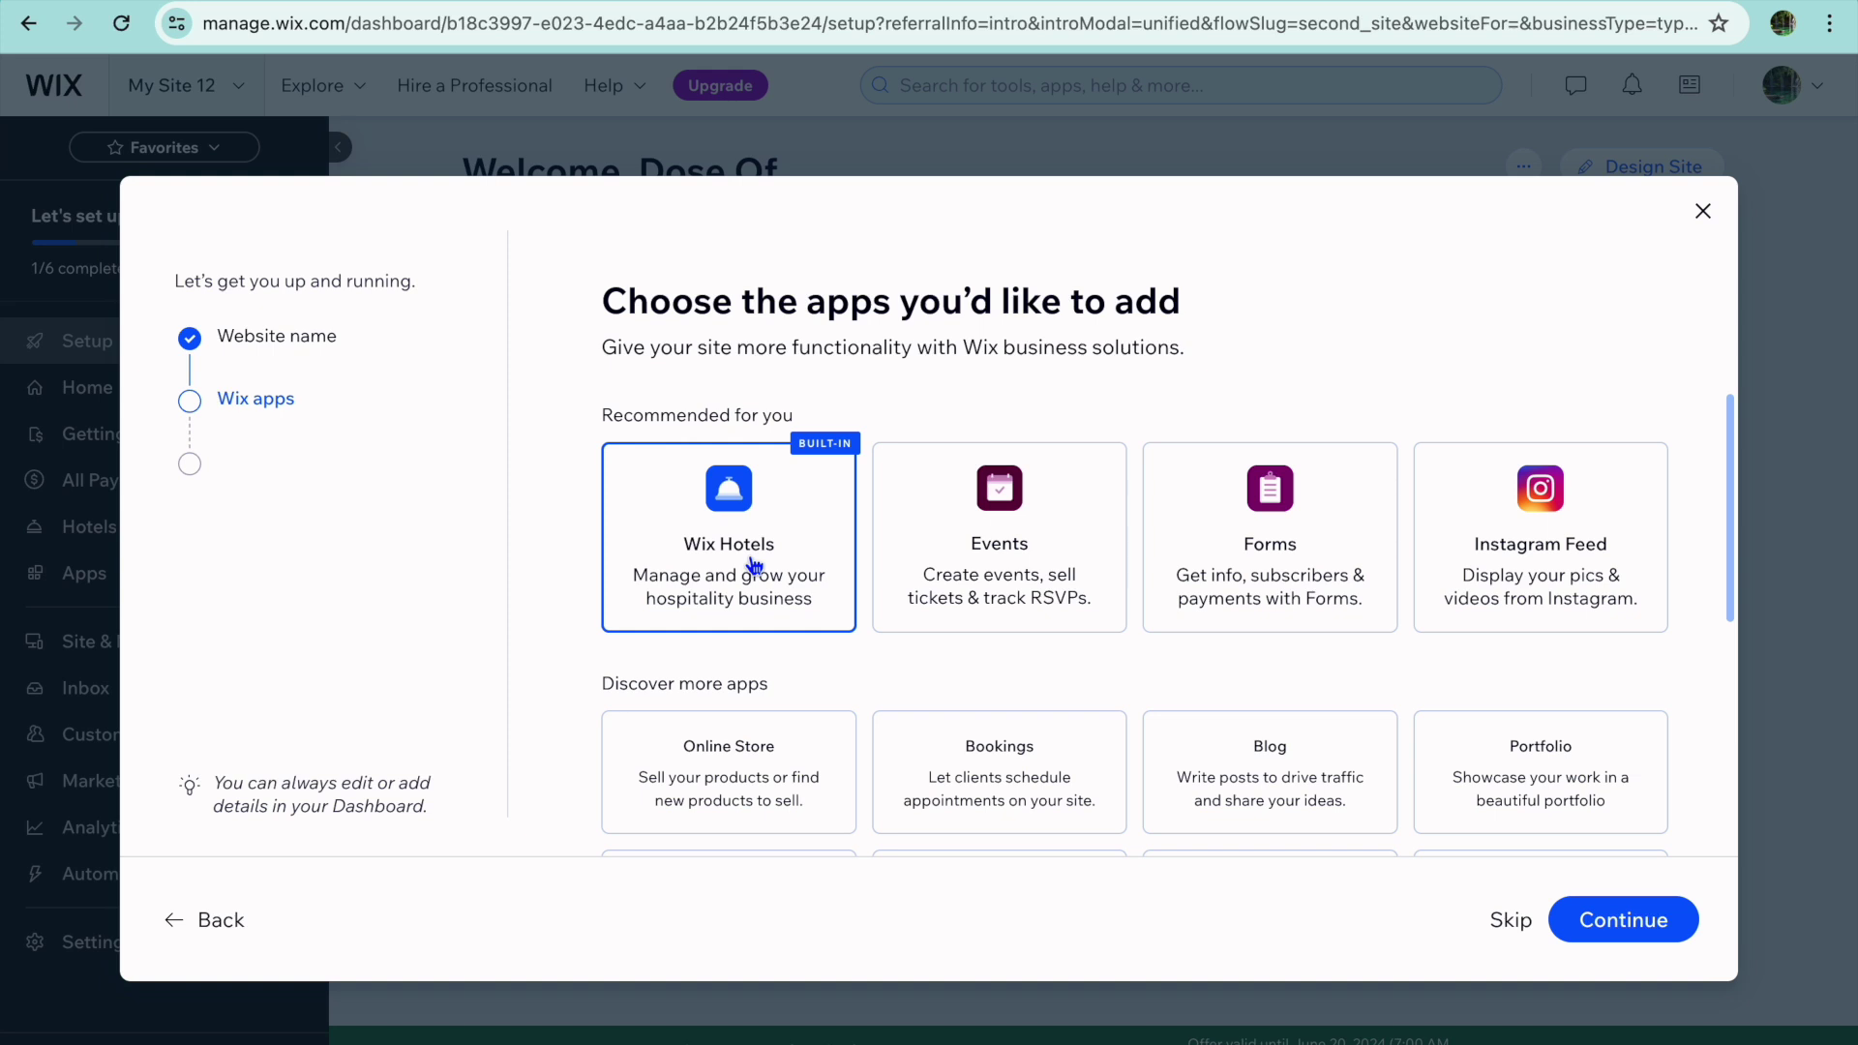
# Add Instagram Feed alongside Wix Hotels and finish choosing the site's apps.
pyautogui.scroll(-1, 754, 565)
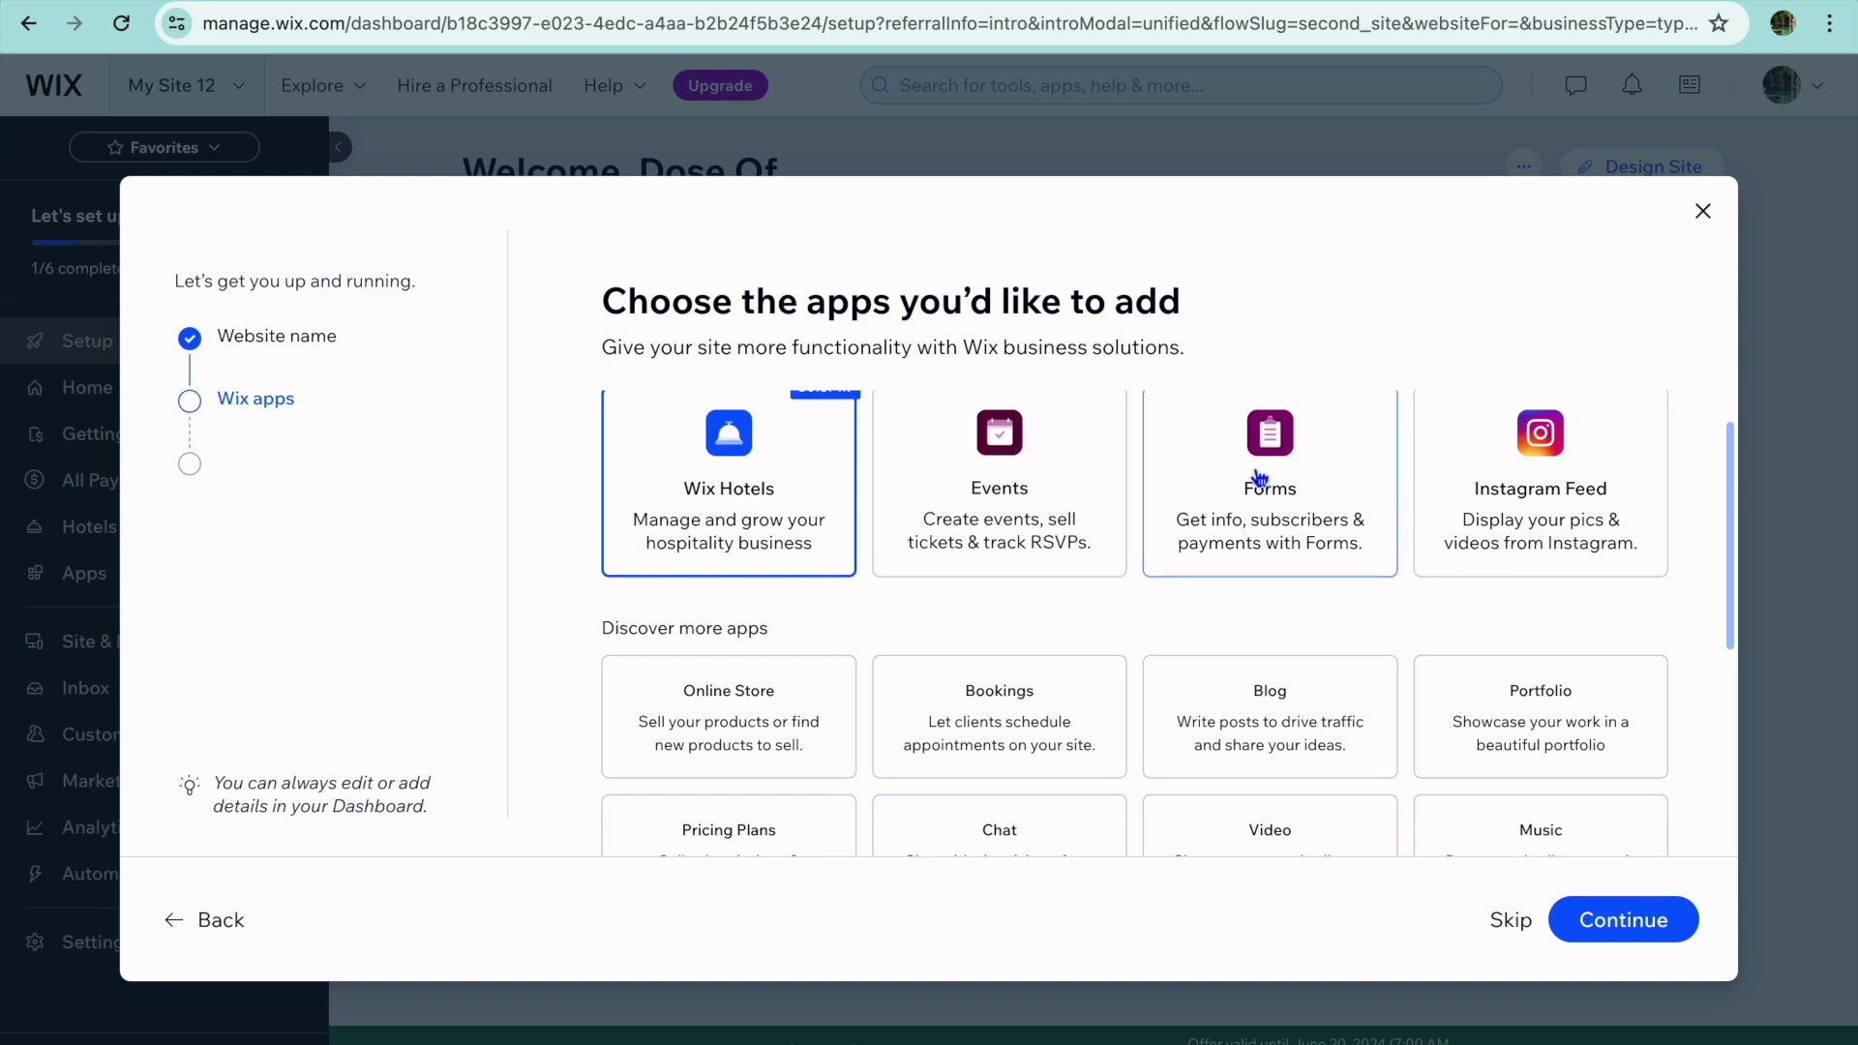
pyautogui.scroll(-2, 1167, 619)
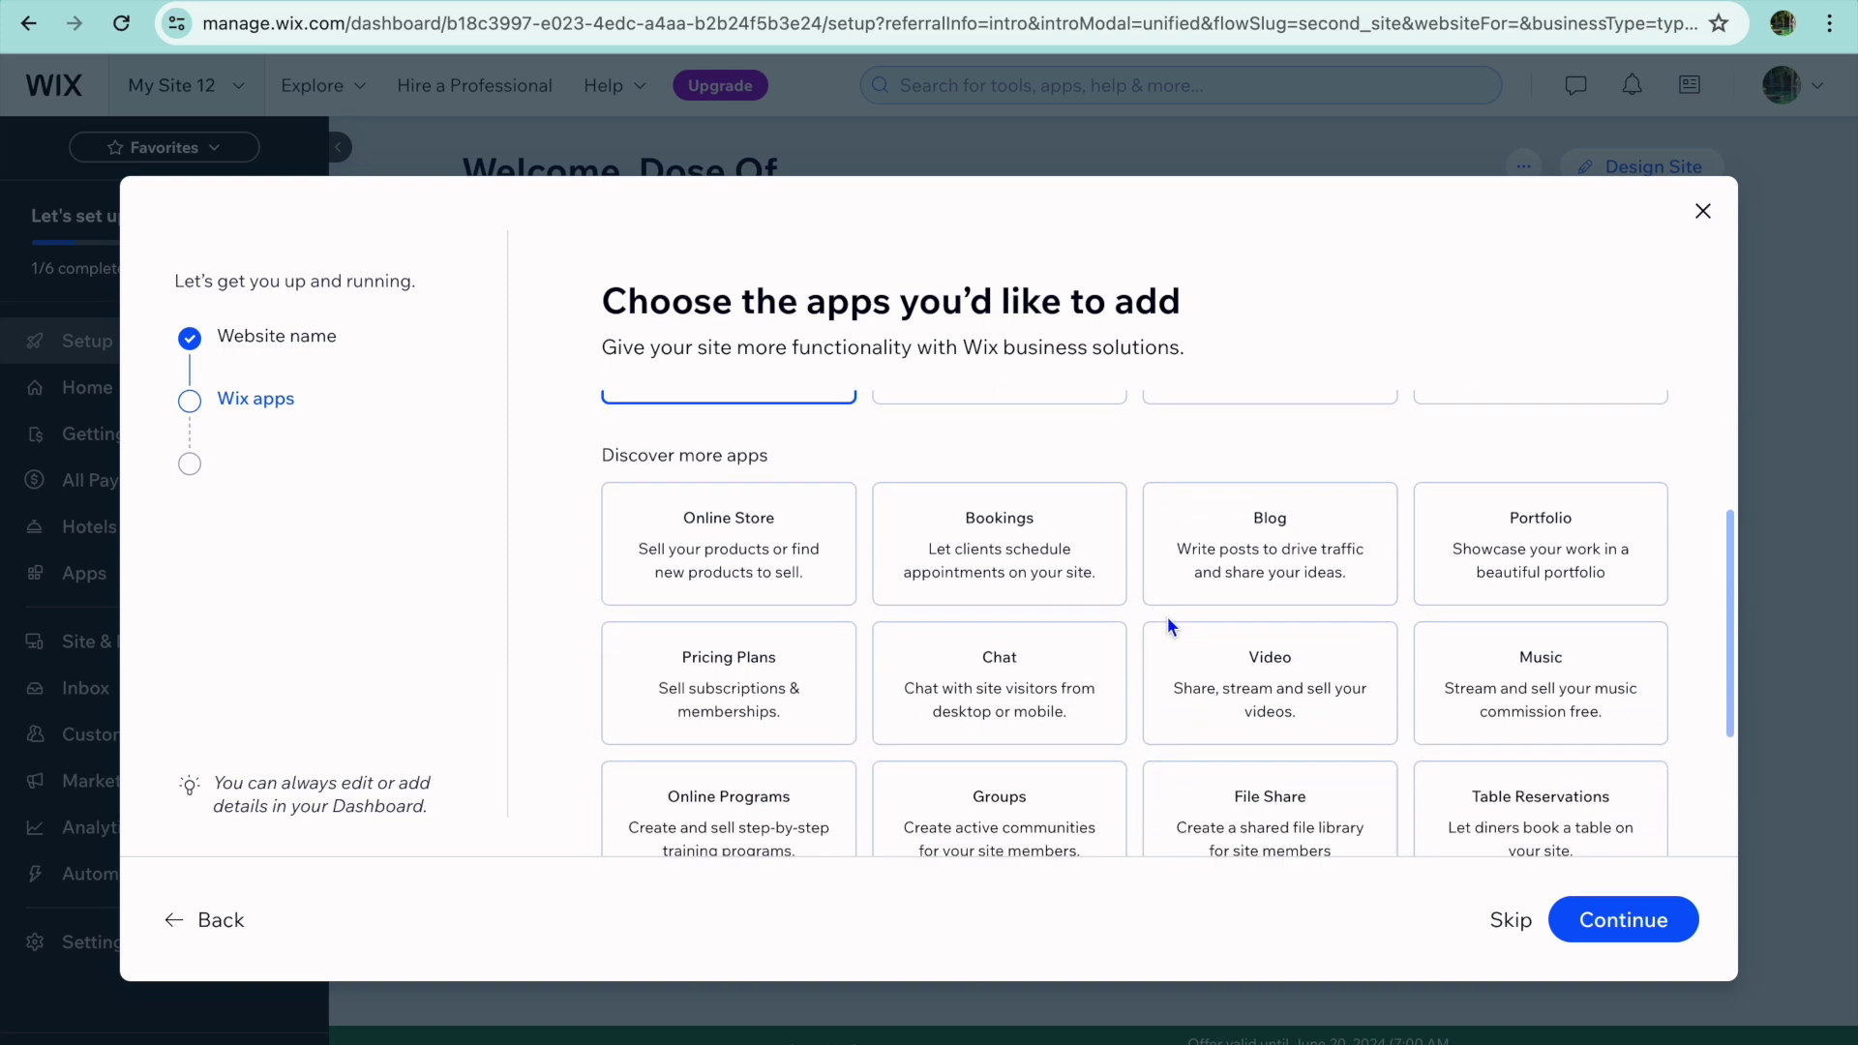
pyautogui.scroll(-1, 1168, 621)
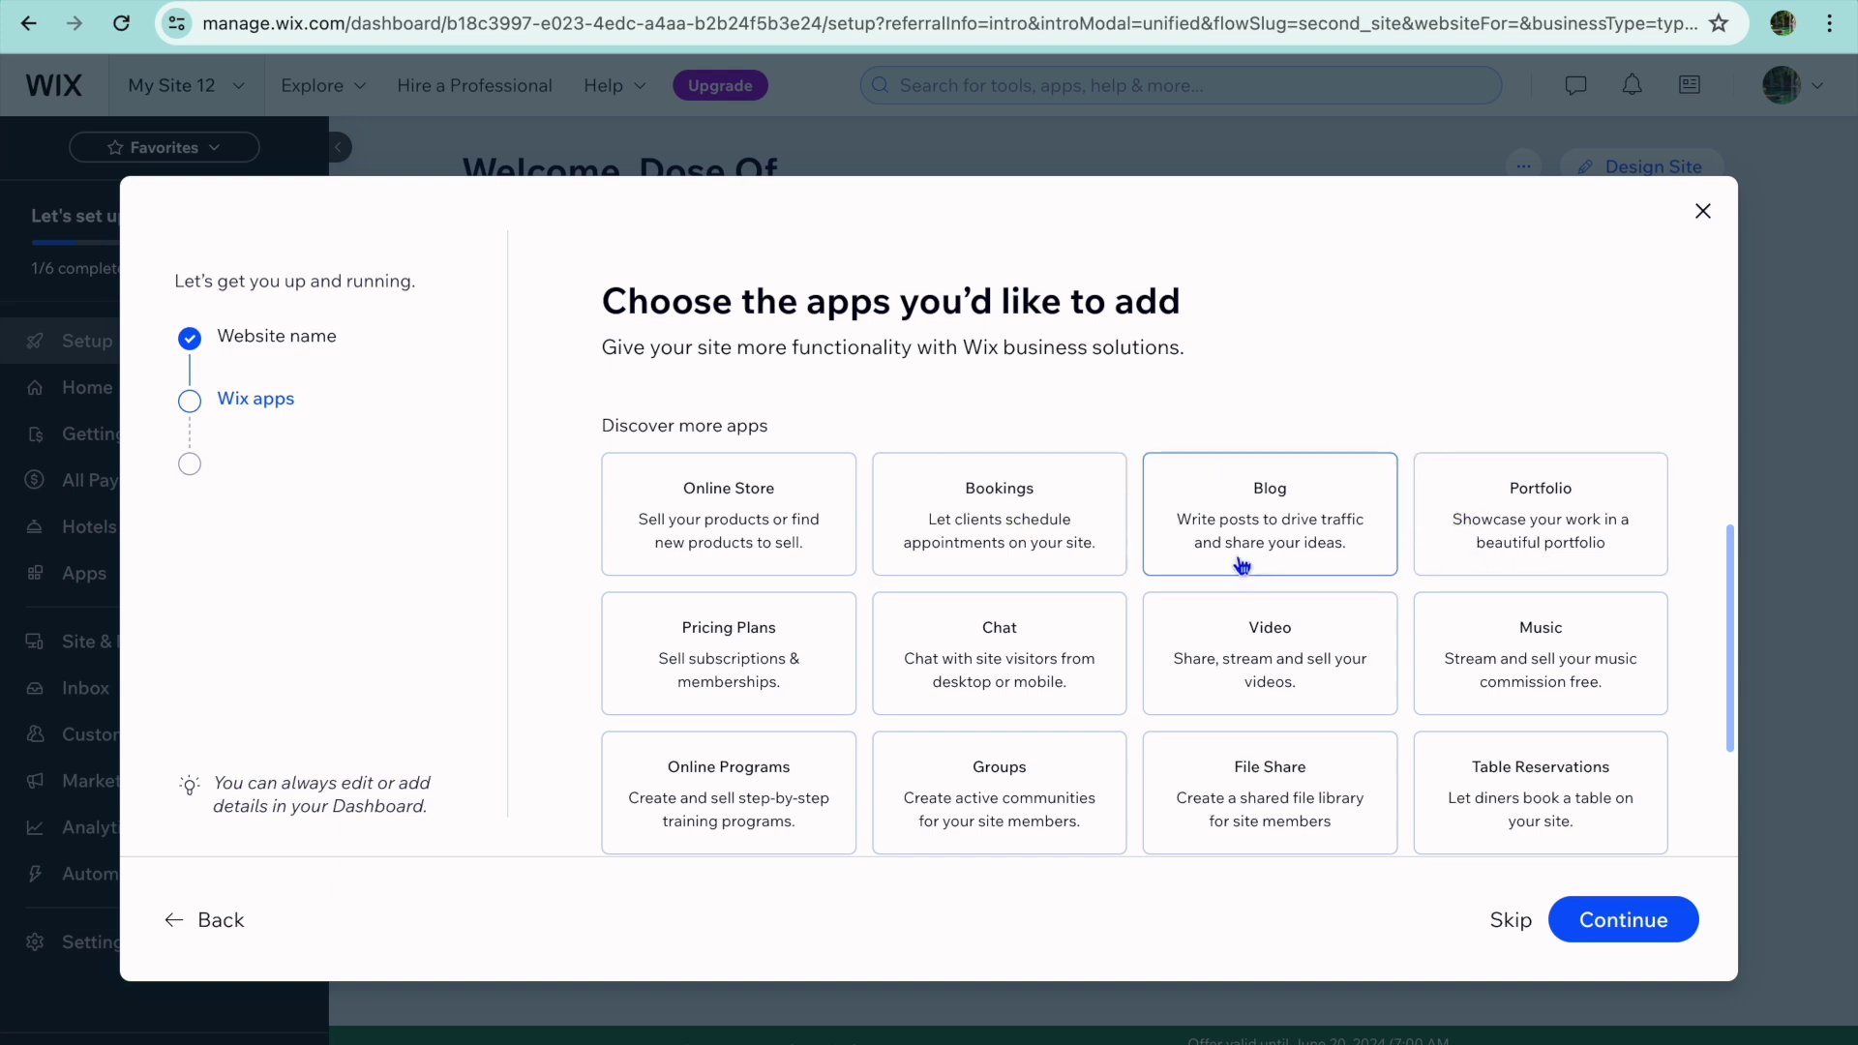
pyautogui.scroll(2, 1241, 566)
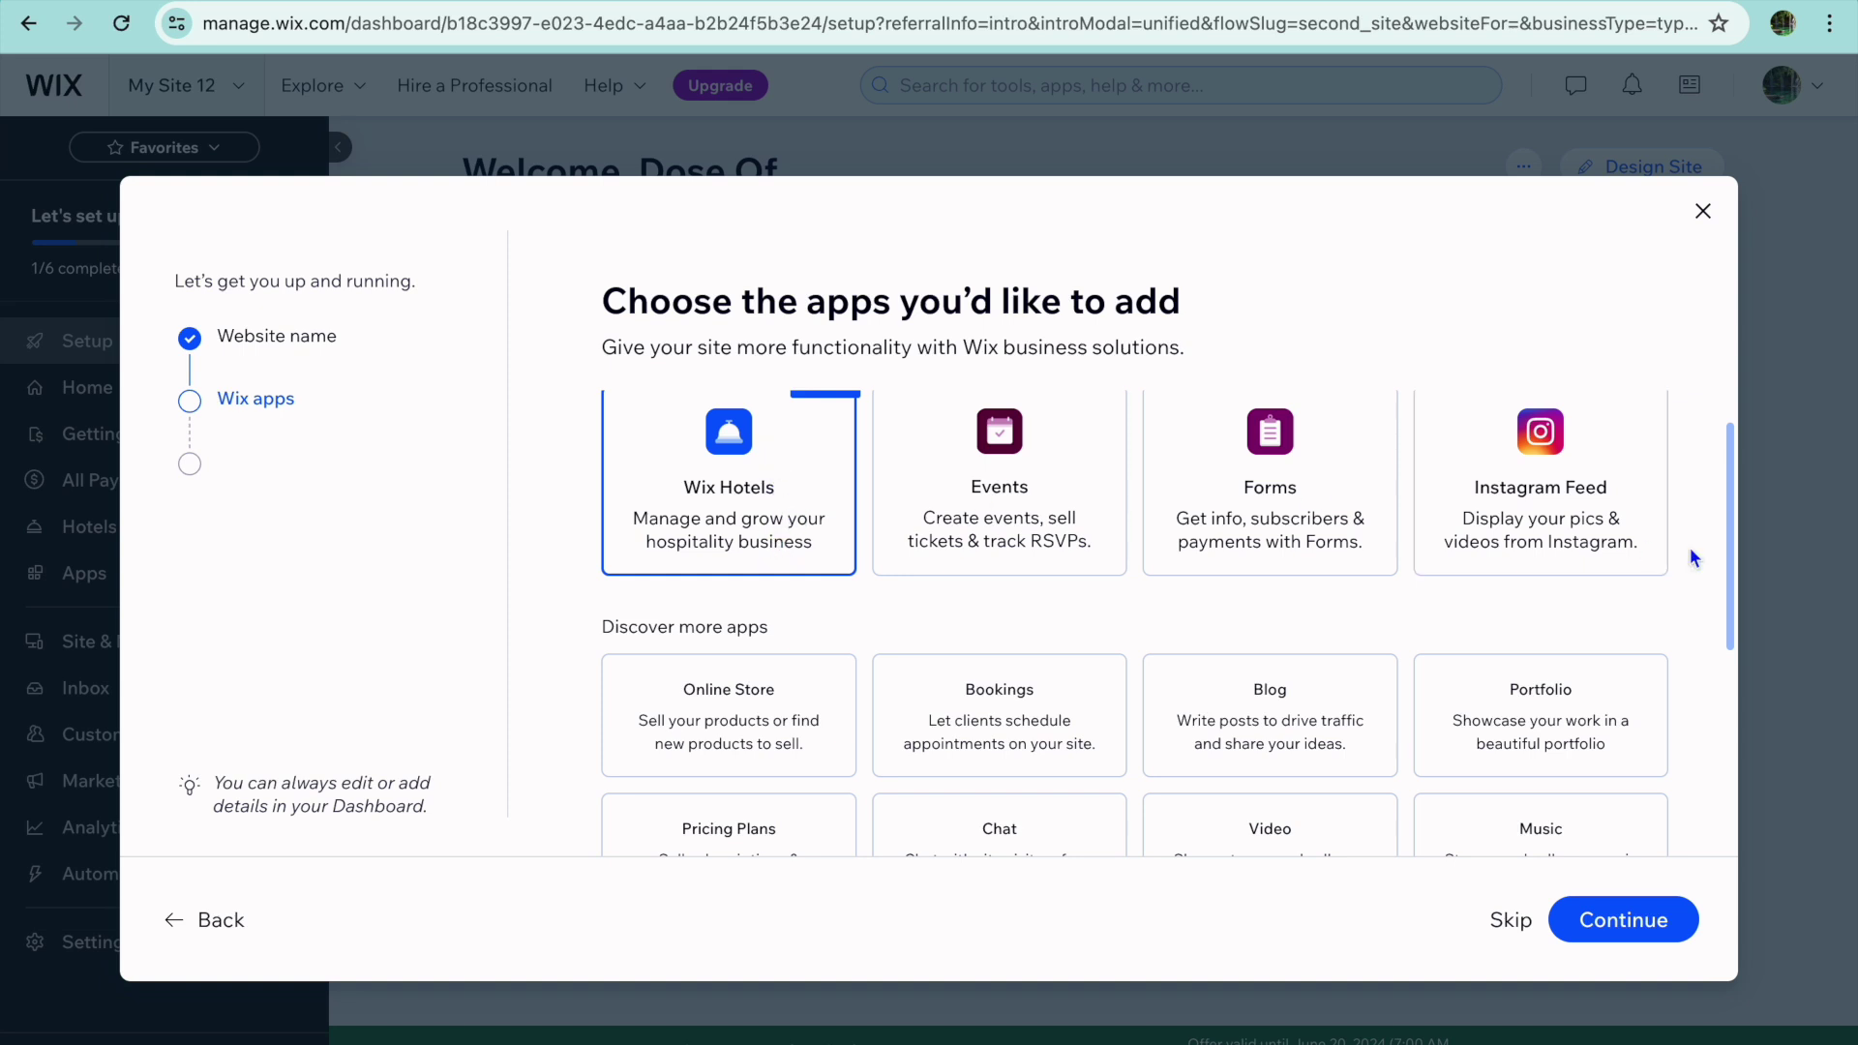
pyautogui.click(1587, 495)
pyautogui.scroll(1, 1589, 501)
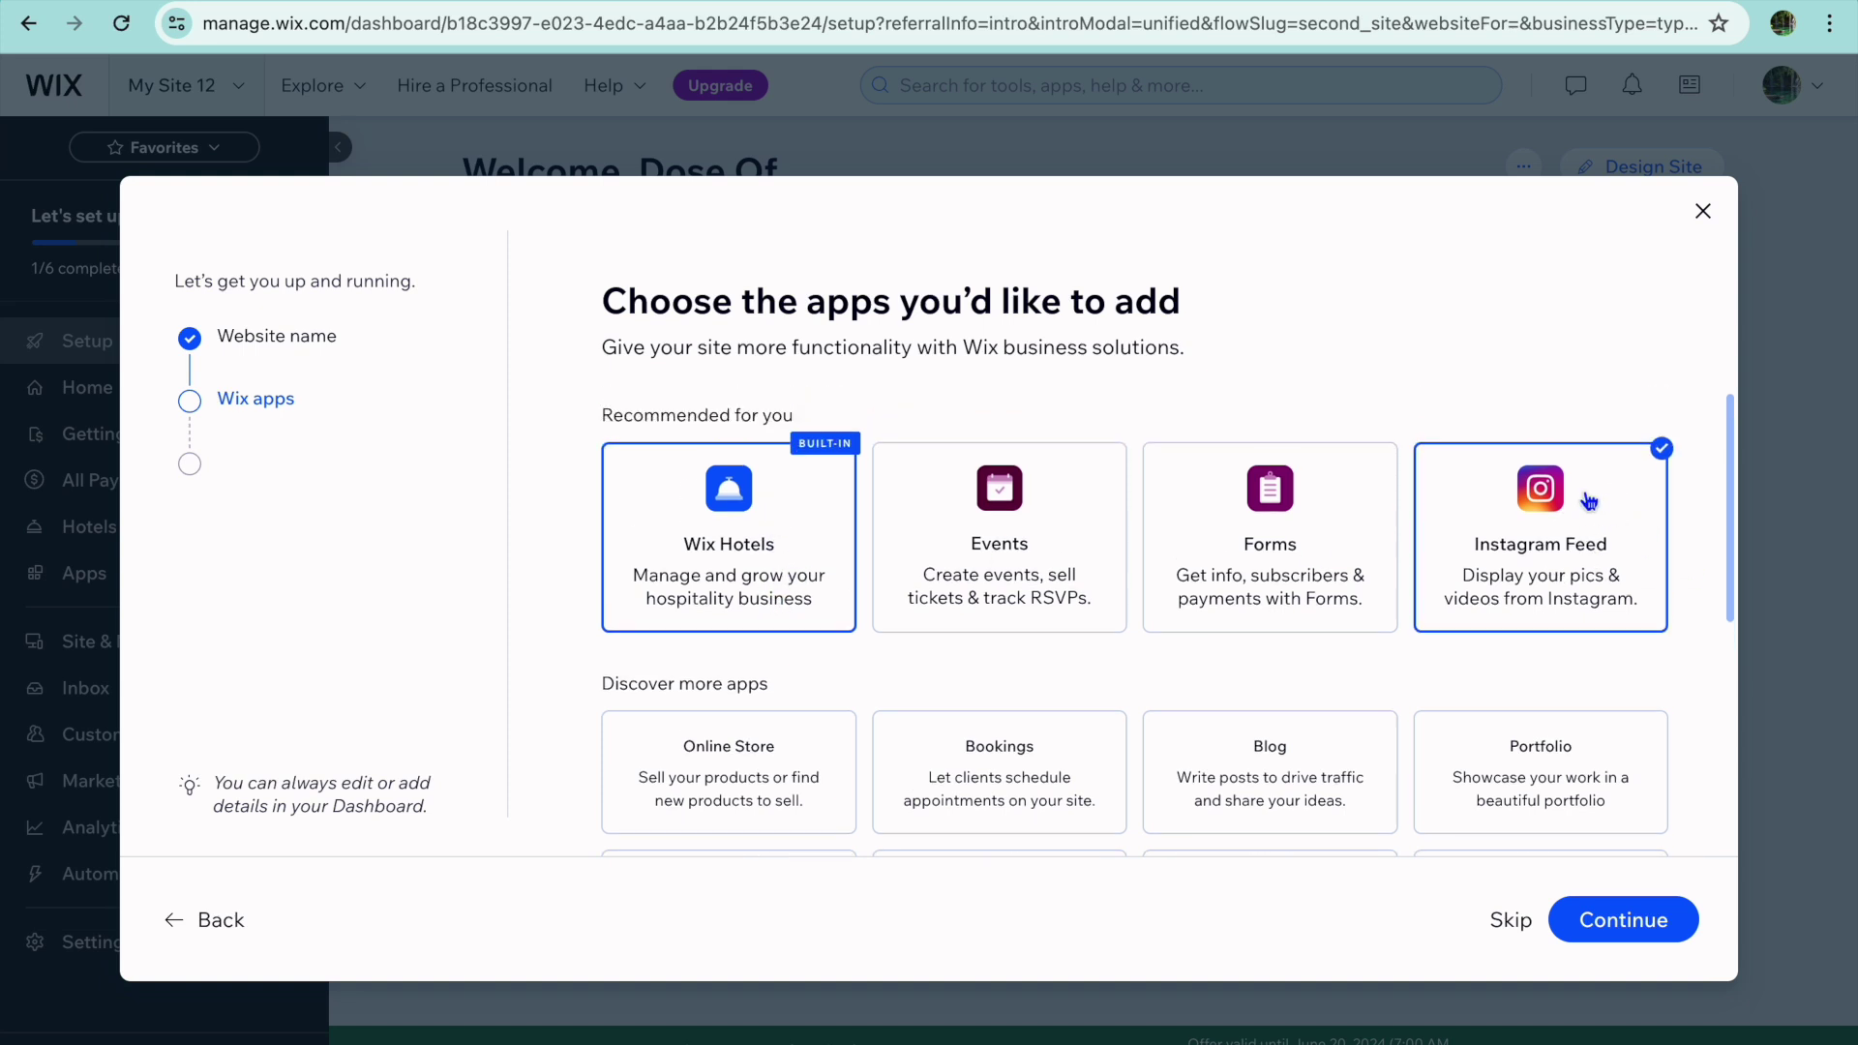
pyautogui.scroll(-5, 1588, 499)
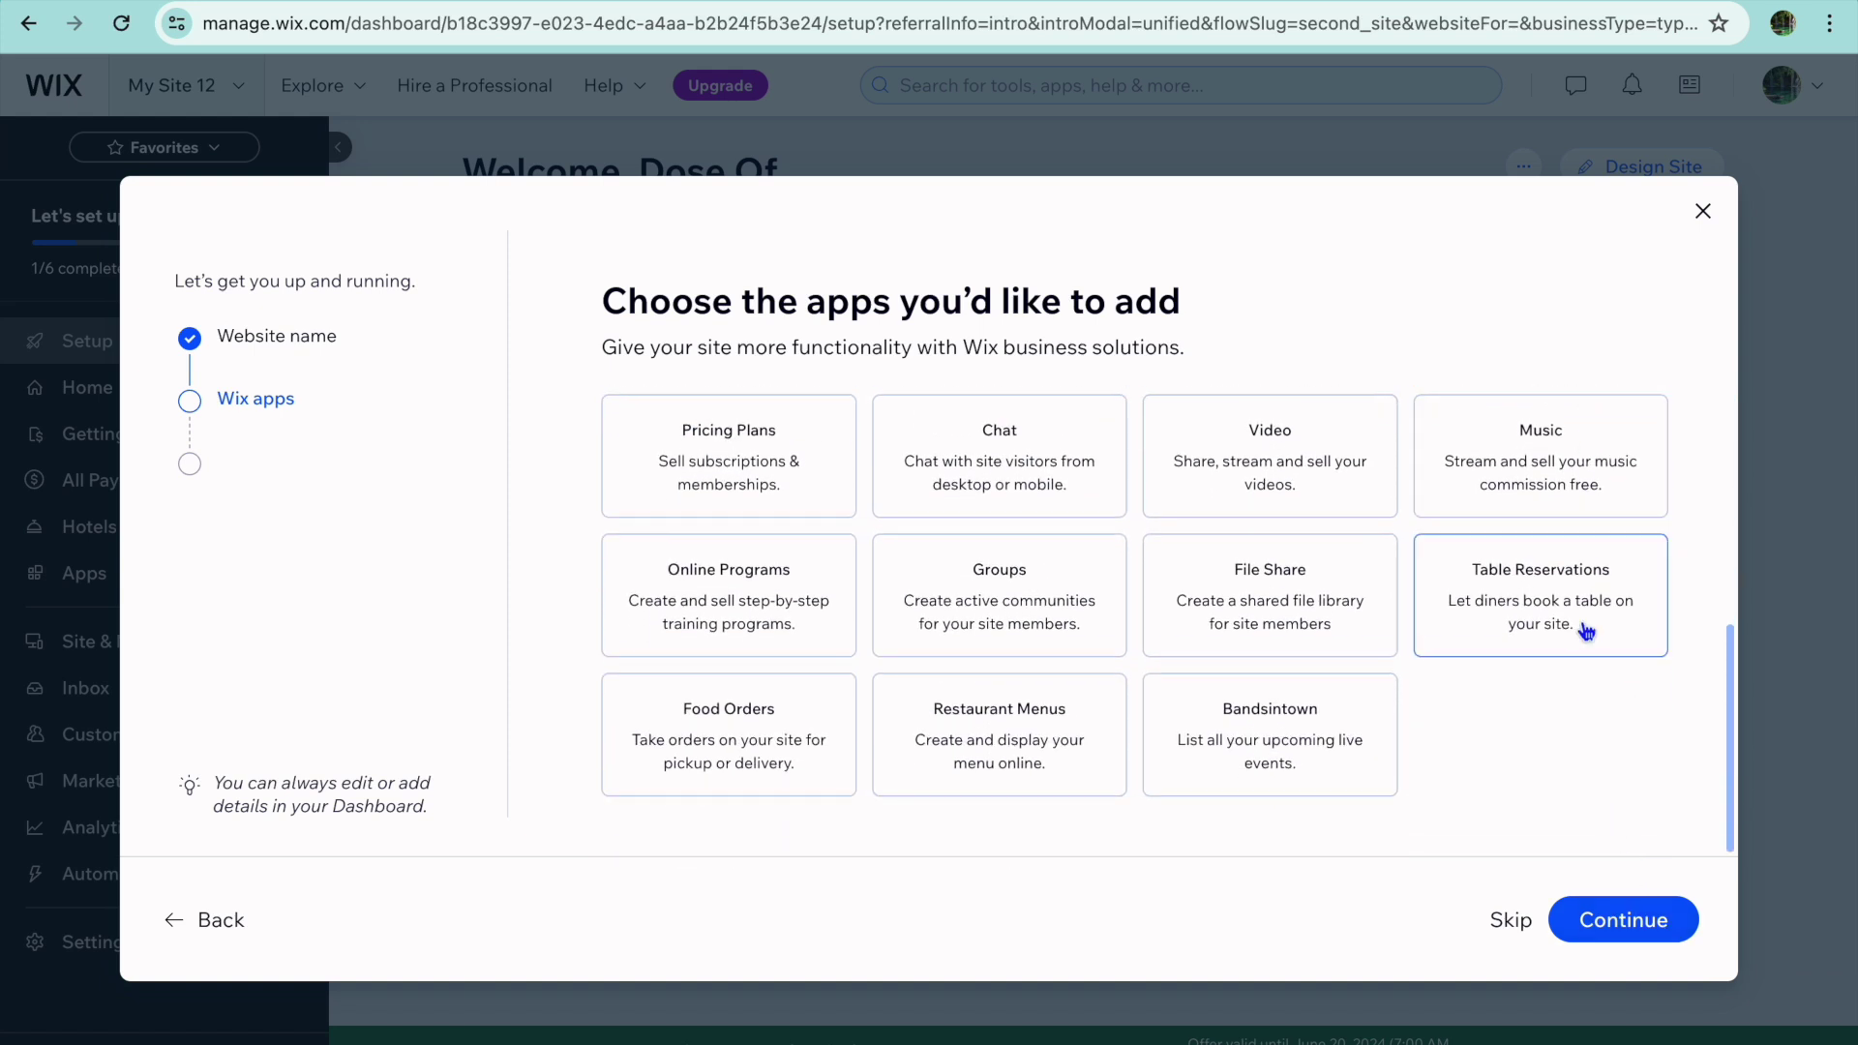
pyautogui.click(1608, 934)
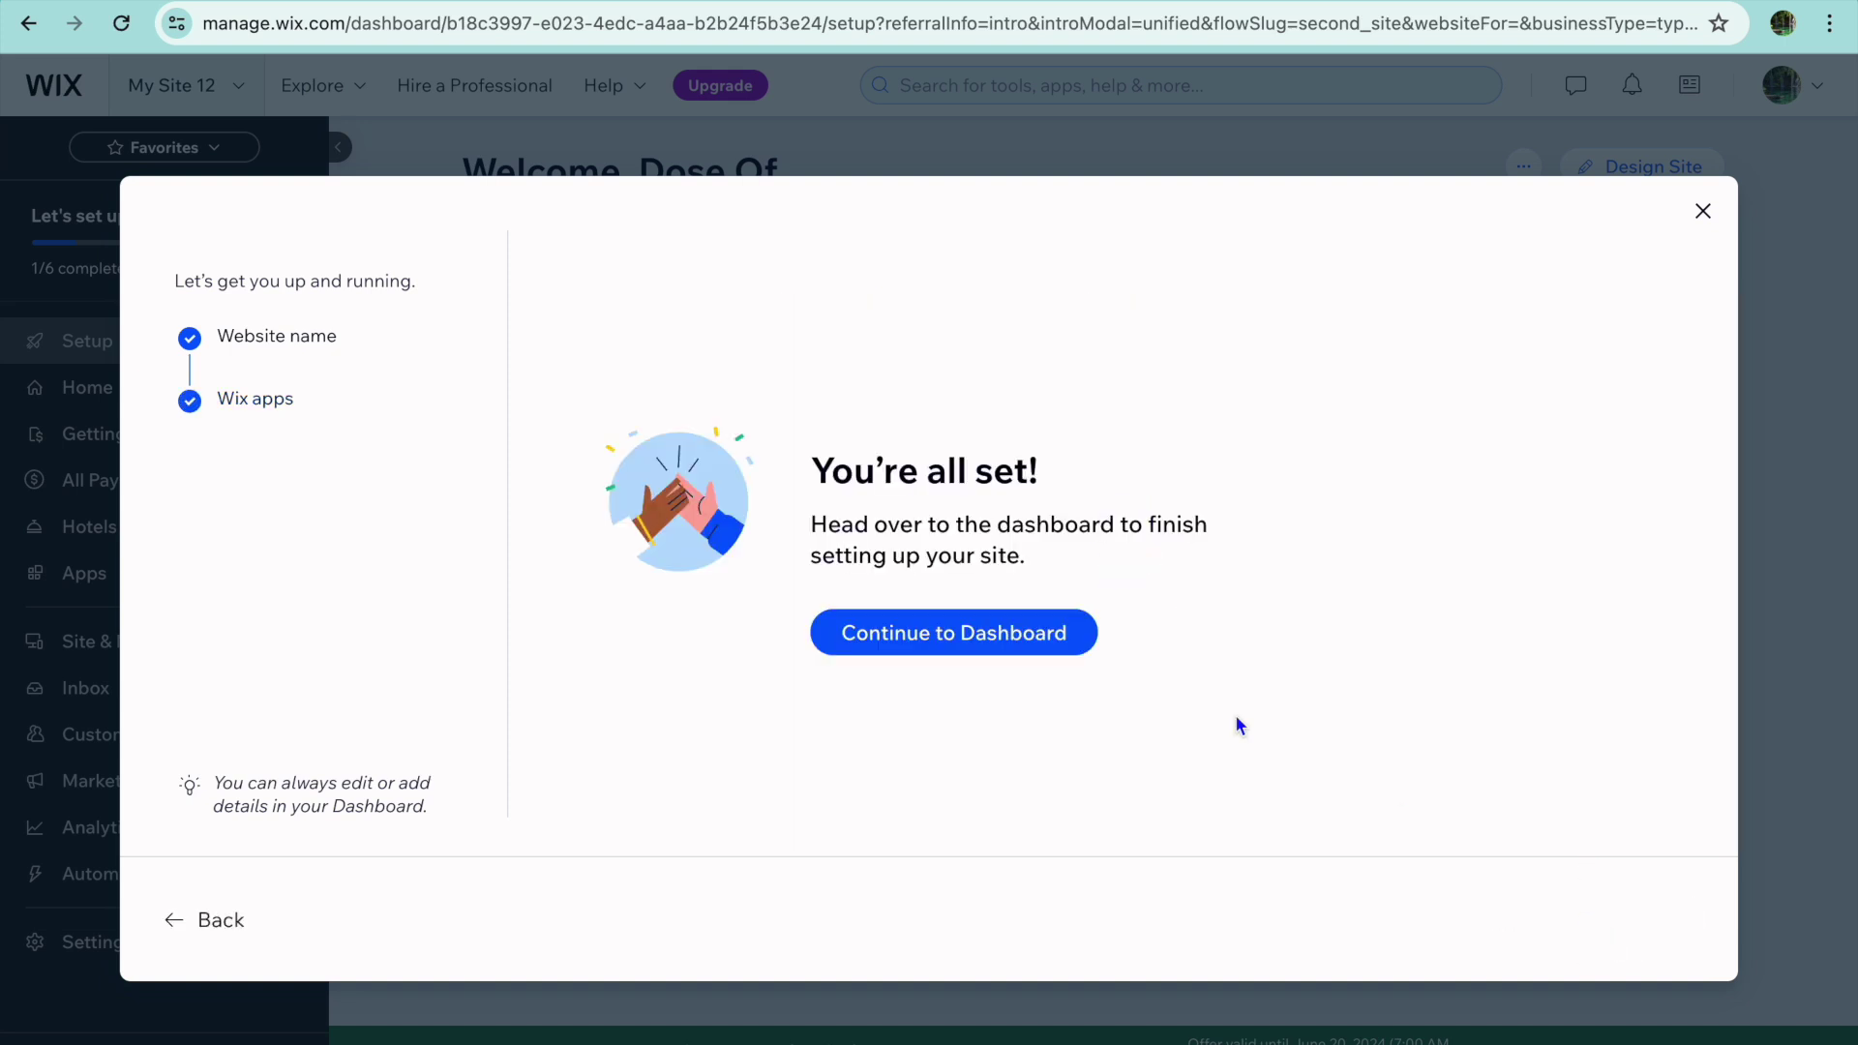
# Go to the site dashboard's Hotels section and begin the Wix Hotels setup.
pyautogui.click(1034, 639)
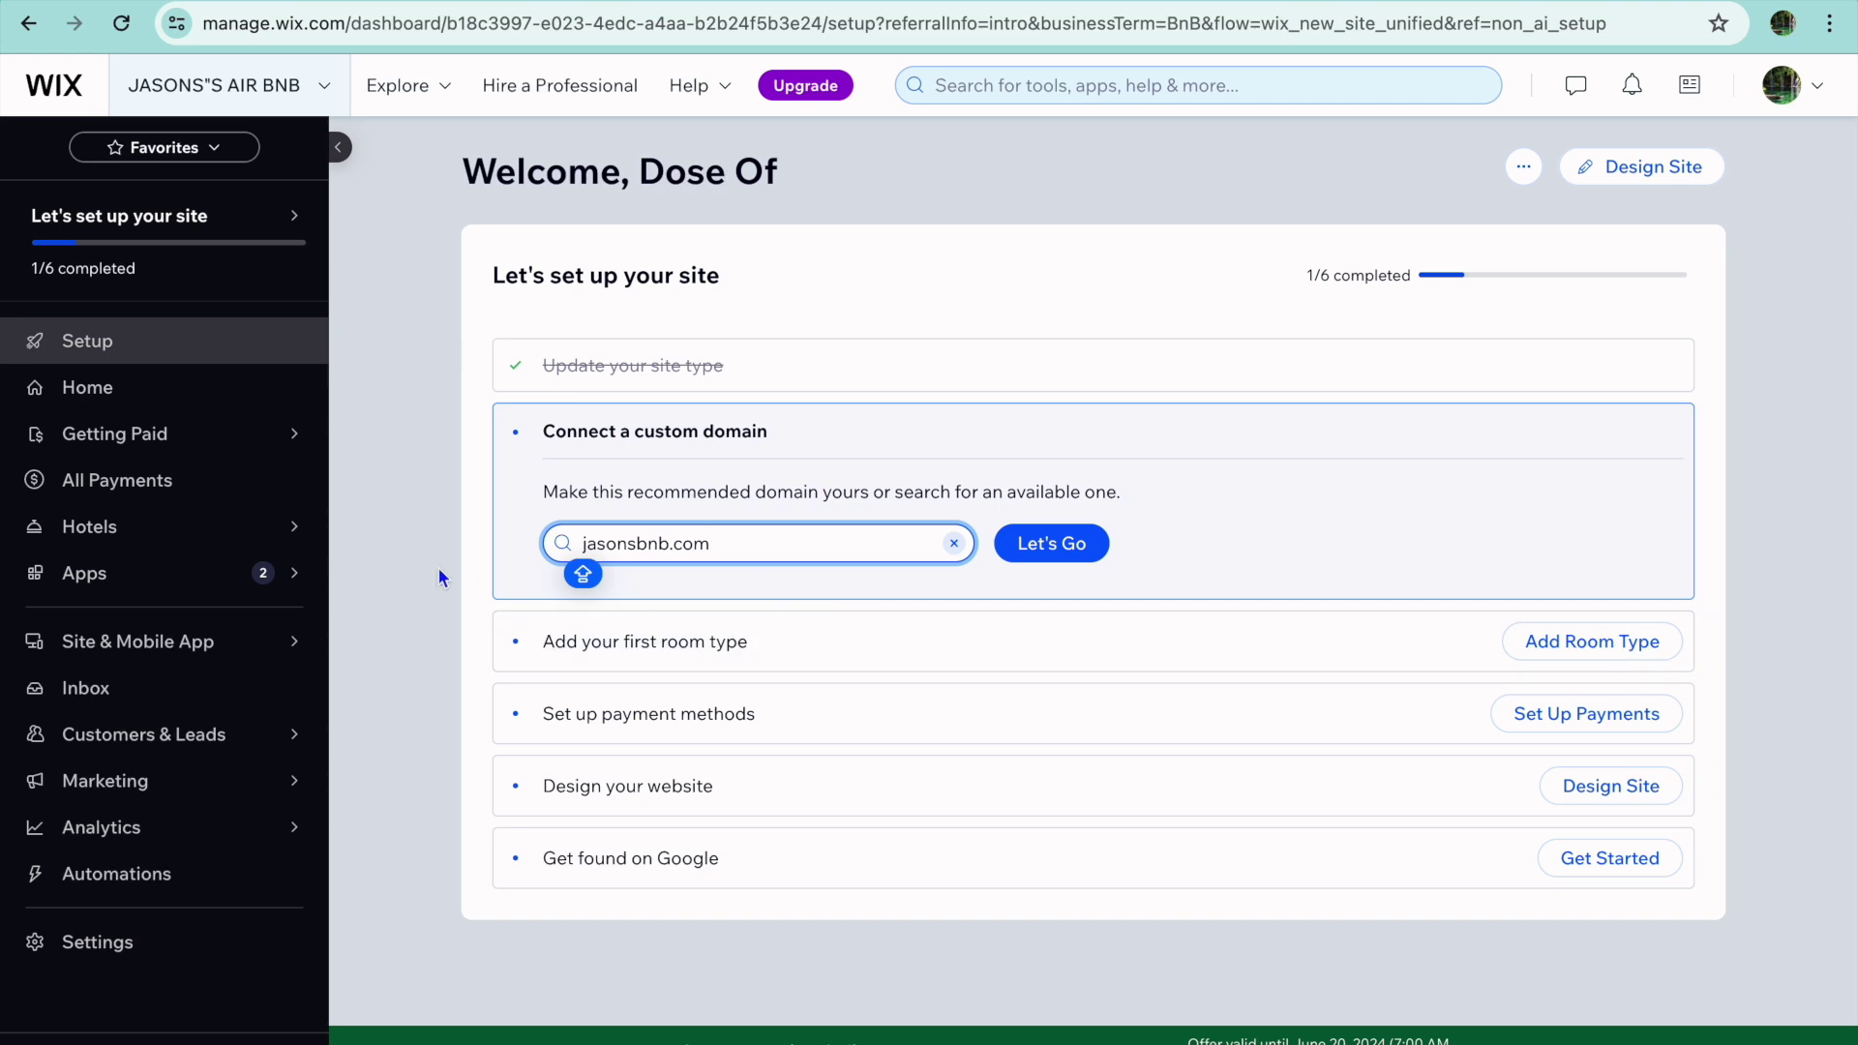
pyautogui.click(116, 532)
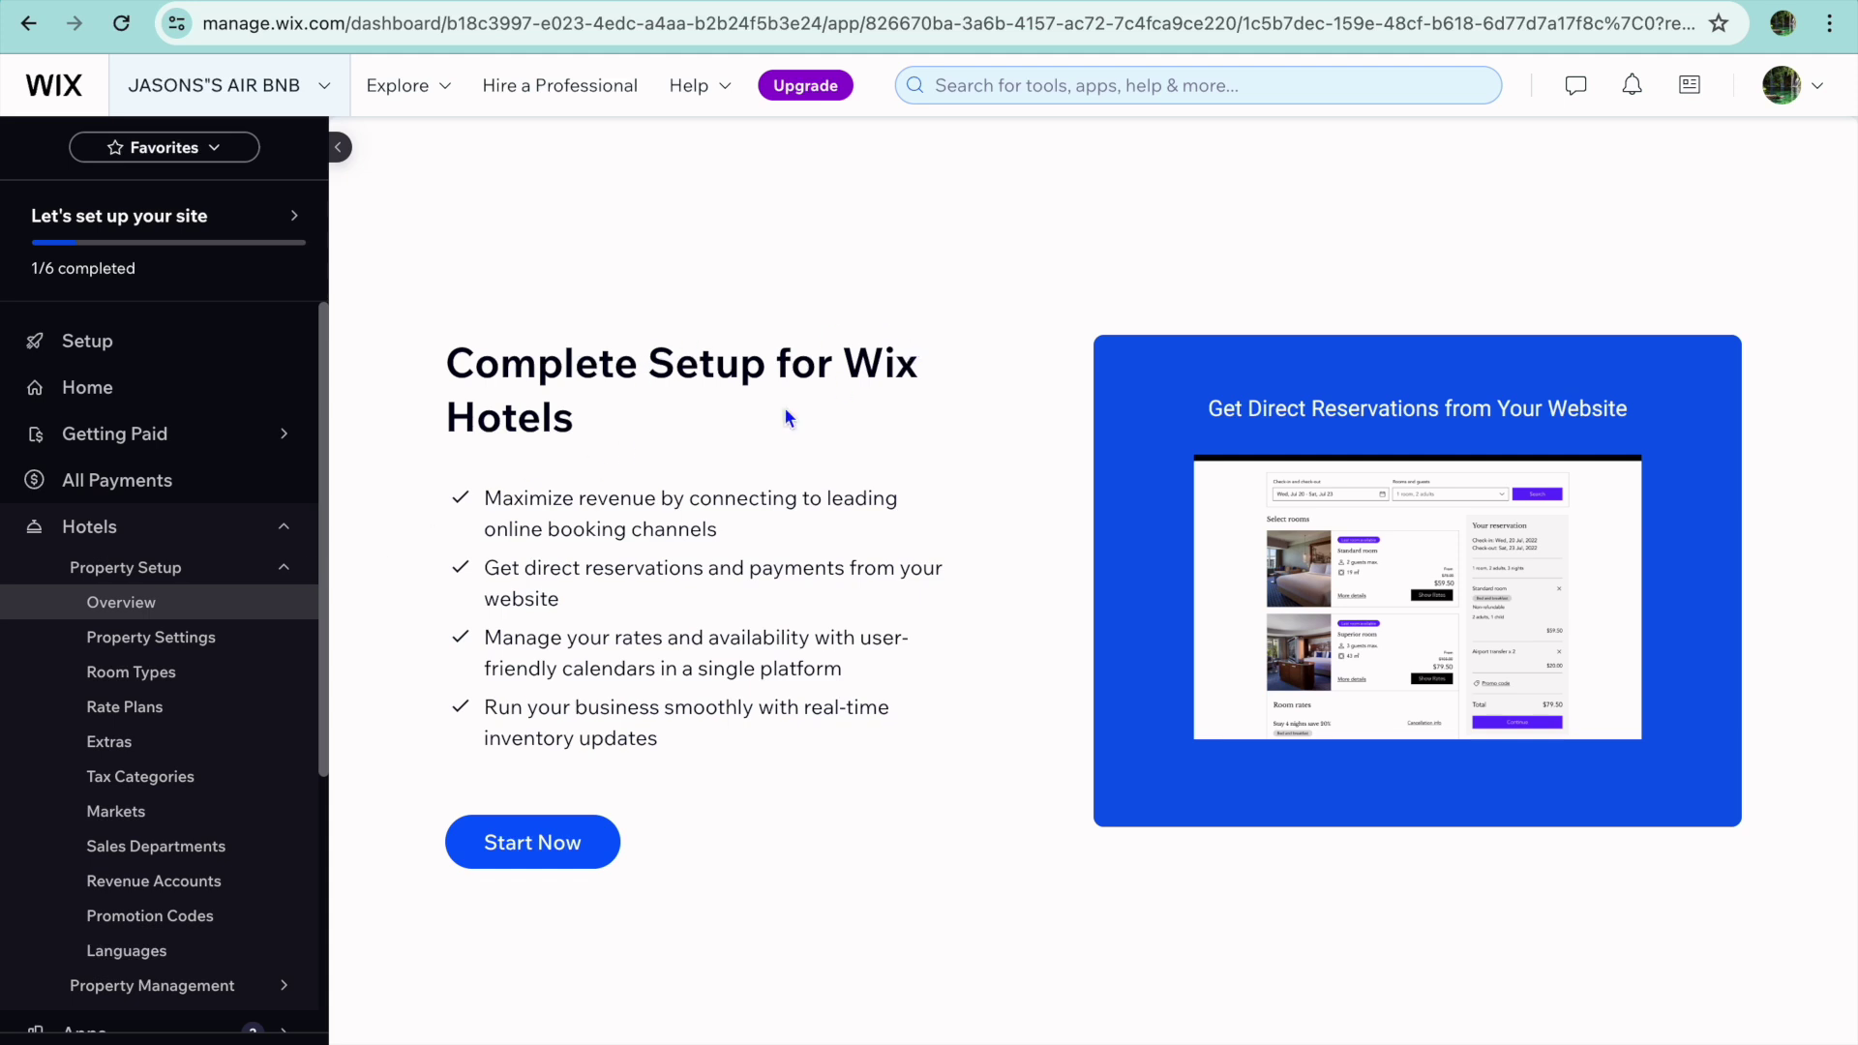
pyautogui.click(572, 844)
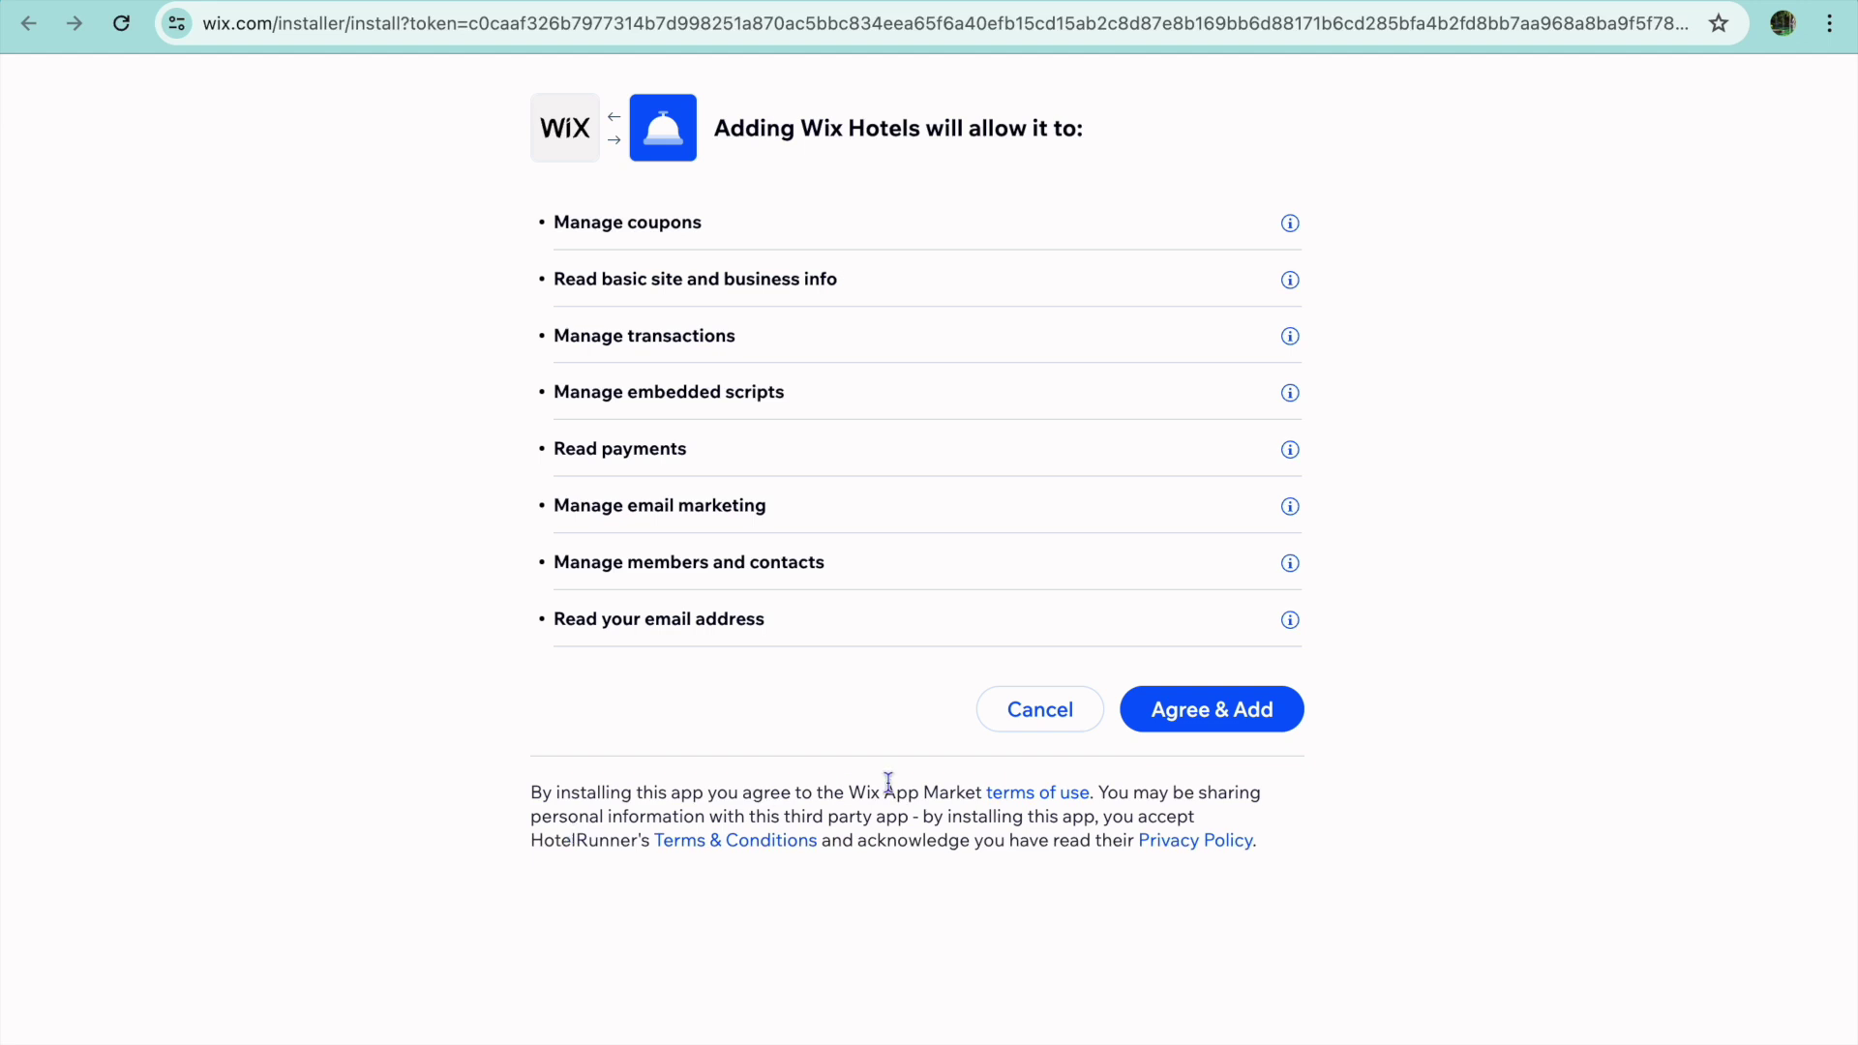
# Agree to Wix Hotels' permissions to install it, then go to the dashboard.
pyautogui.click(1247, 708)
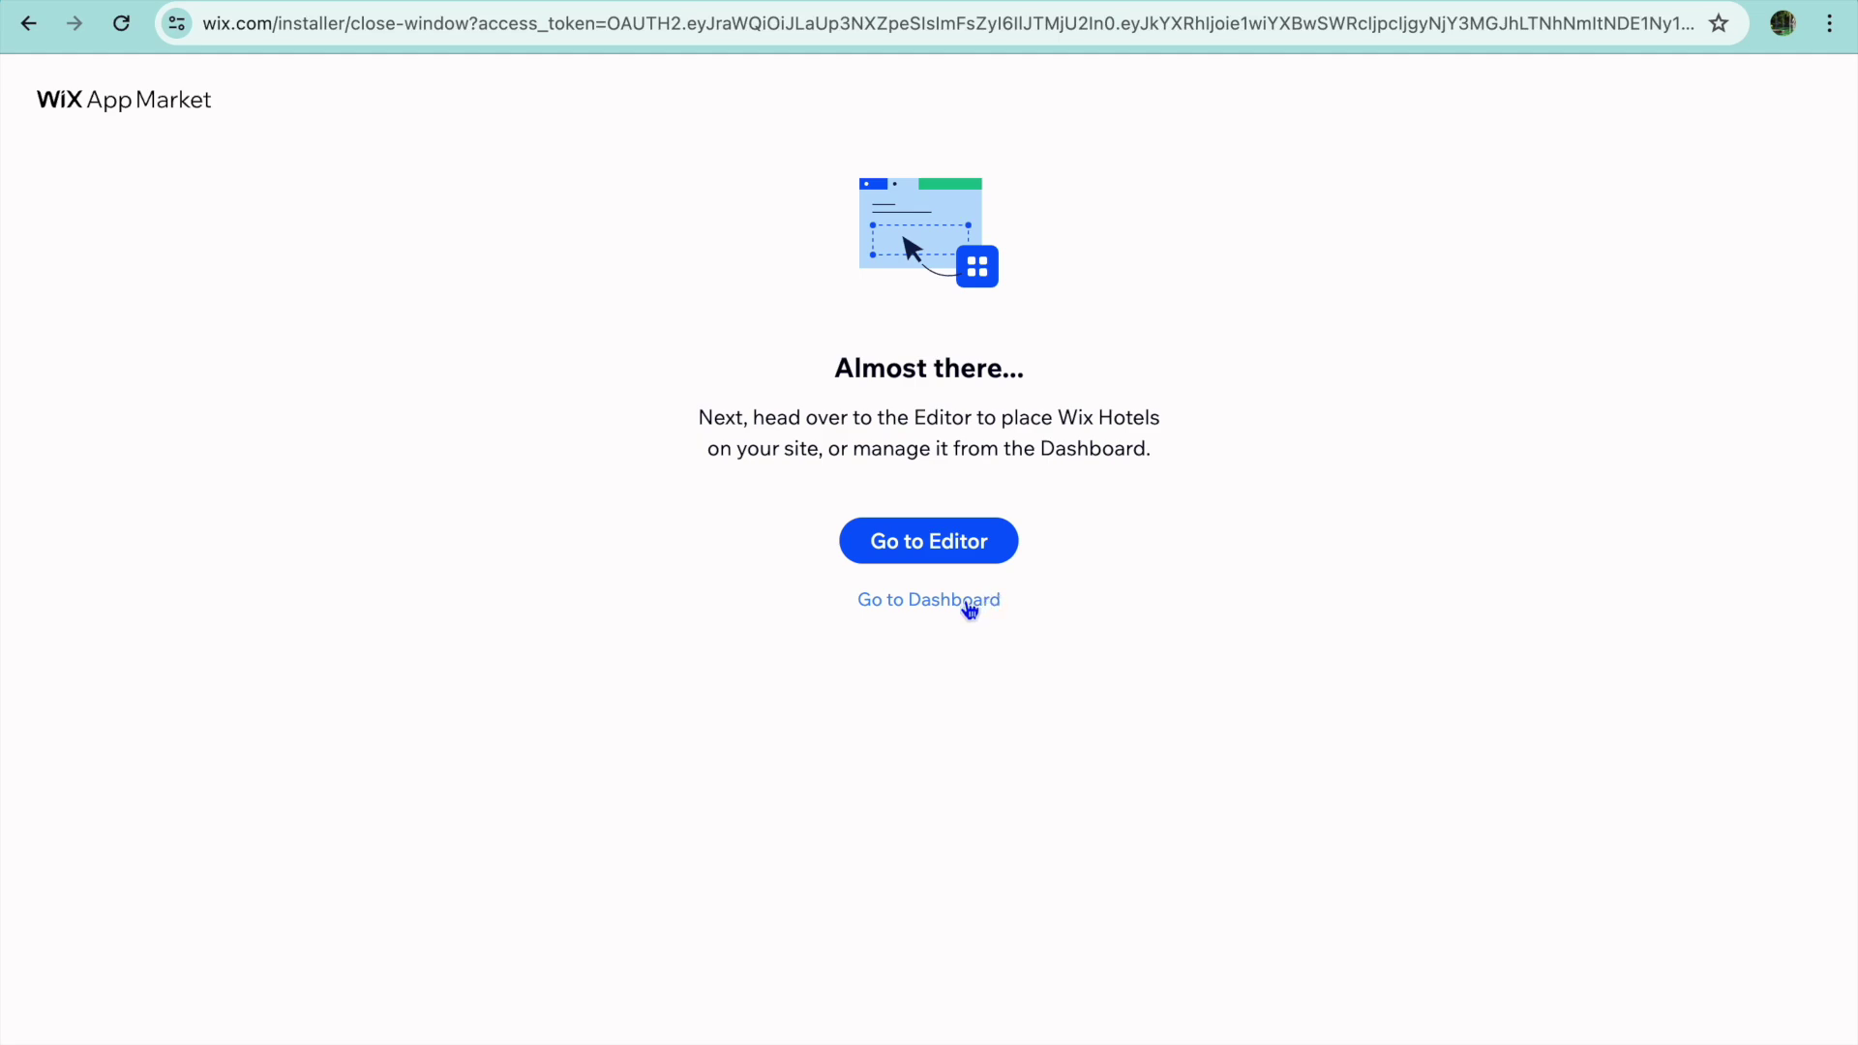
pyautogui.click(965, 602)
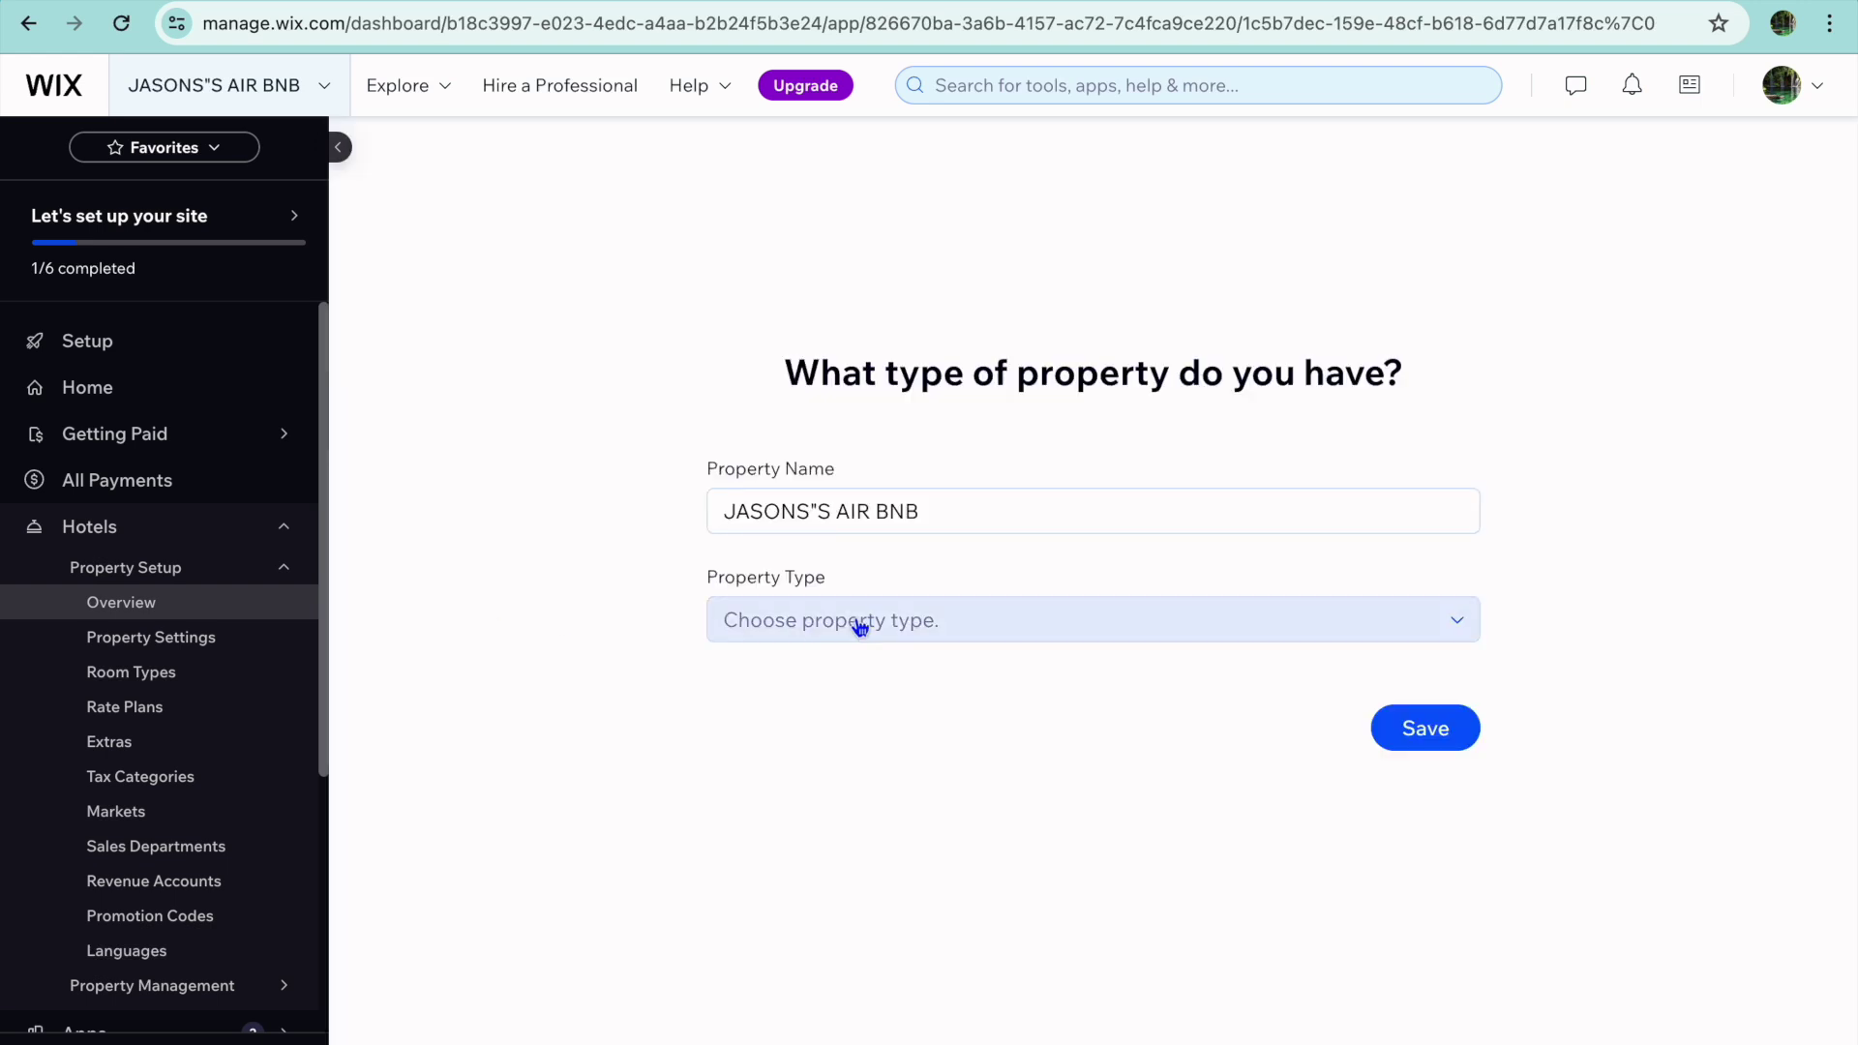
# Remove the stray quote so the property name reads JASONSS AIR BNB.
pyautogui.tripleClick(819, 505)
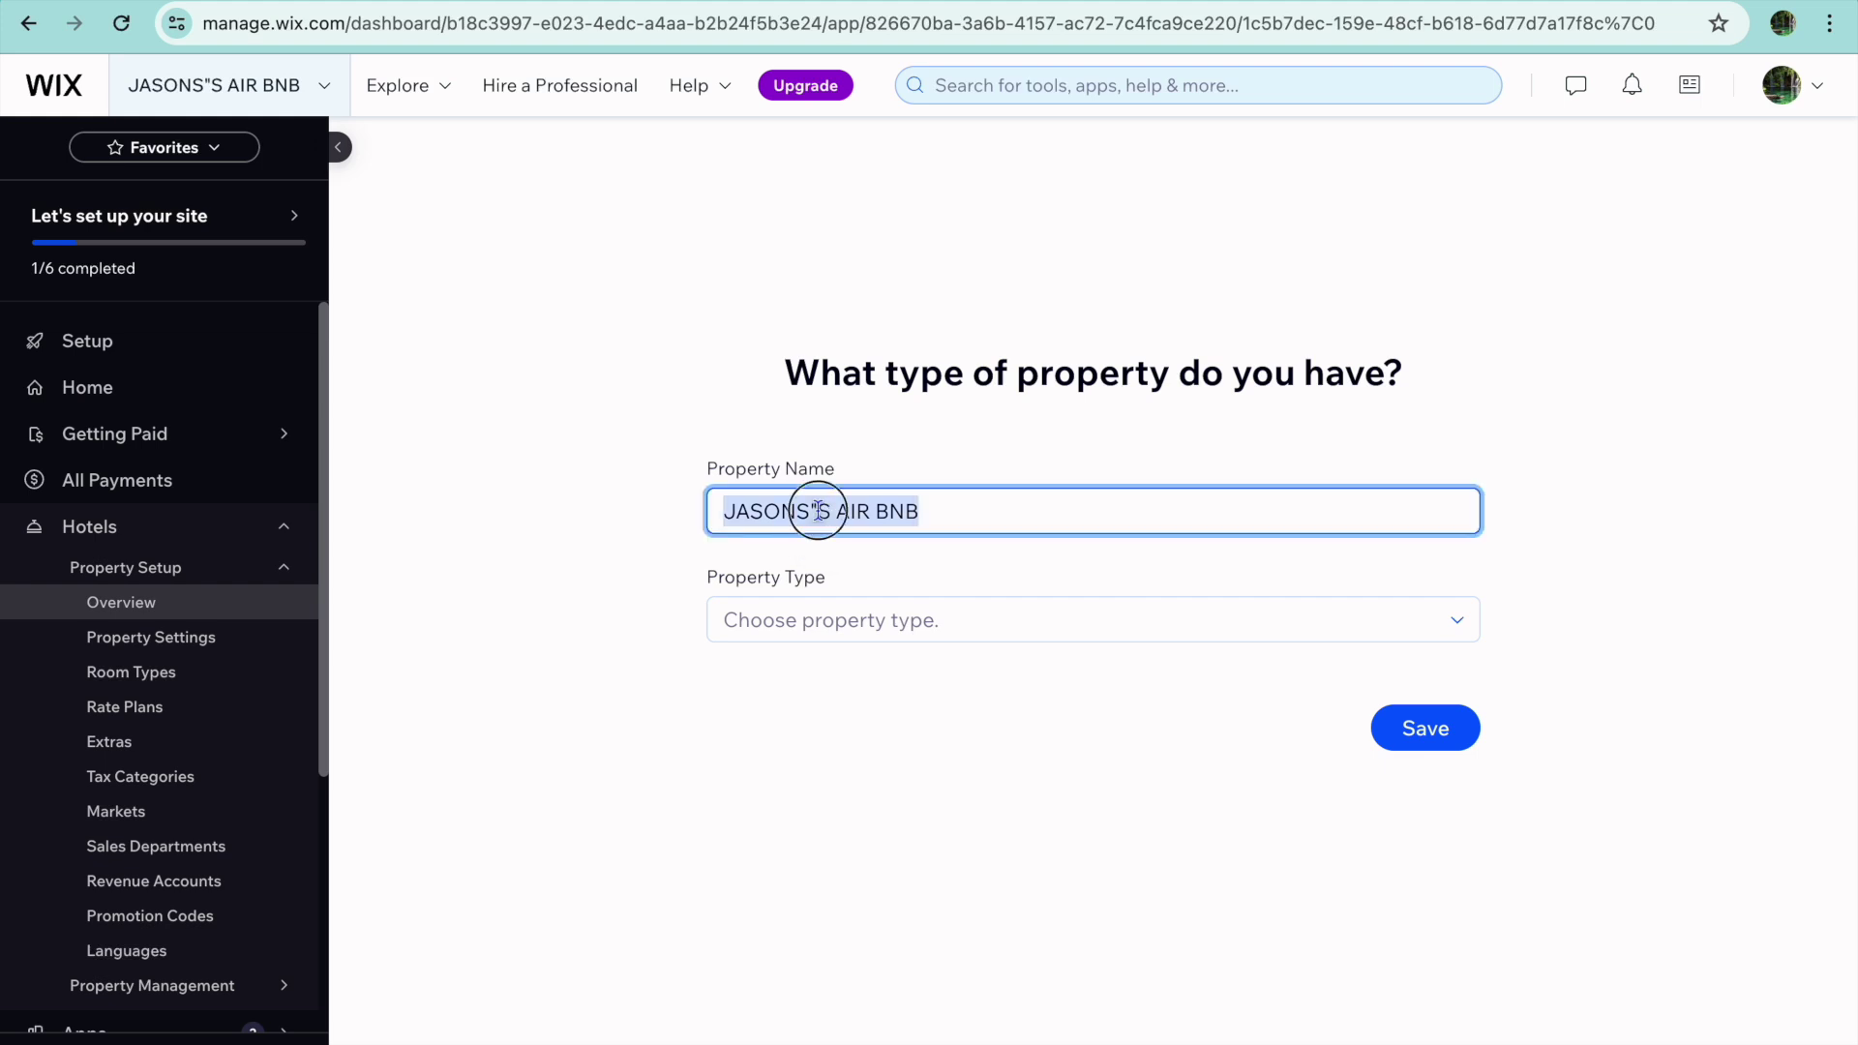
pyautogui.click(819, 511)
pyautogui.press('BackSpace')
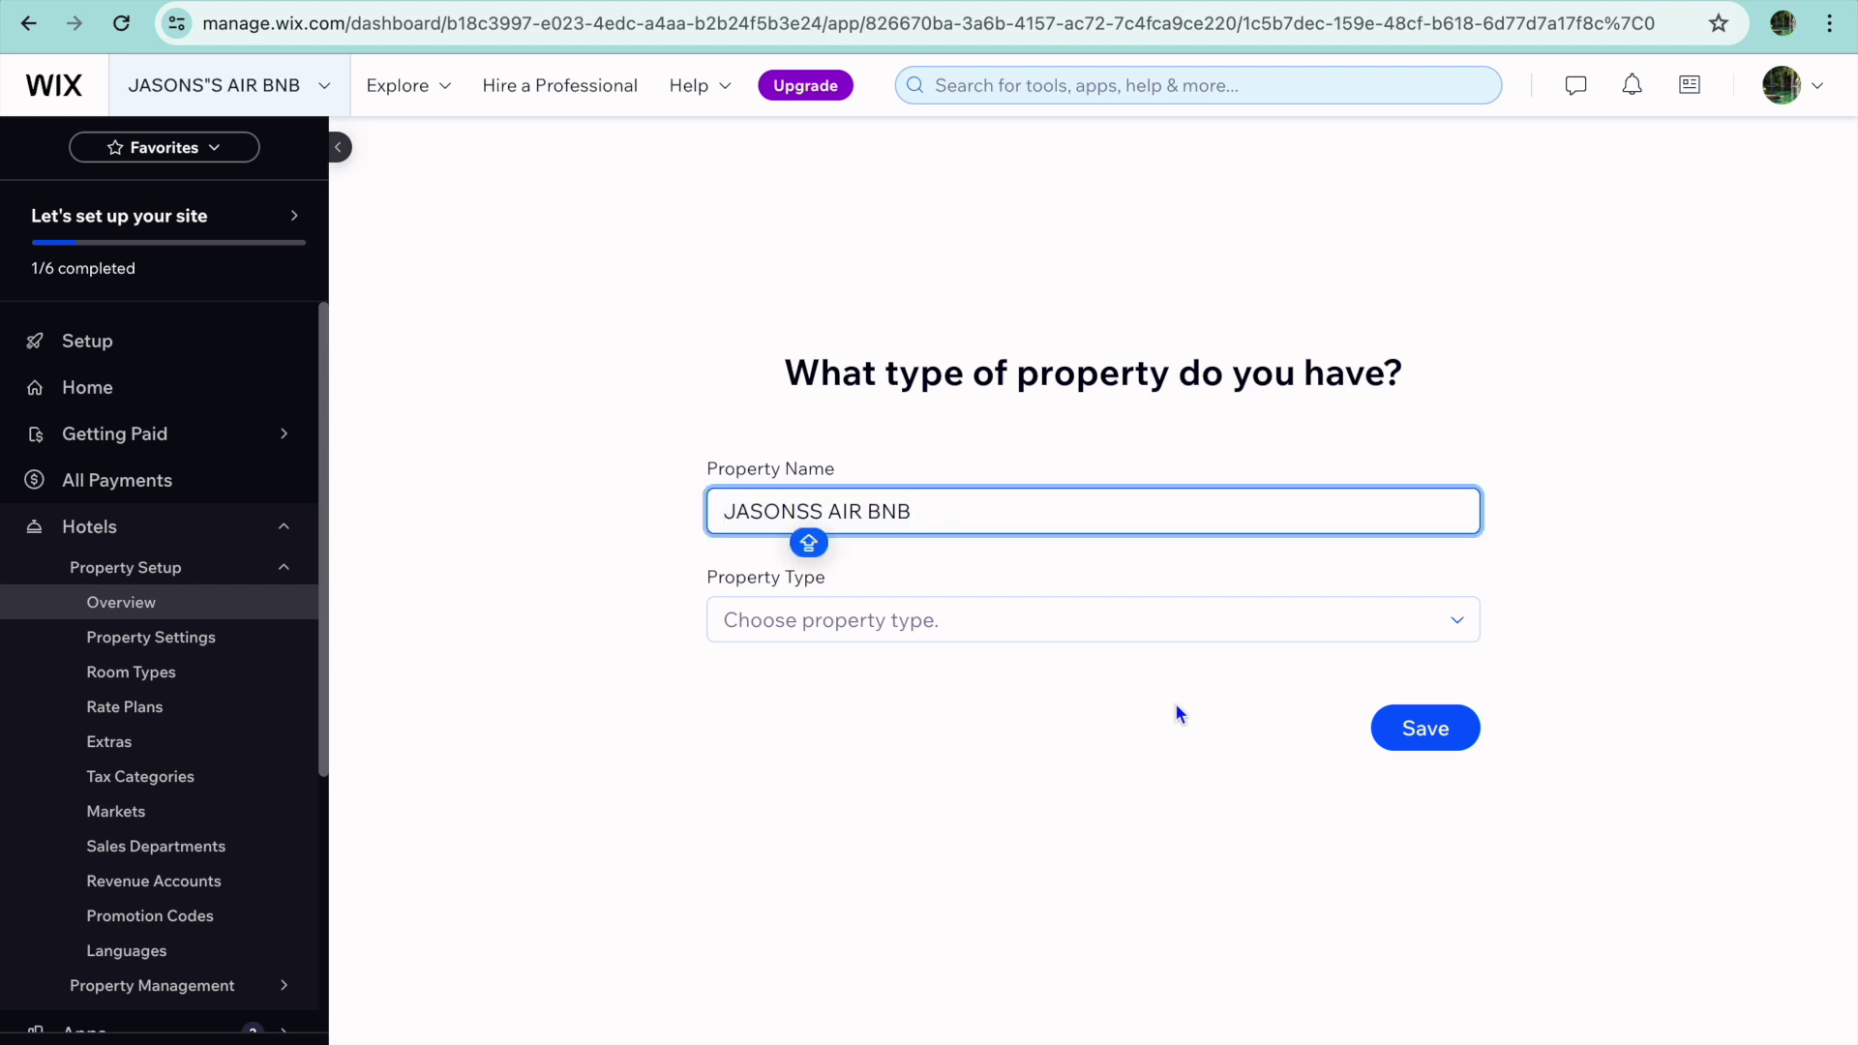
# Set the property type to Bed & Breakfast (B&B) and save the property.
pyautogui.click(1061, 620)
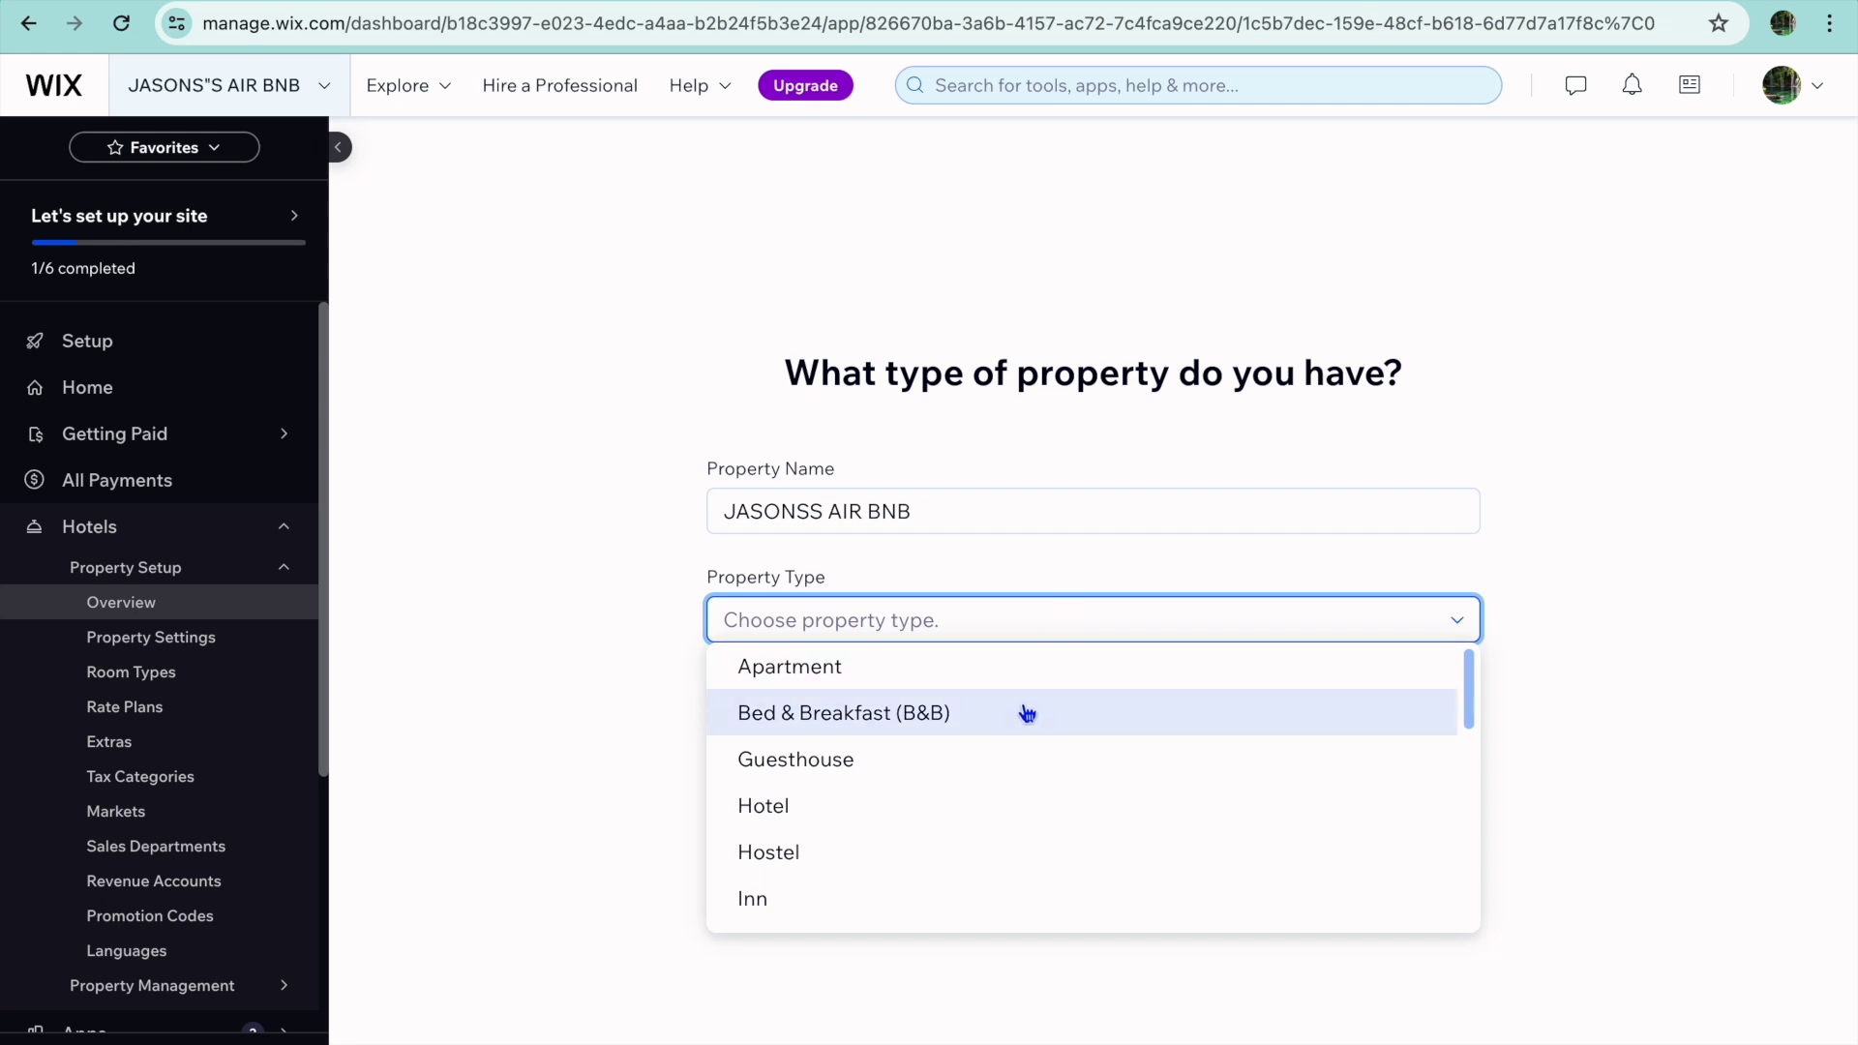
pyautogui.scroll(-2, 1023, 709)
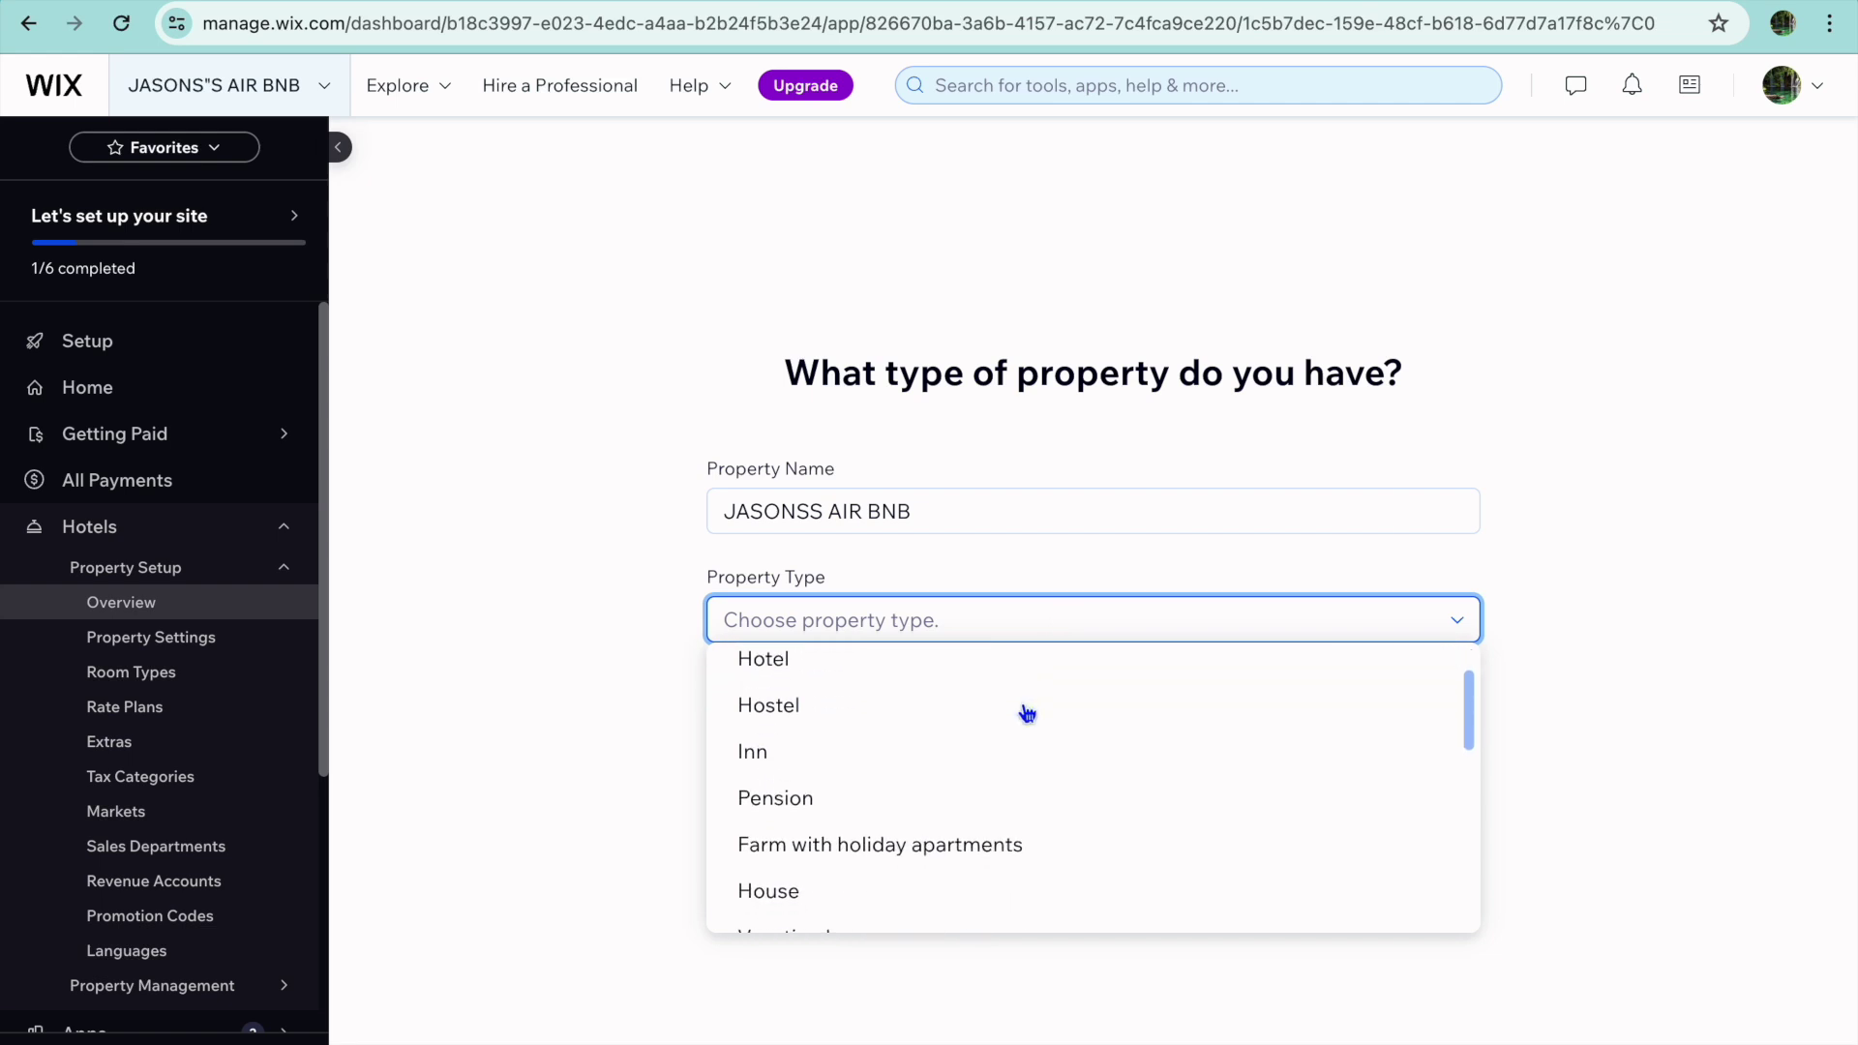
pyautogui.scroll(-1, 1026, 714)
pyautogui.scroll(-10, 1027, 714)
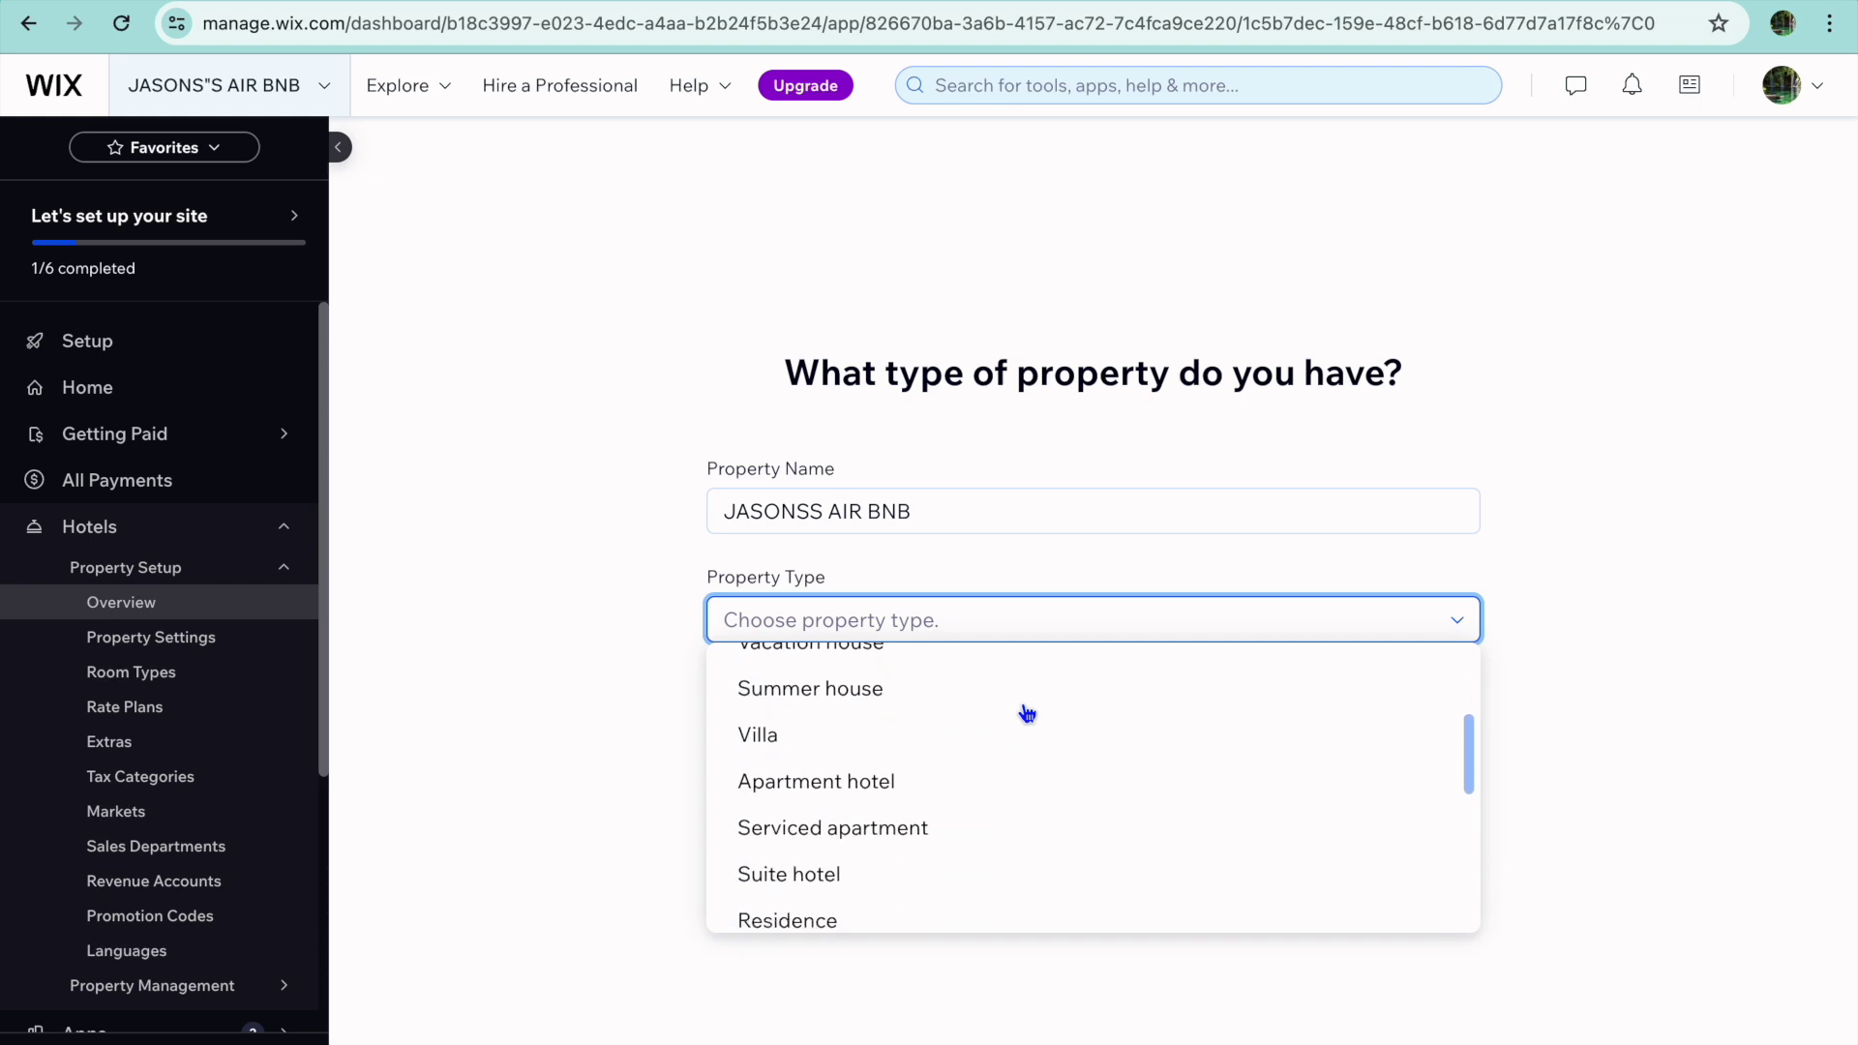
pyautogui.scroll(-4, 1027, 714)
pyautogui.scroll(15, 1027, 714)
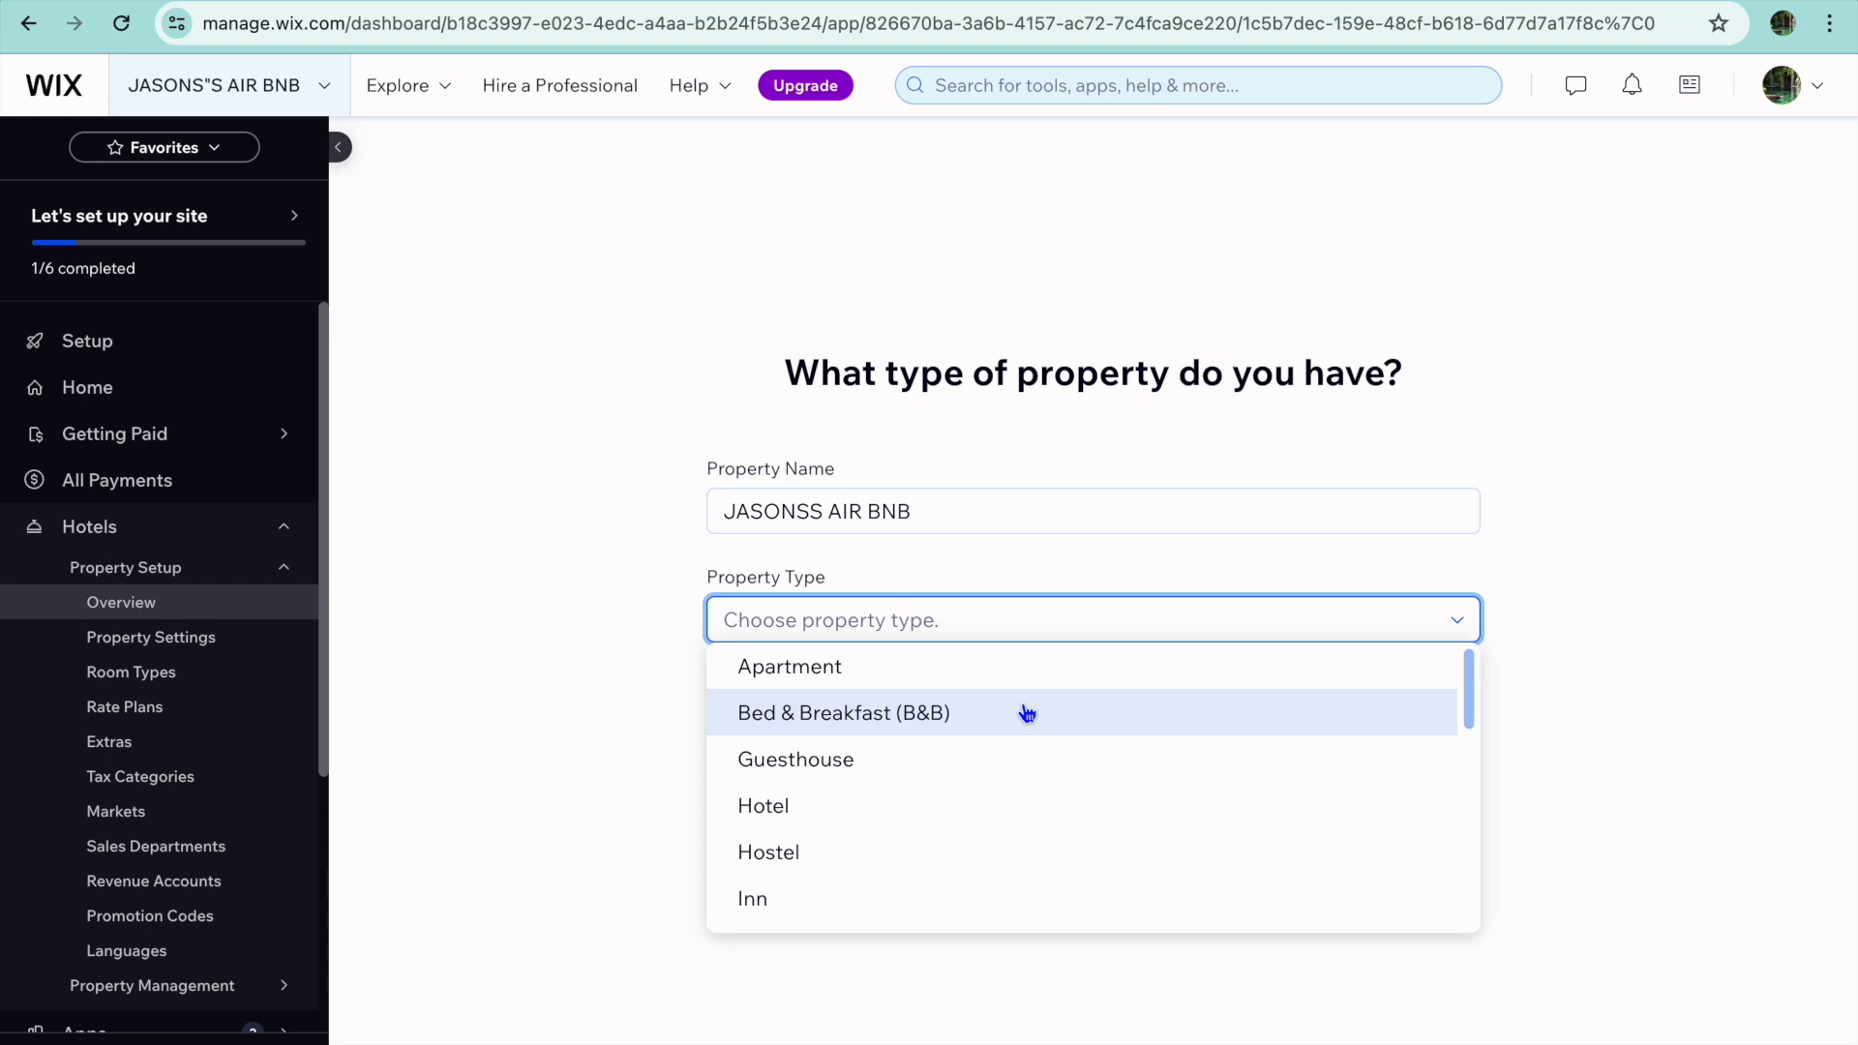
pyautogui.click(1012, 668)
pyautogui.click(1117, 624)
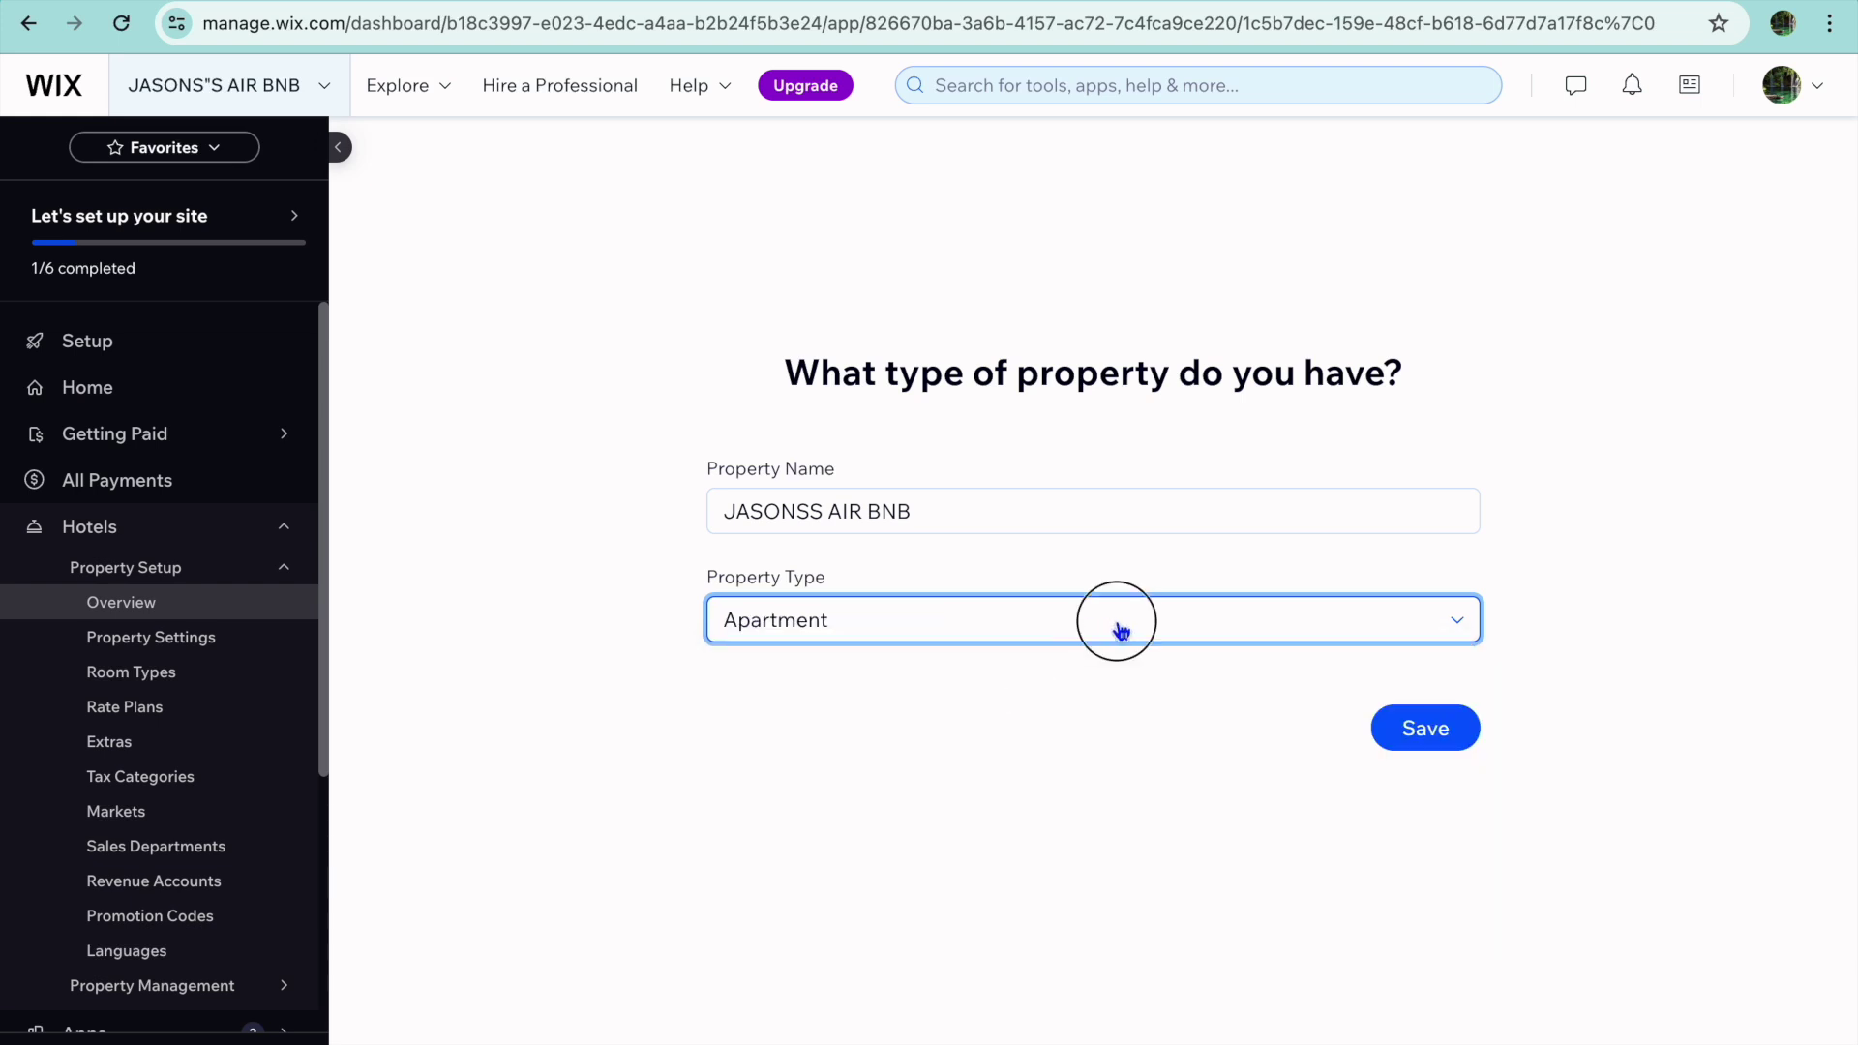
pyautogui.click(1016, 708)
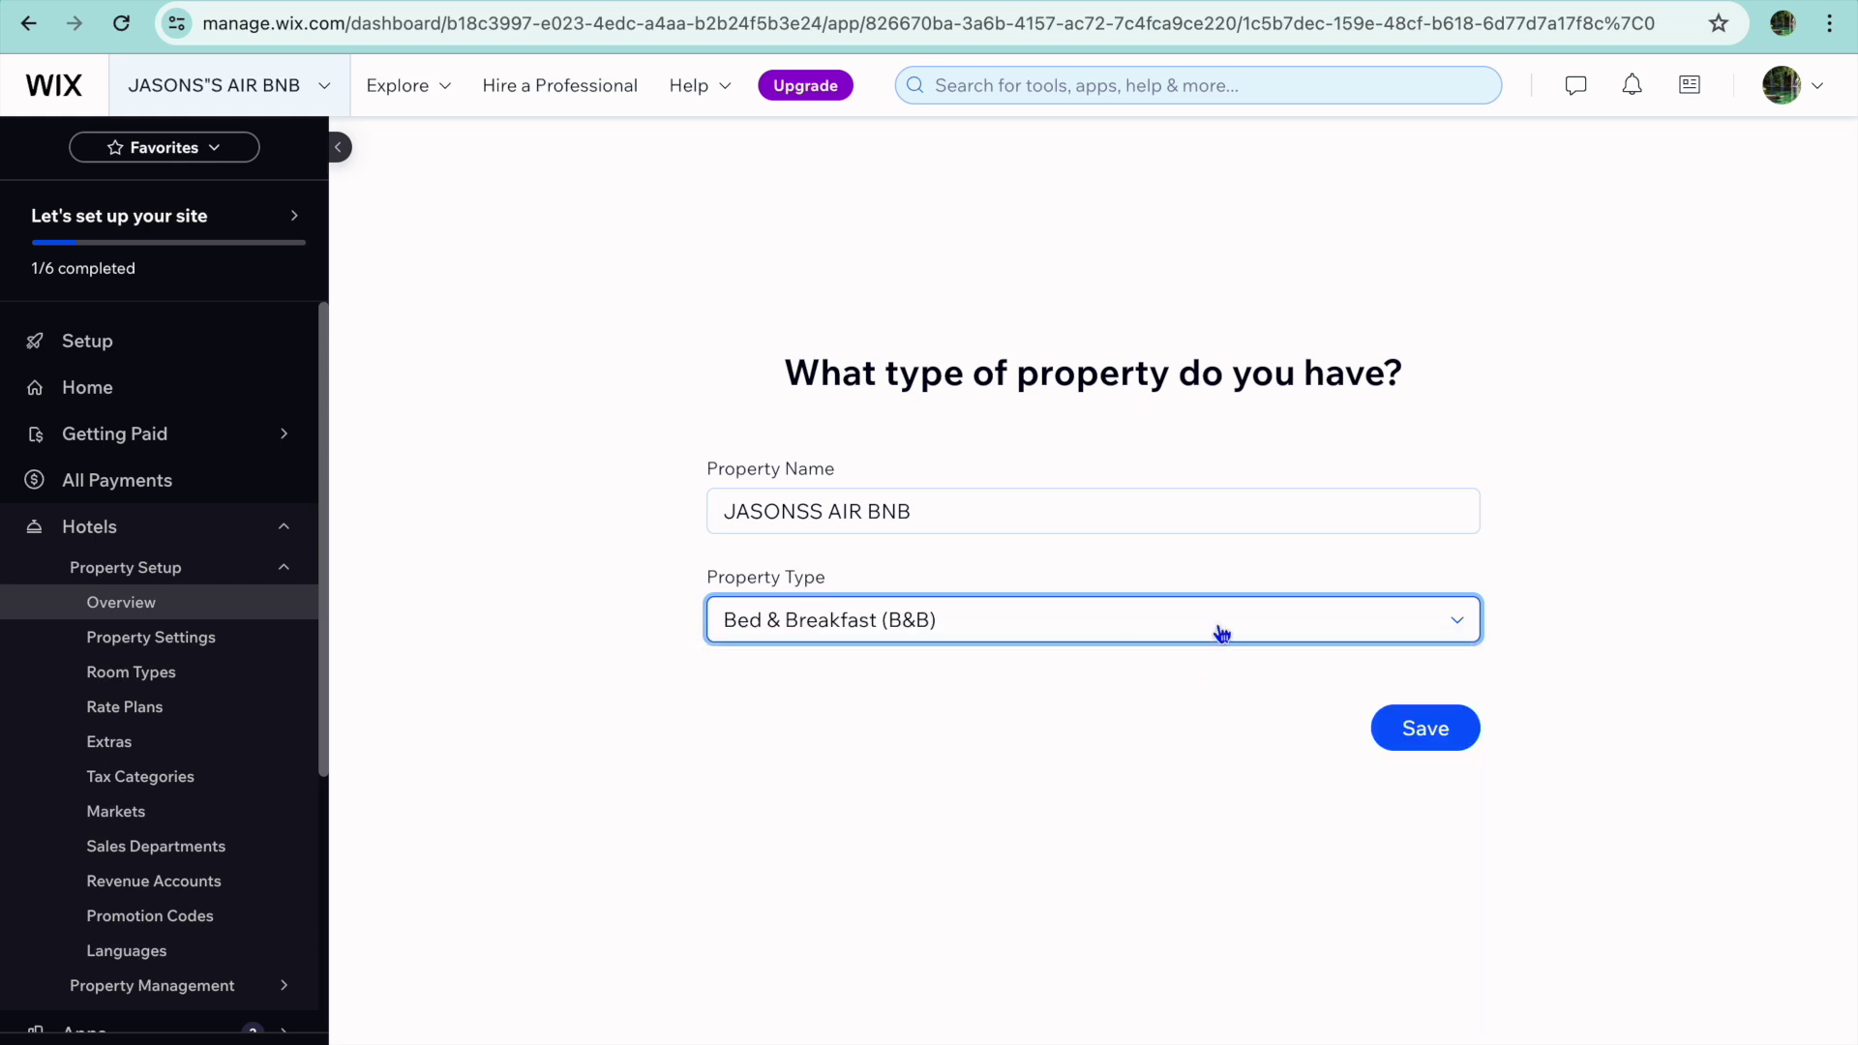
pyautogui.click(1426, 731)
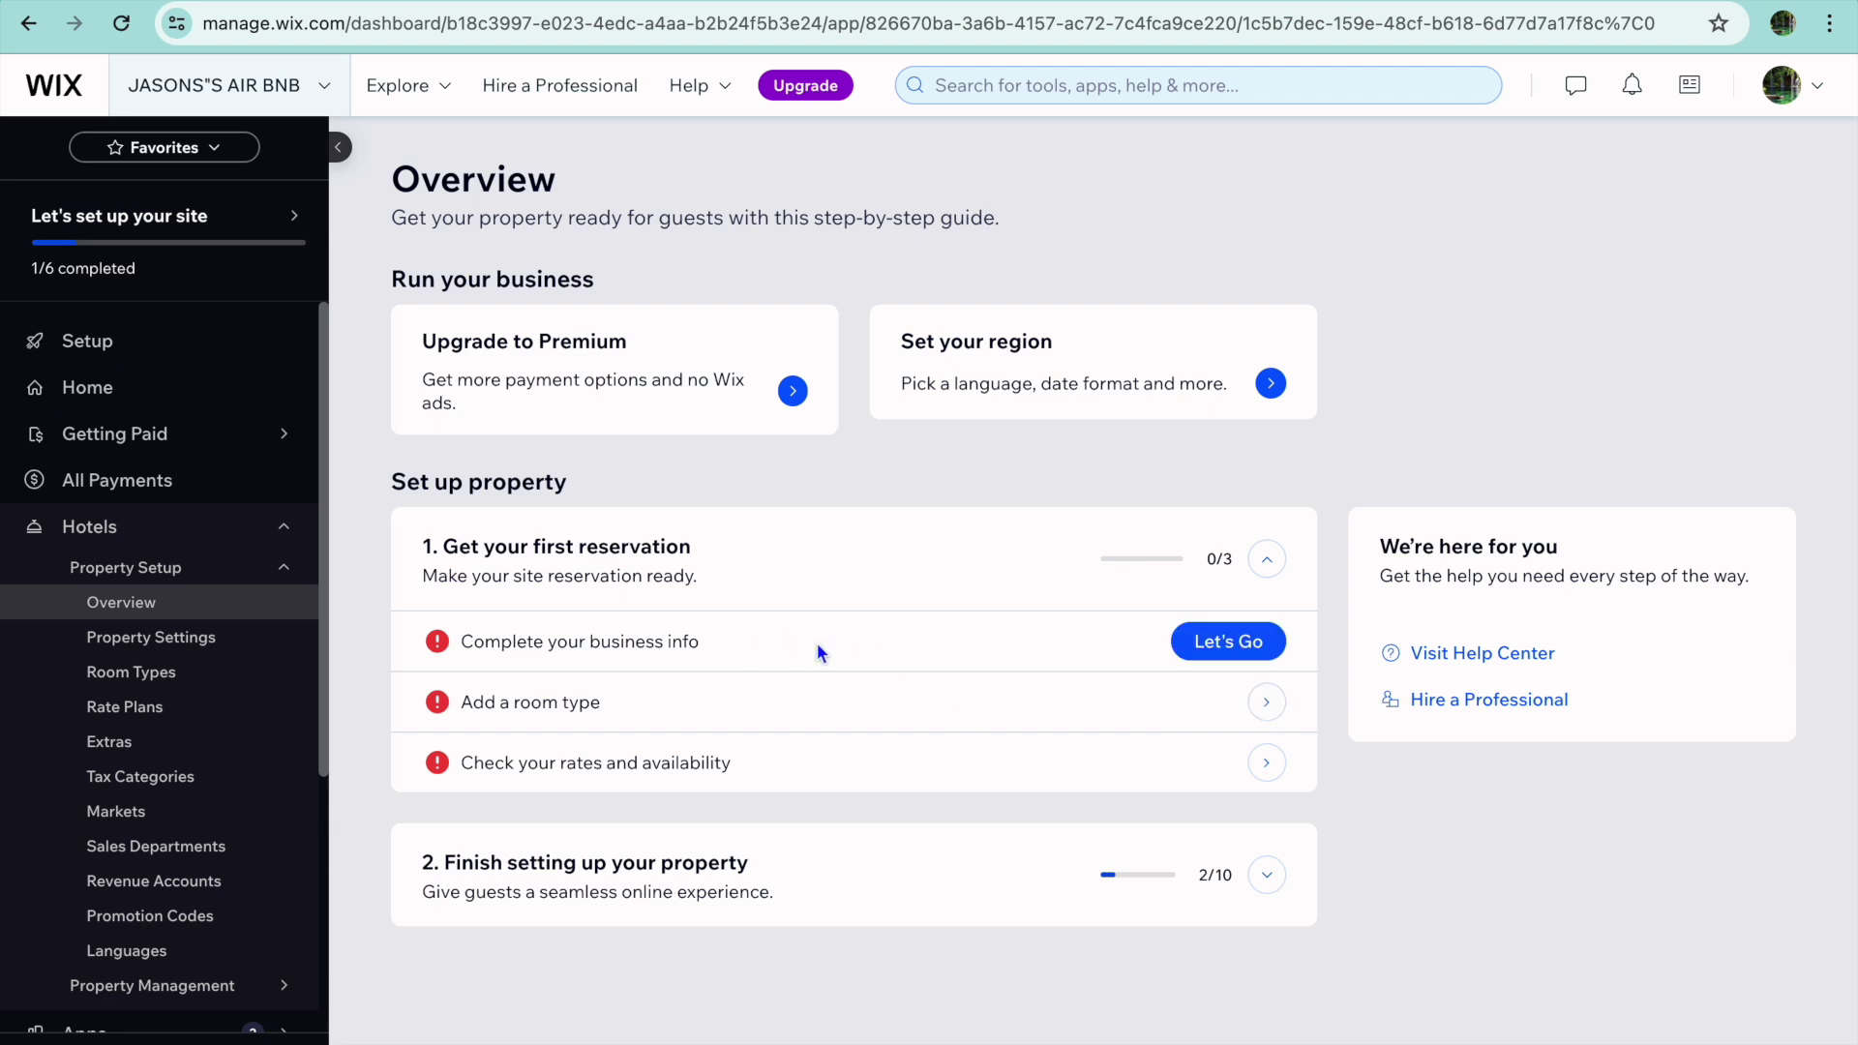
# Open Business Info and review its profile name, BnB category, logo and location fields.
pyautogui.click(1223, 646)
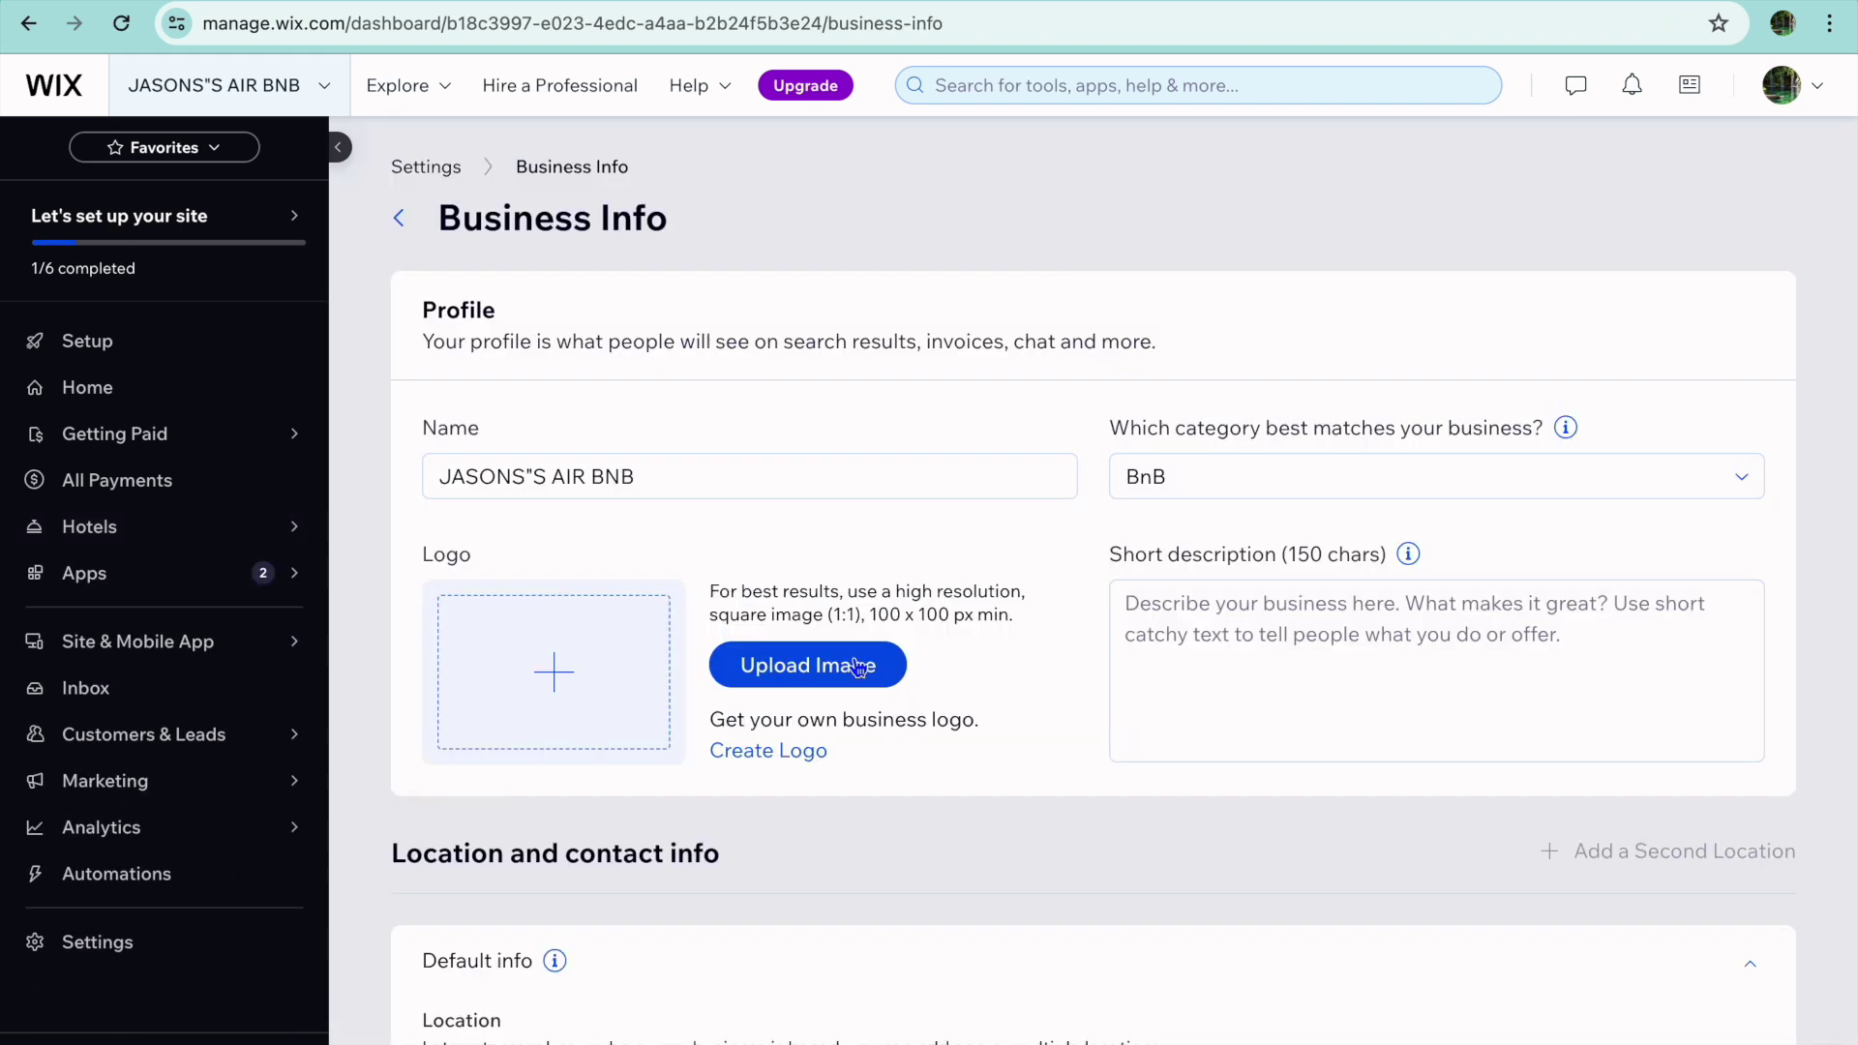
pyautogui.scroll(-1, 856, 662)
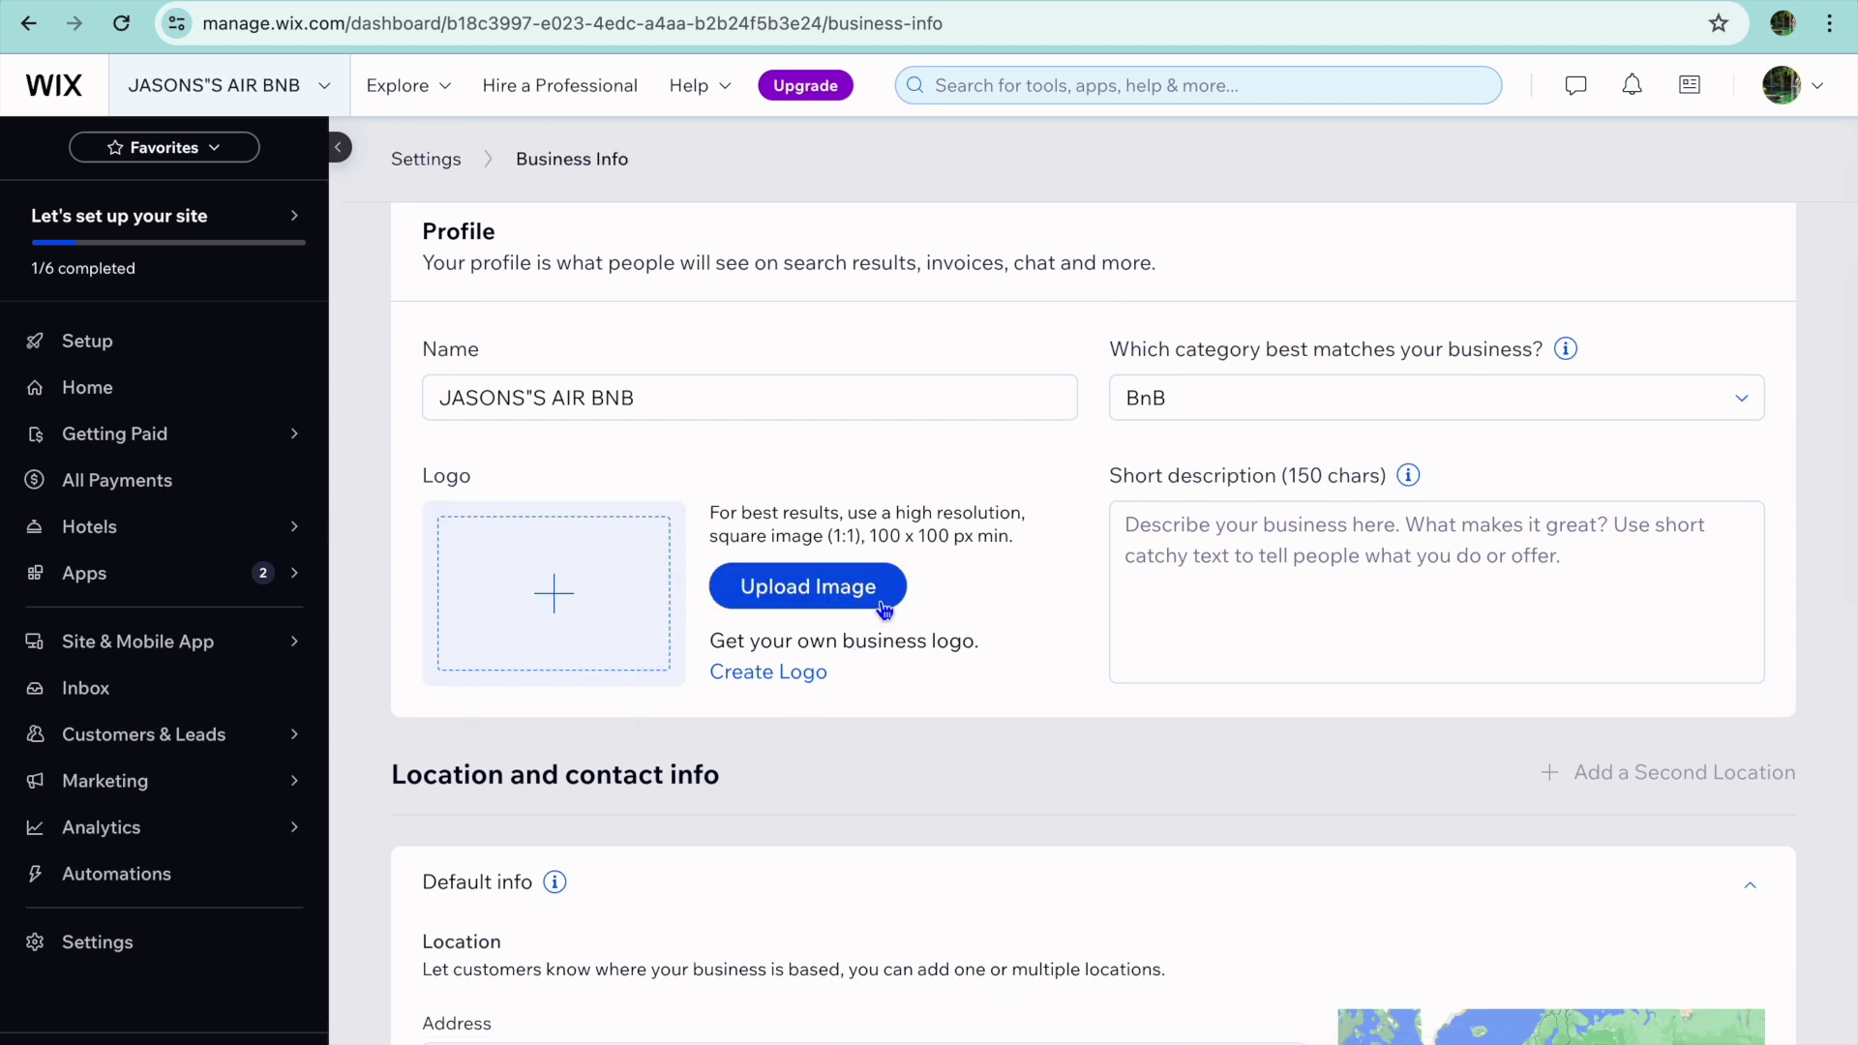
pyautogui.scroll(-1, 856, 586)
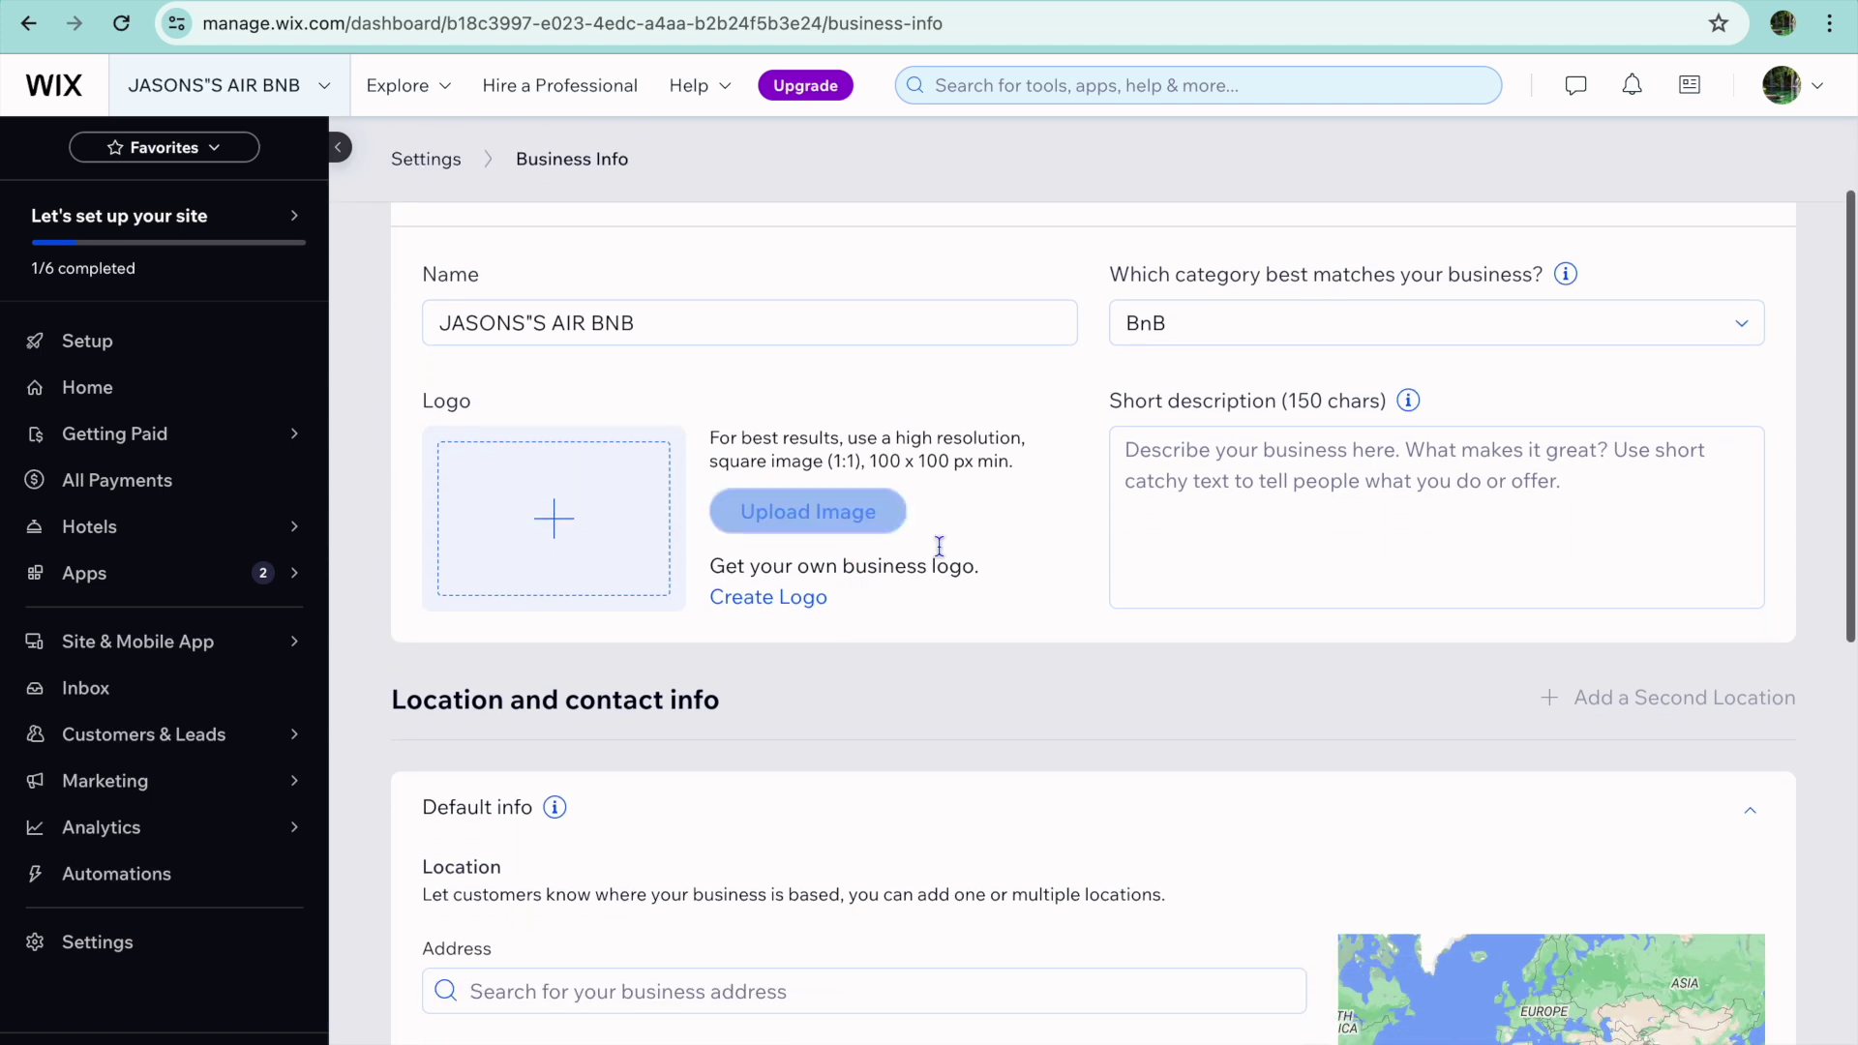
pyautogui.scroll(-5, 1231, 485)
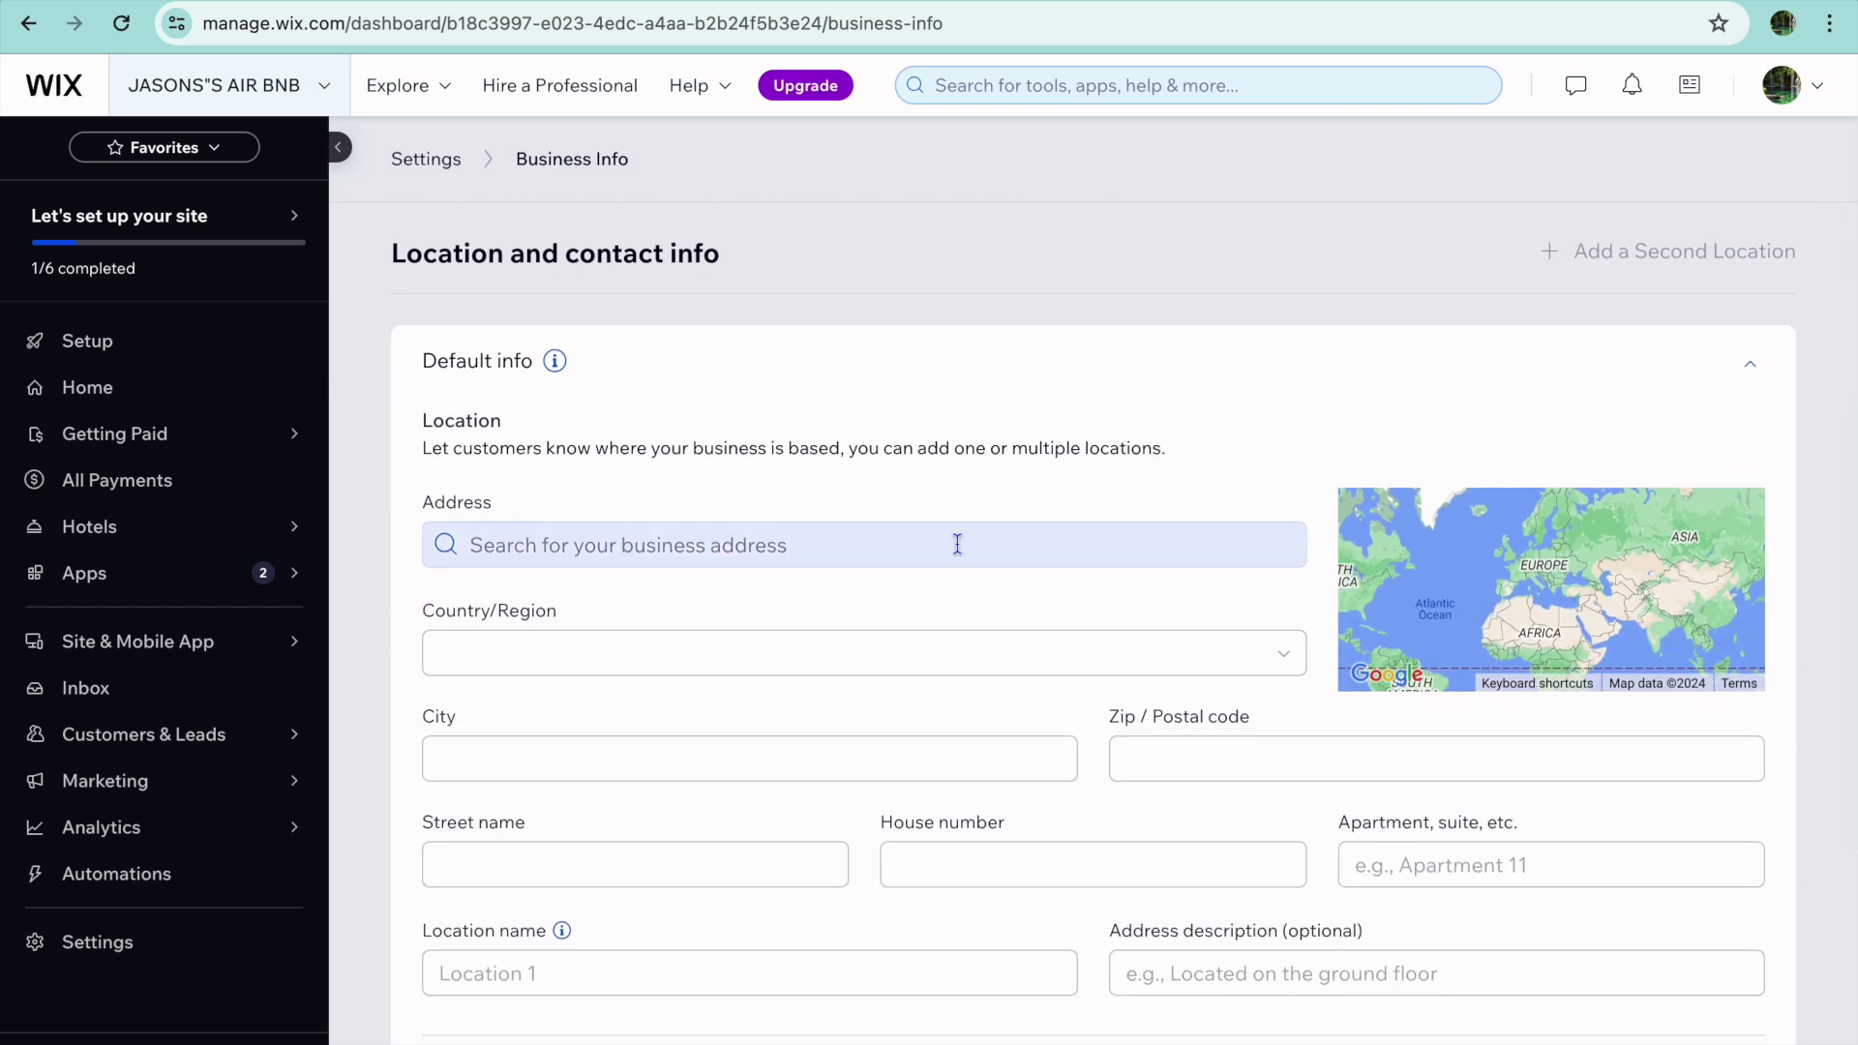
pyautogui.scroll(-1, 957, 543)
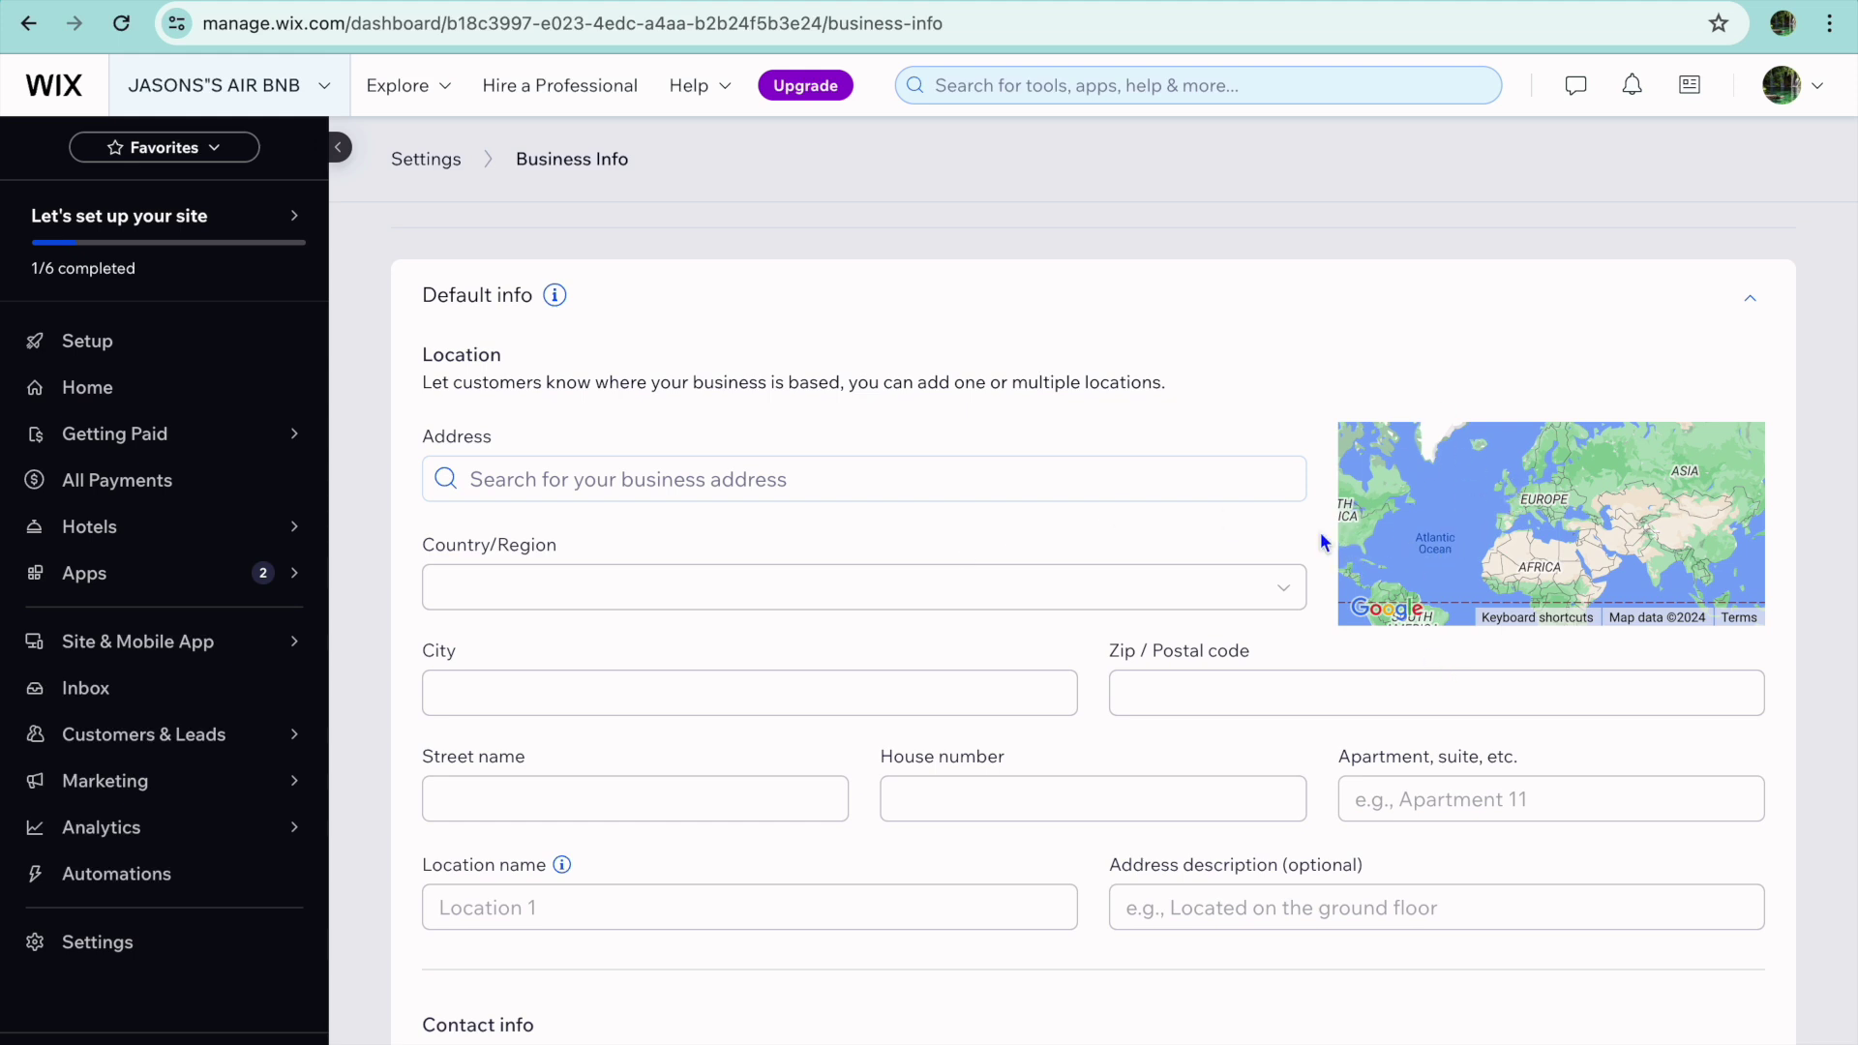
pyautogui.scroll(-5, 1314, 552)
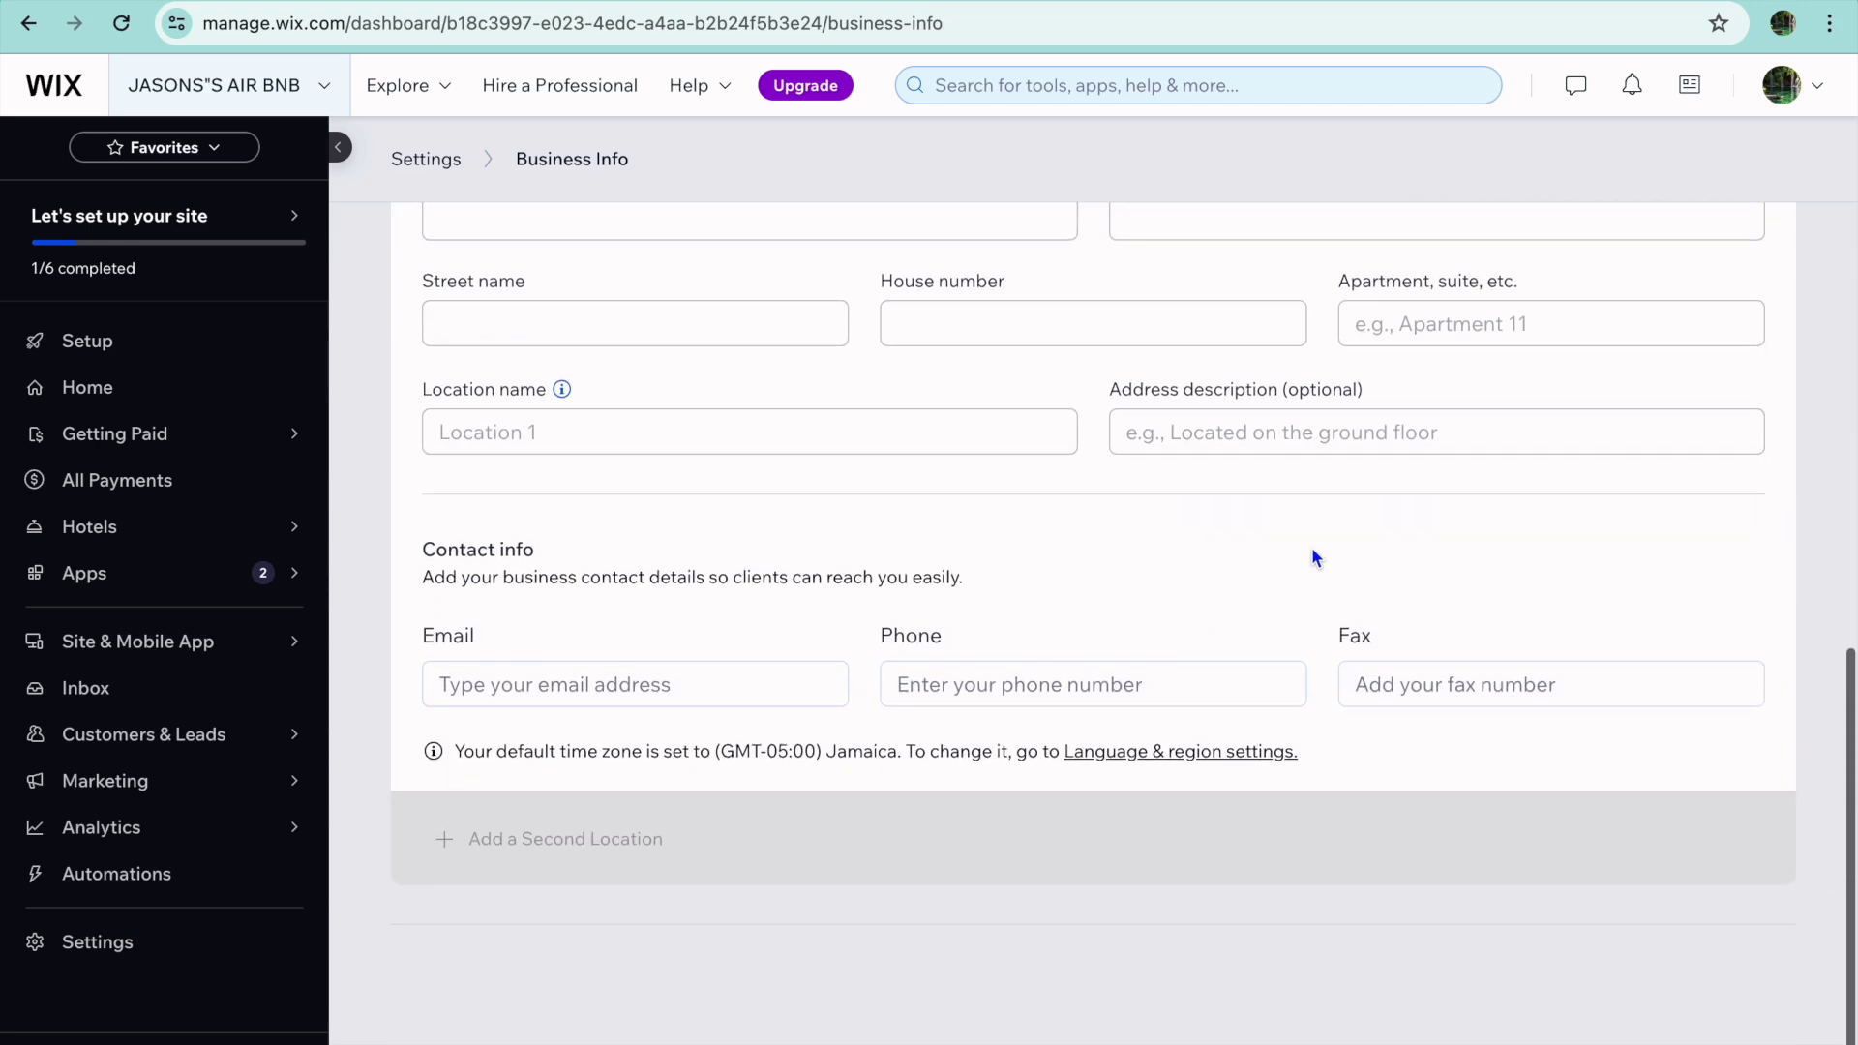
pyautogui.scroll(5, 1316, 558)
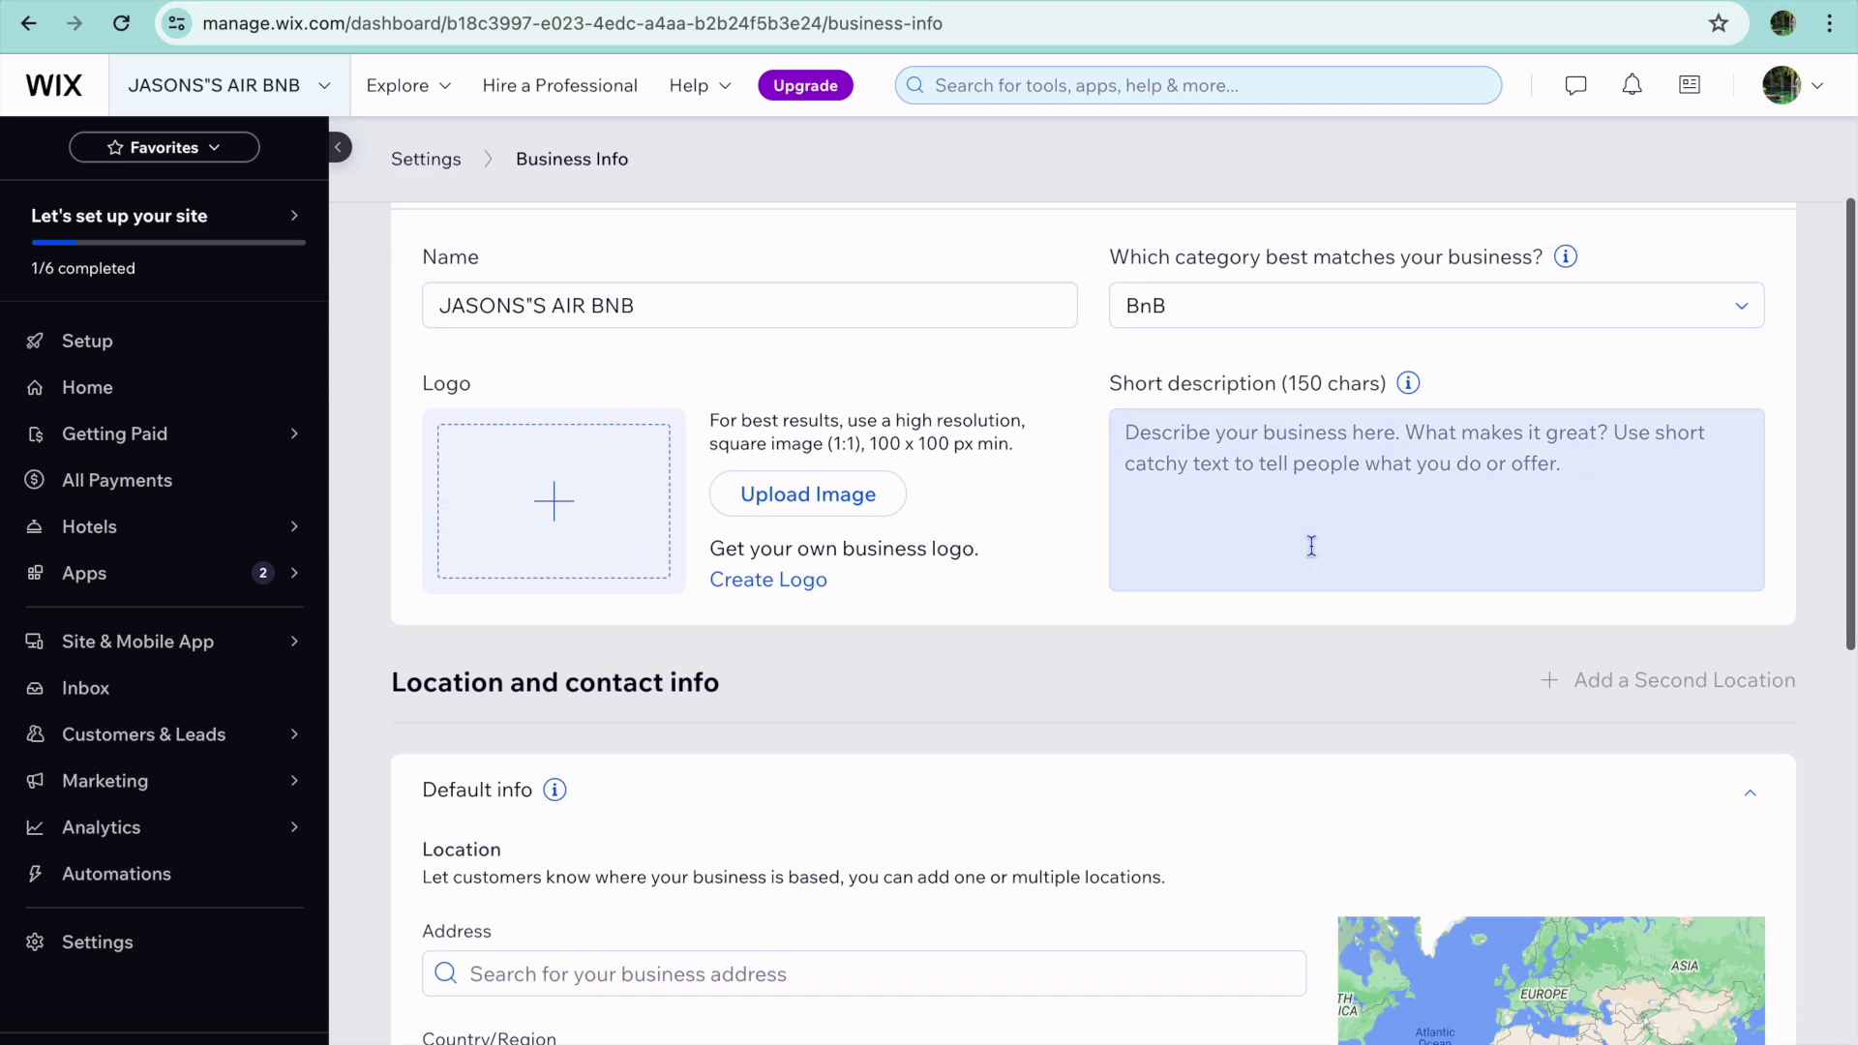
pyautogui.scroll(2, 1310, 540)
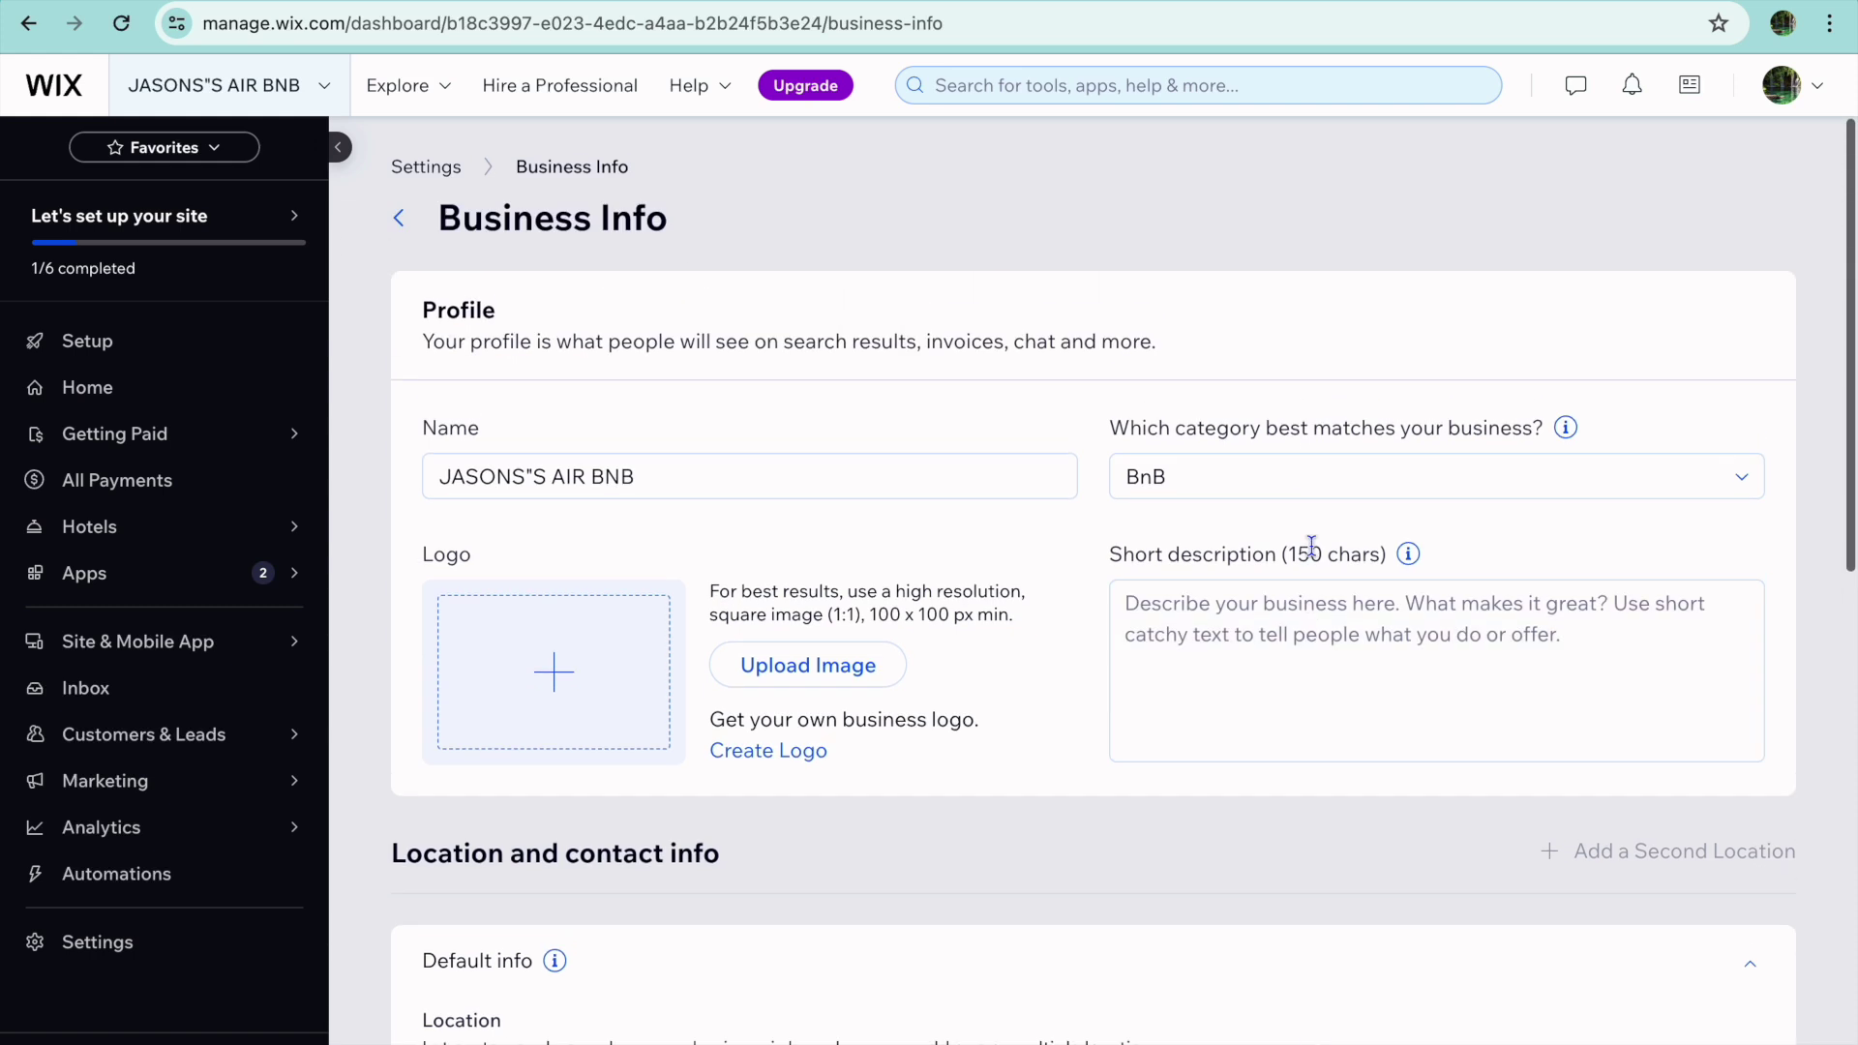
# In Settings' Accept payments, confirm Jamaica as the business location.
pyautogui.click(398, 217)
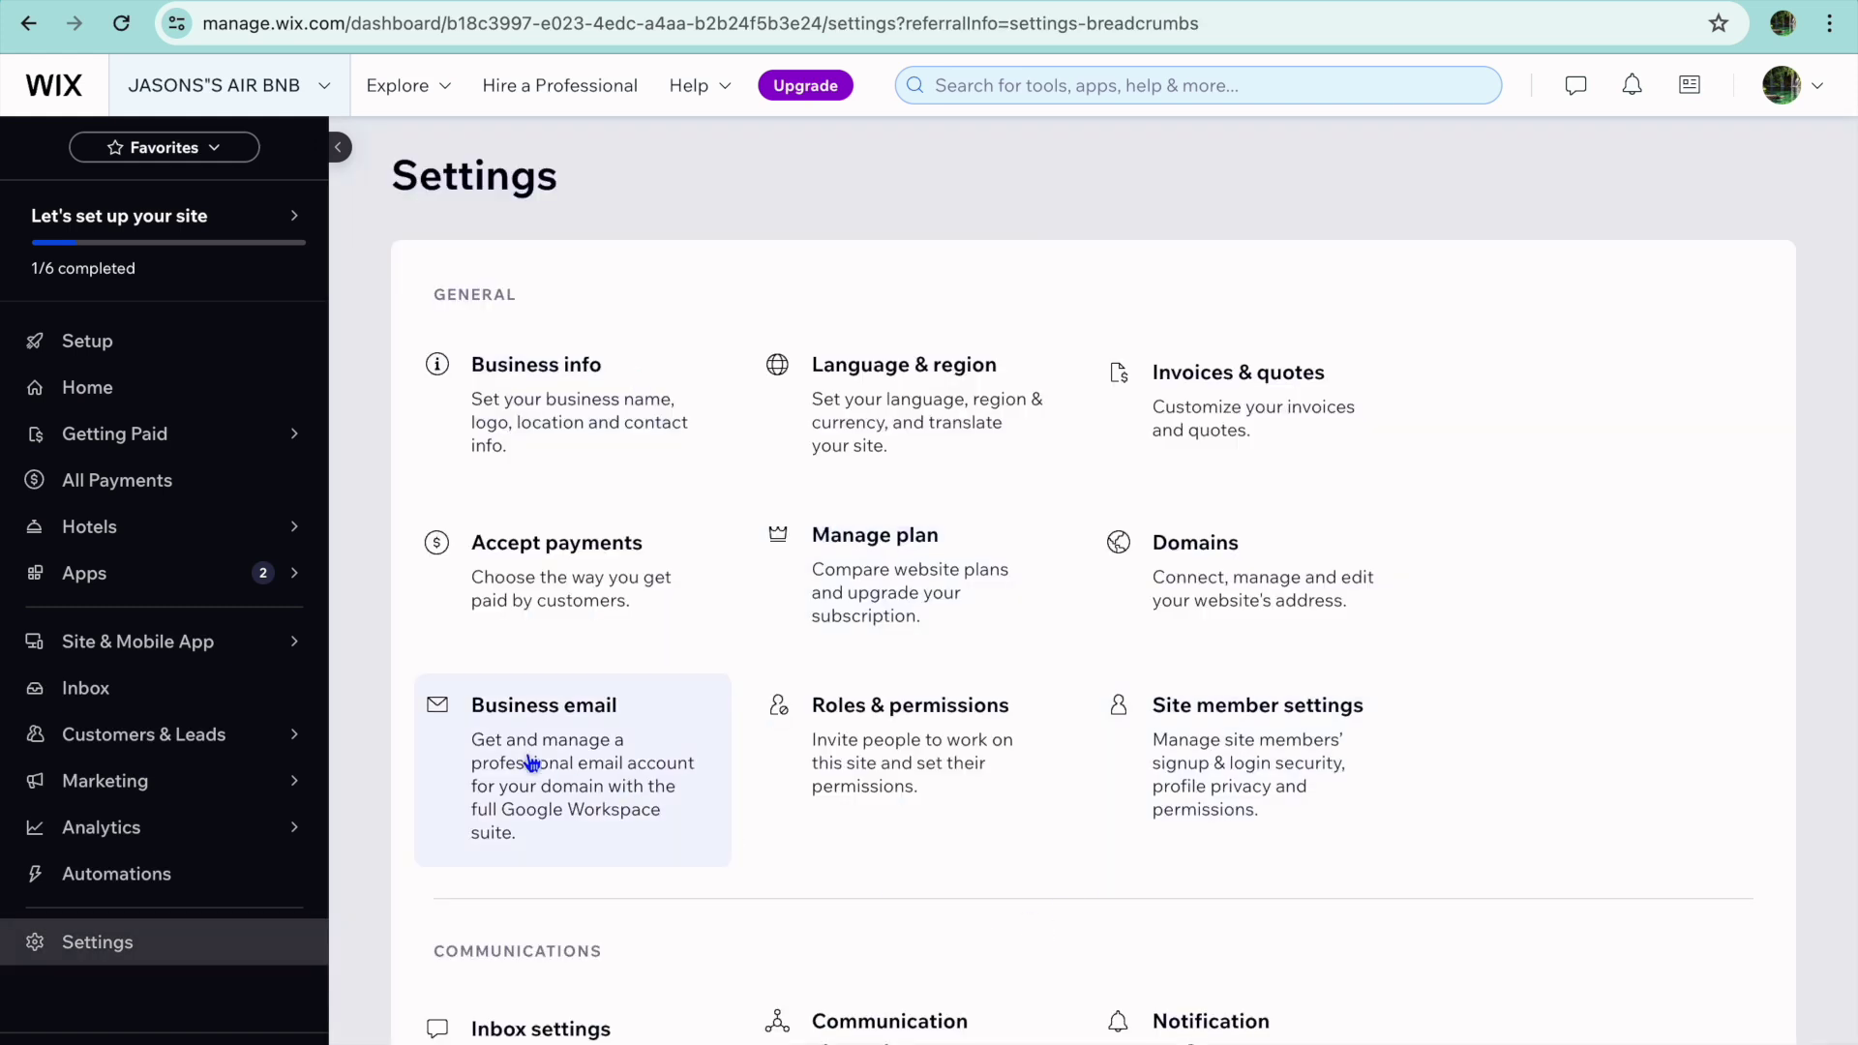
pyautogui.moveTo(251, 801)
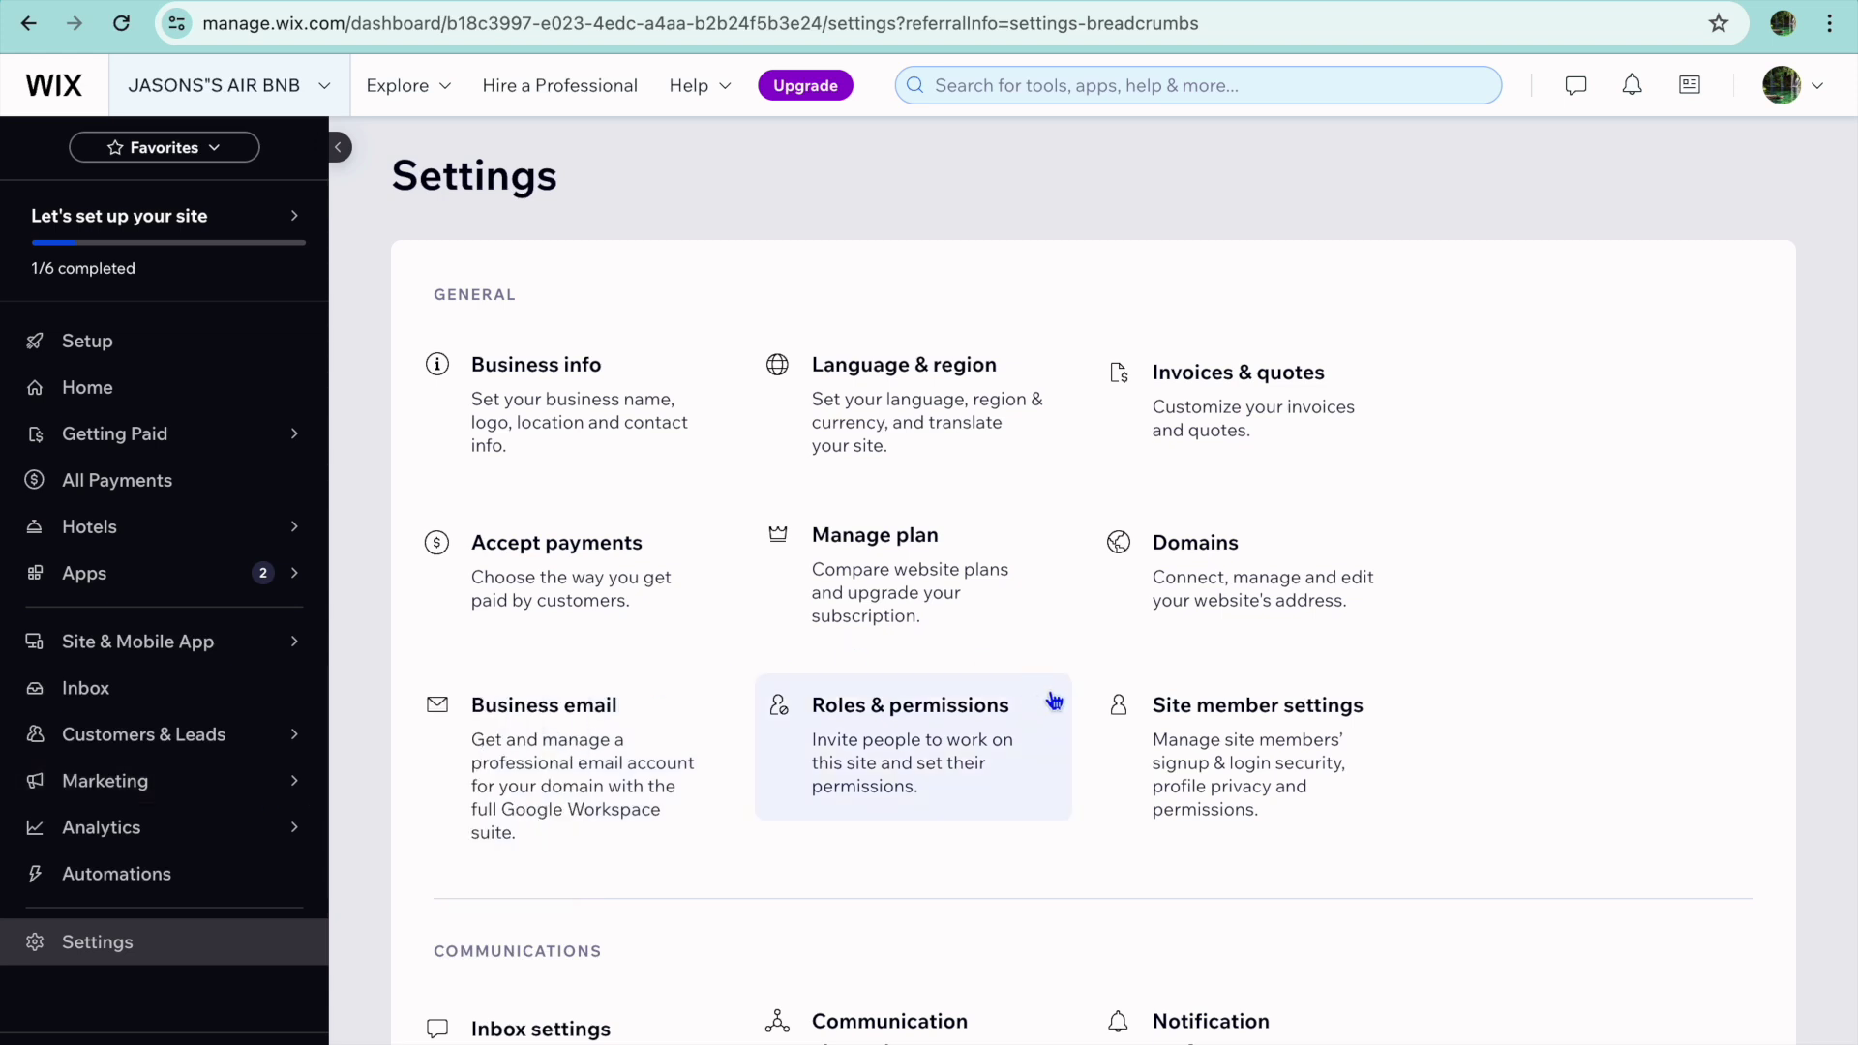
pyautogui.click(634, 610)
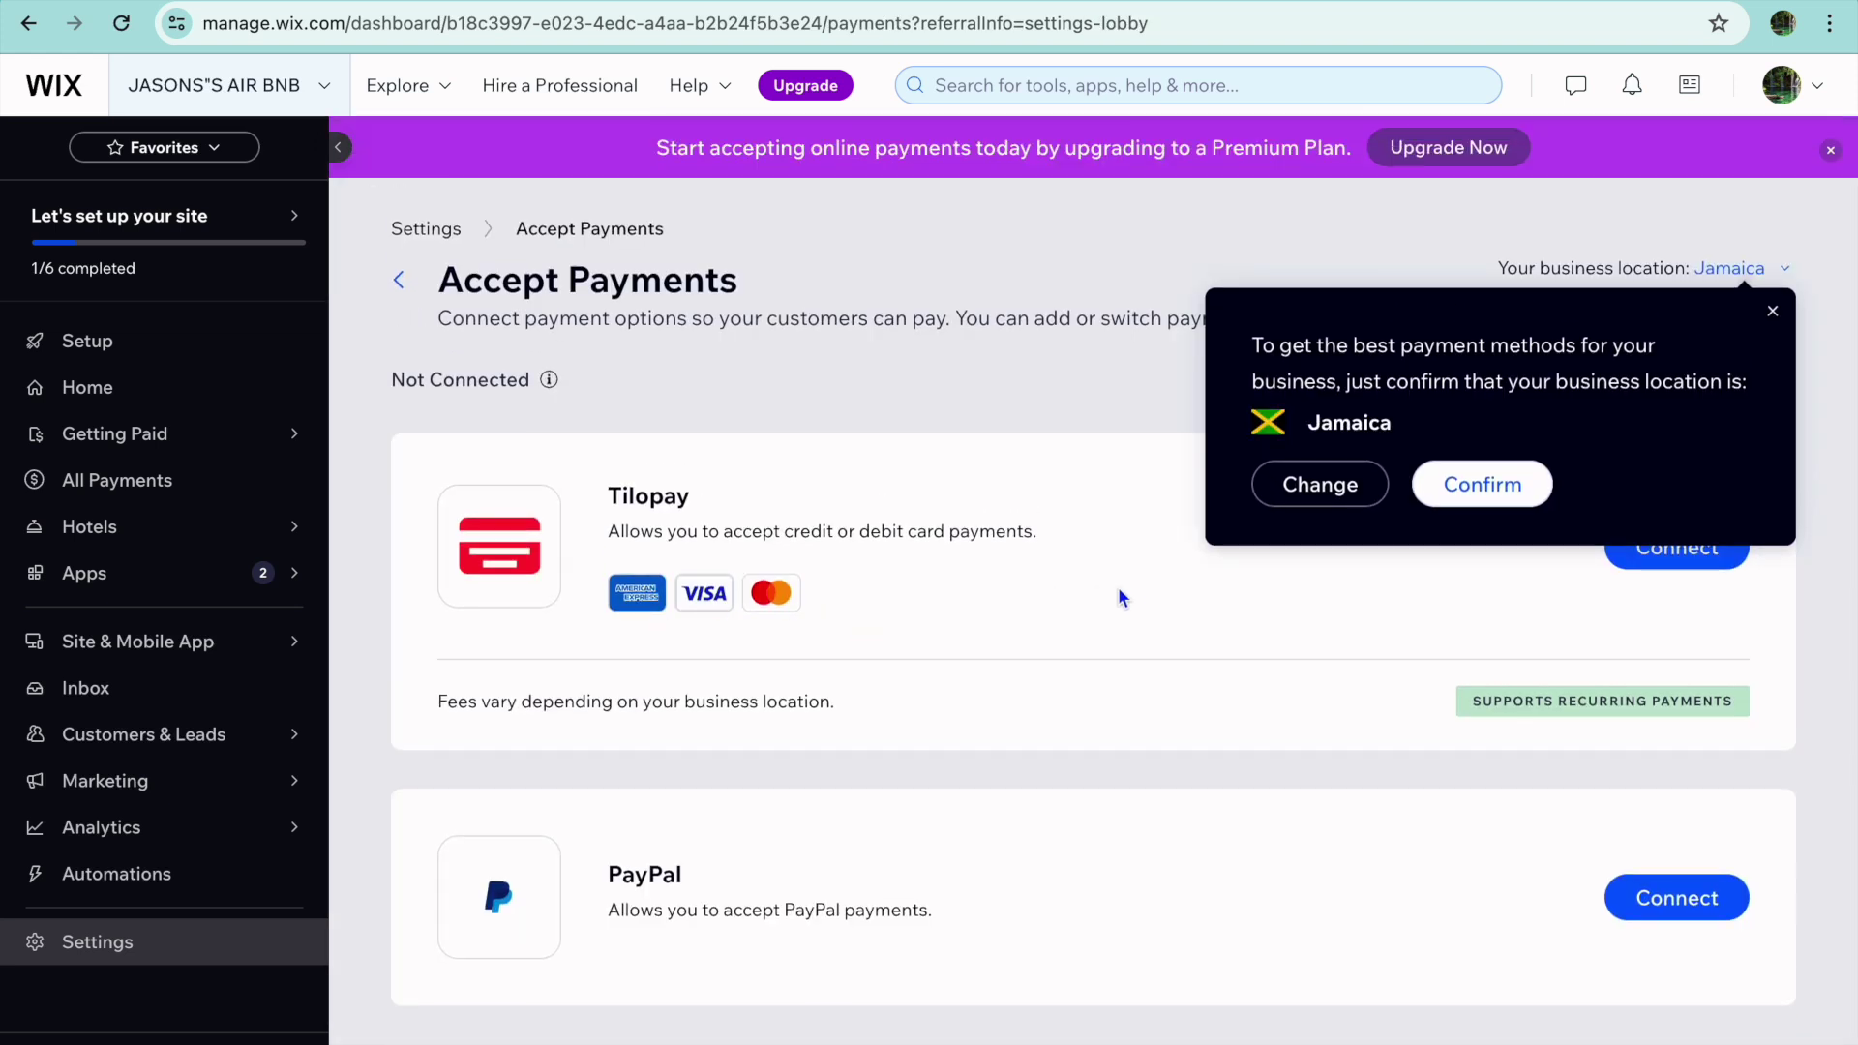
pyautogui.click(1480, 487)
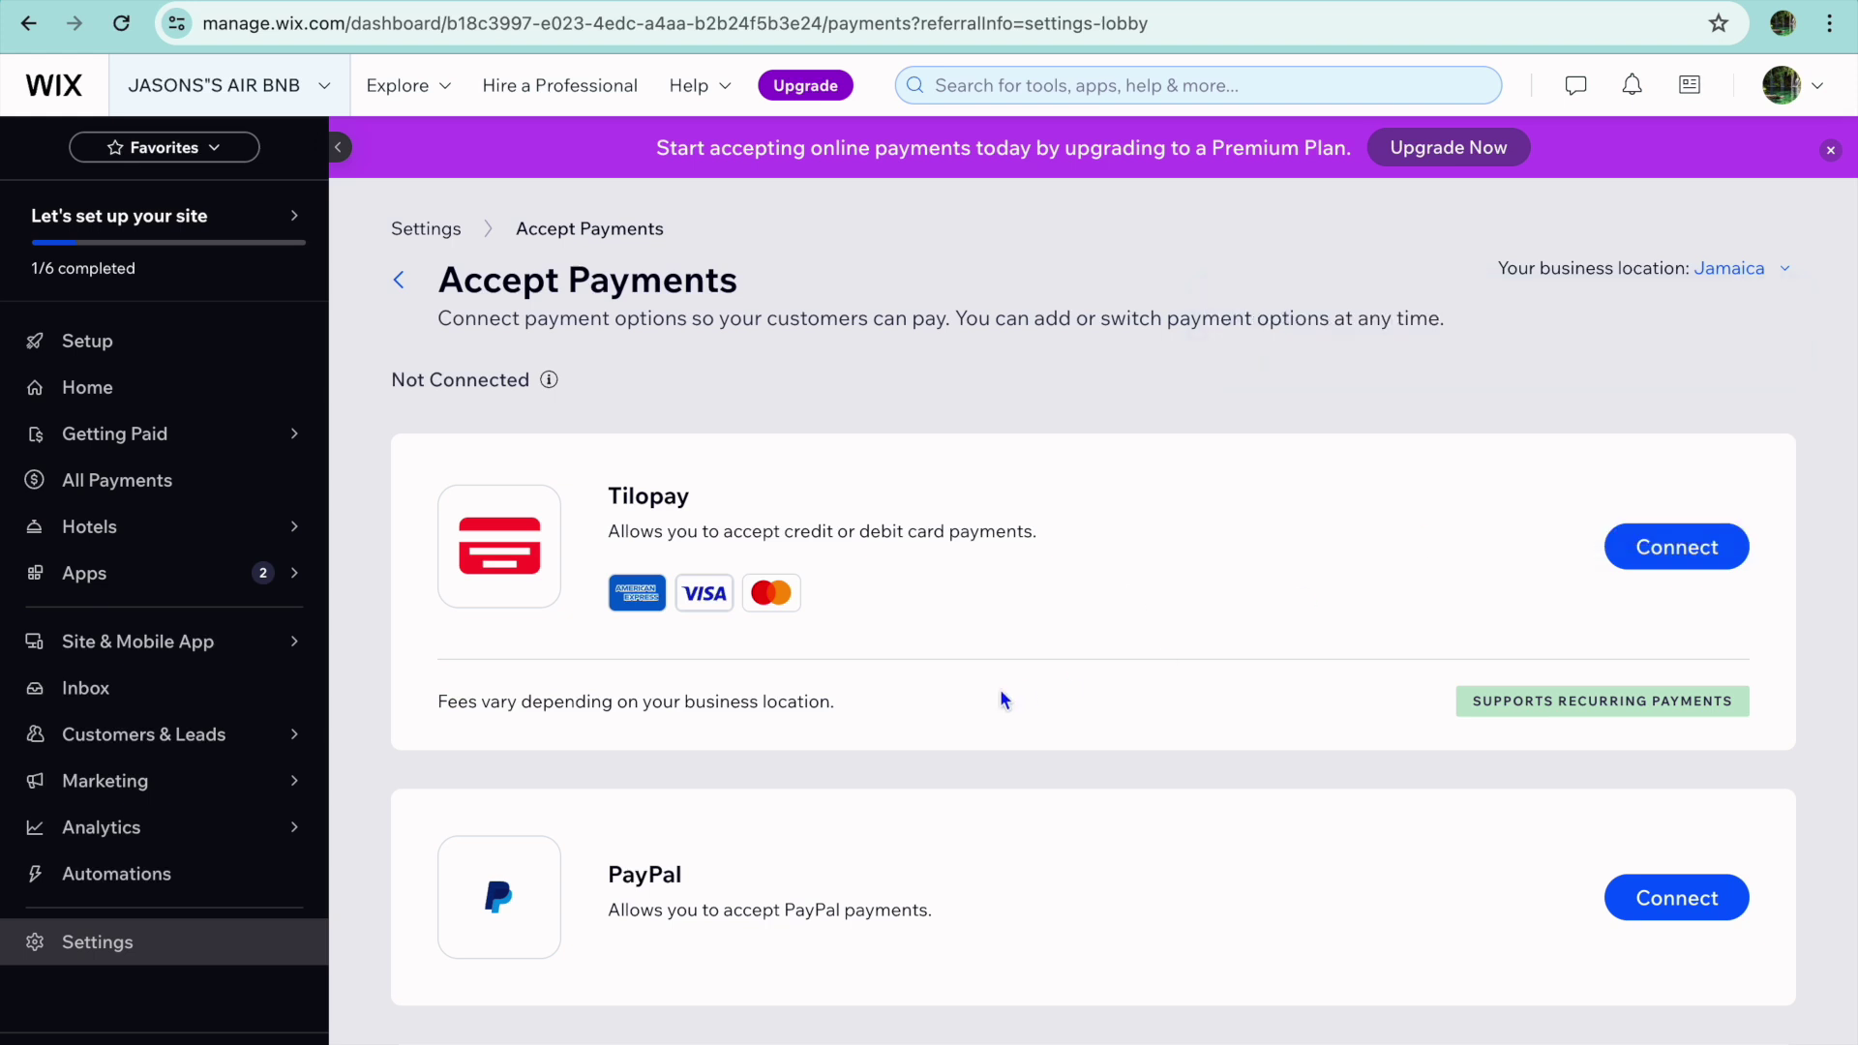
# Go to Hotels Property Setup from the sidebar.
pyautogui.scroll(-3, 1001, 695)
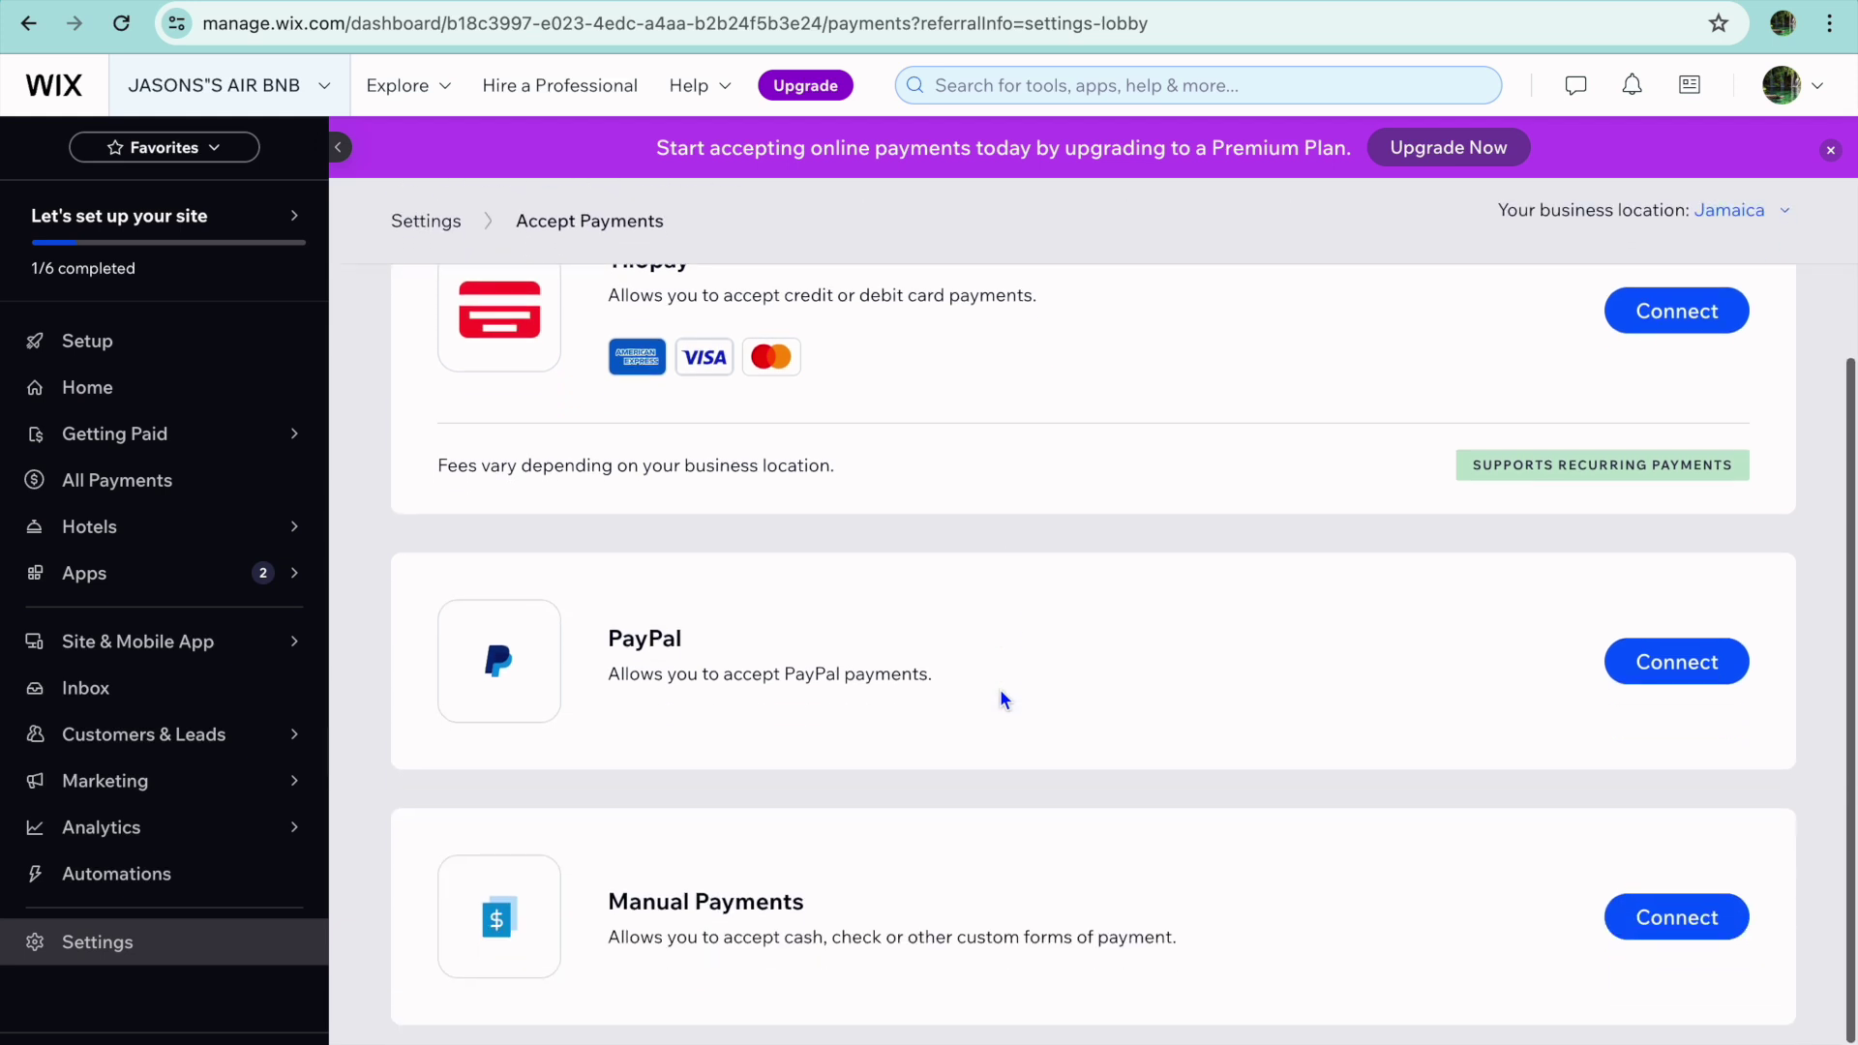
pyautogui.scroll(3, 1121, 677)
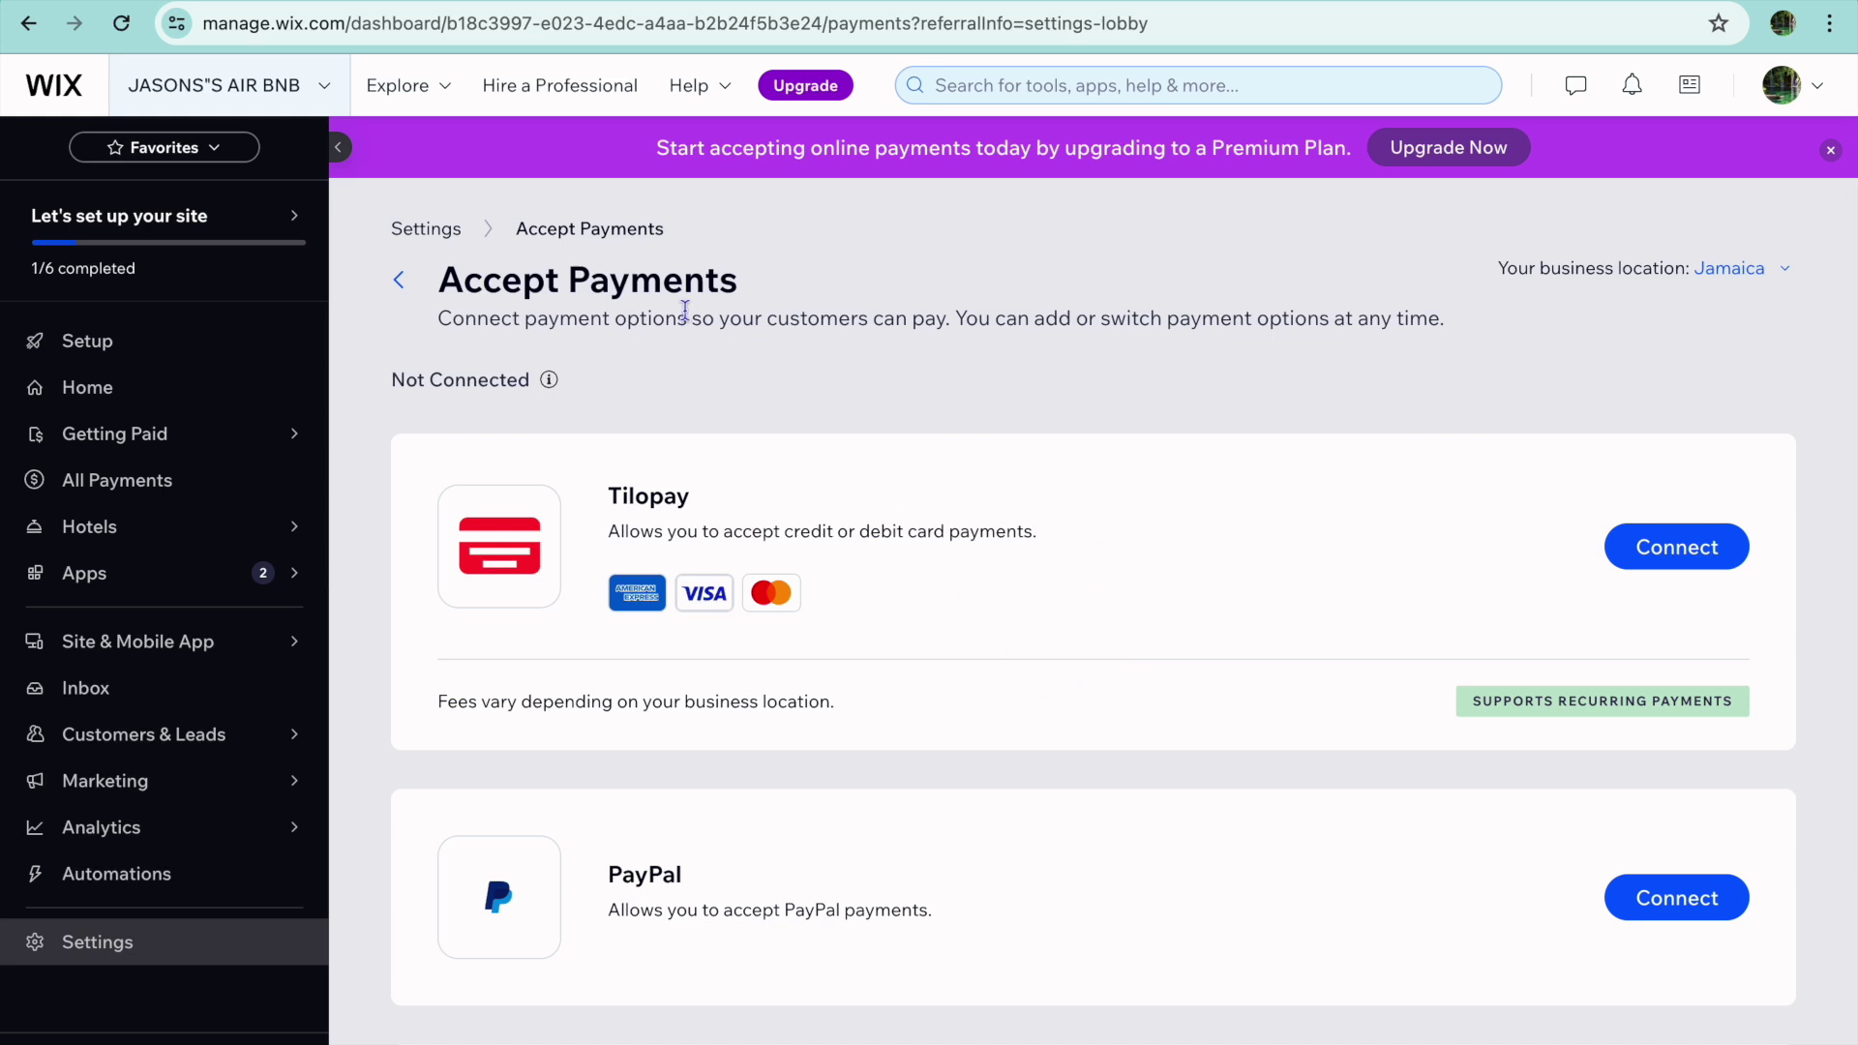
pyautogui.click(199, 543)
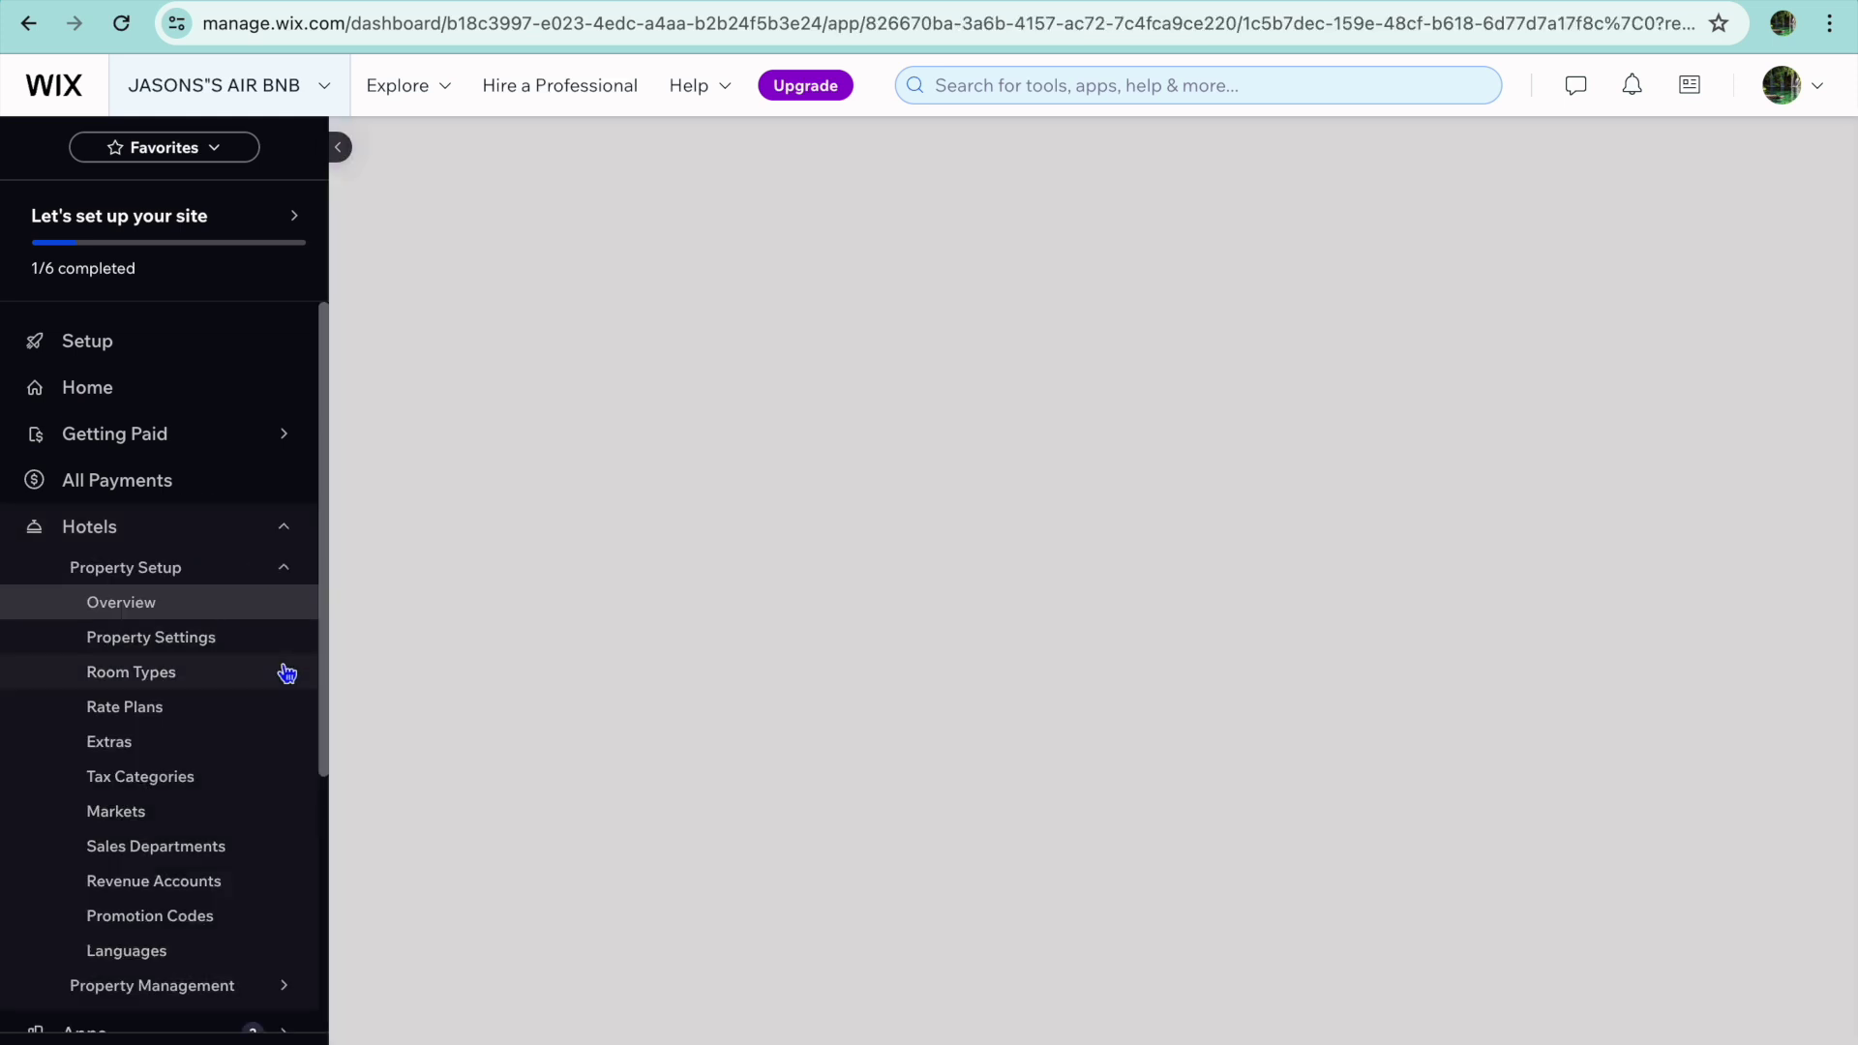
# Review General Settings: pricing 'Without any change' and child pricing 'No'.
pyautogui.click(244, 650)
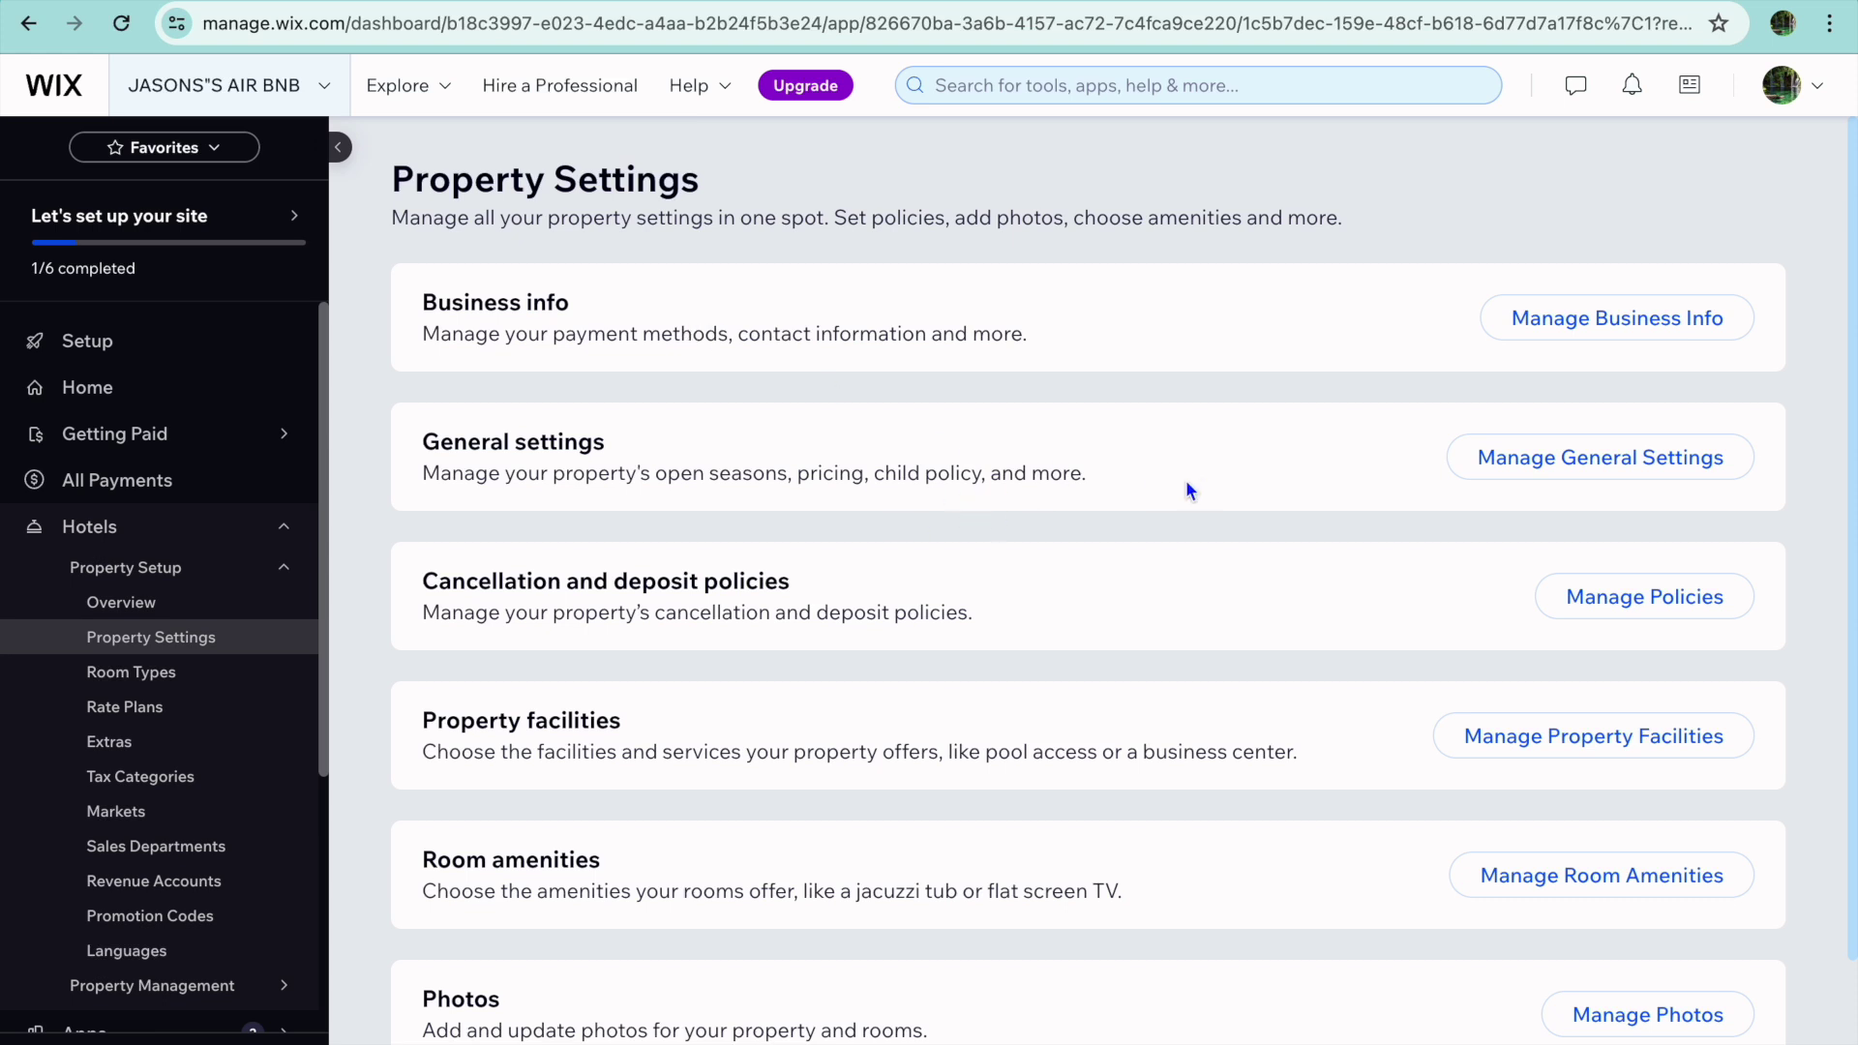
pyautogui.click(1616, 484)
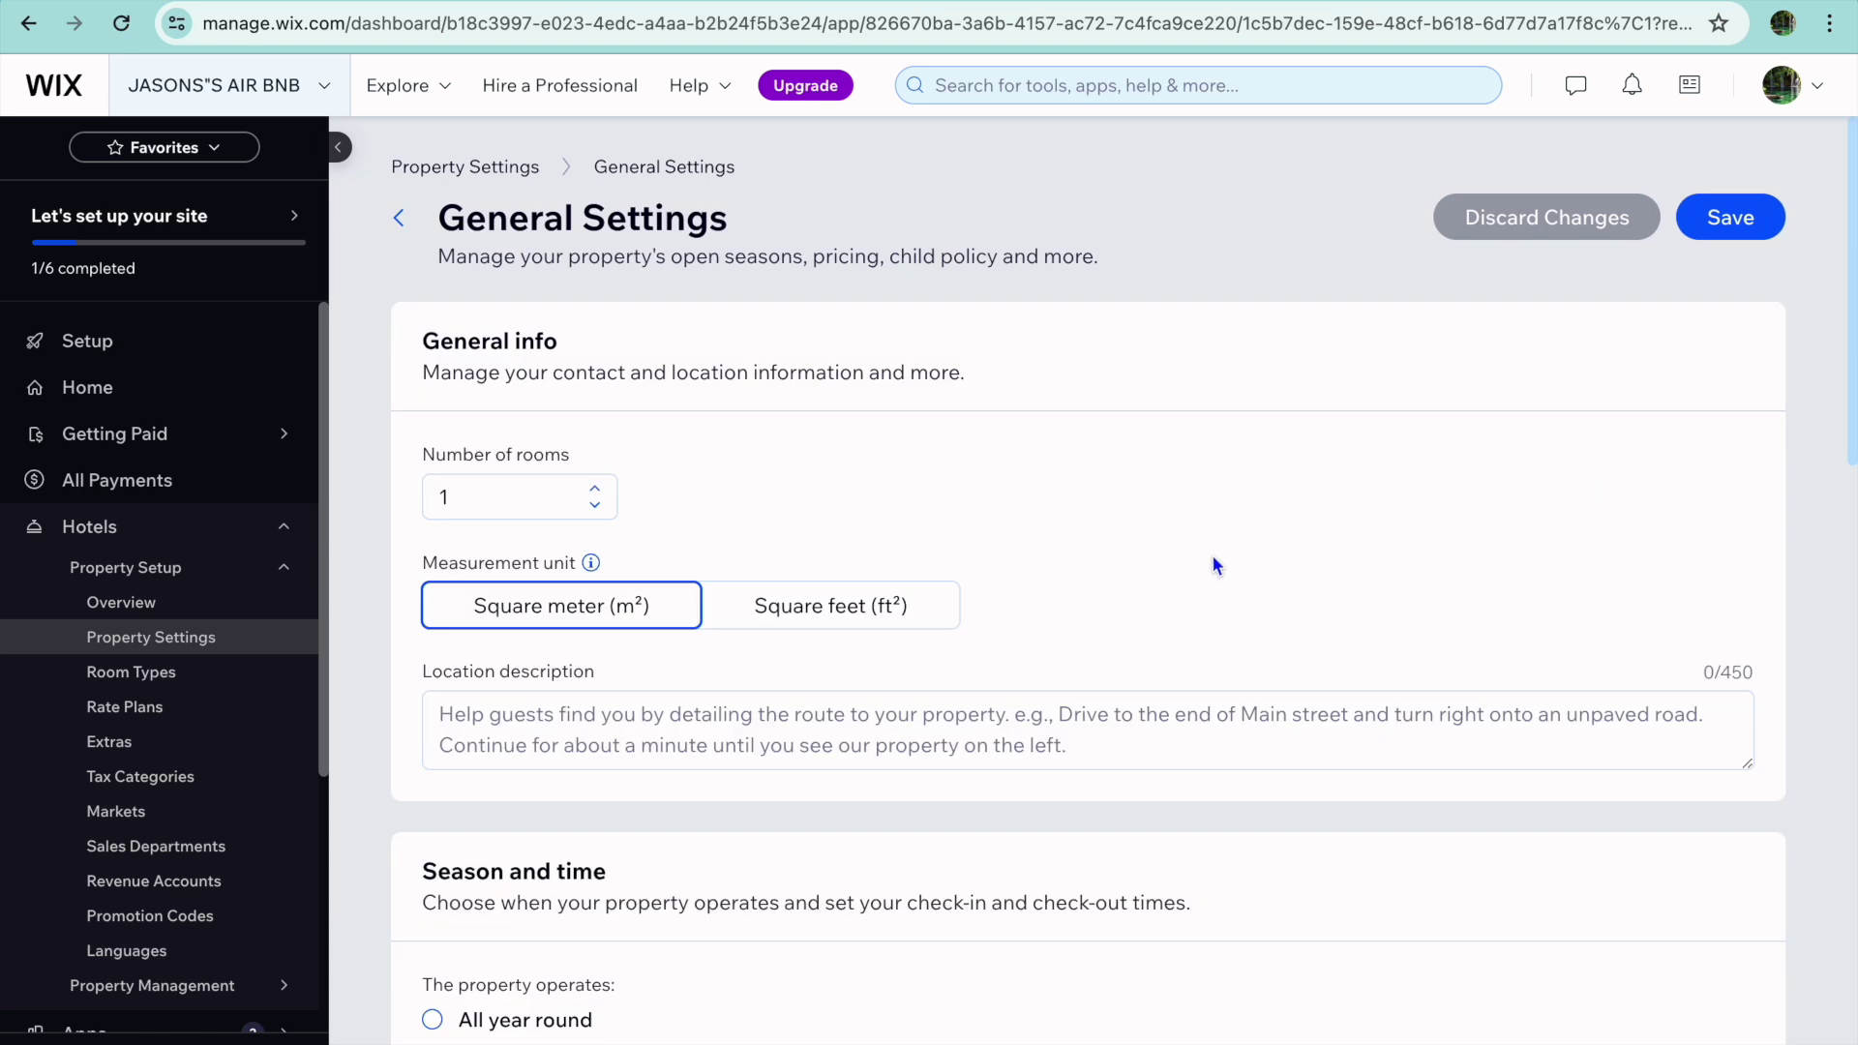
pyautogui.scroll(-1, 1214, 562)
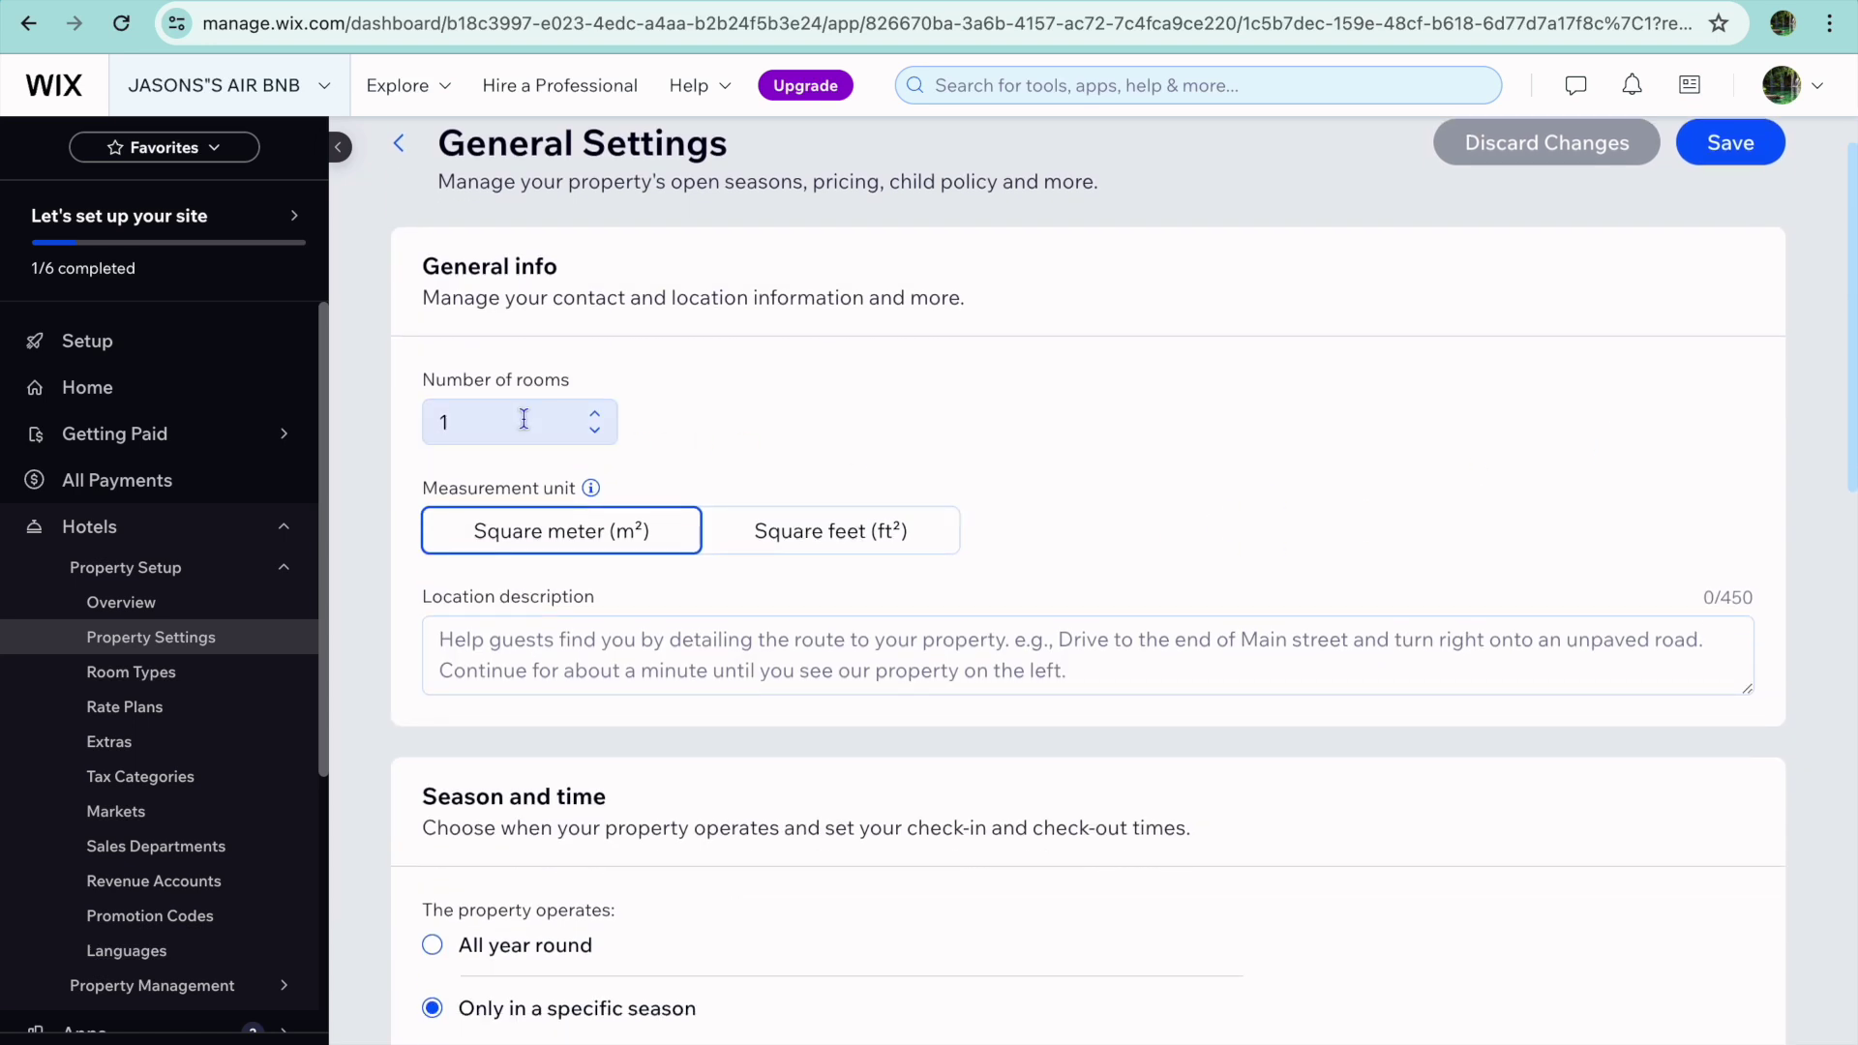
pyautogui.scroll(-5, 589, 545)
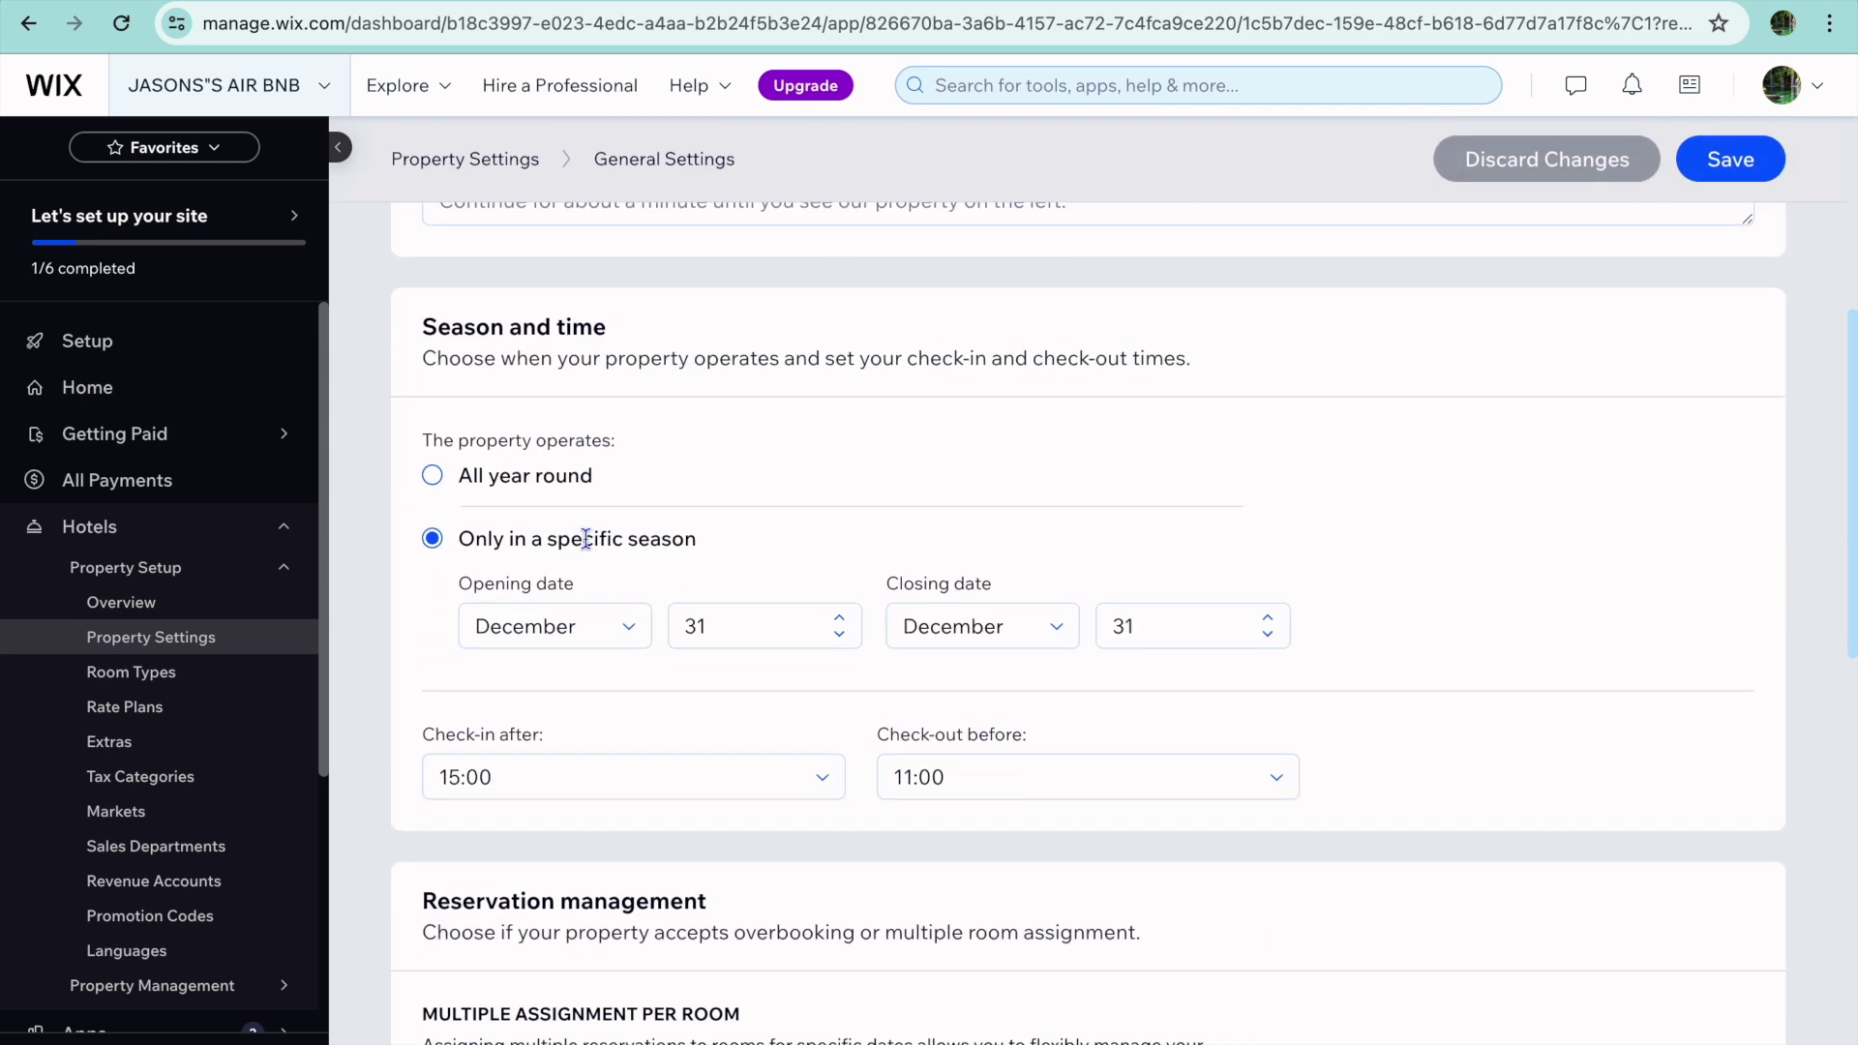
pyautogui.scroll(-1, 585, 538)
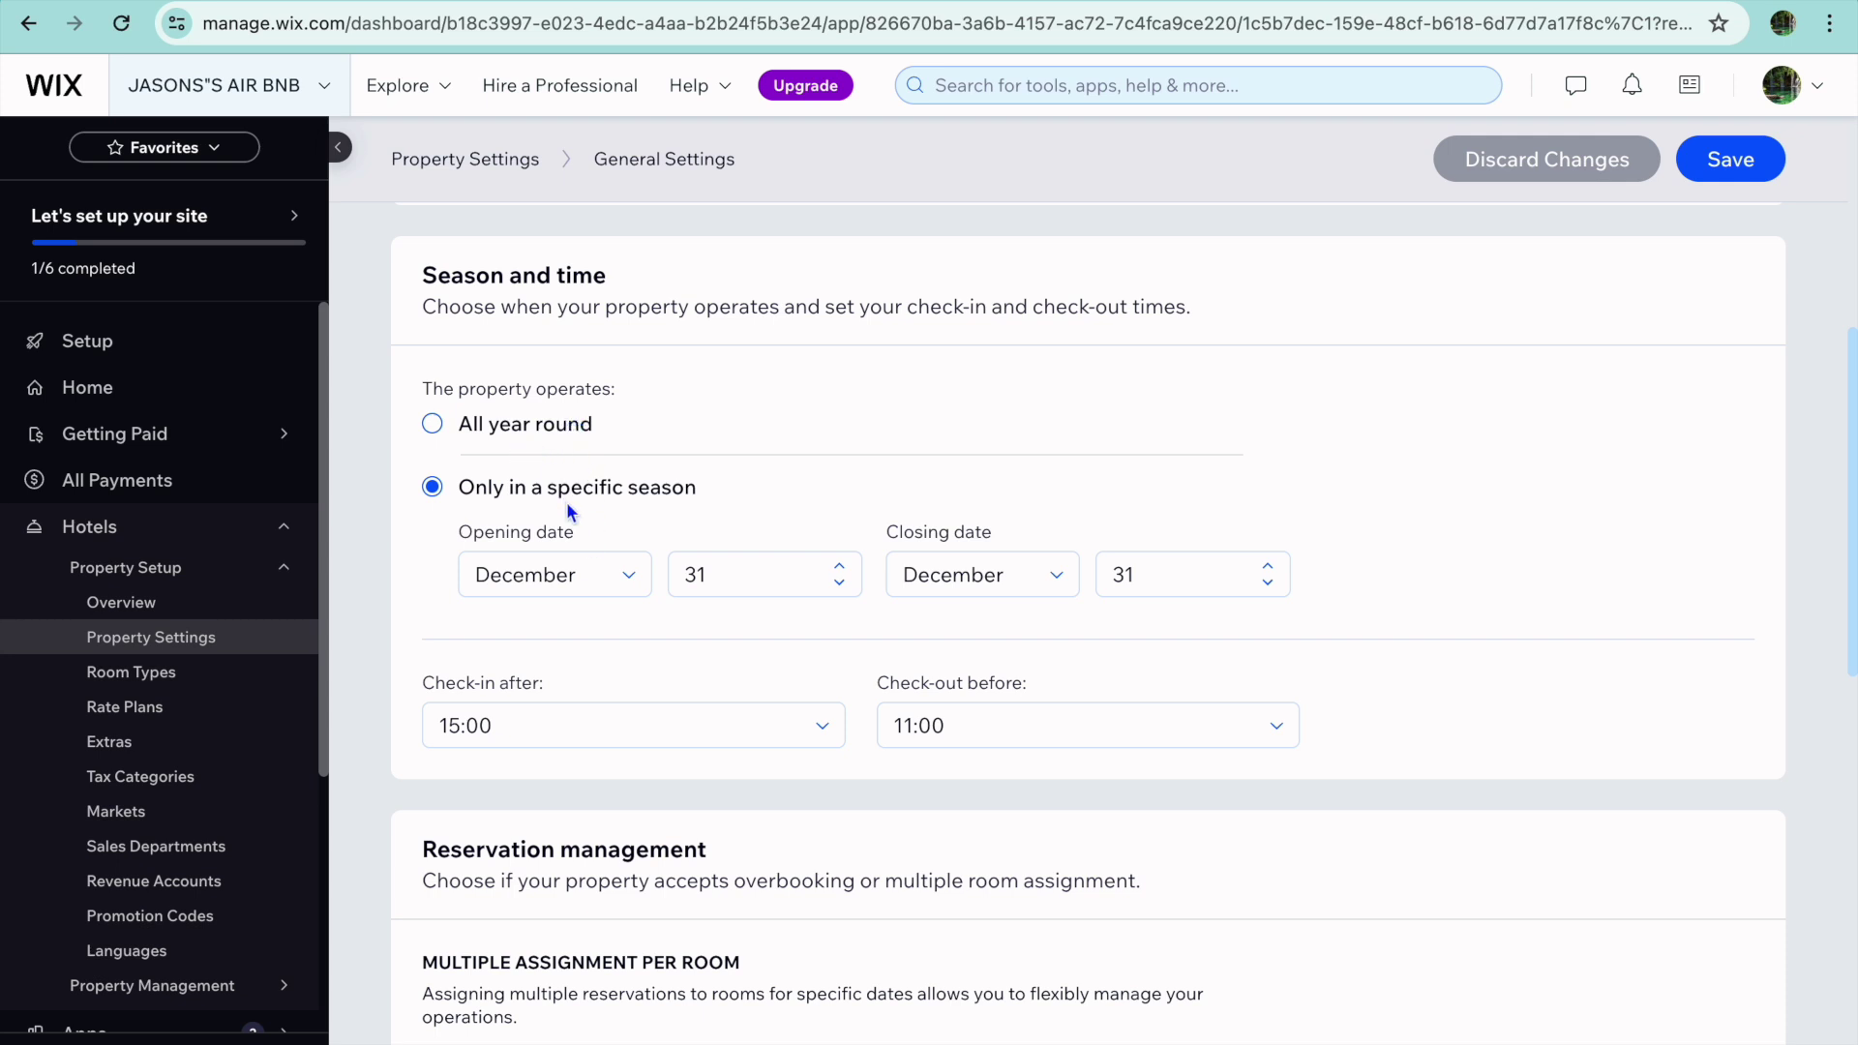
pyautogui.scroll(-5, 566, 501)
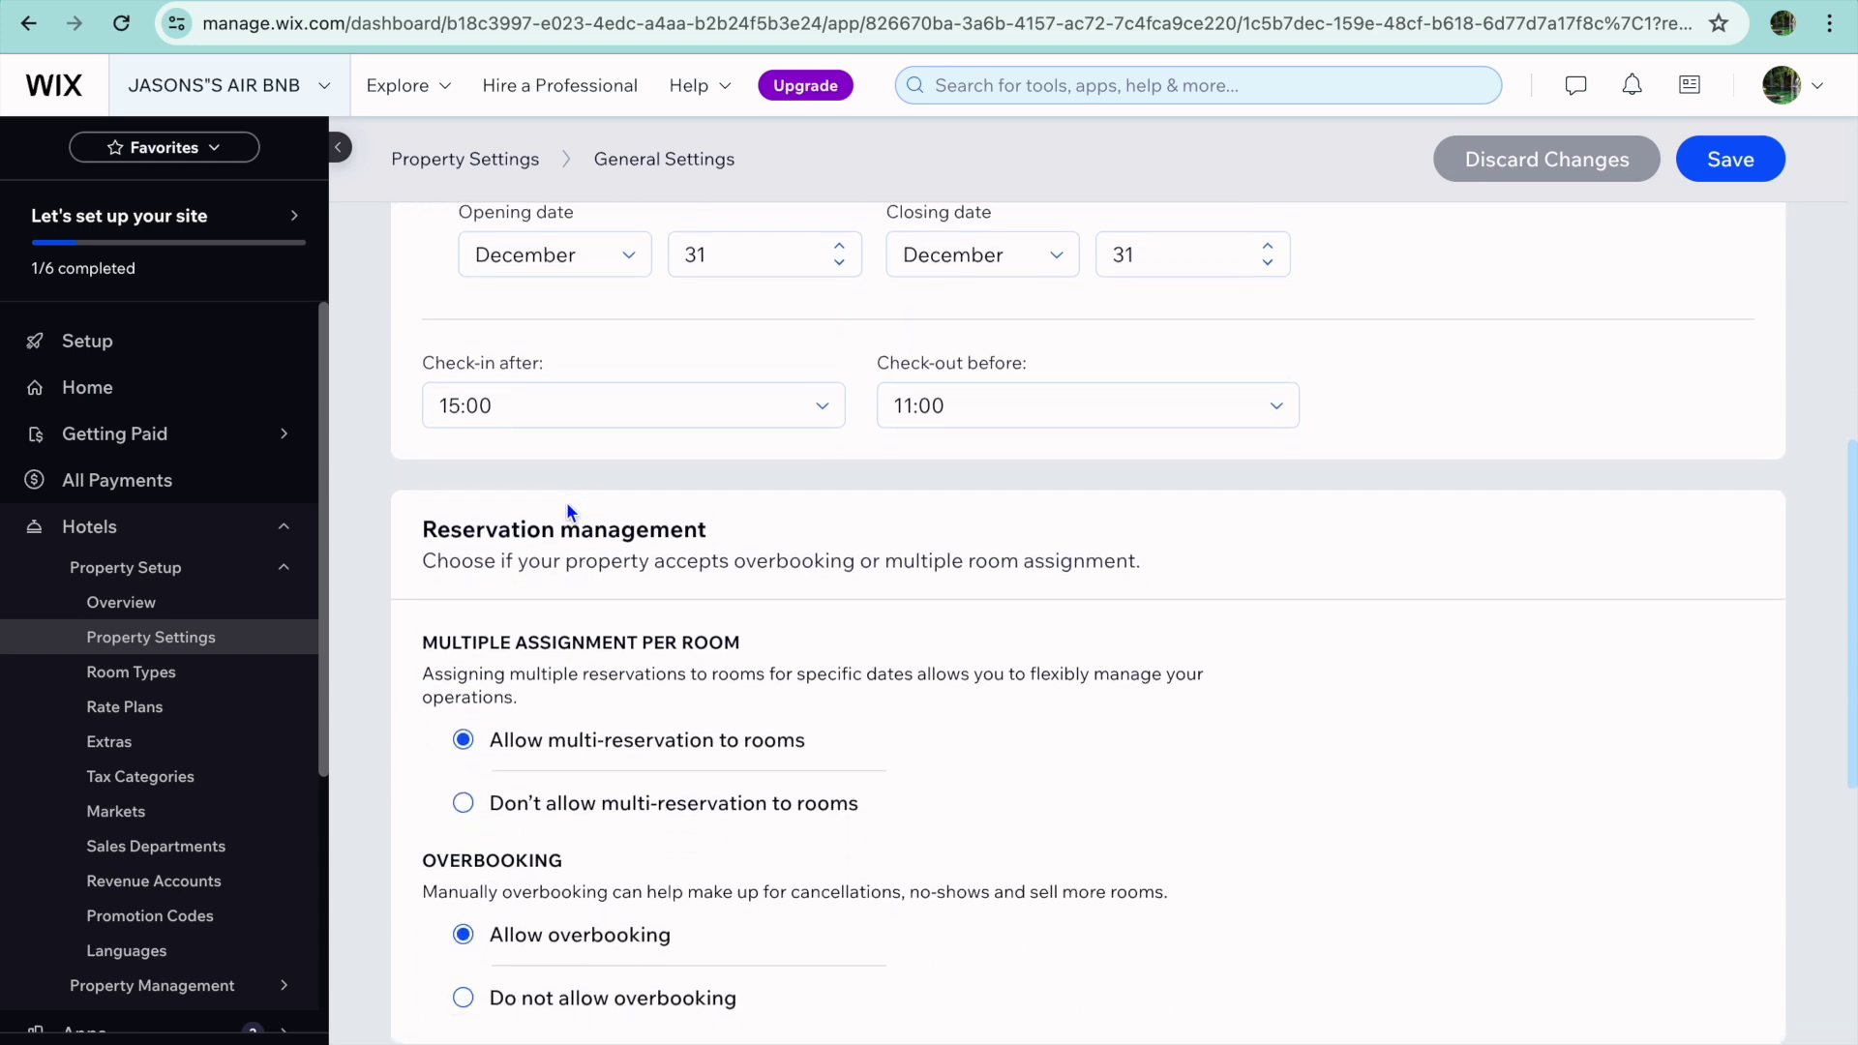
pyautogui.scroll(-6, 566, 502)
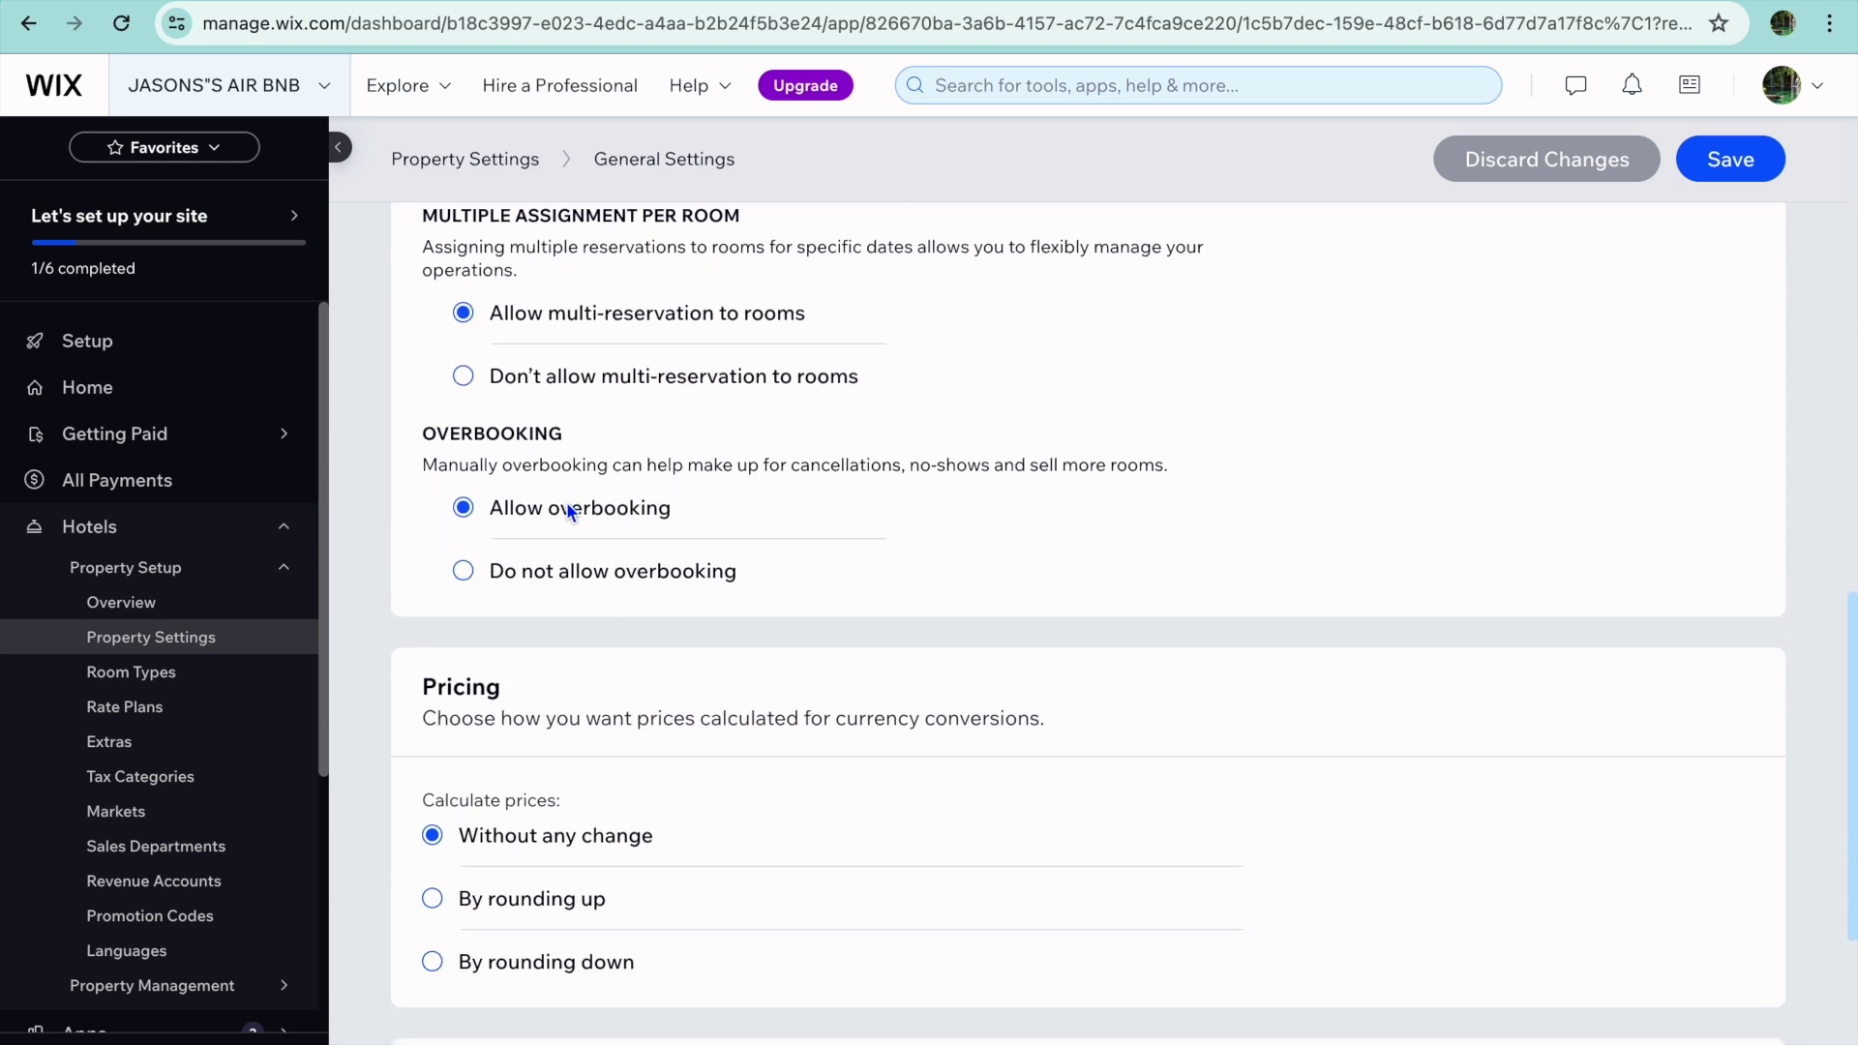
pyautogui.scroll(-3, 567, 501)
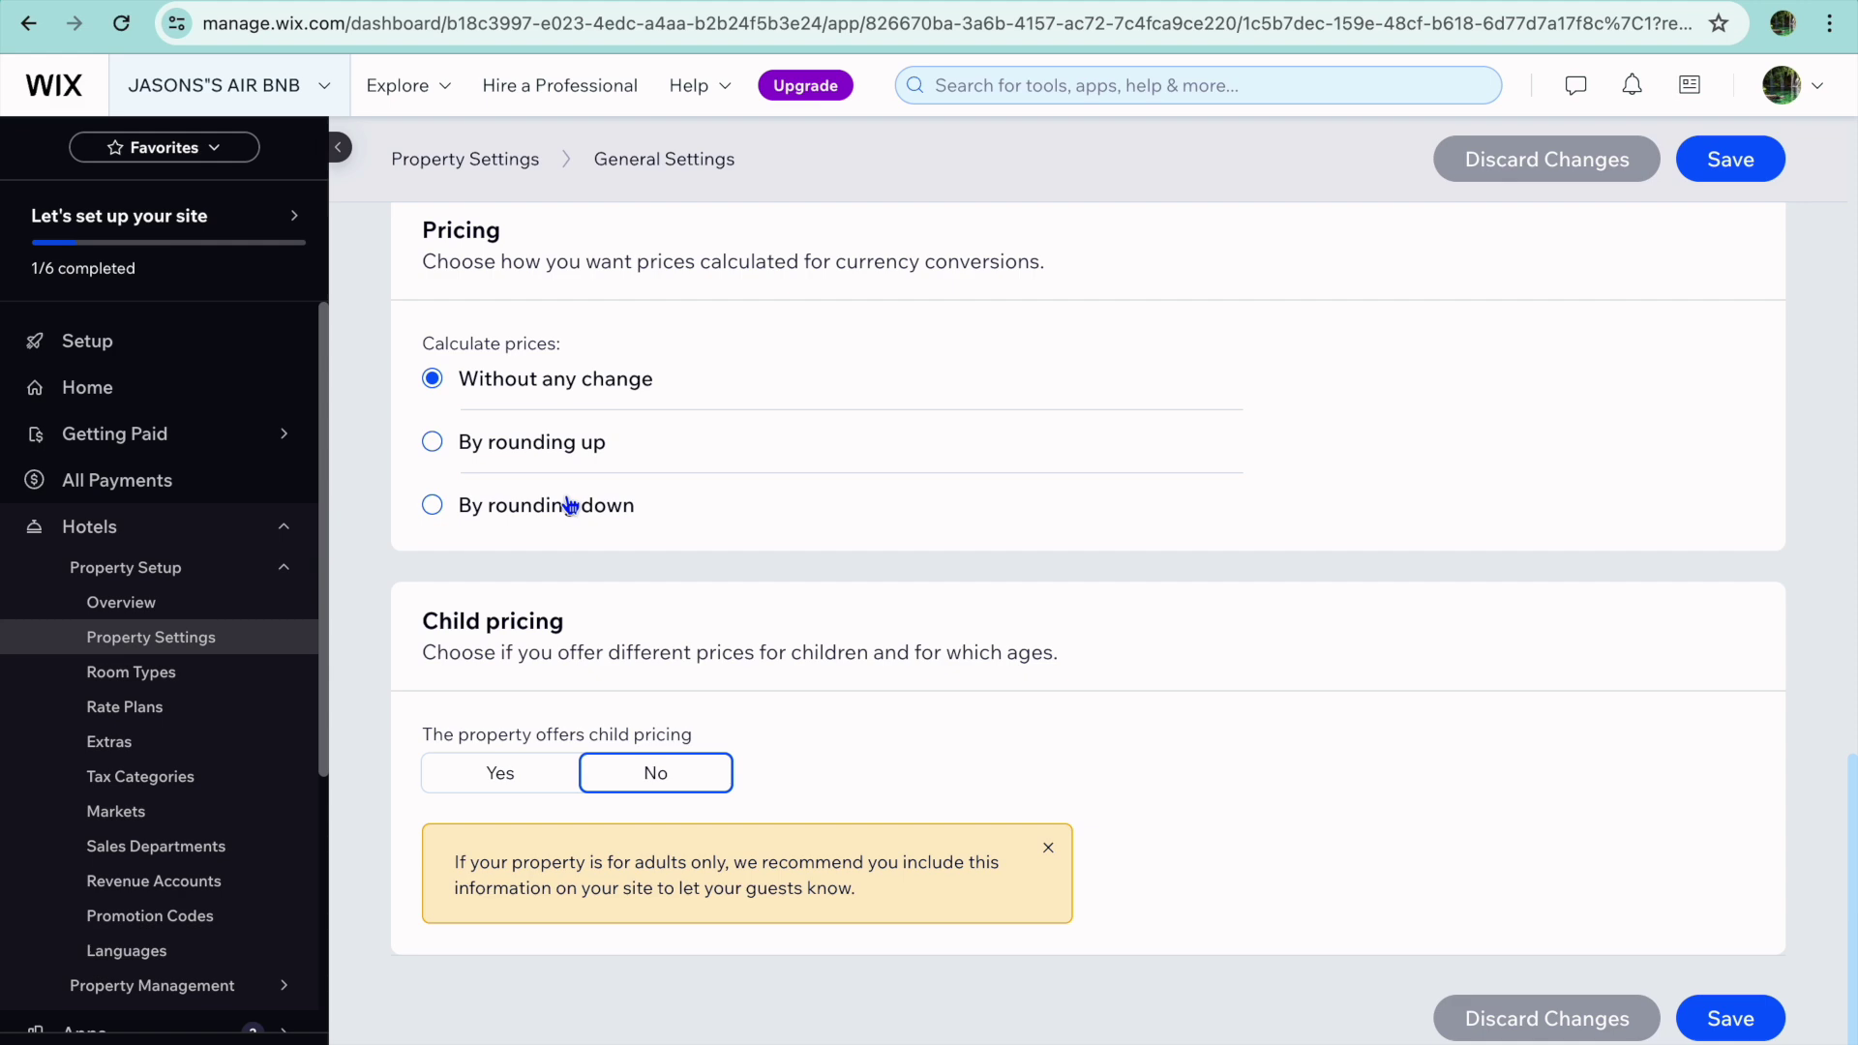
pyautogui.scroll(15, 570, 505)
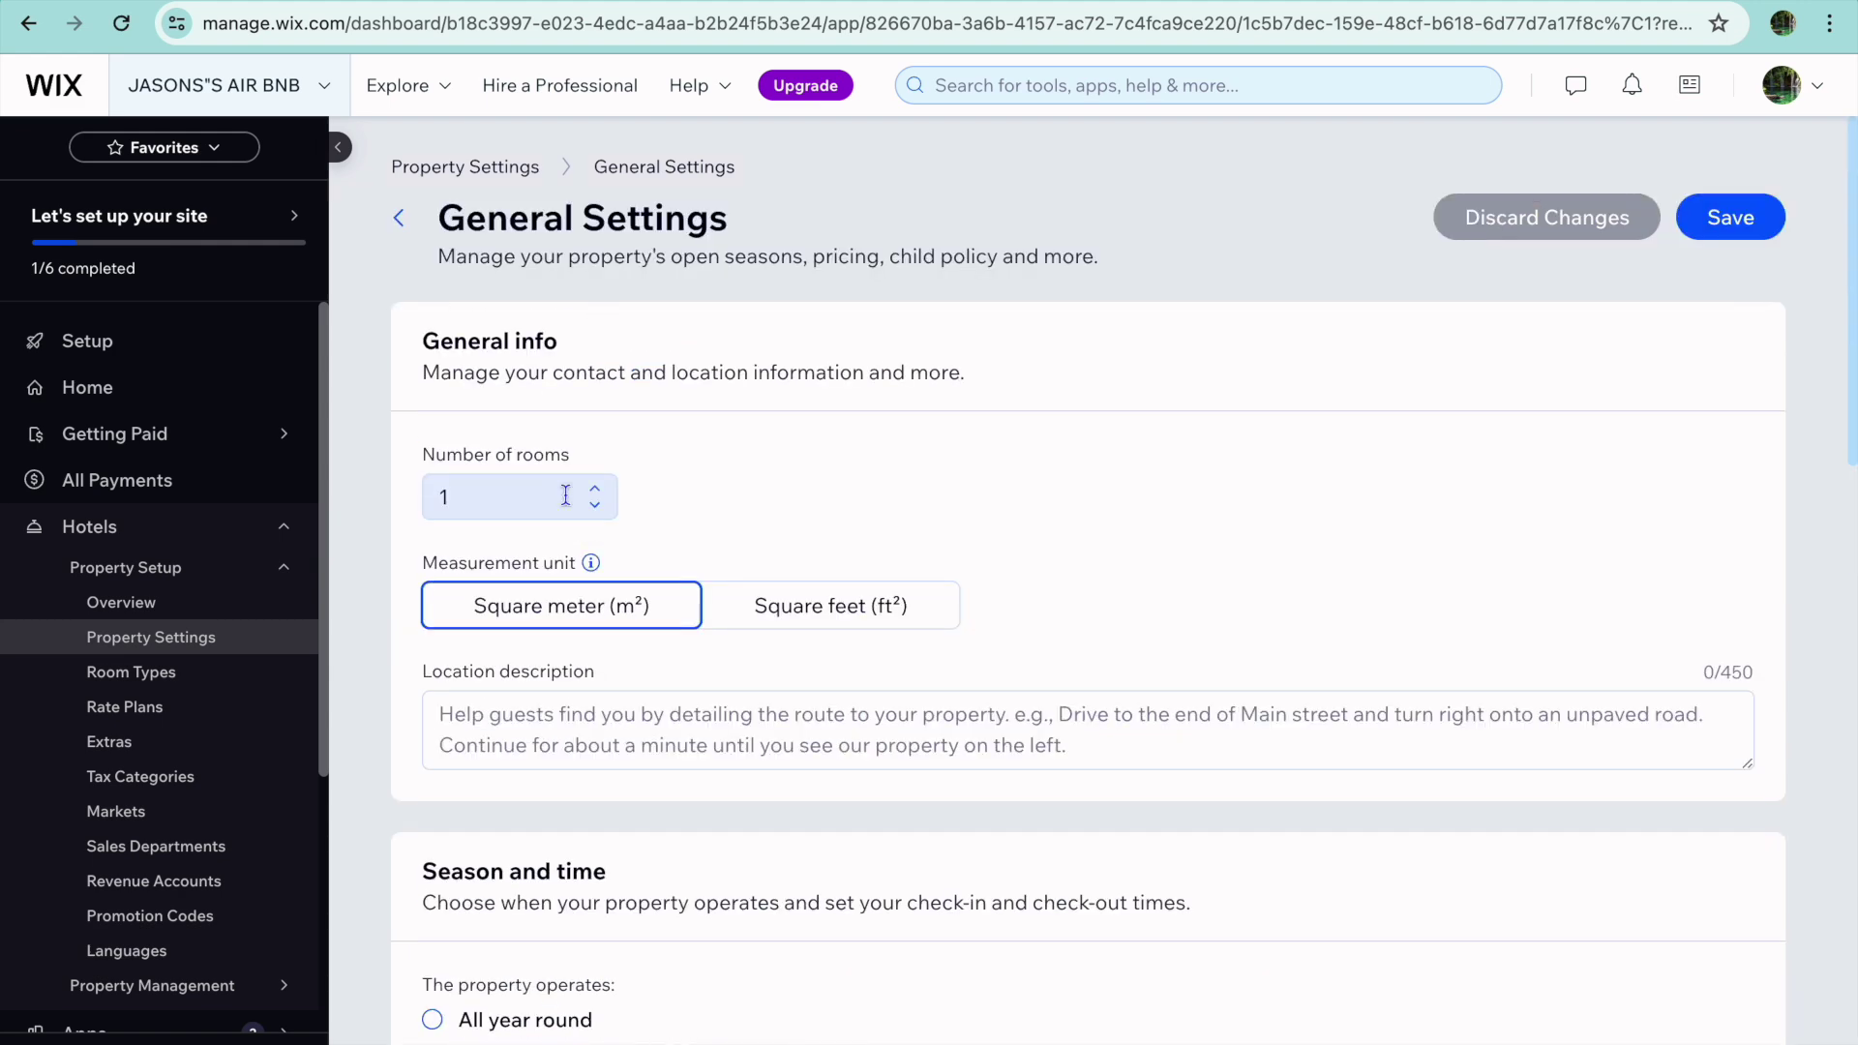
# Review the cancellation and deposit policies, closing the deposit policy's Edit dialog without changes.
pyautogui.click(398, 217)
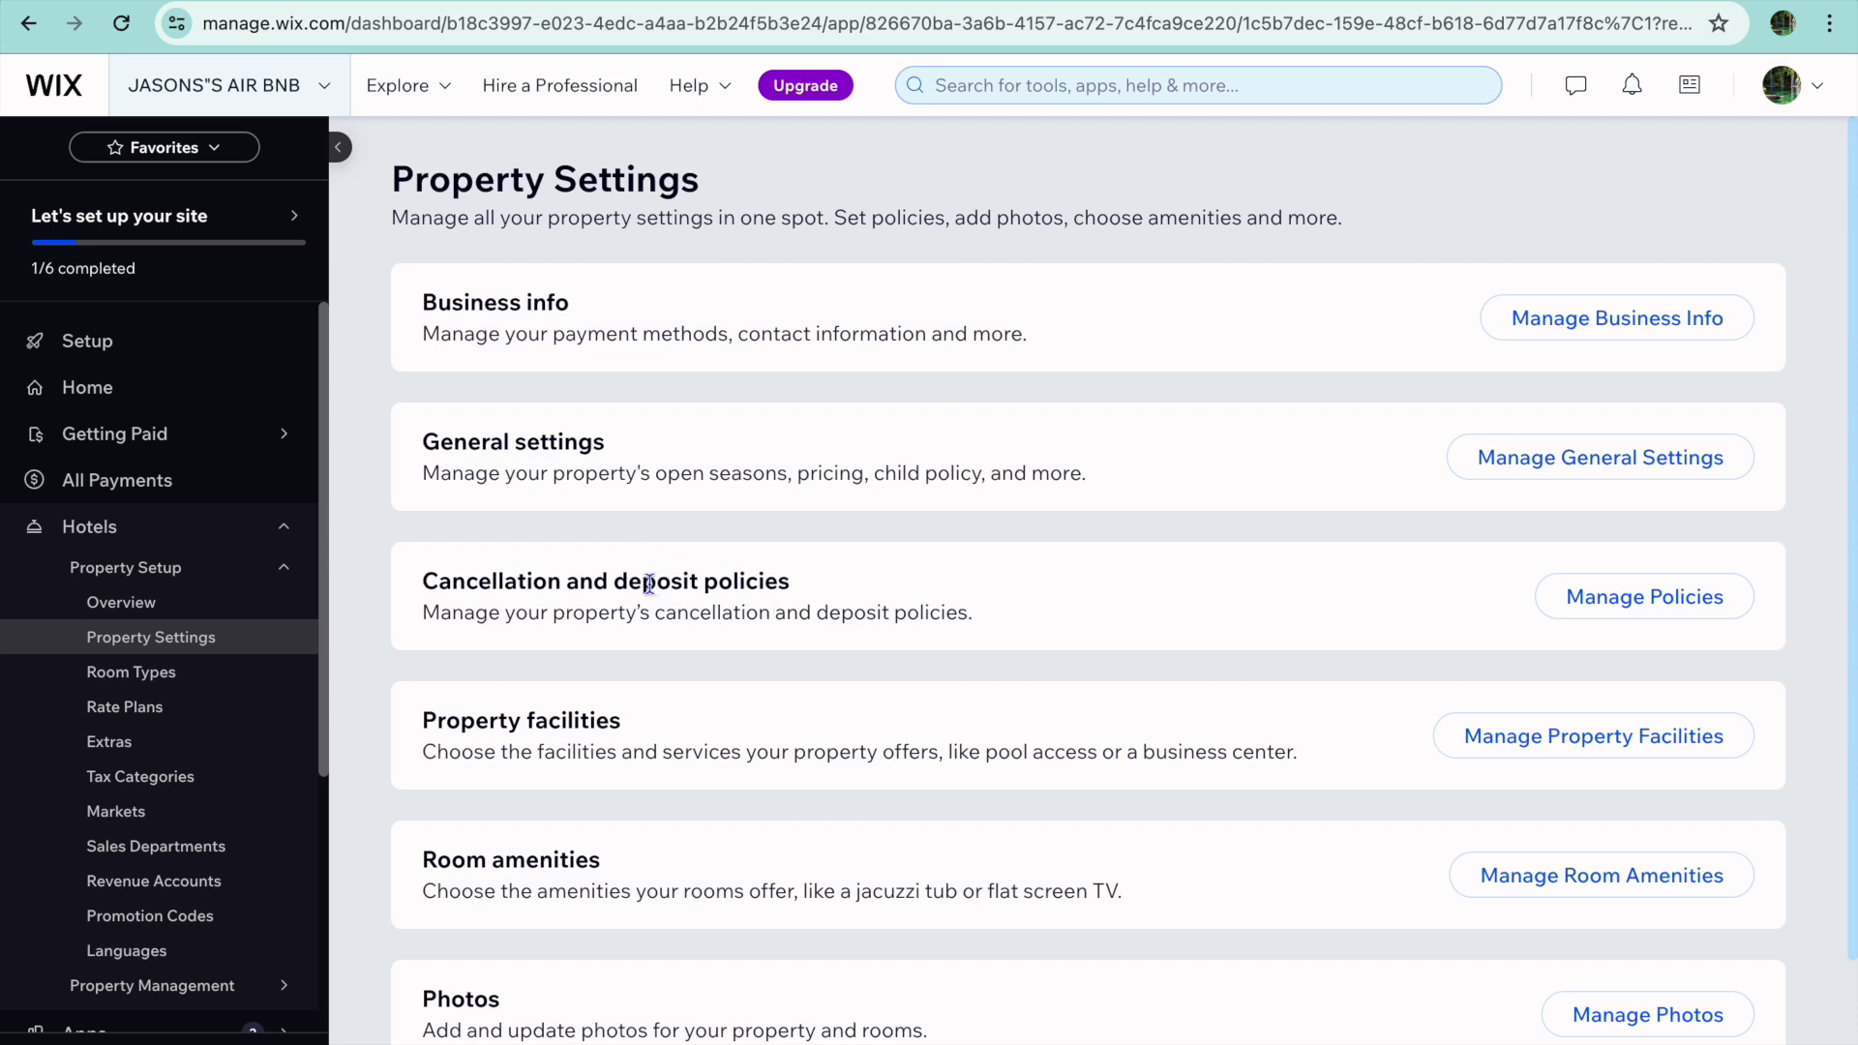
pyautogui.scroll(-1, 791, 603)
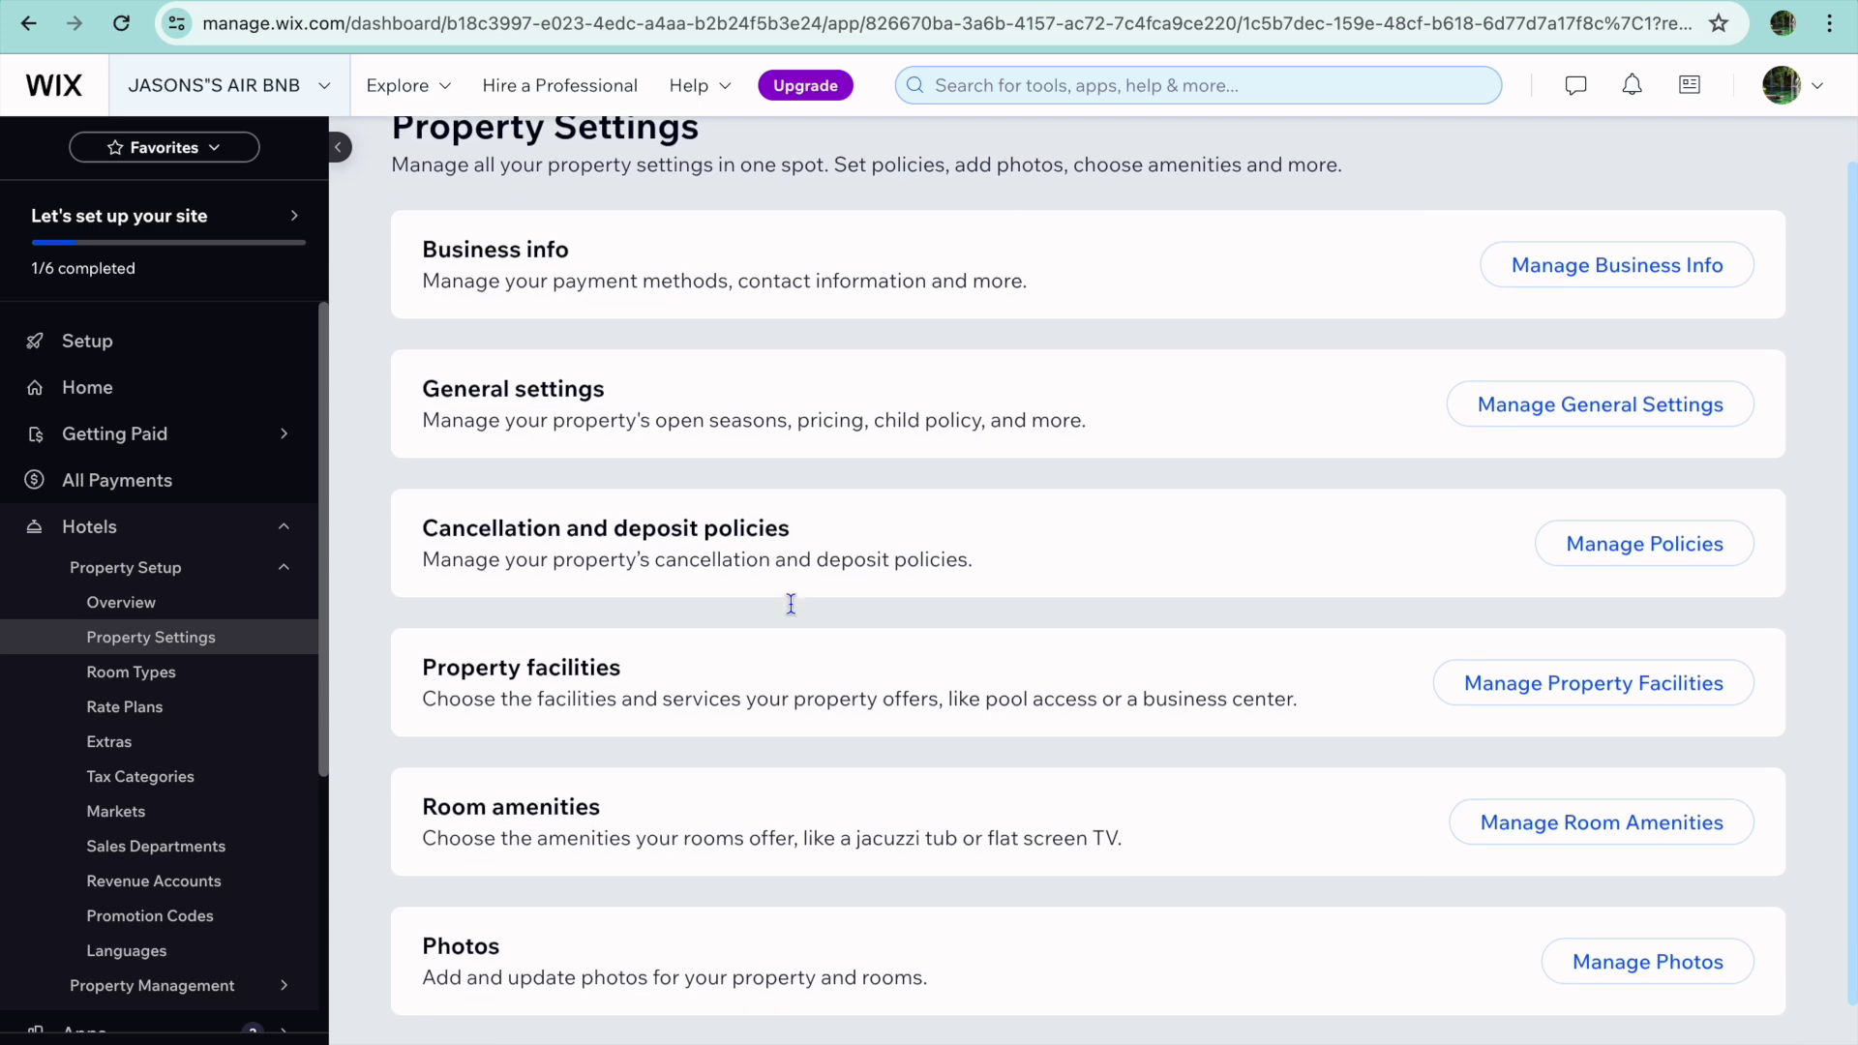
pyautogui.scroll(-2, 791, 603)
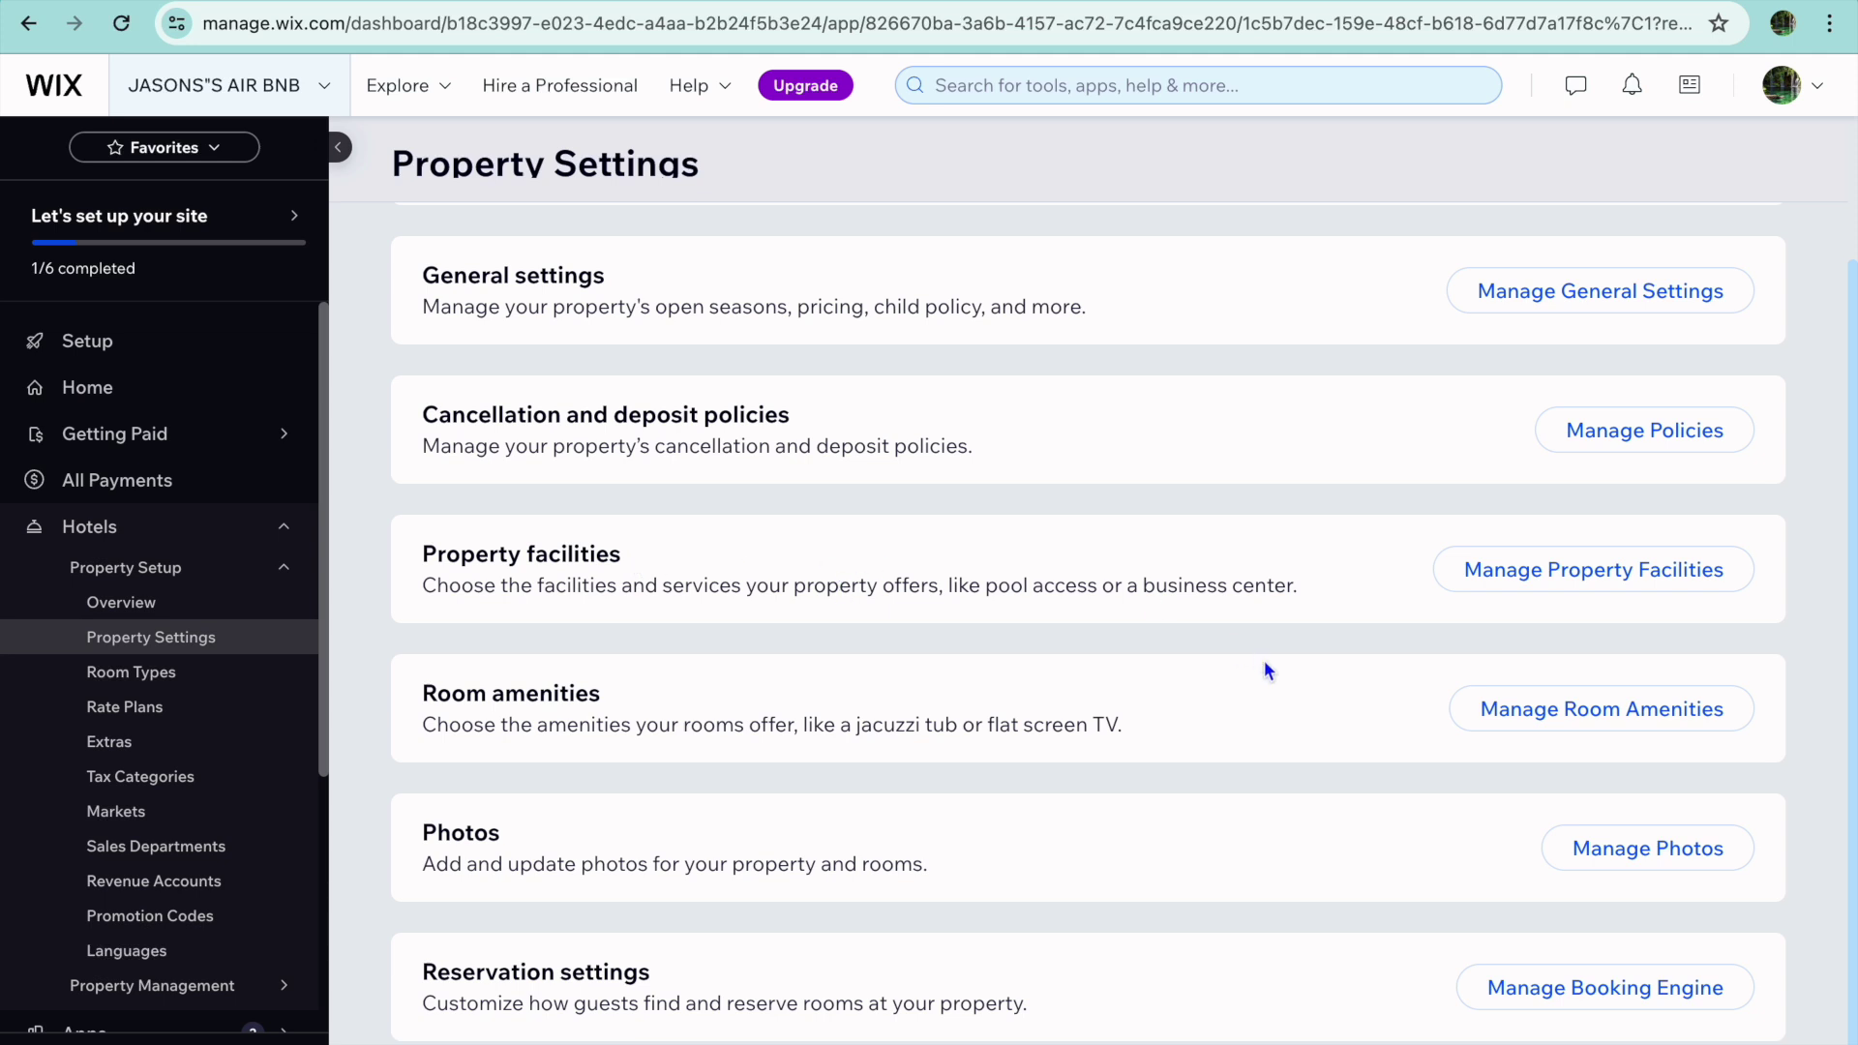
pyautogui.click(1601, 426)
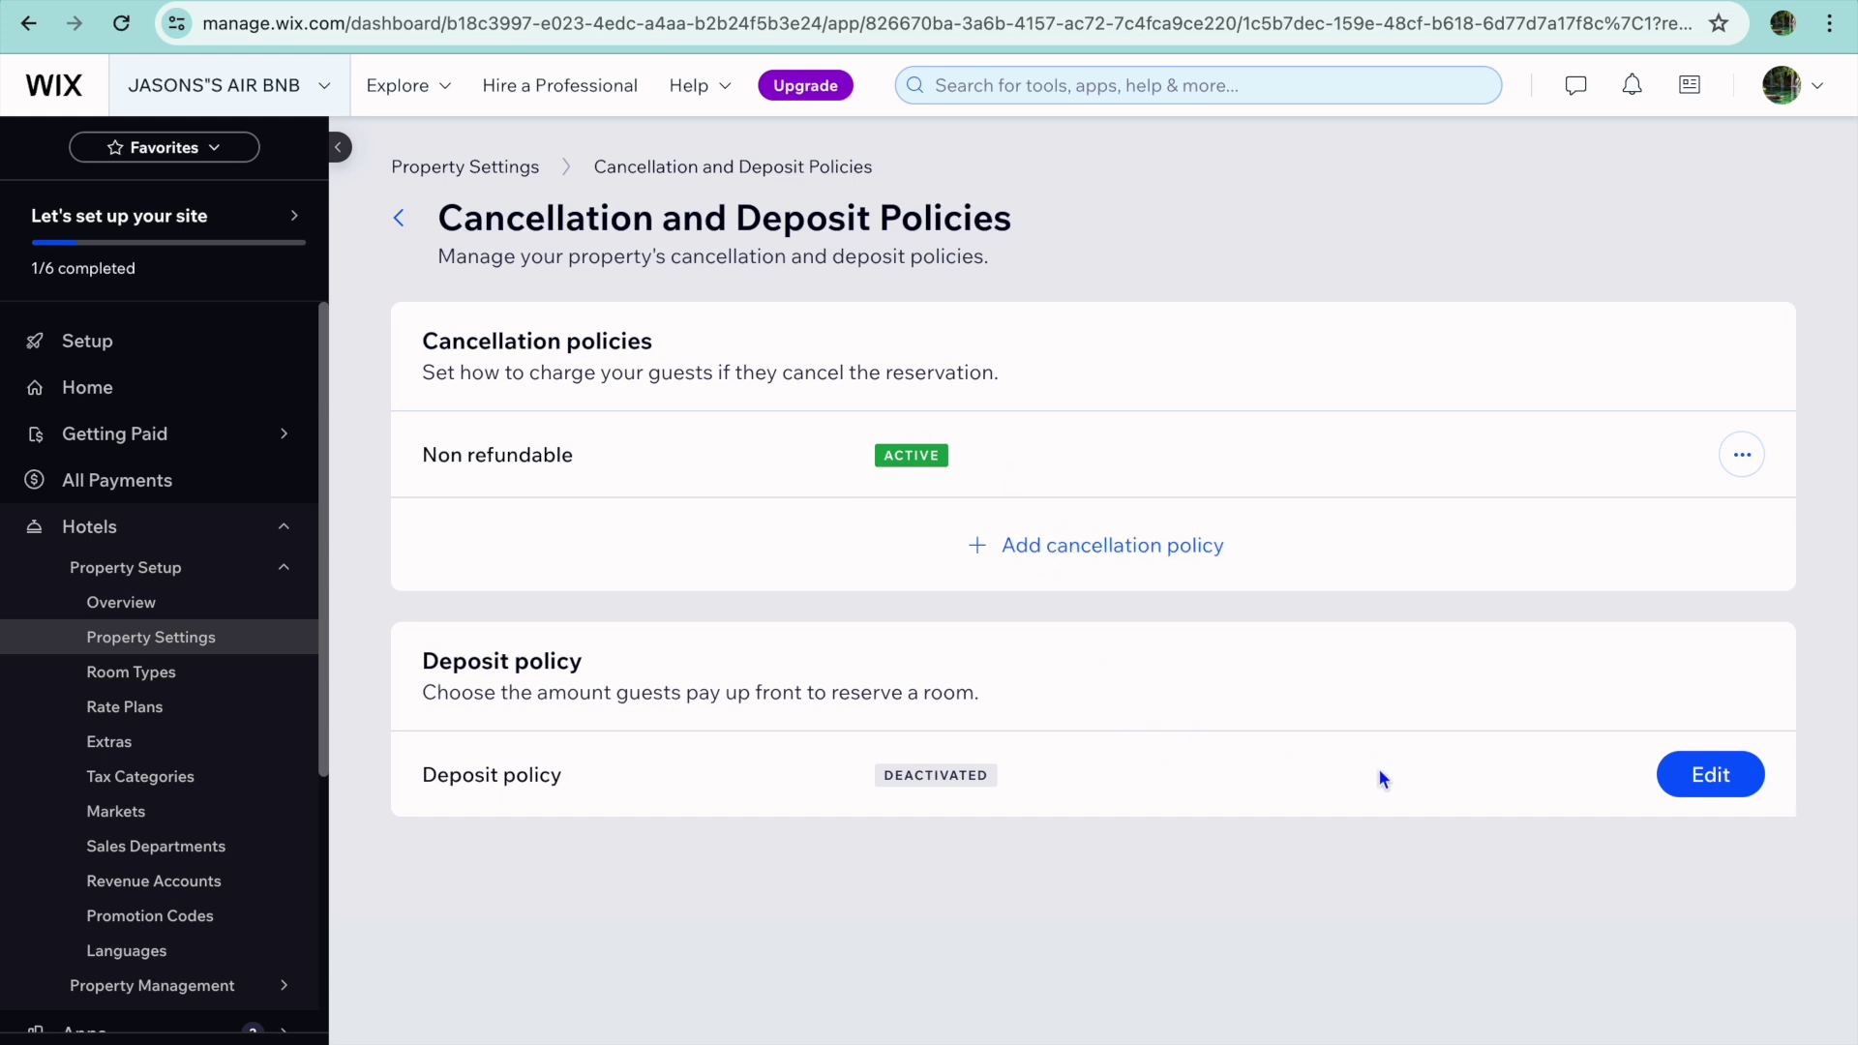
pyautogui.click(1695, 777)
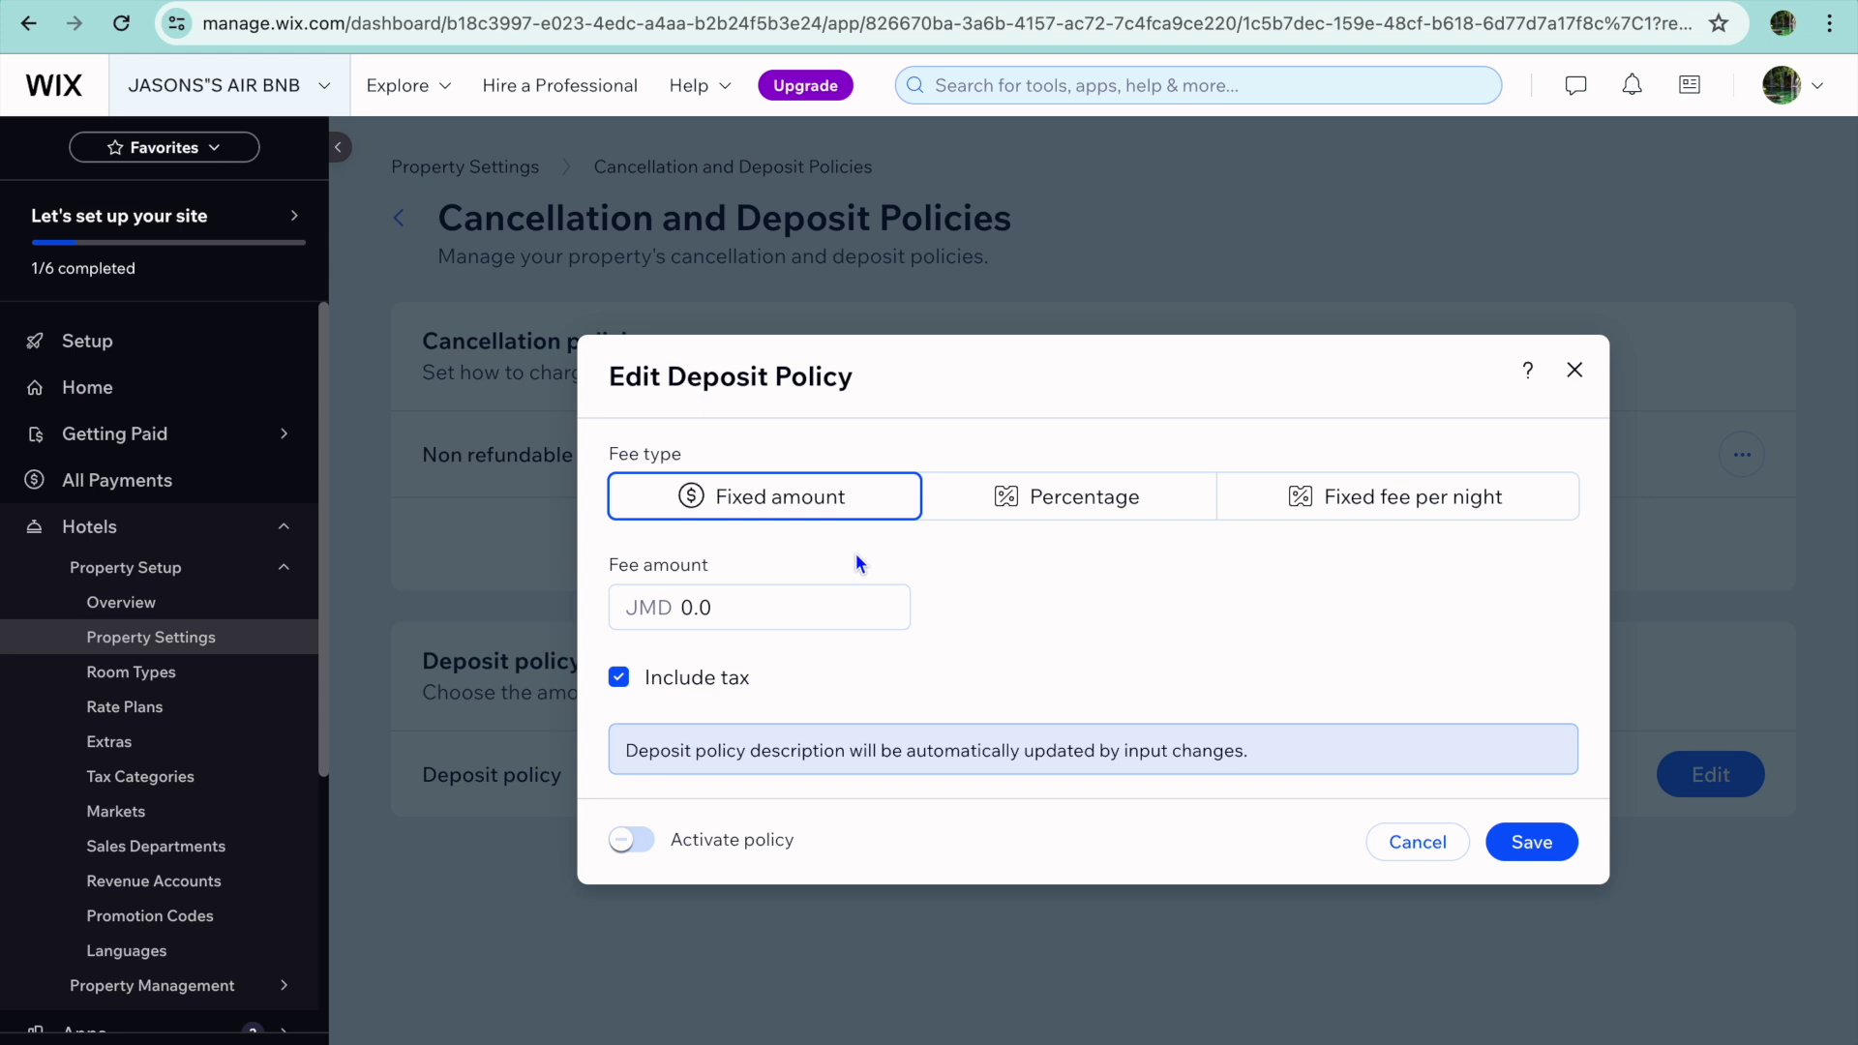
pyautogui.click(1577, 371)
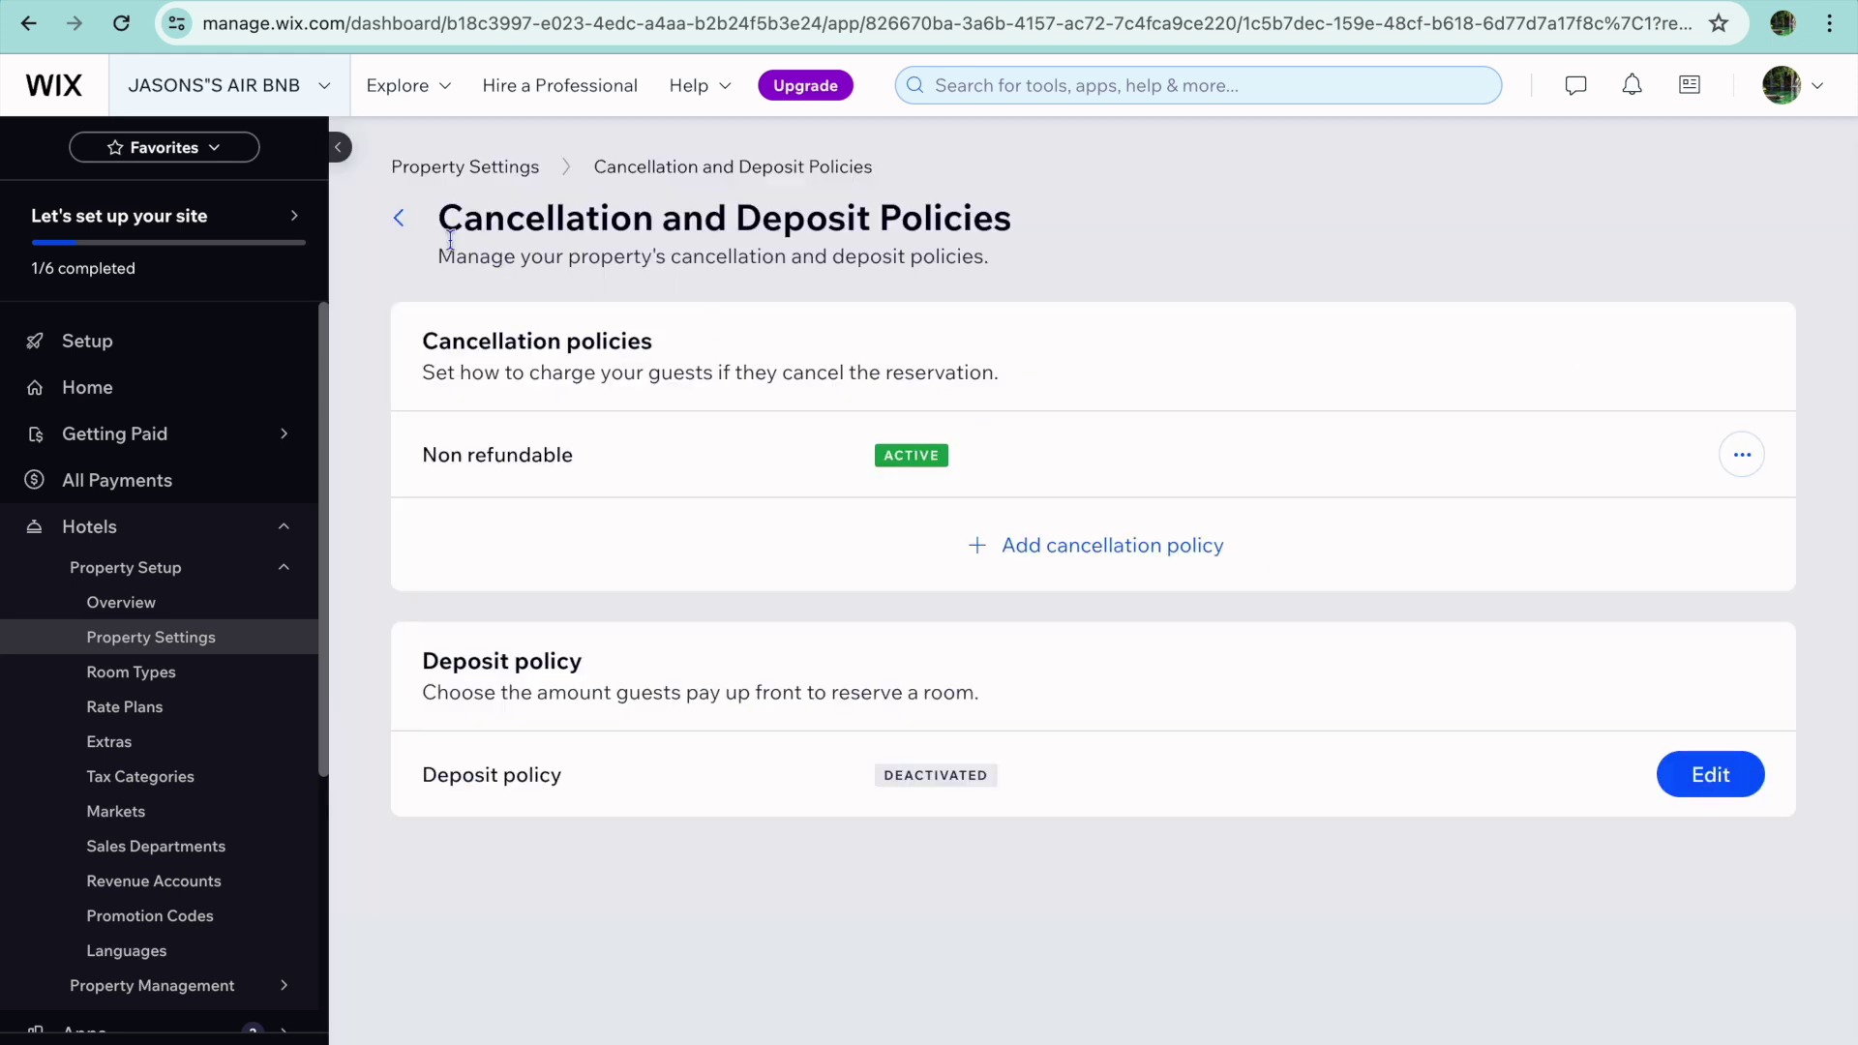
pyautogui.click(398, 217)
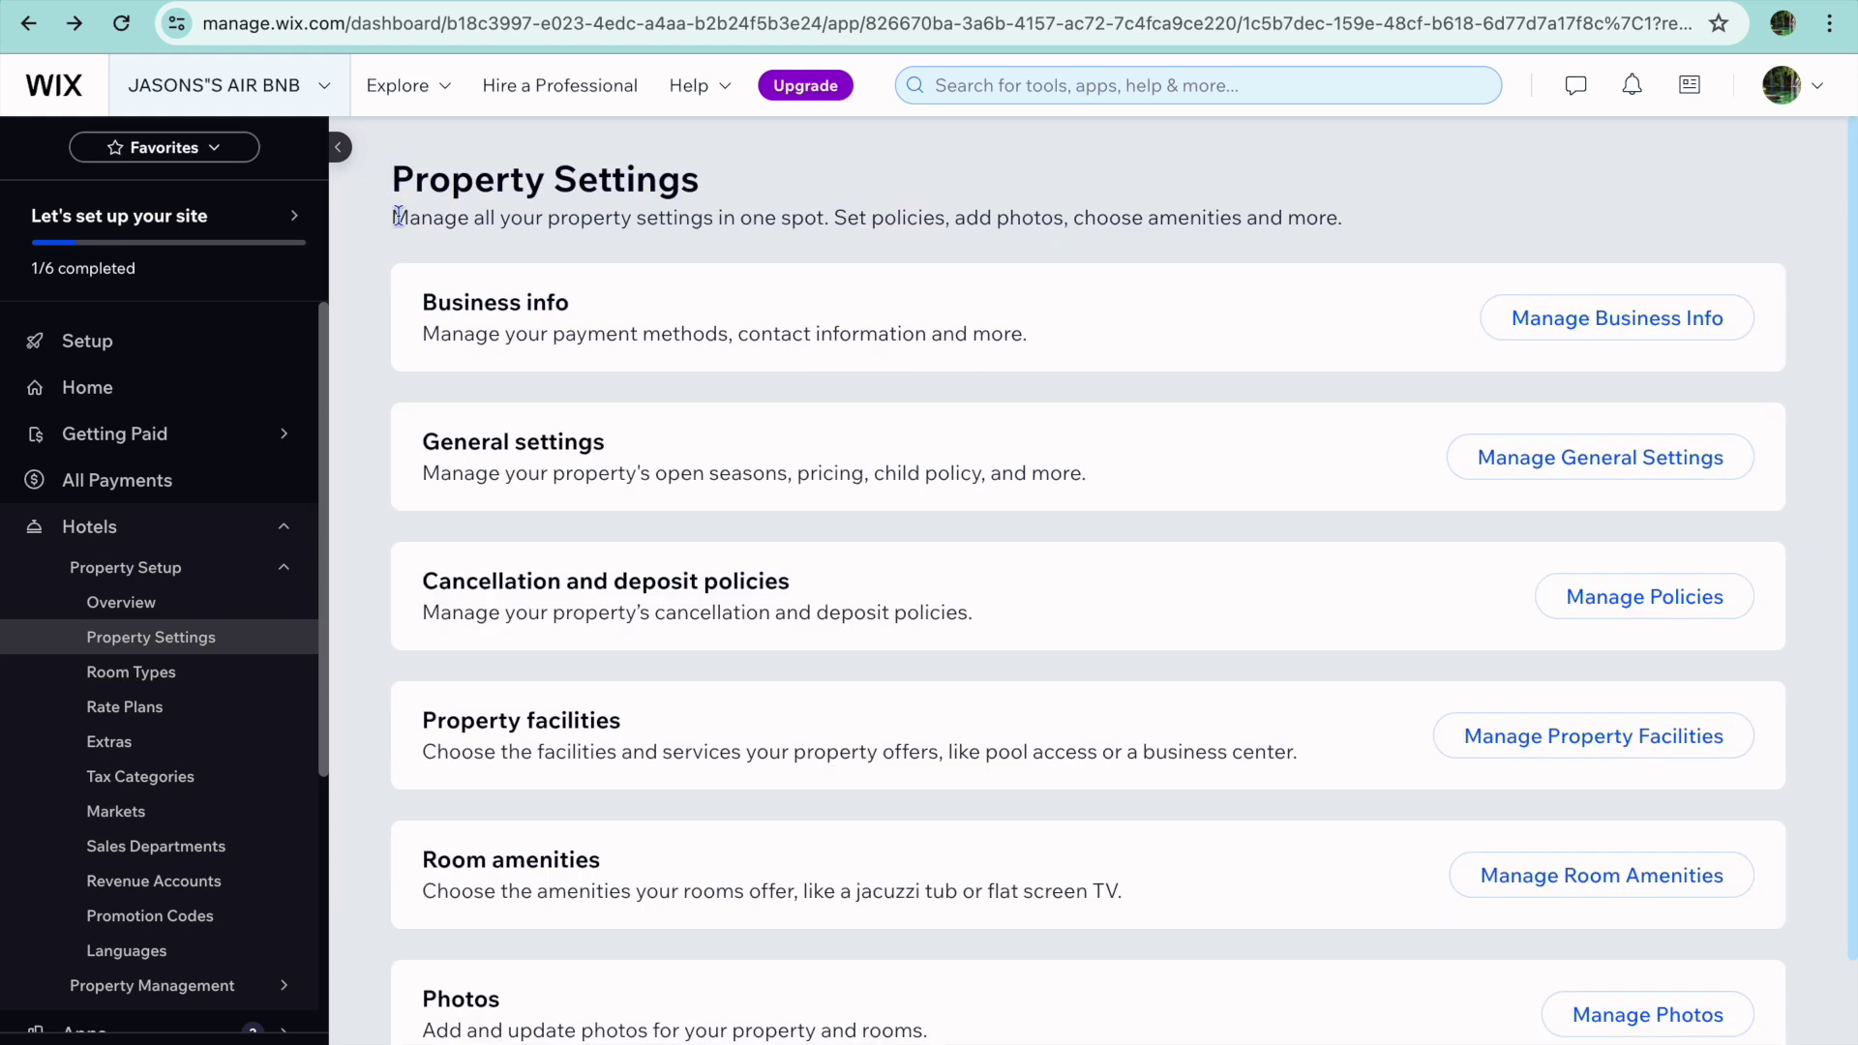
# Look through the Room Types, Rate Plans and Extras pages, then open the Setup checklist.
pyautogui.click(192, 681)
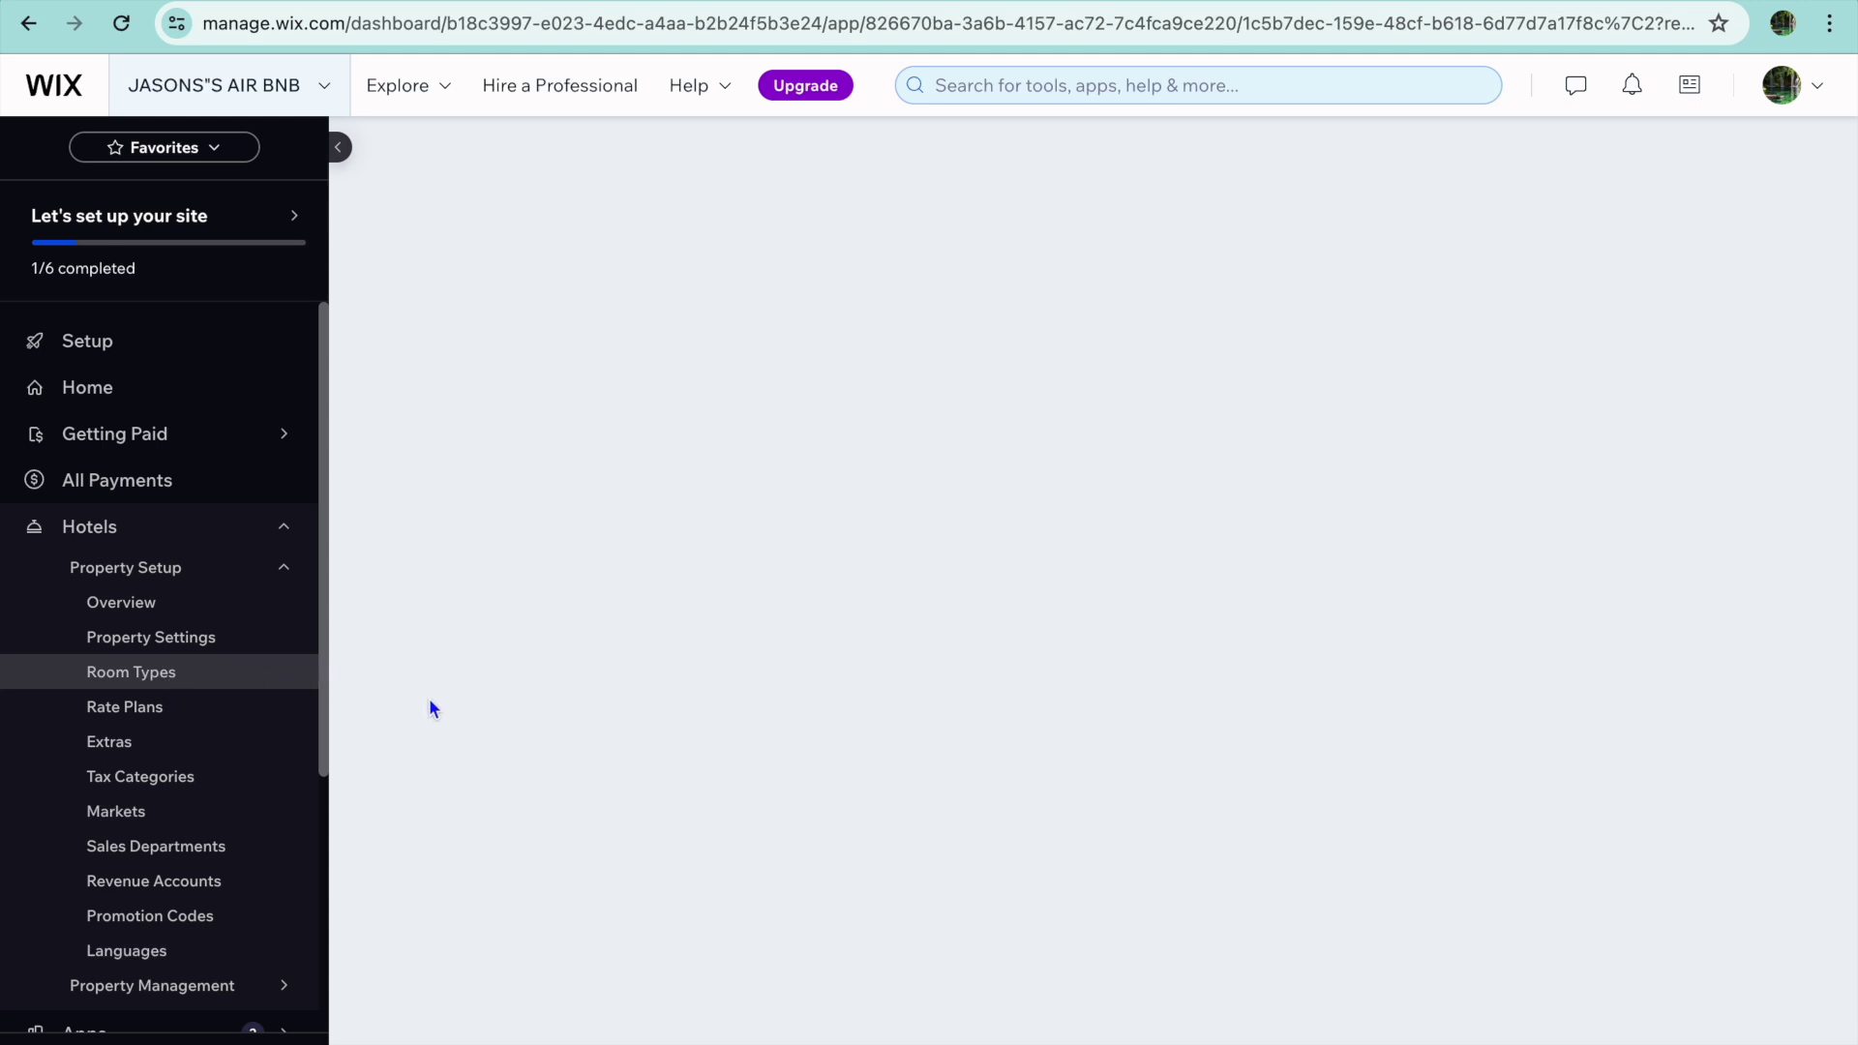
pyautogui.click(174, 720)
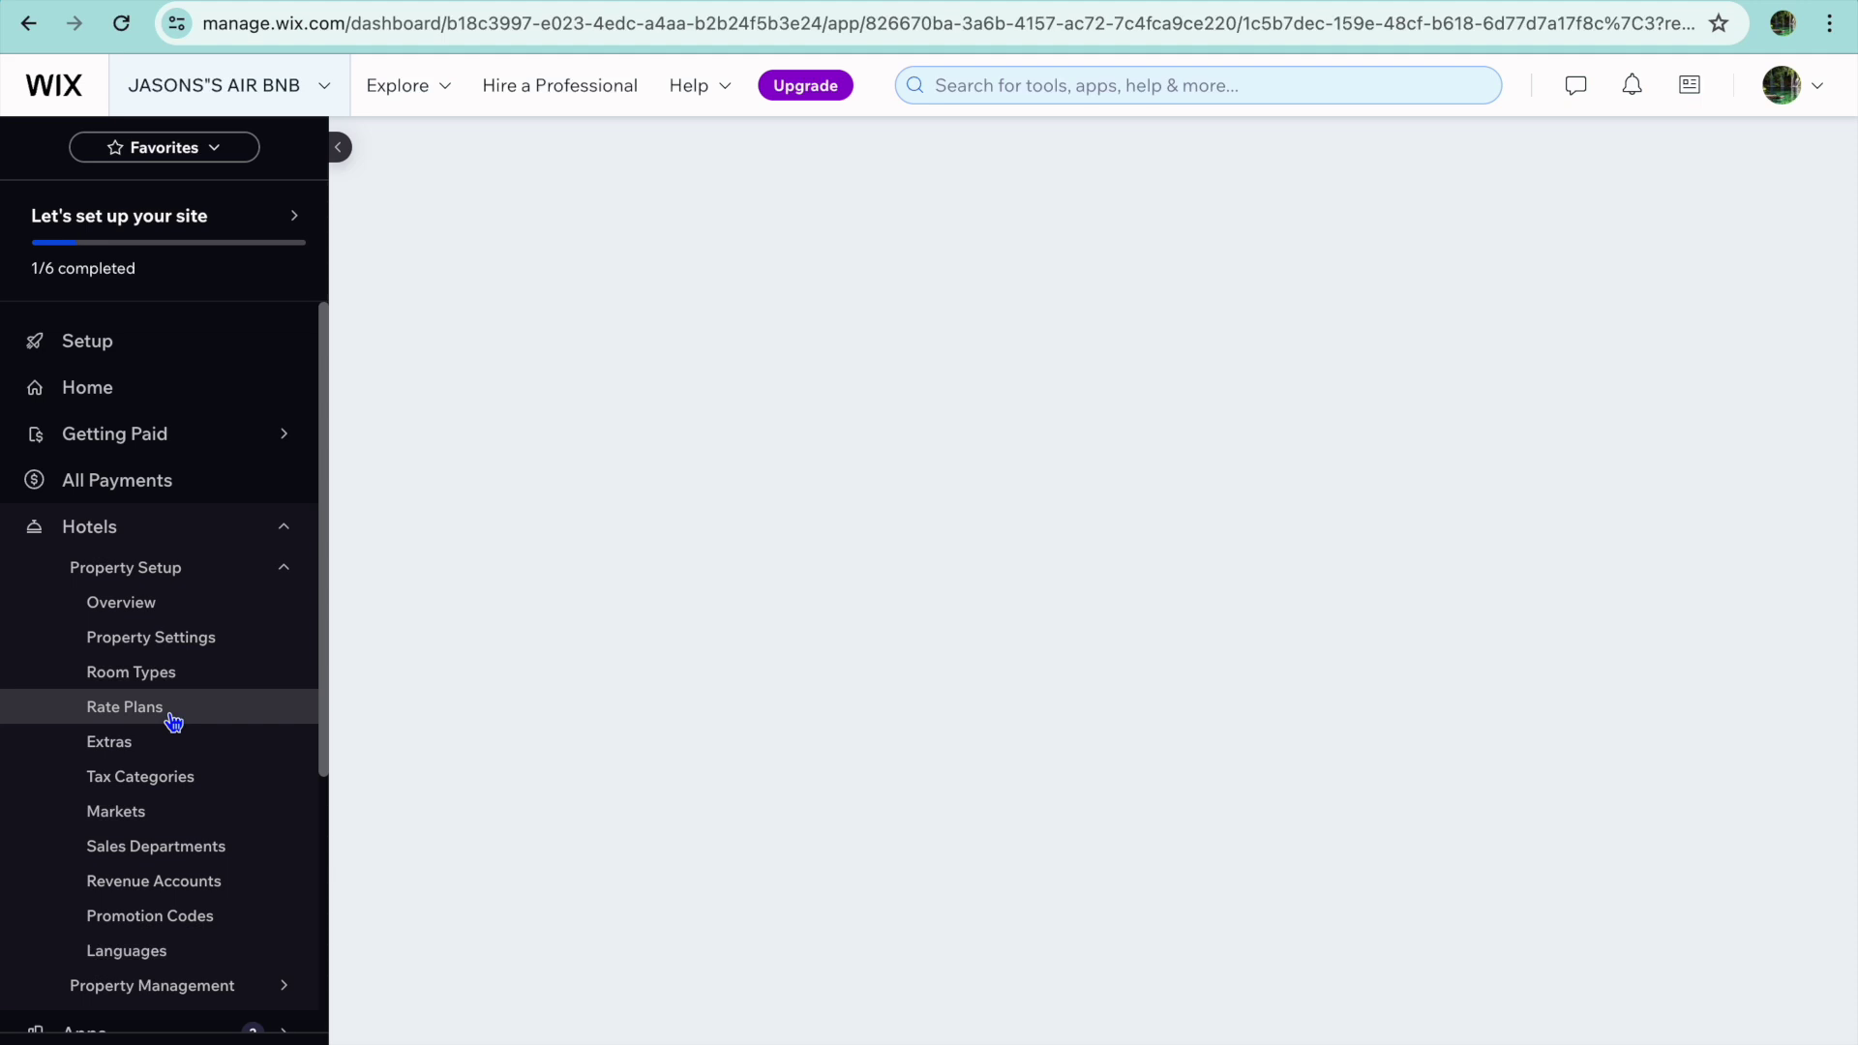
pyautogui.click(132, 752)
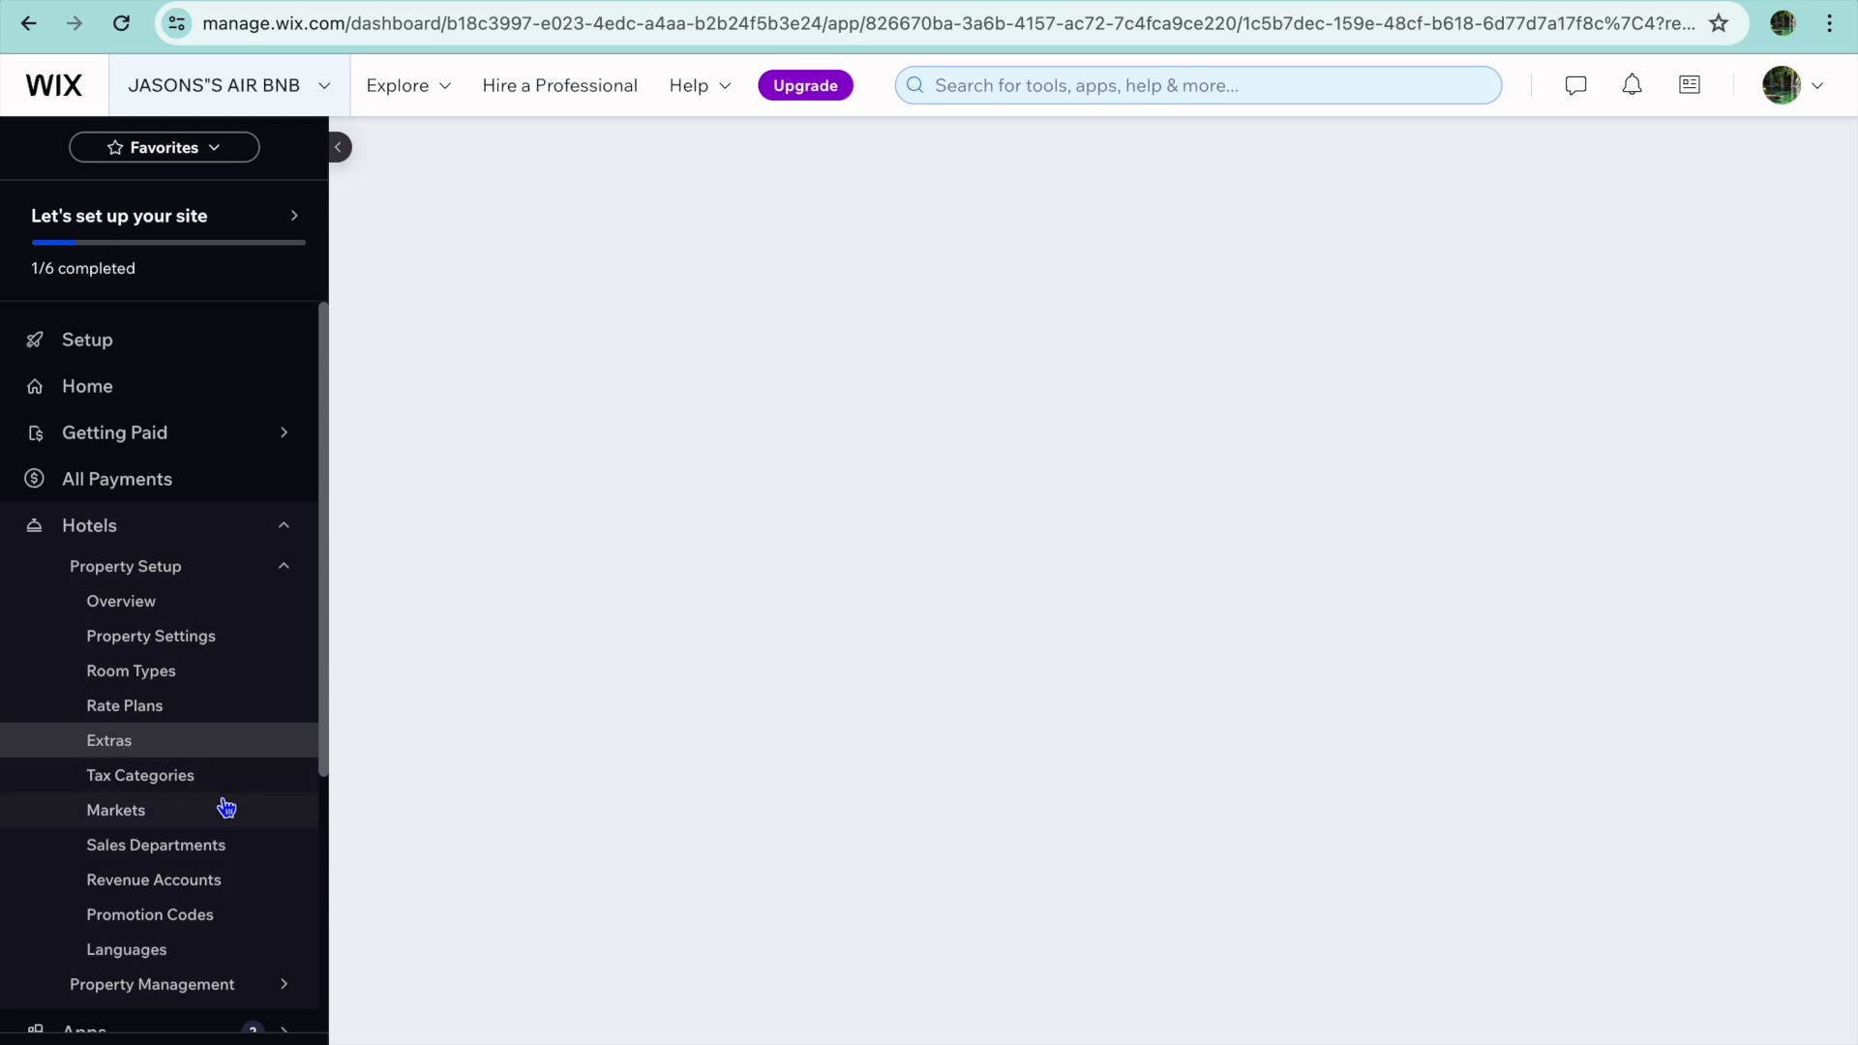
pyautogui.scroll(-3, 227, 808)
pyautogui.scroll(3, 223, 546)
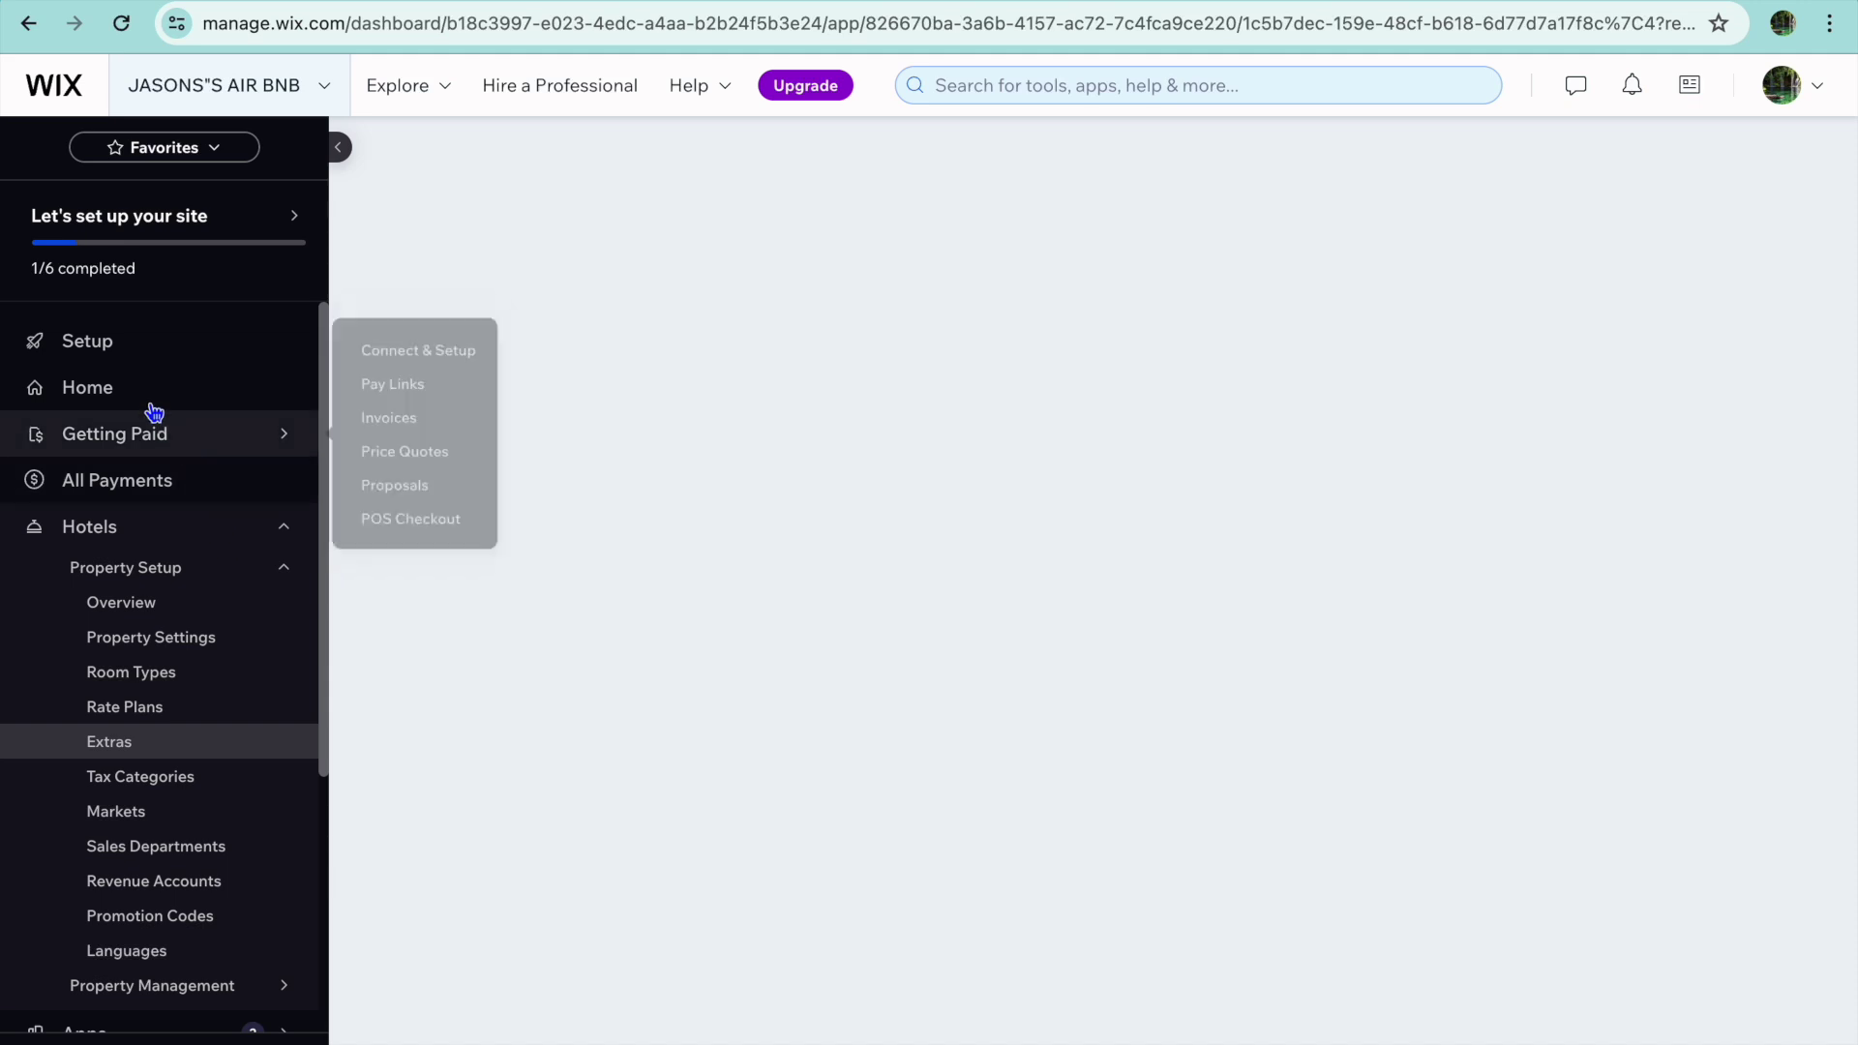
pyautogui.click(140, 356)
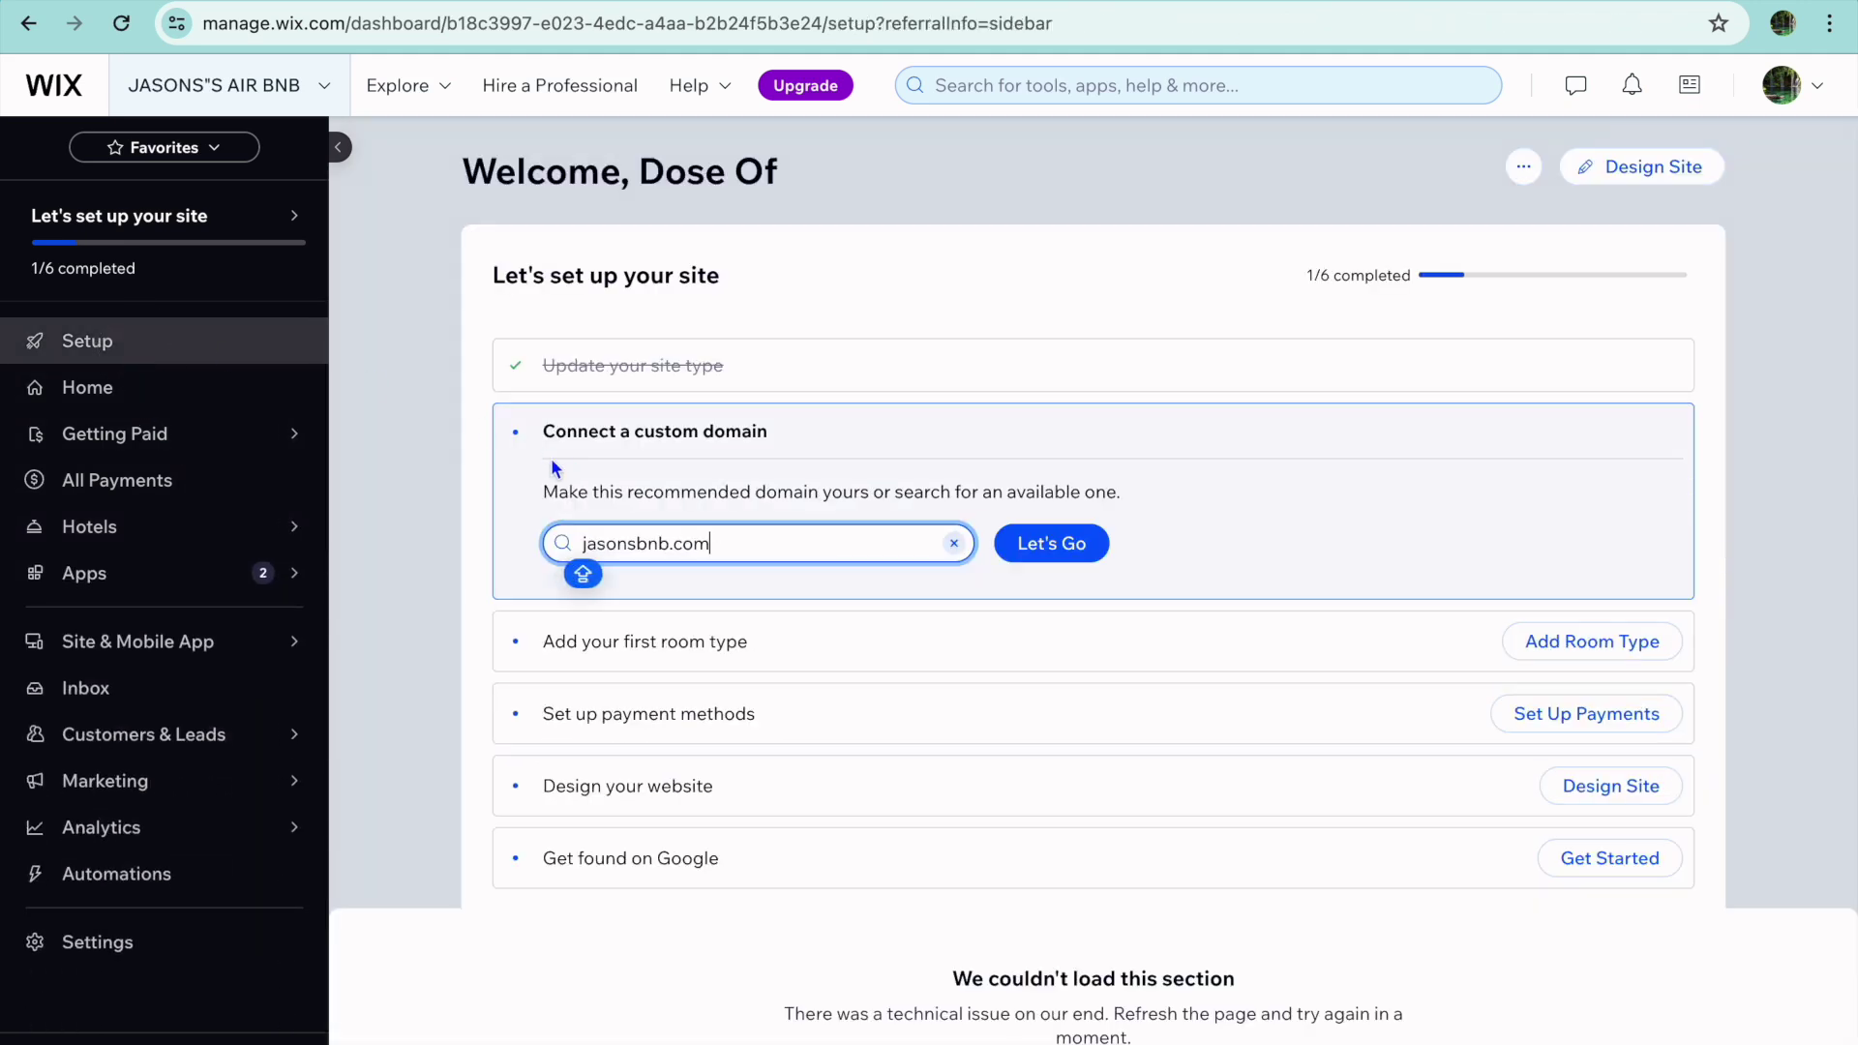
# Start designing the site by choosing Pick a Template, reloading the blank page once.
pyautogui.click(1621, 166)
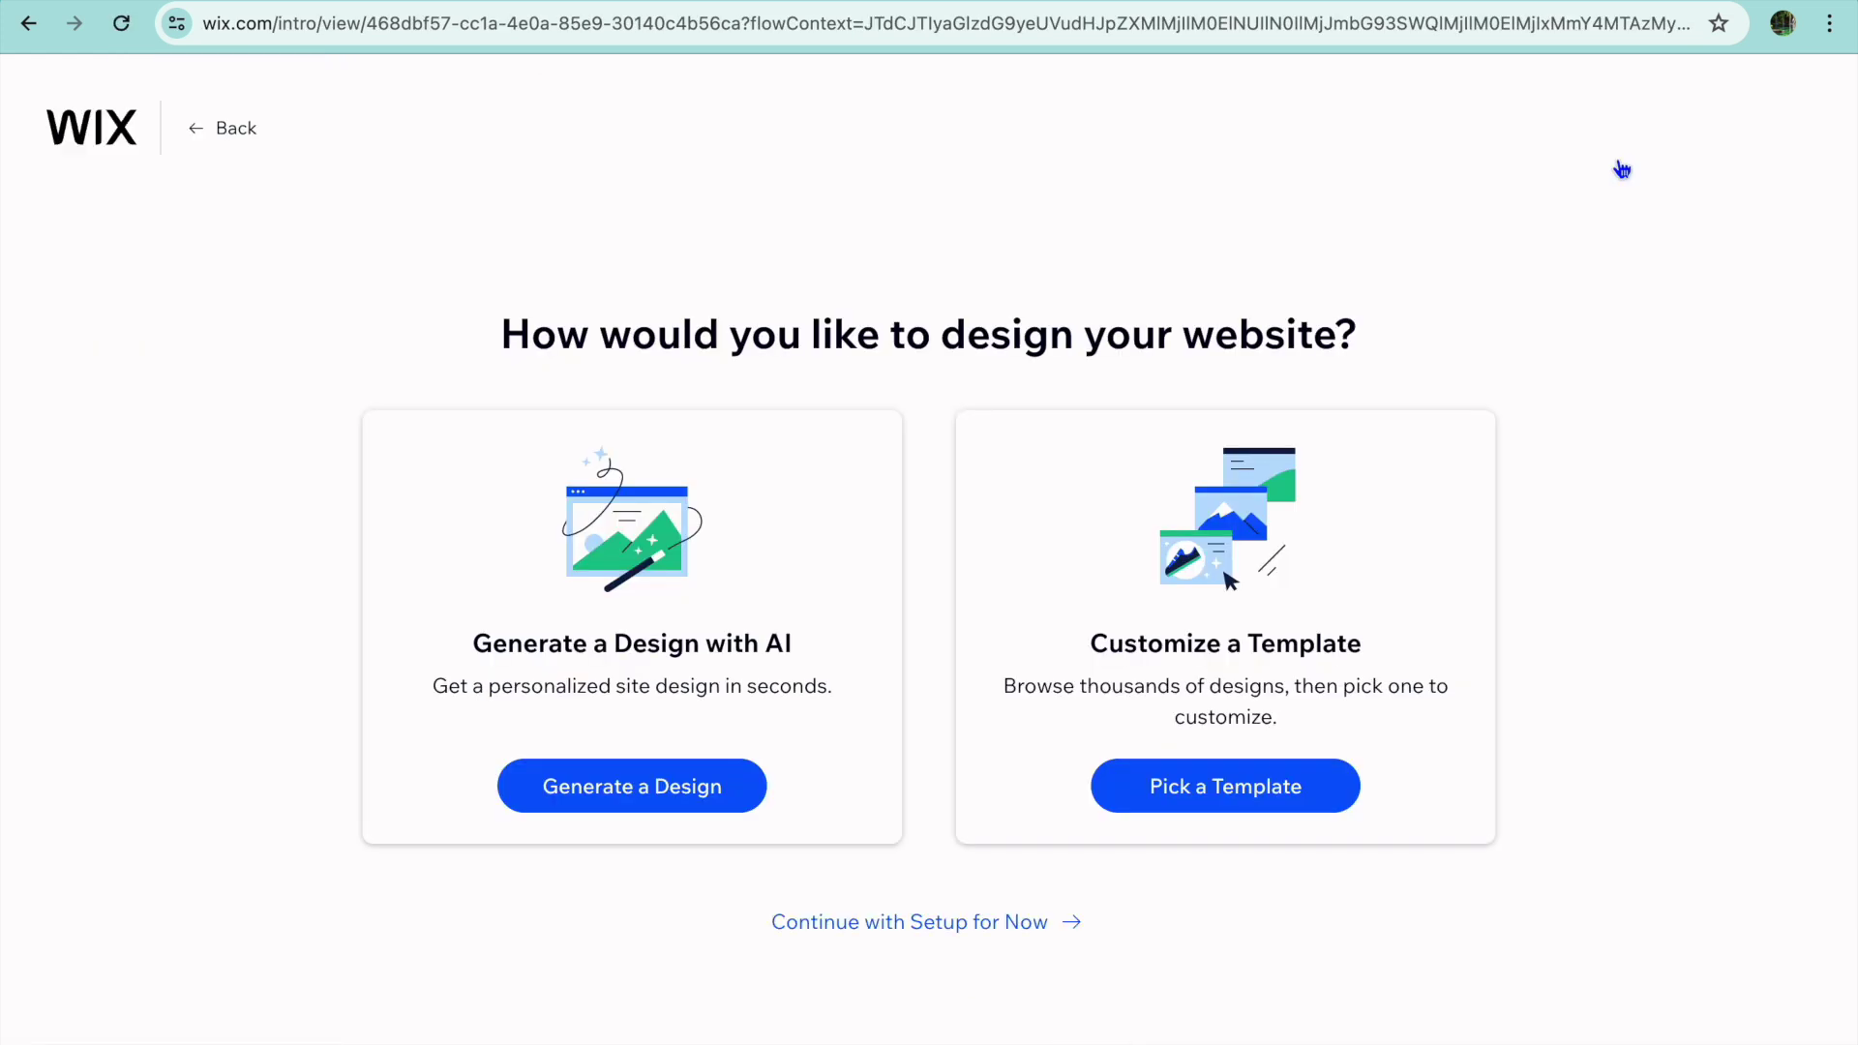
pyautogui.click(1265, 790)
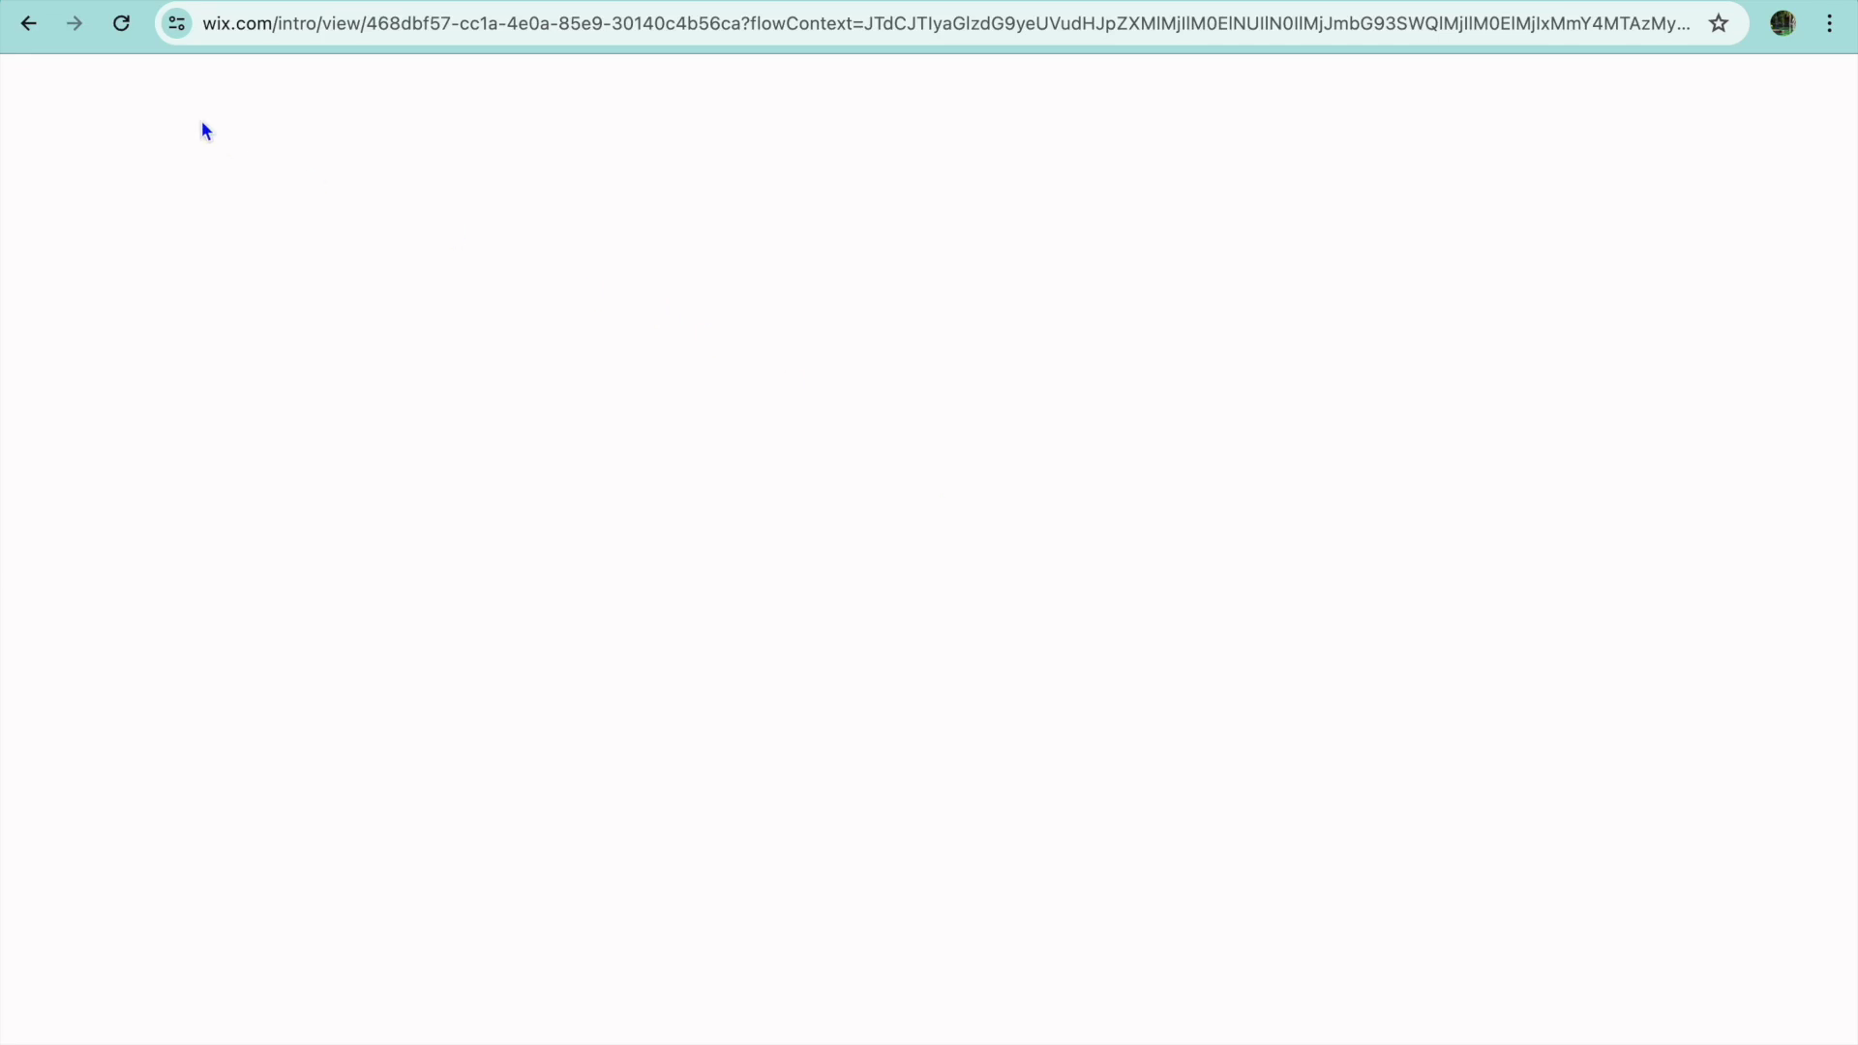
pyautogui.click(117, 33)
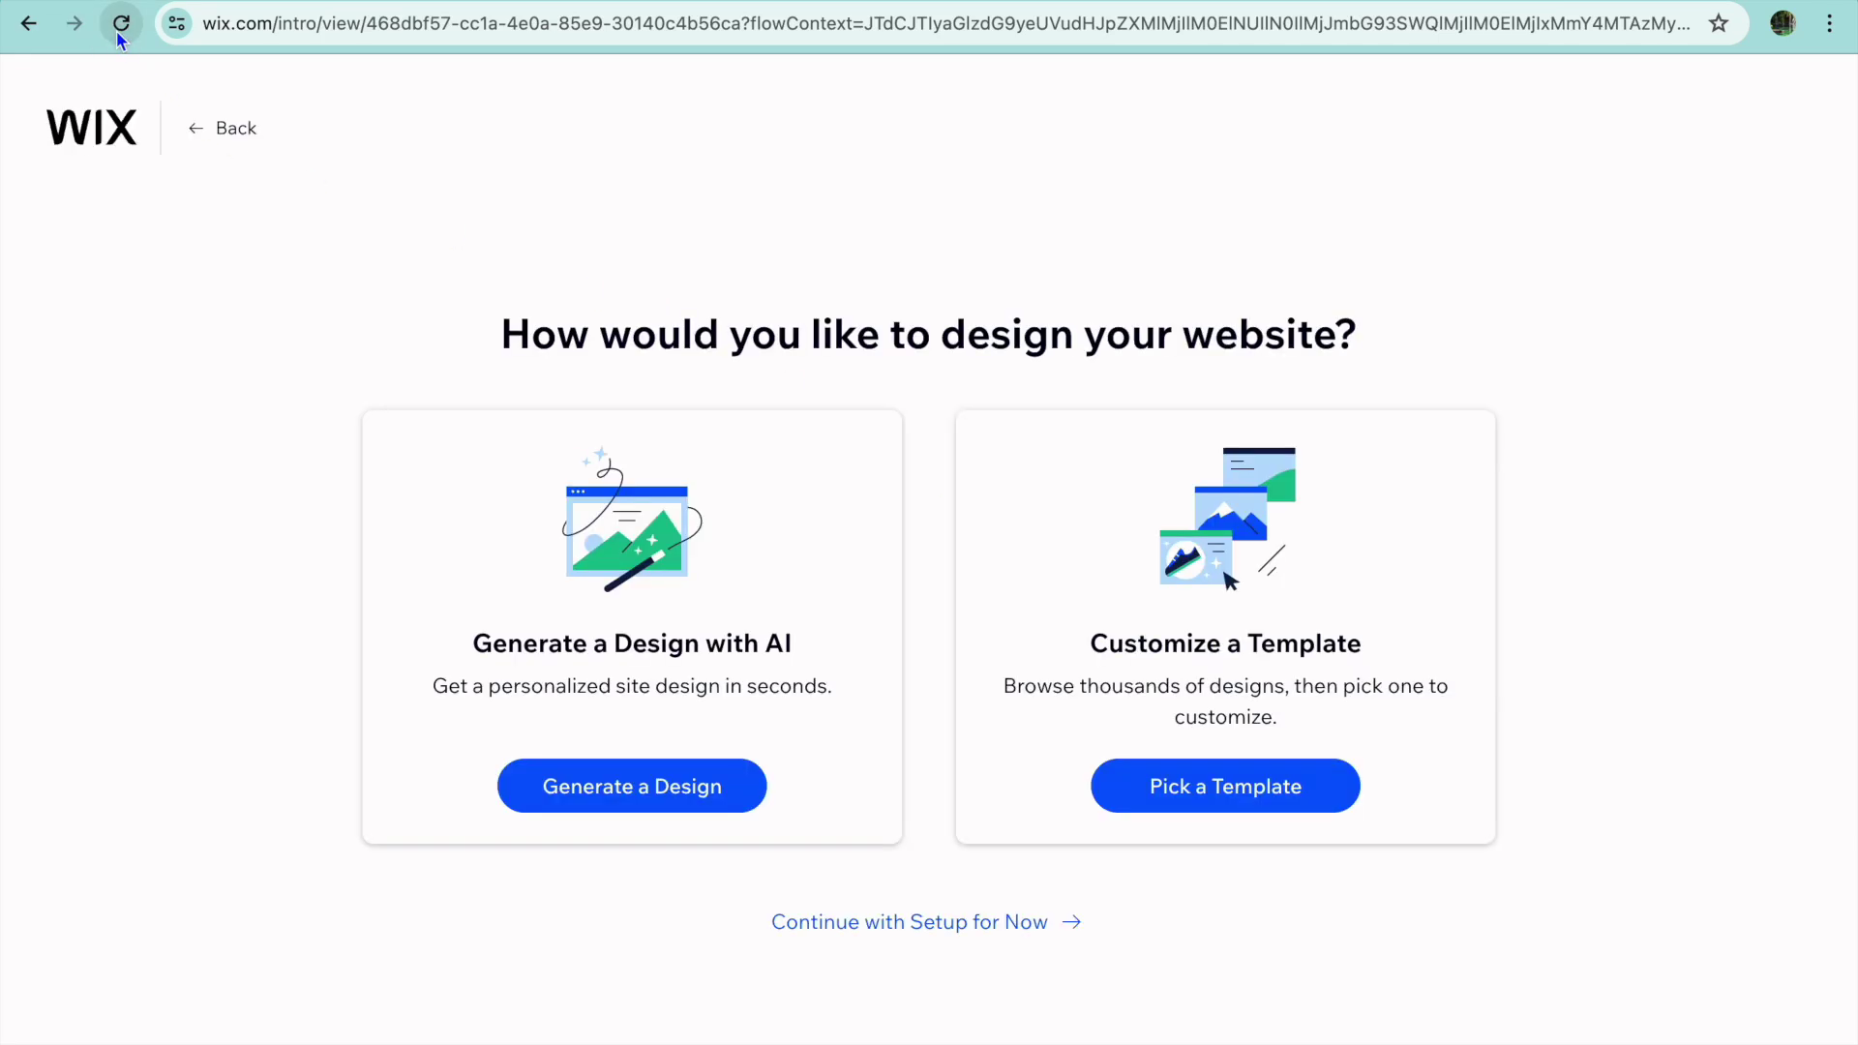
pyautogui.click(1172, 791)
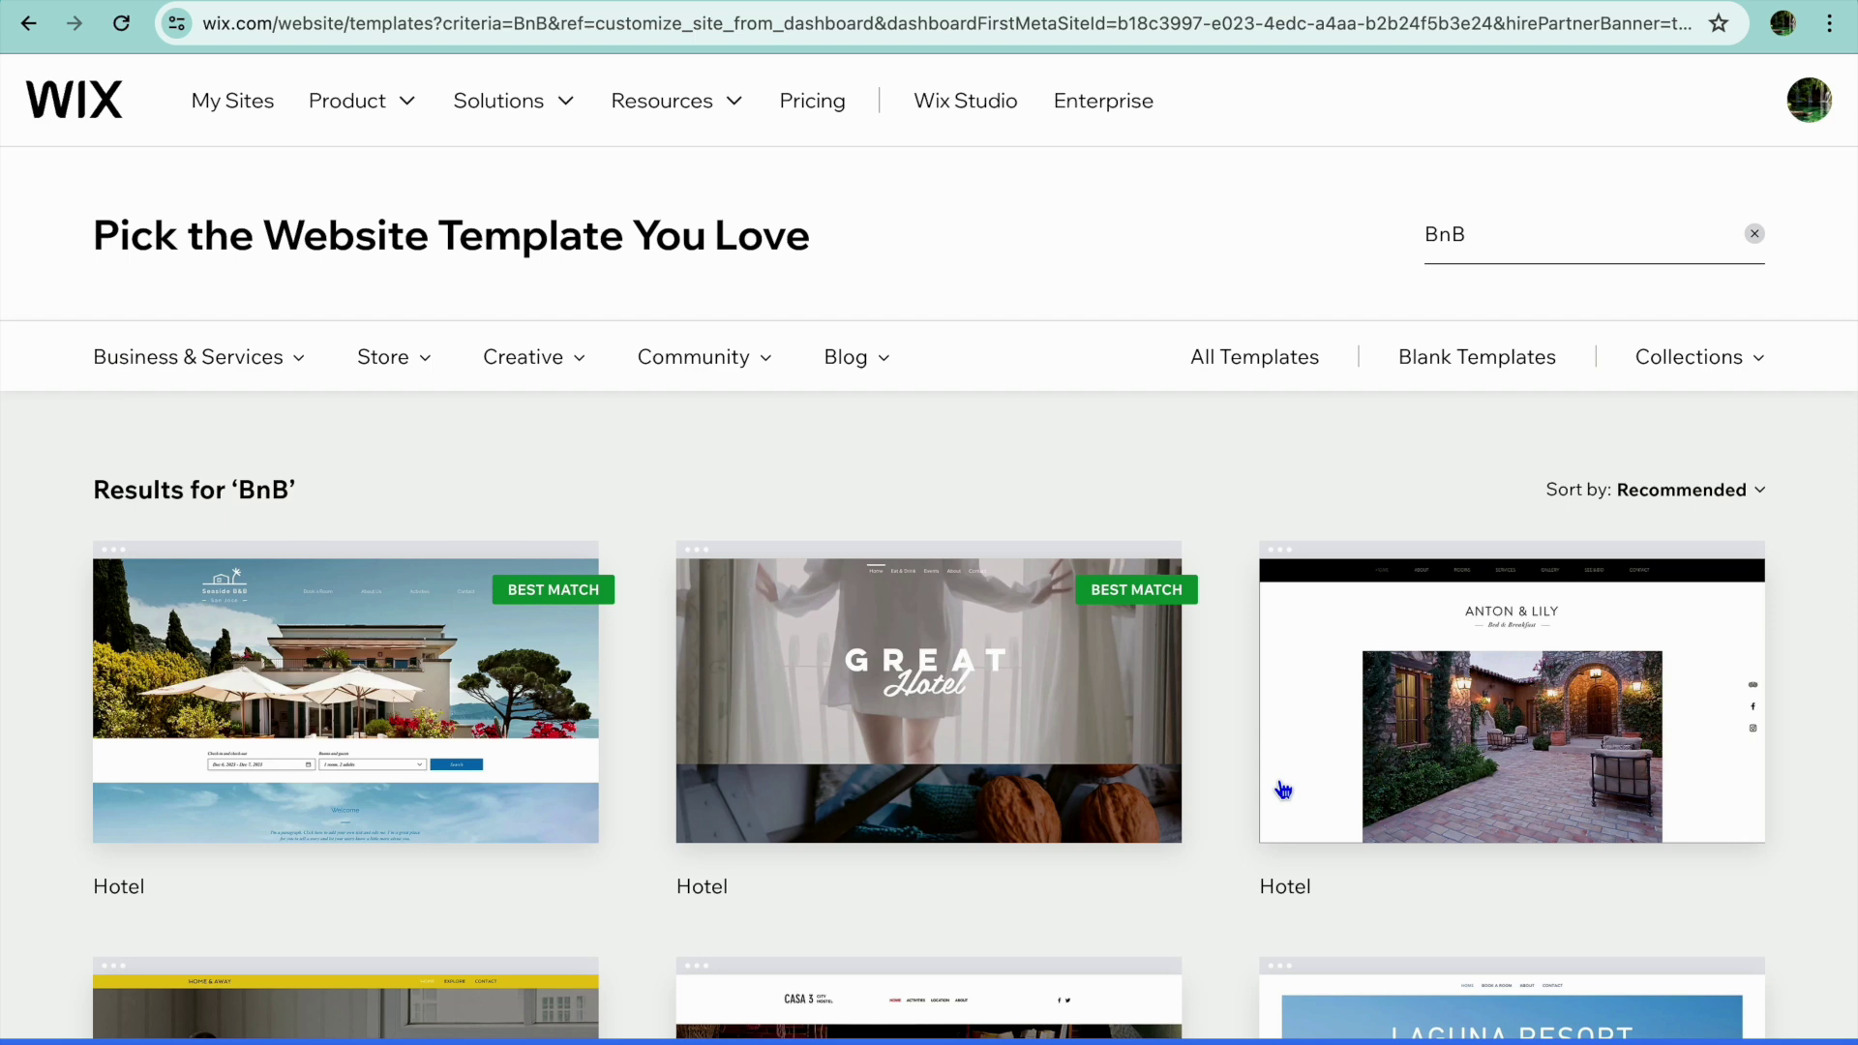
# Open the first Hotel template from the BnB results in the editor.
pyautogui.scroll(-5, 1221, 796)
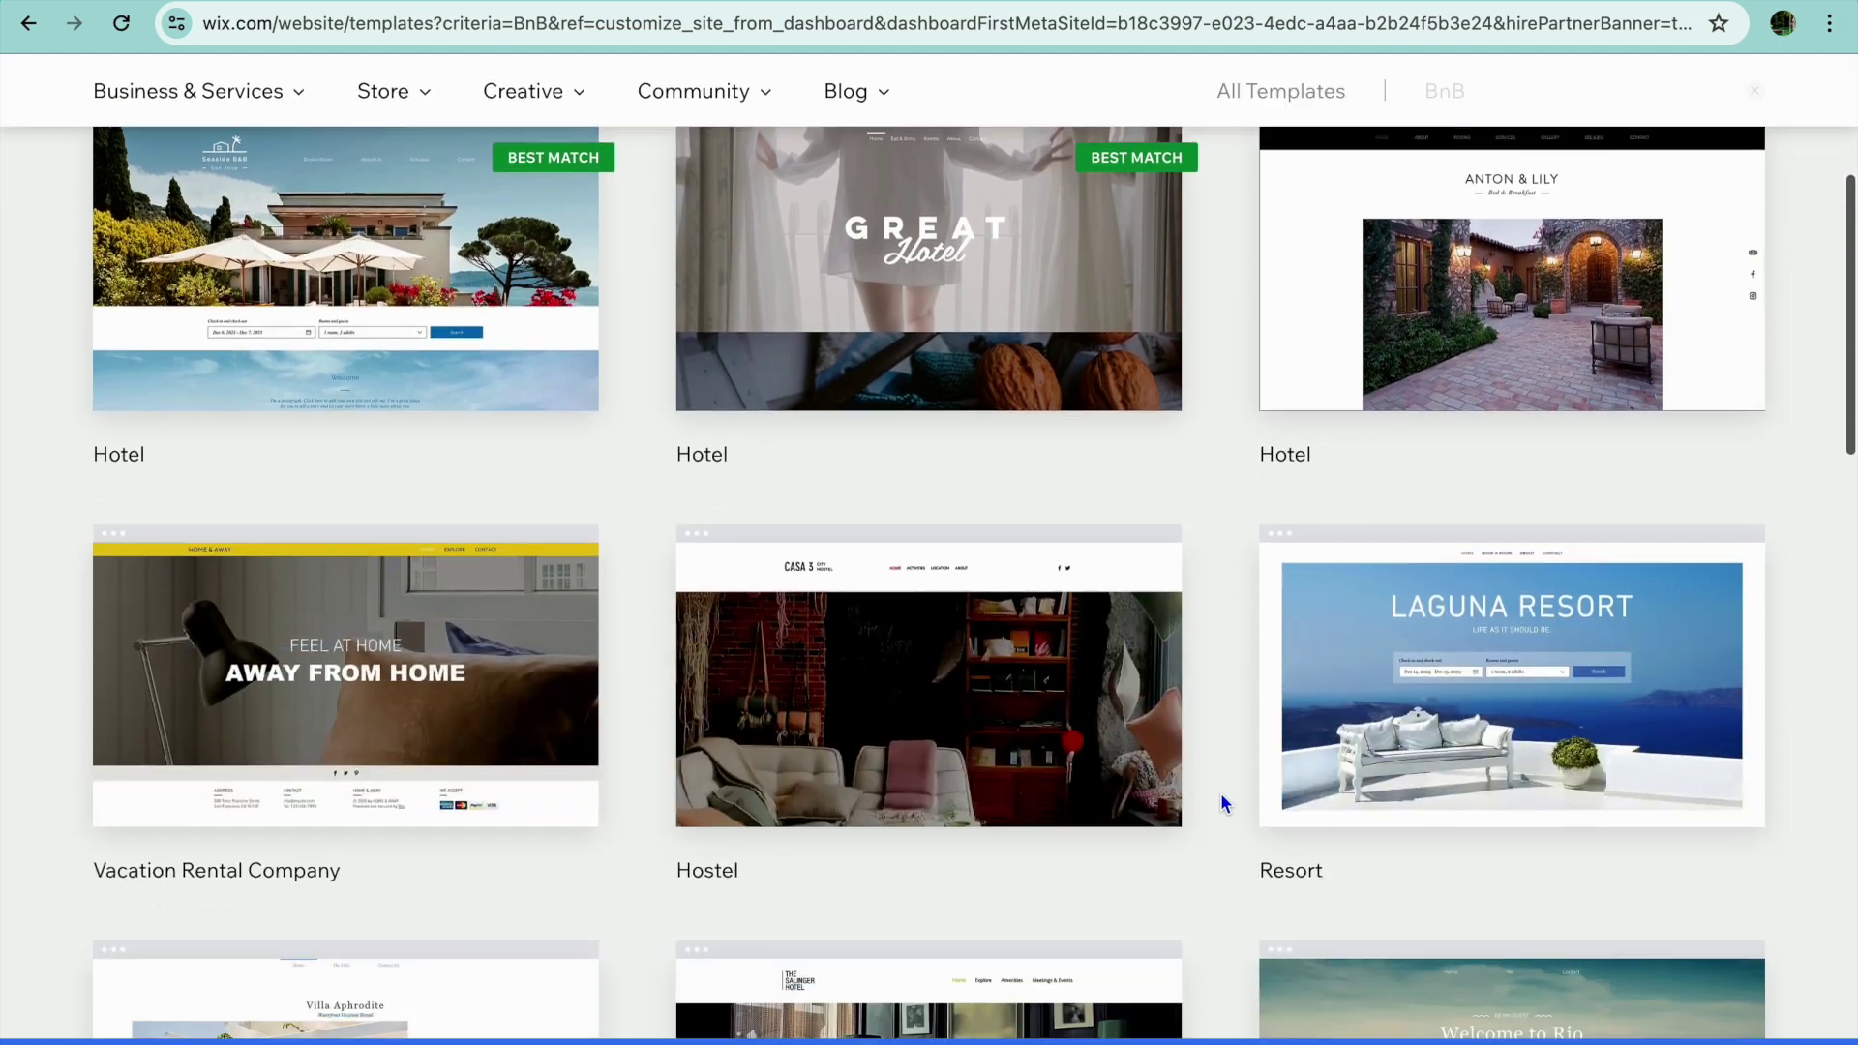
pyautogui.scroll(-10, 1221, 796)
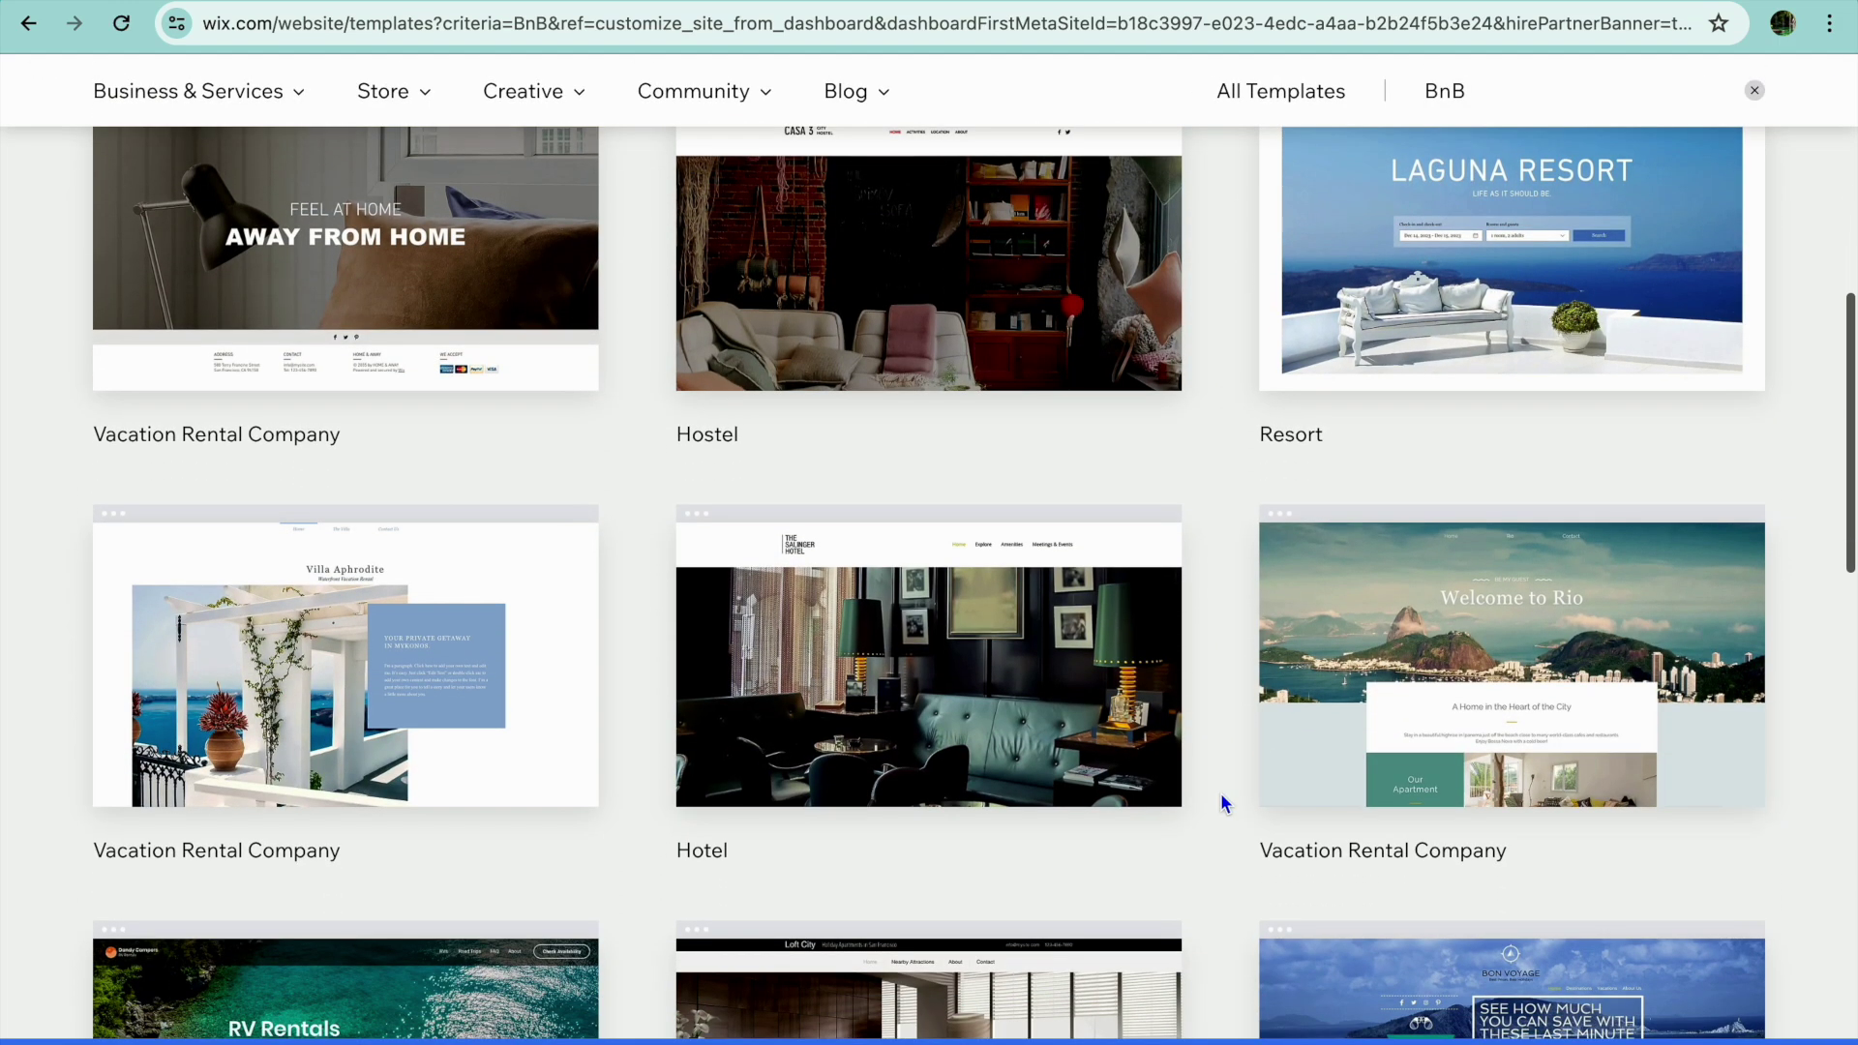
pyautogui.scroll(15, 1221, 804)
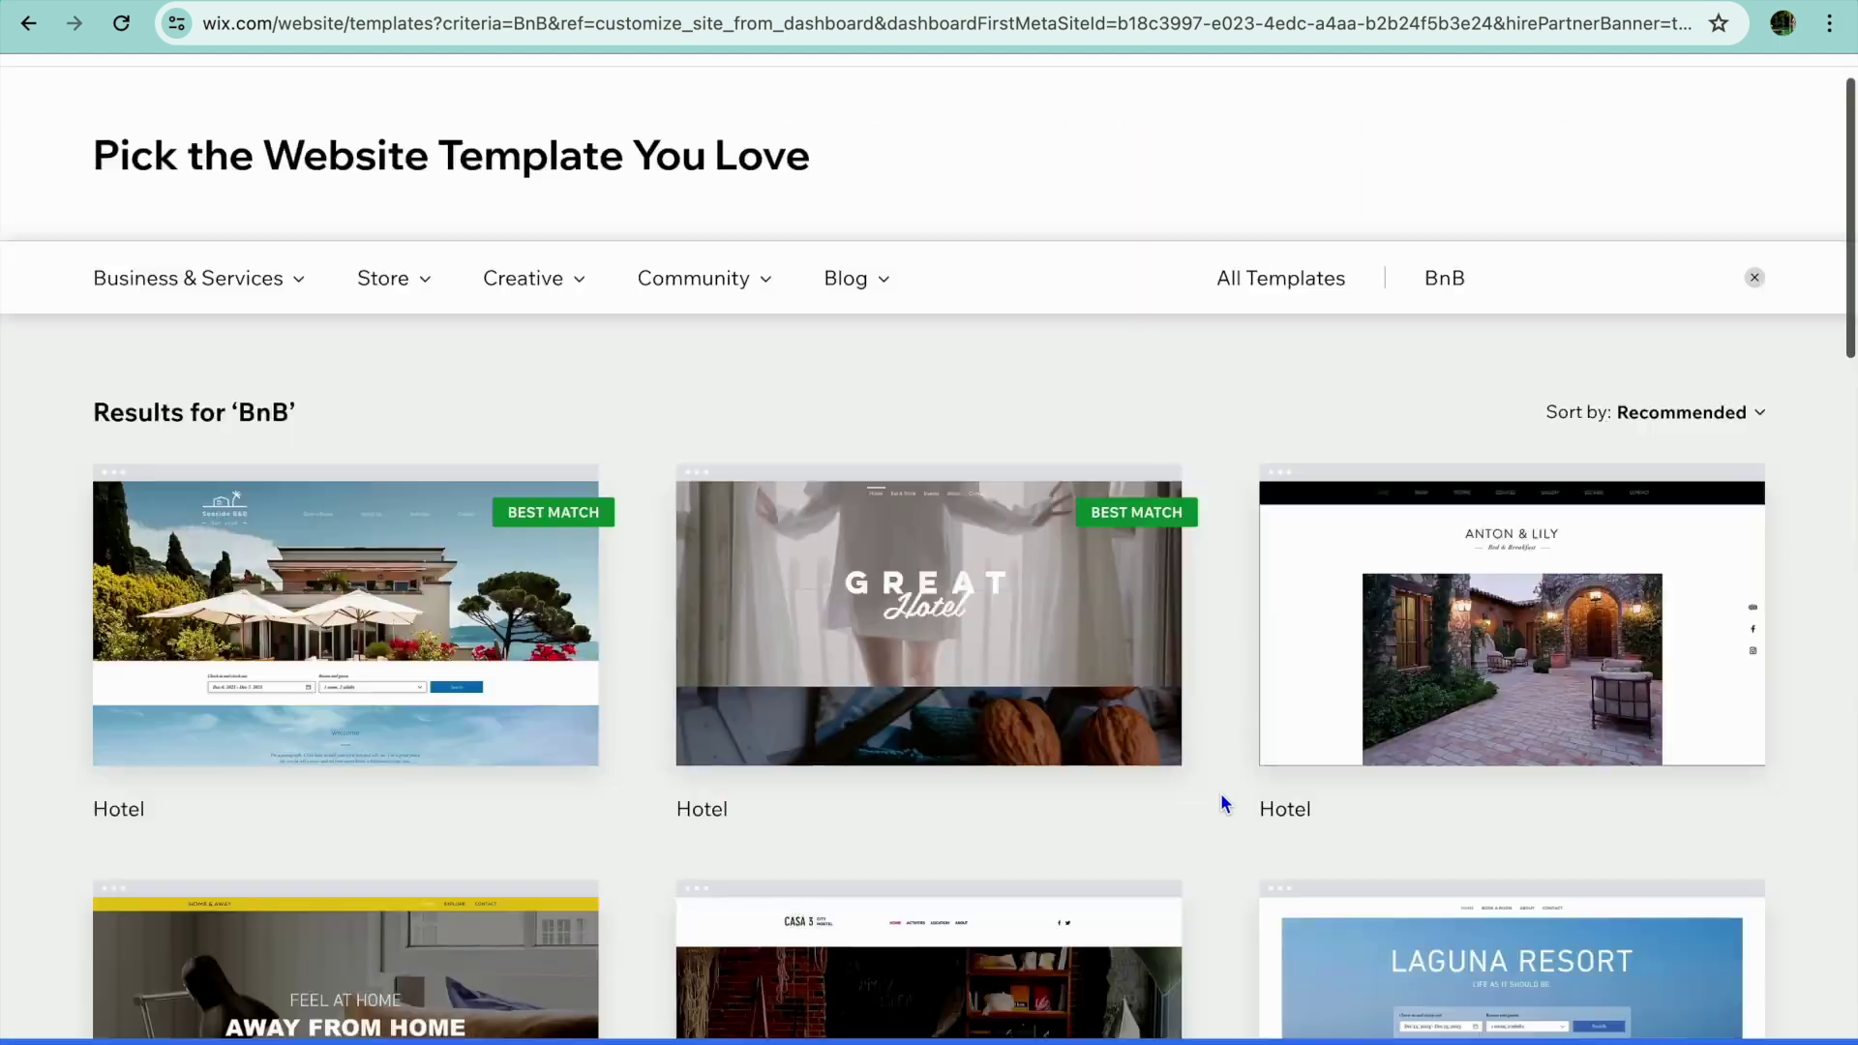
pyautogui.moveTo(956, 782)
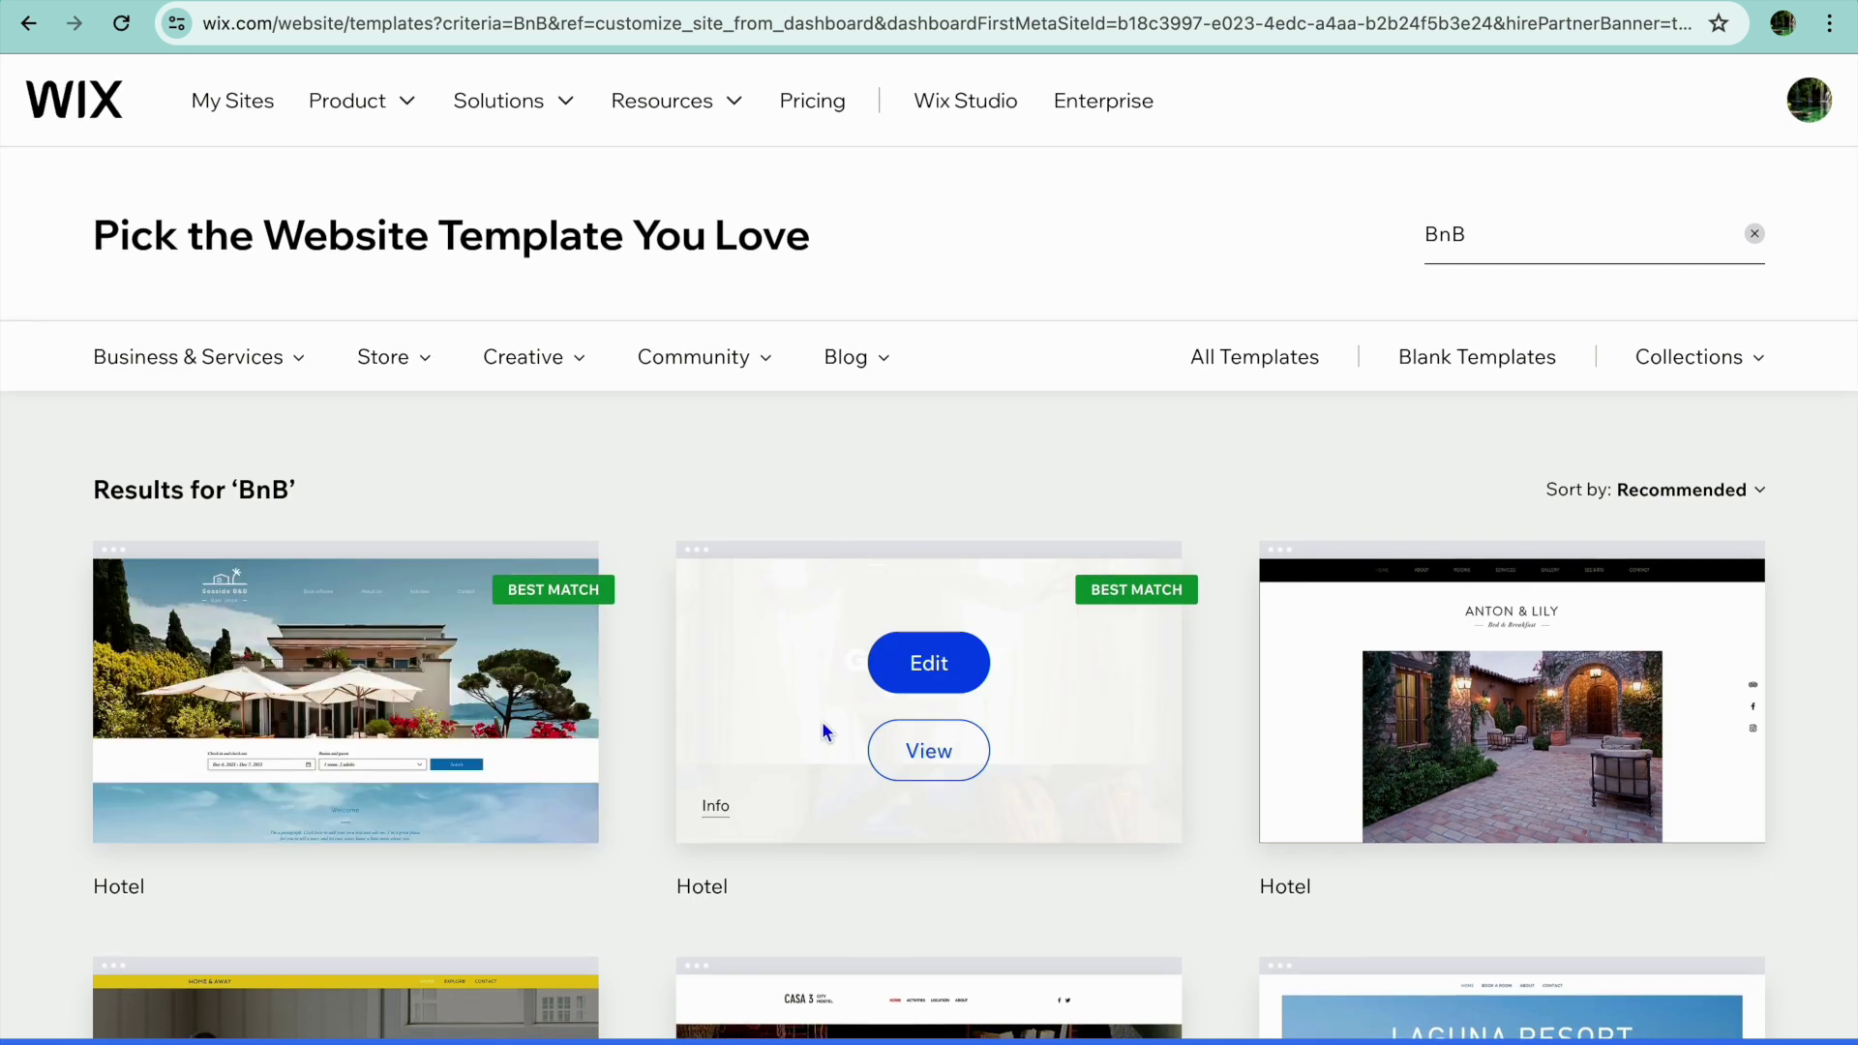
pyautogui.moveTo(499, 631)
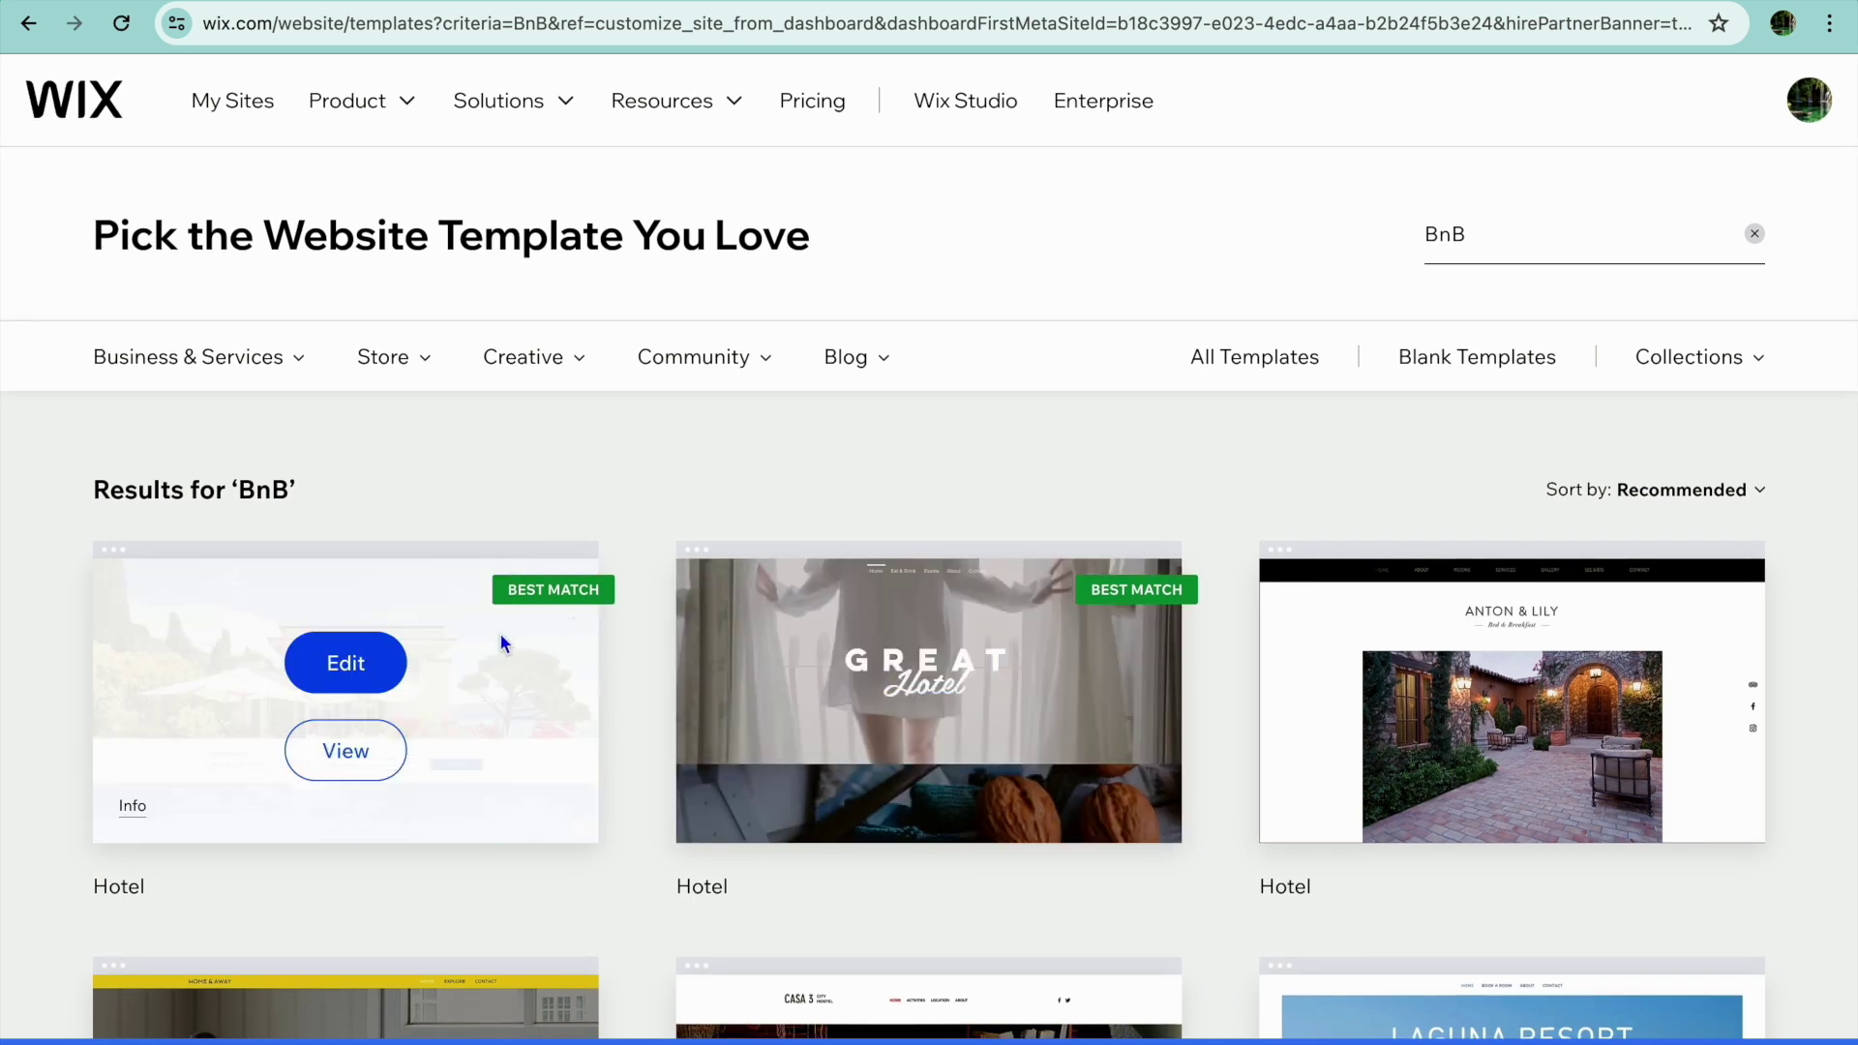
pyautogui.click(345, 662)
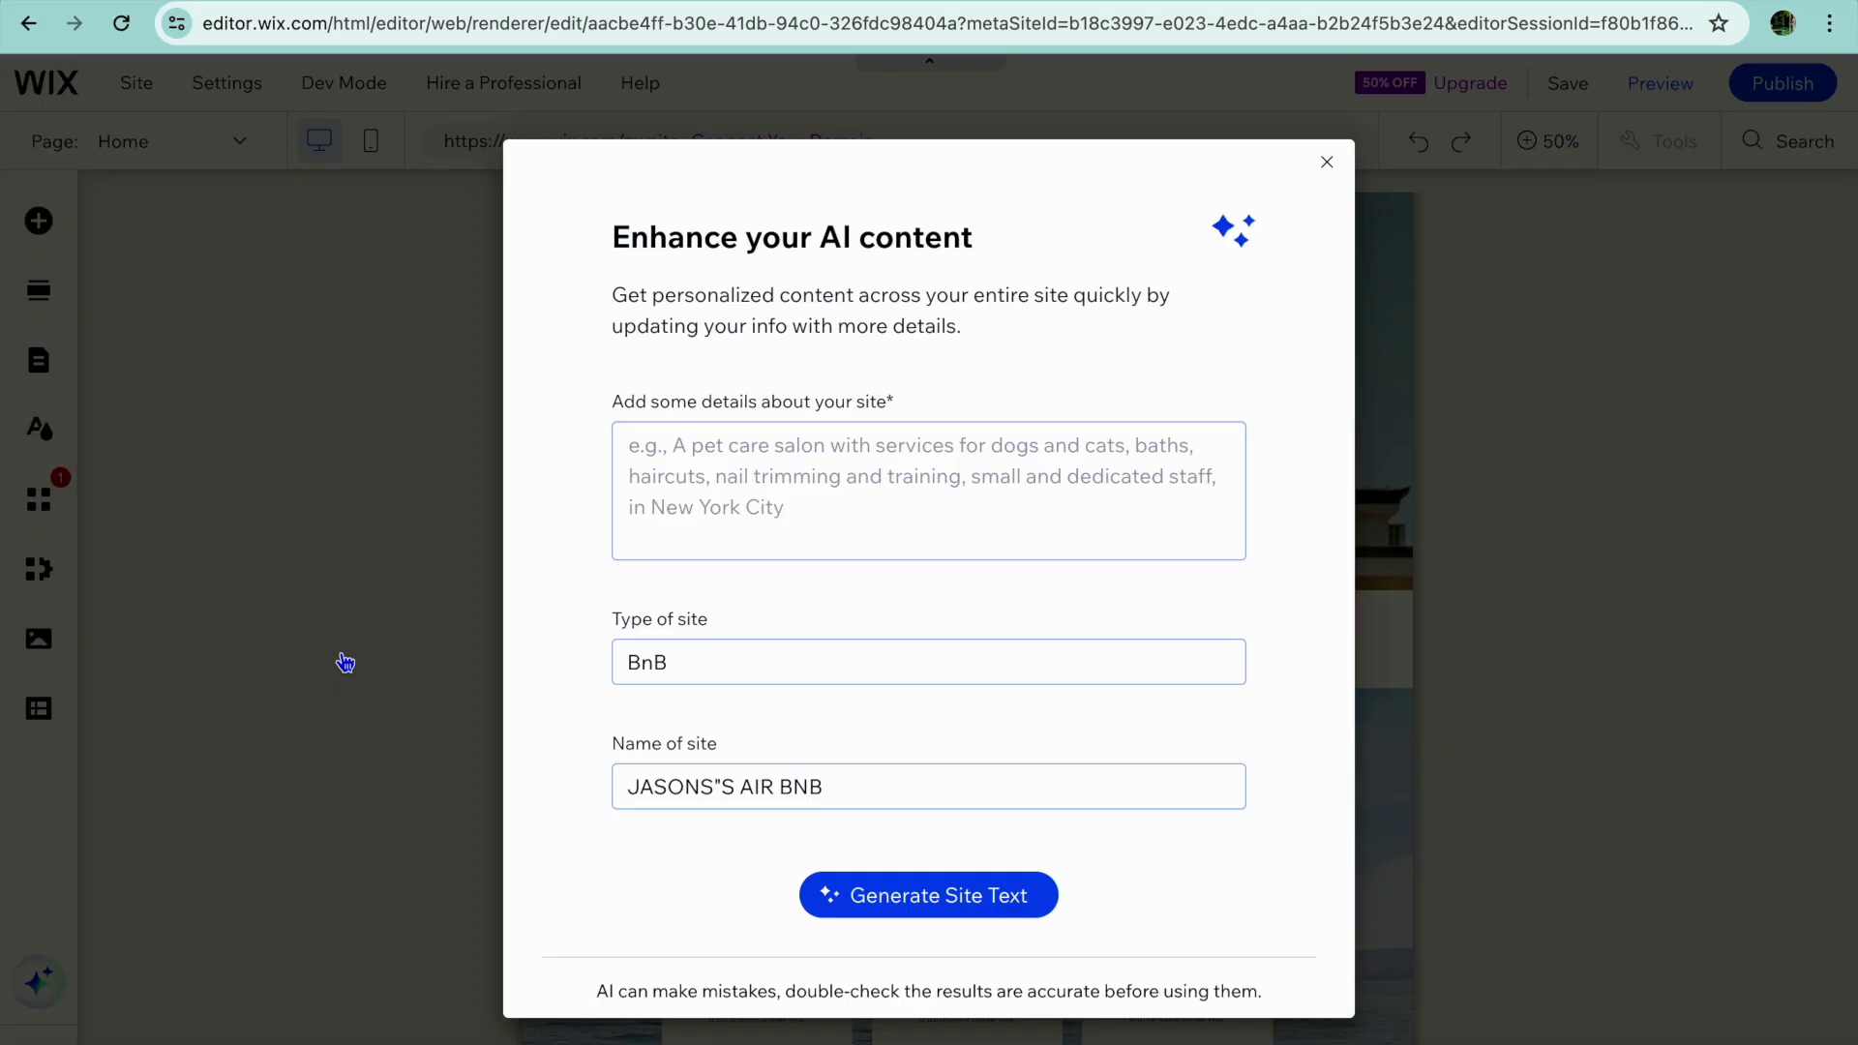
# Dismiss the Enhance your AI content dialog and view the generated site at 100% zoom.
pyautogui.click(1326, 162)
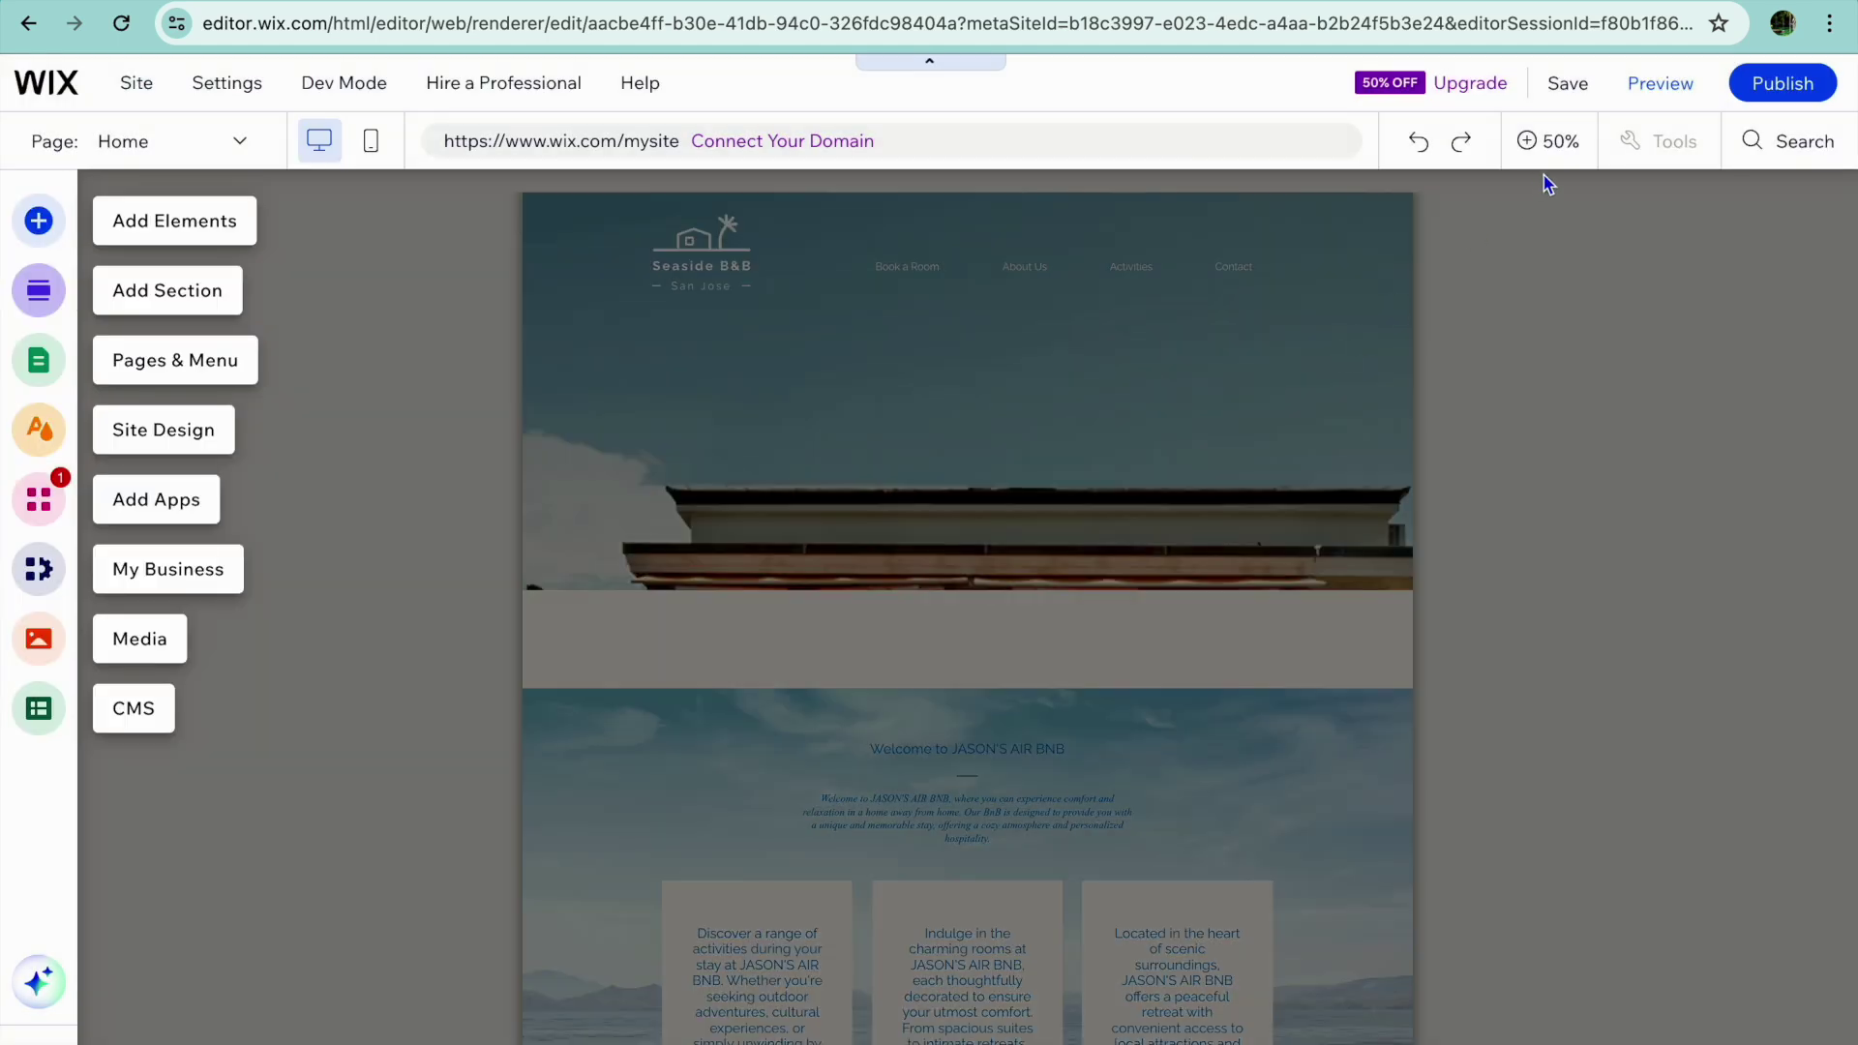
pyautogui.click(1548, 140)
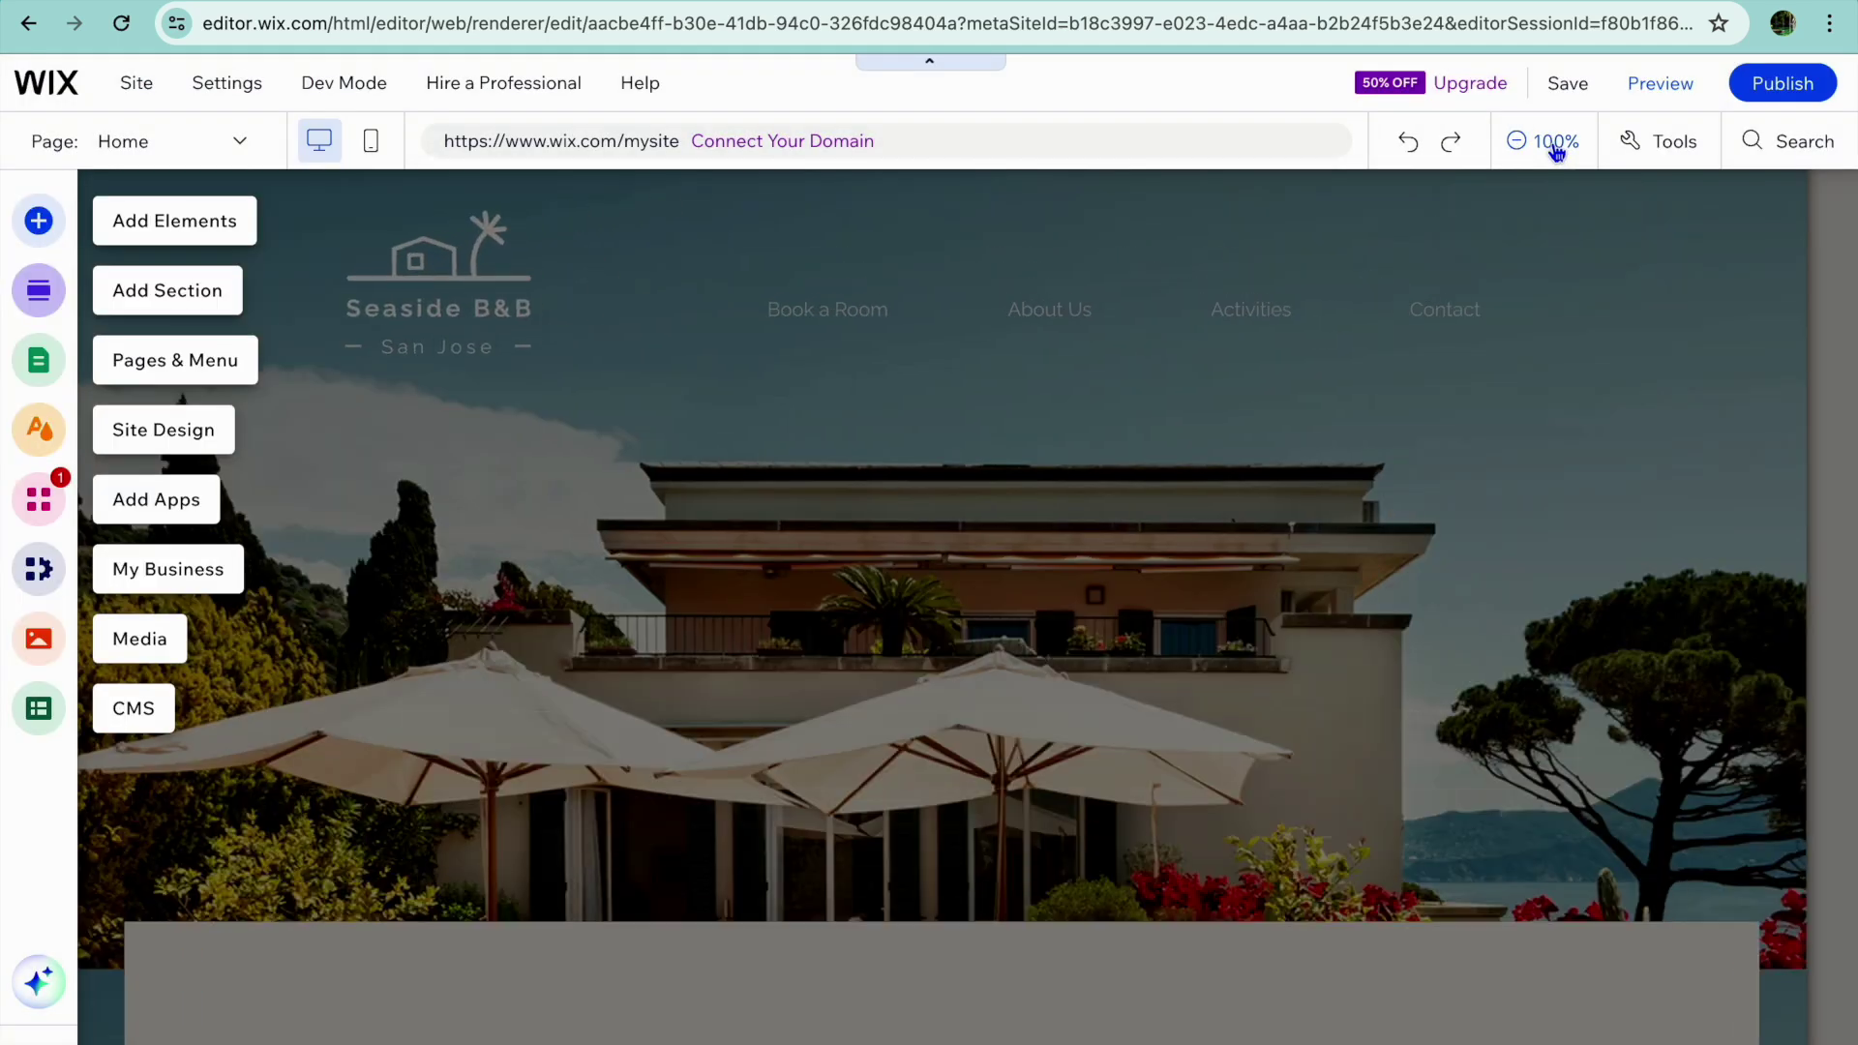
pyautogui.scroll(-10, 1124, 513)
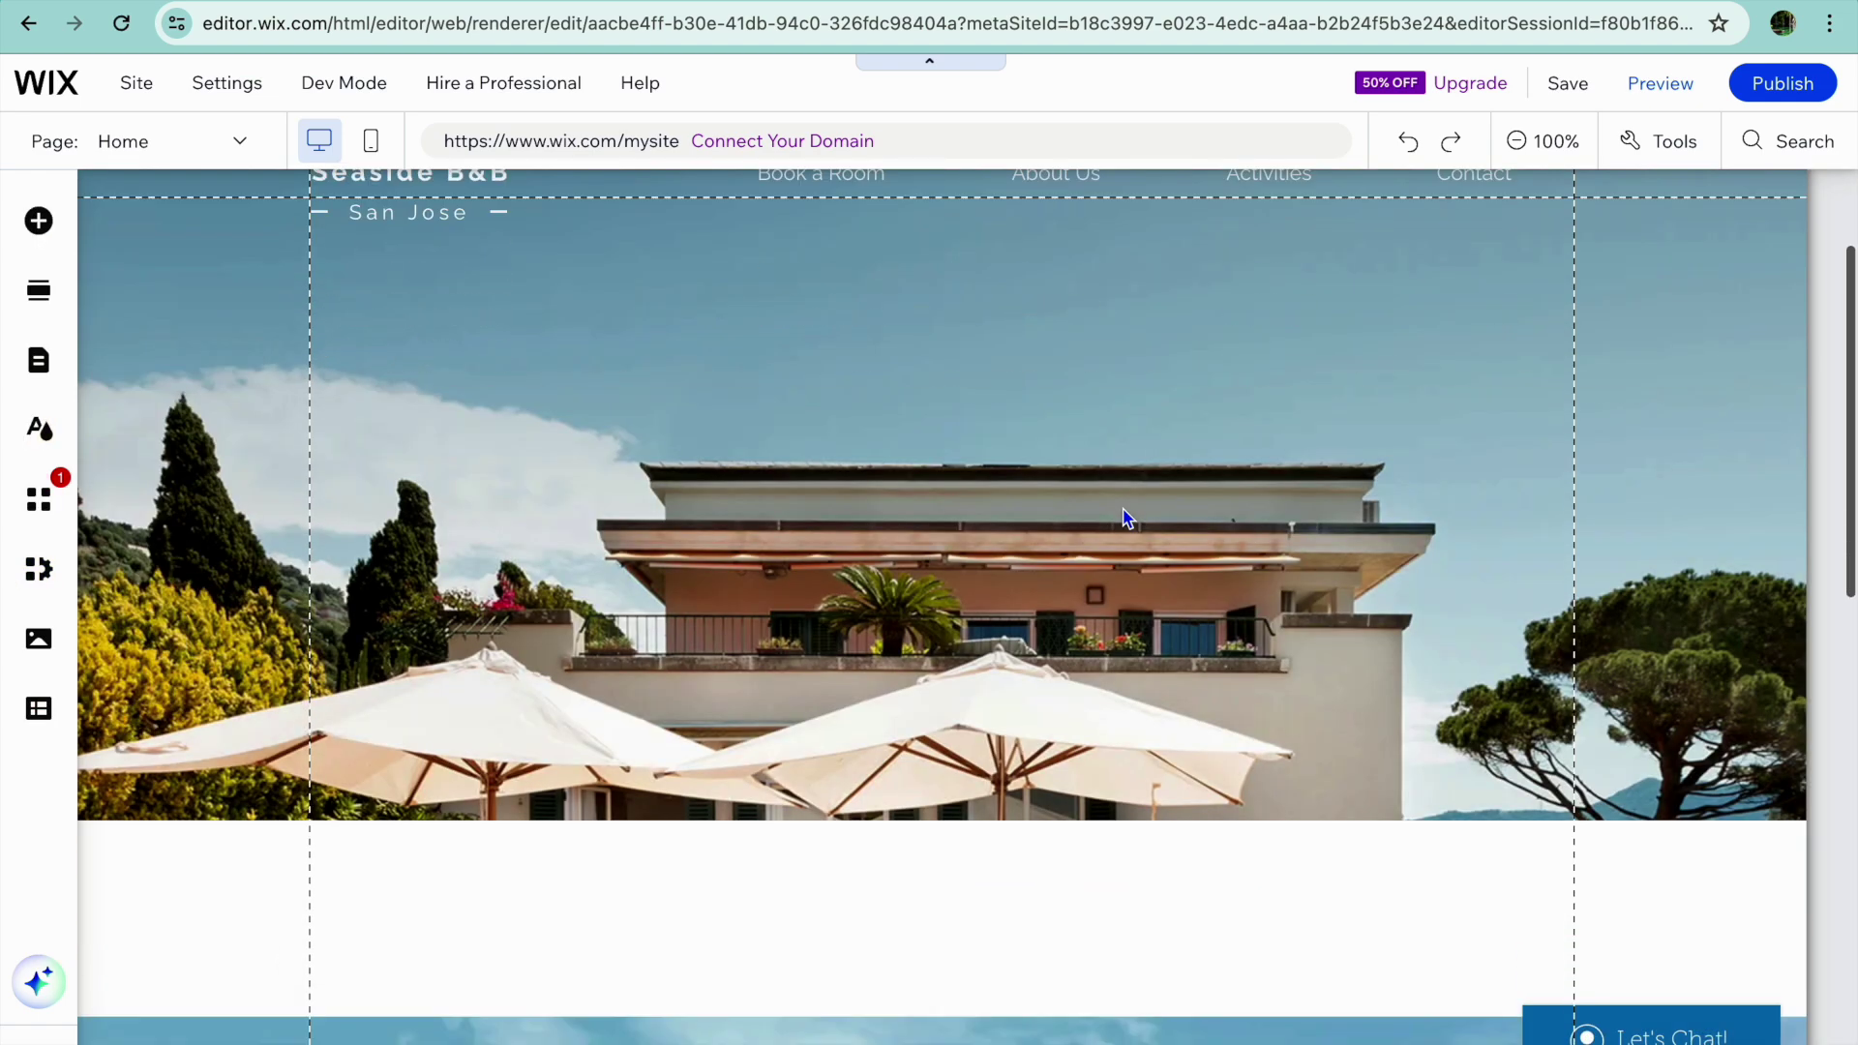
pyautogui.scroll(10, 1122, 508)
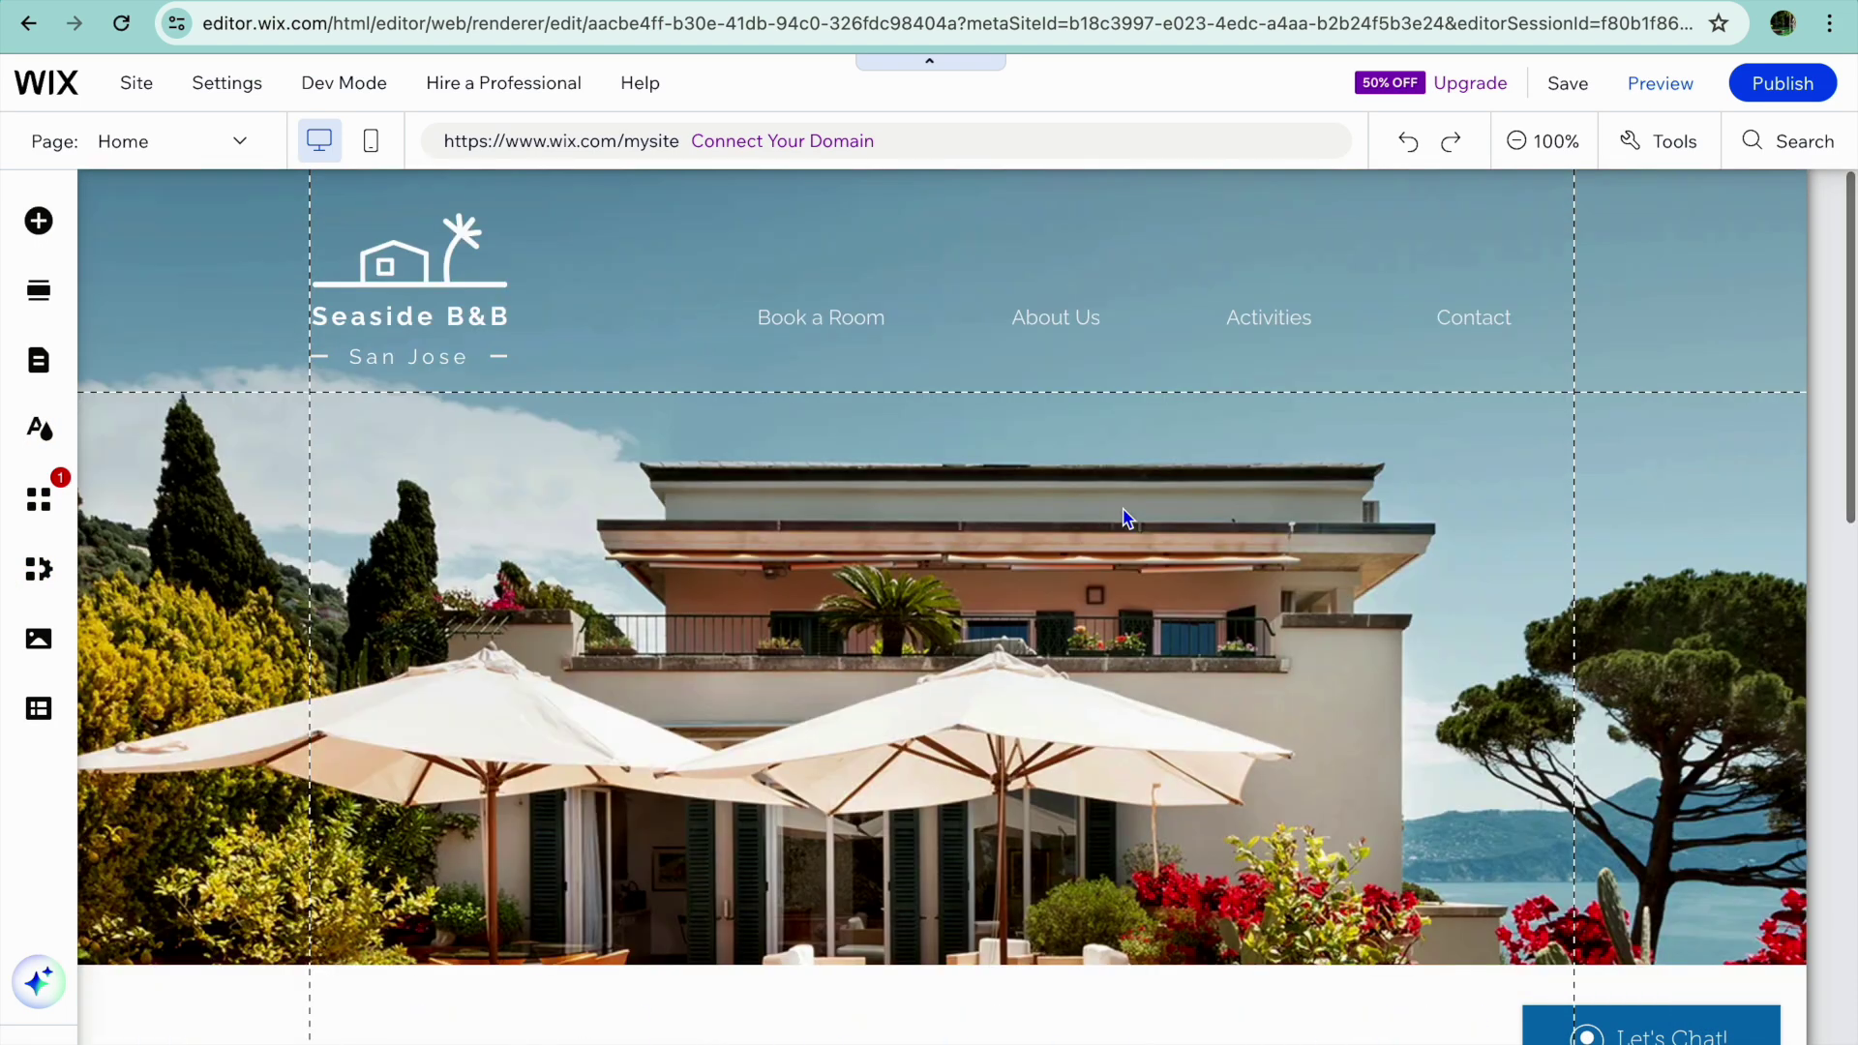
pyautogui.scroll(-9, 1122, 508)
pyautogui.scroll(10, 1122, 508)
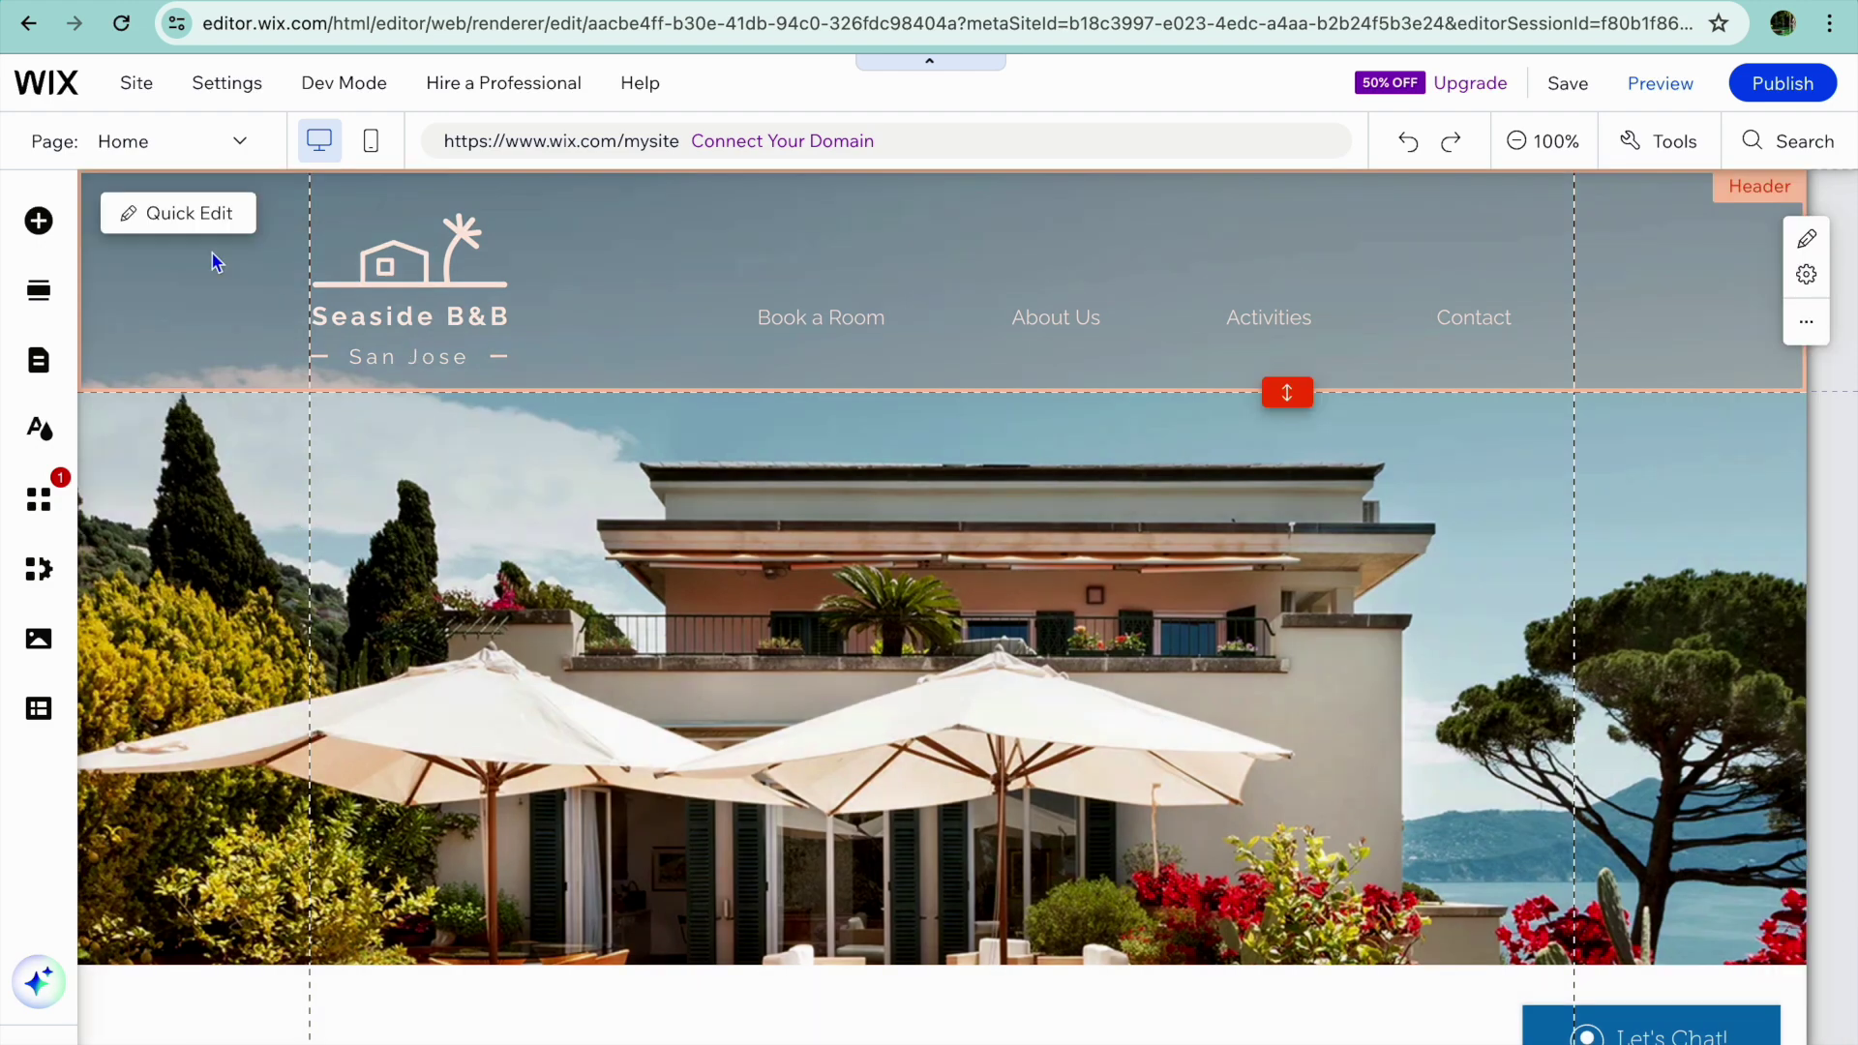
# In Quick Edit, replace 'Seaside' with 'JASON' so the header title reads JASON B&B.
pyautogui.click(160, 214)
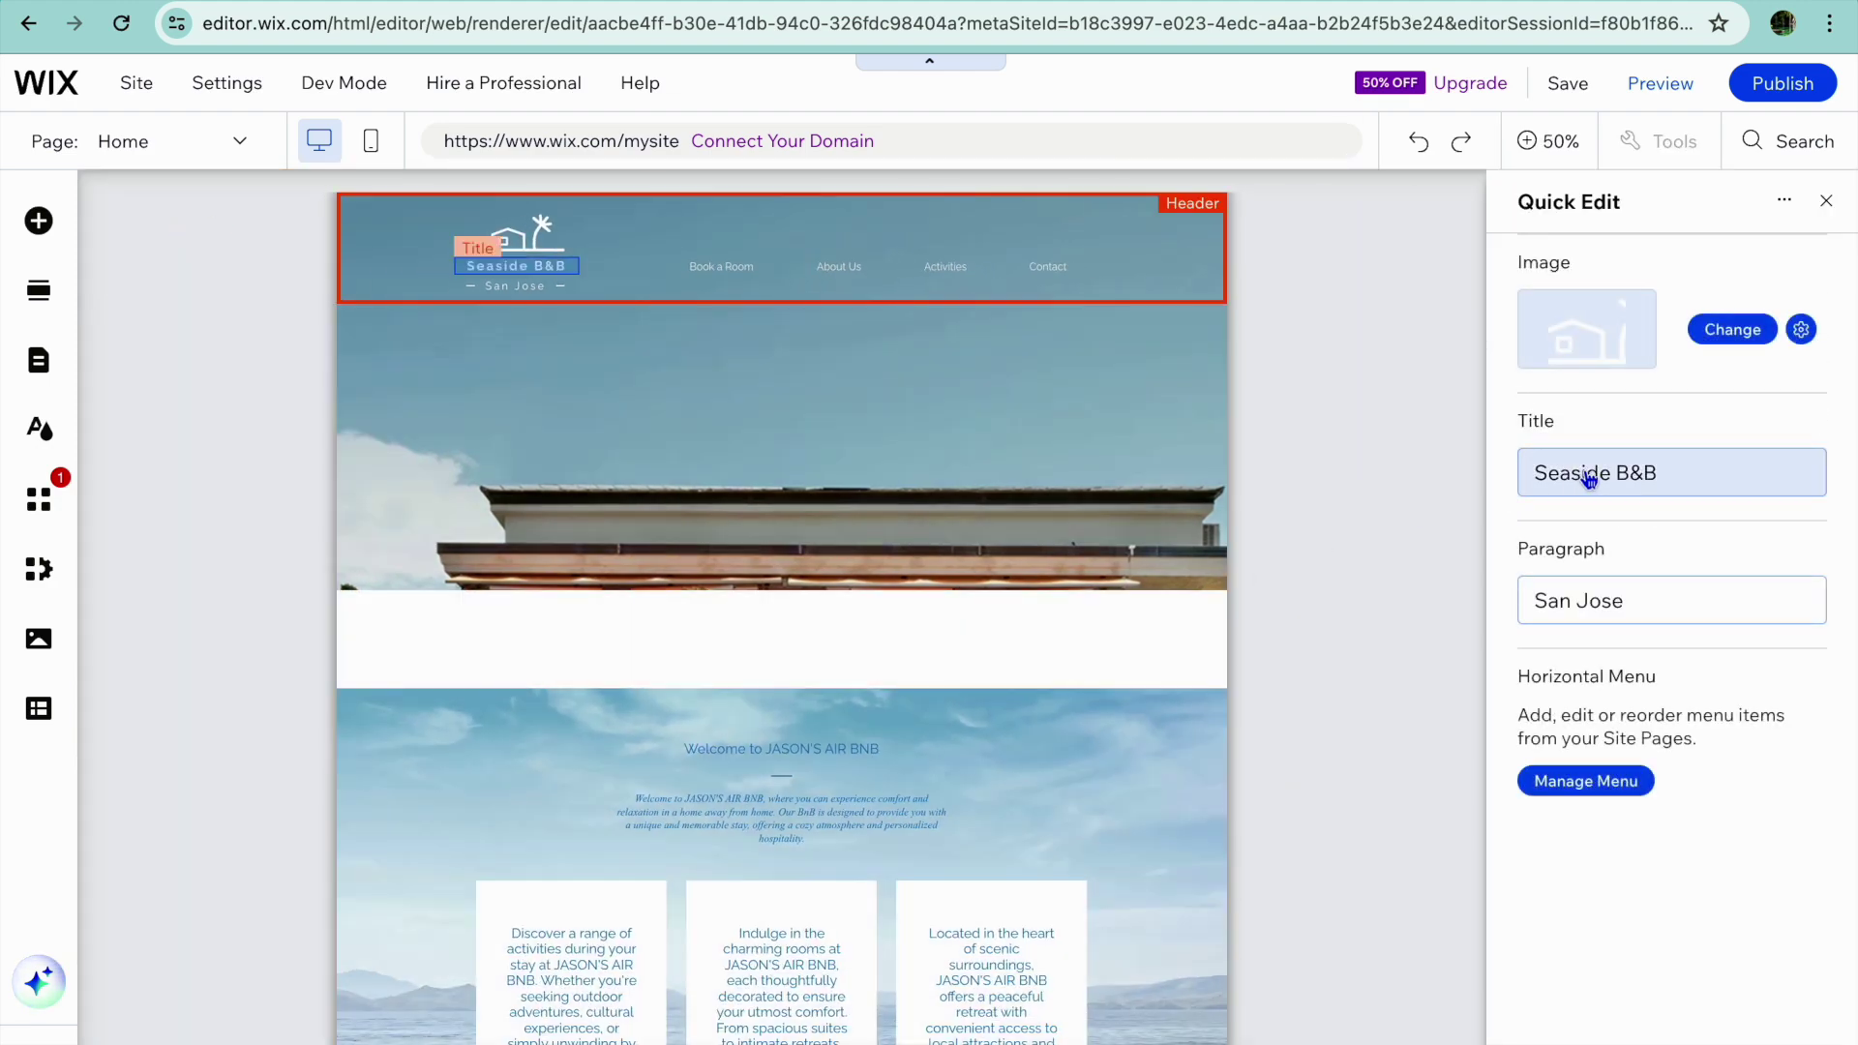
pyautogui.click(1598, 477)
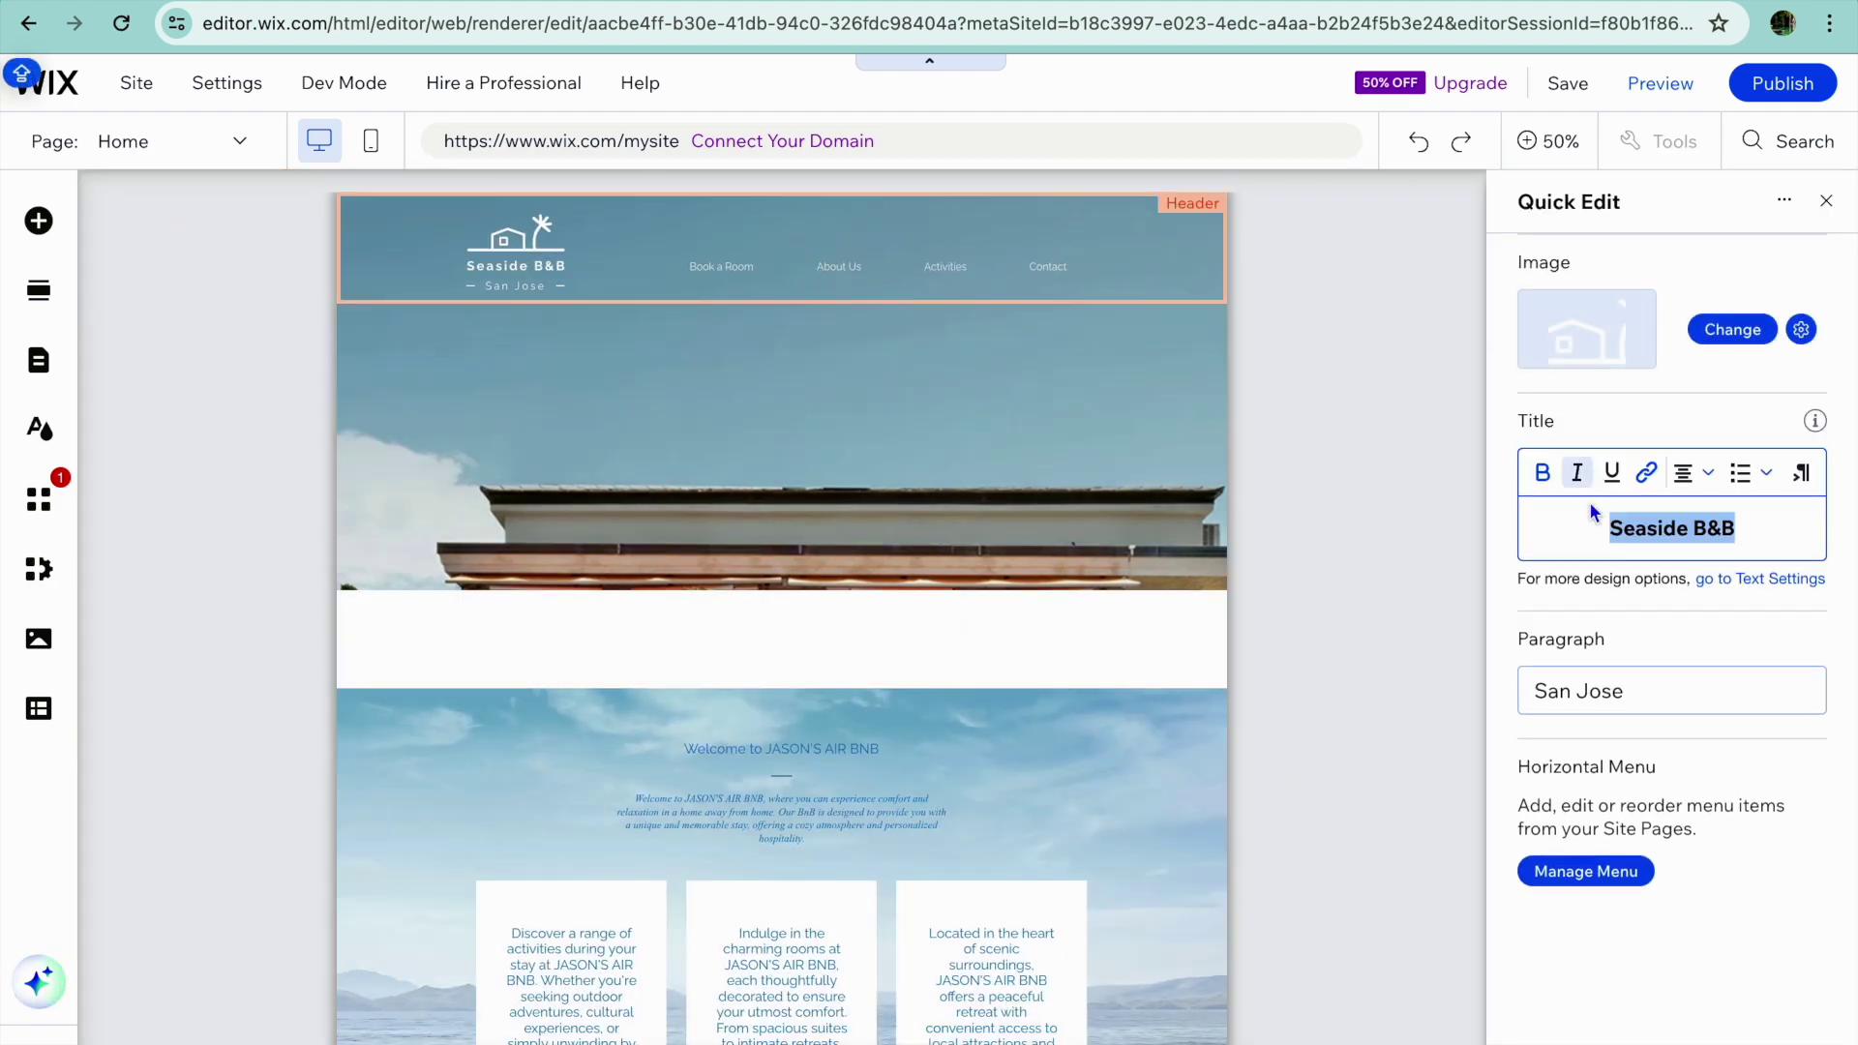
pyautogui.click(1687, 531)
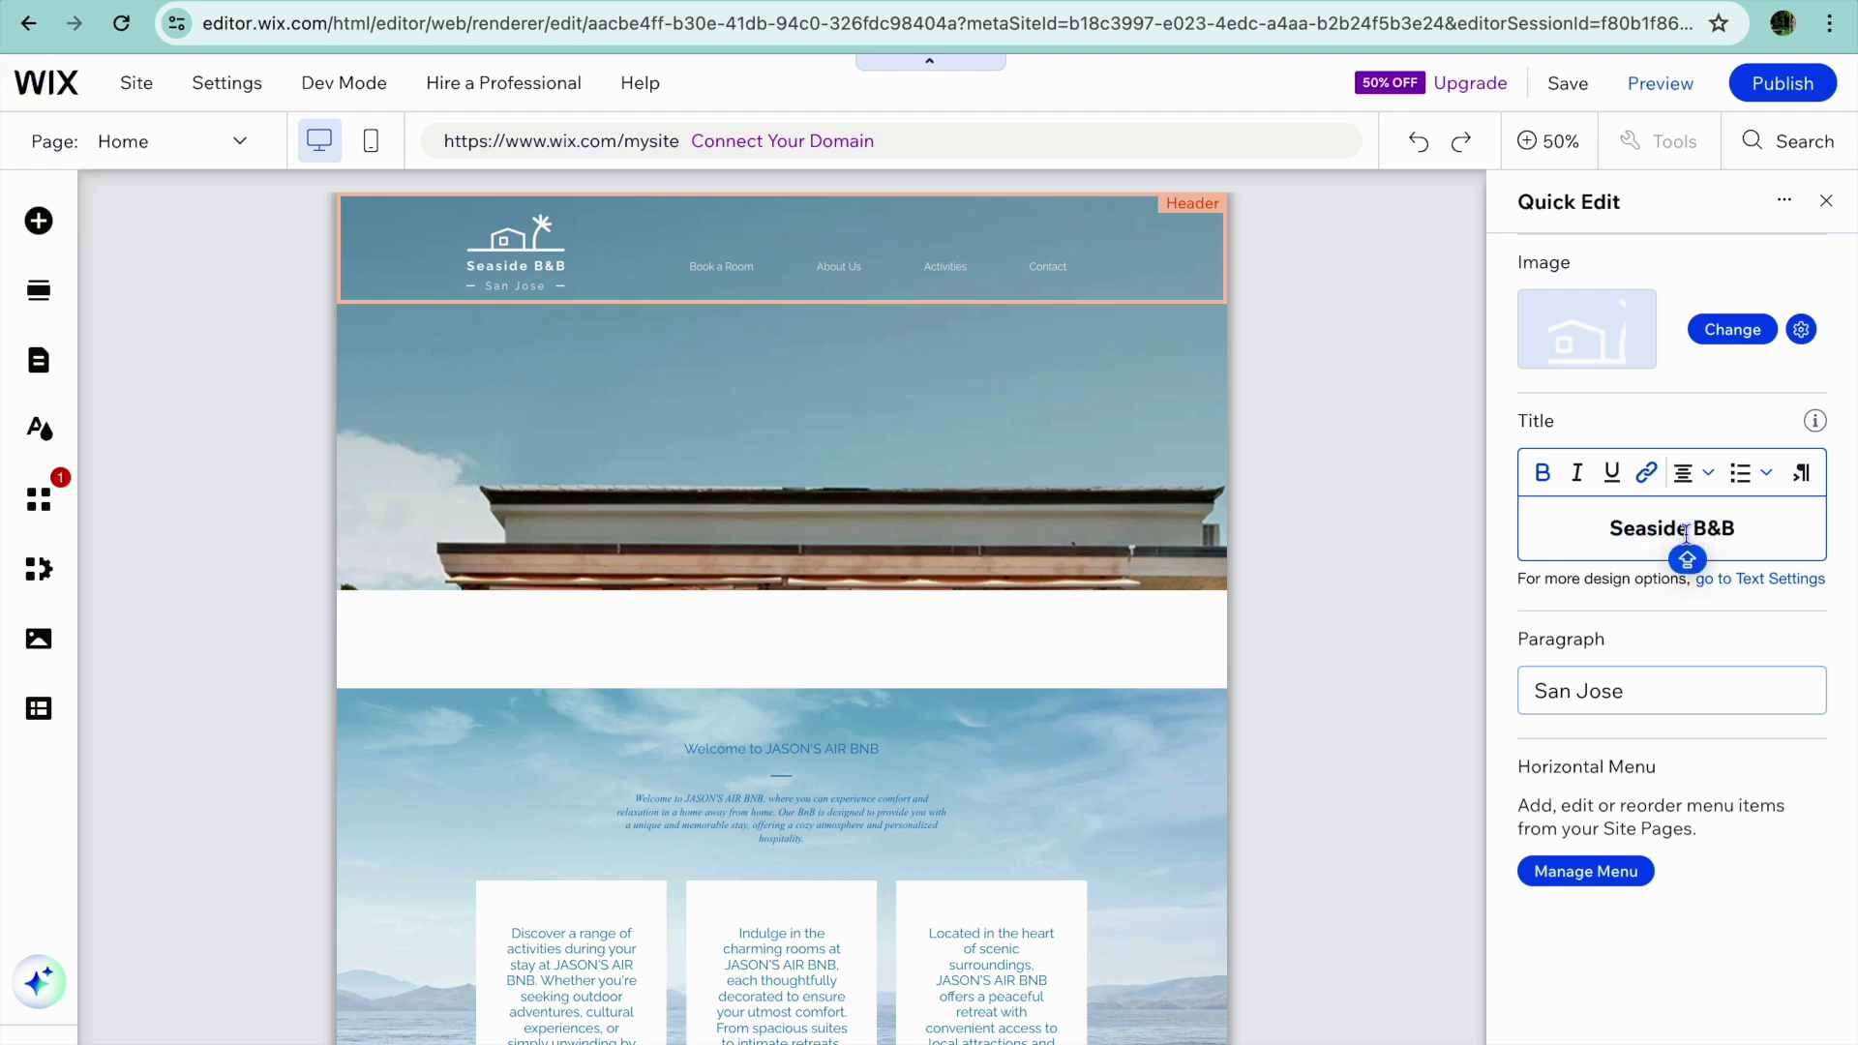
pyautogui.click(1693, 531)
pyautogui.moveTo(1690, 535); pyautogui.dragTo(1521, 537)
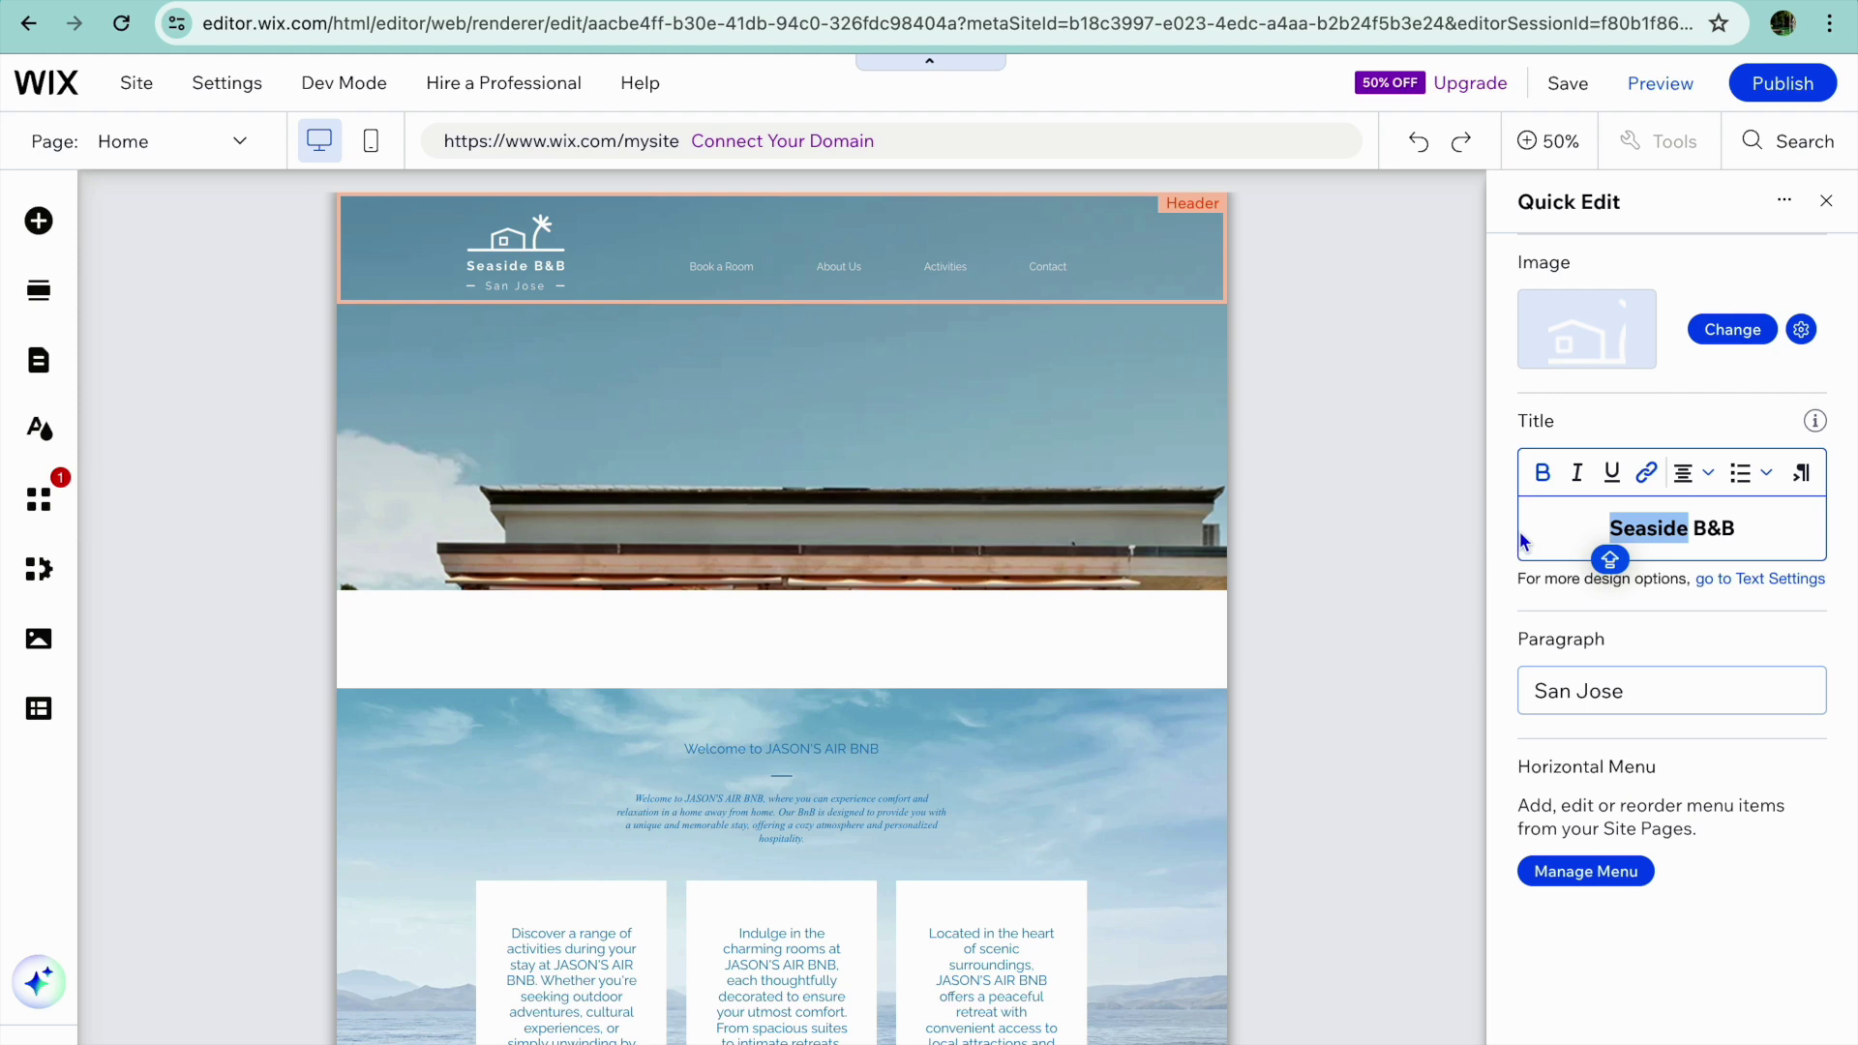
pyautogui.write('JASON')
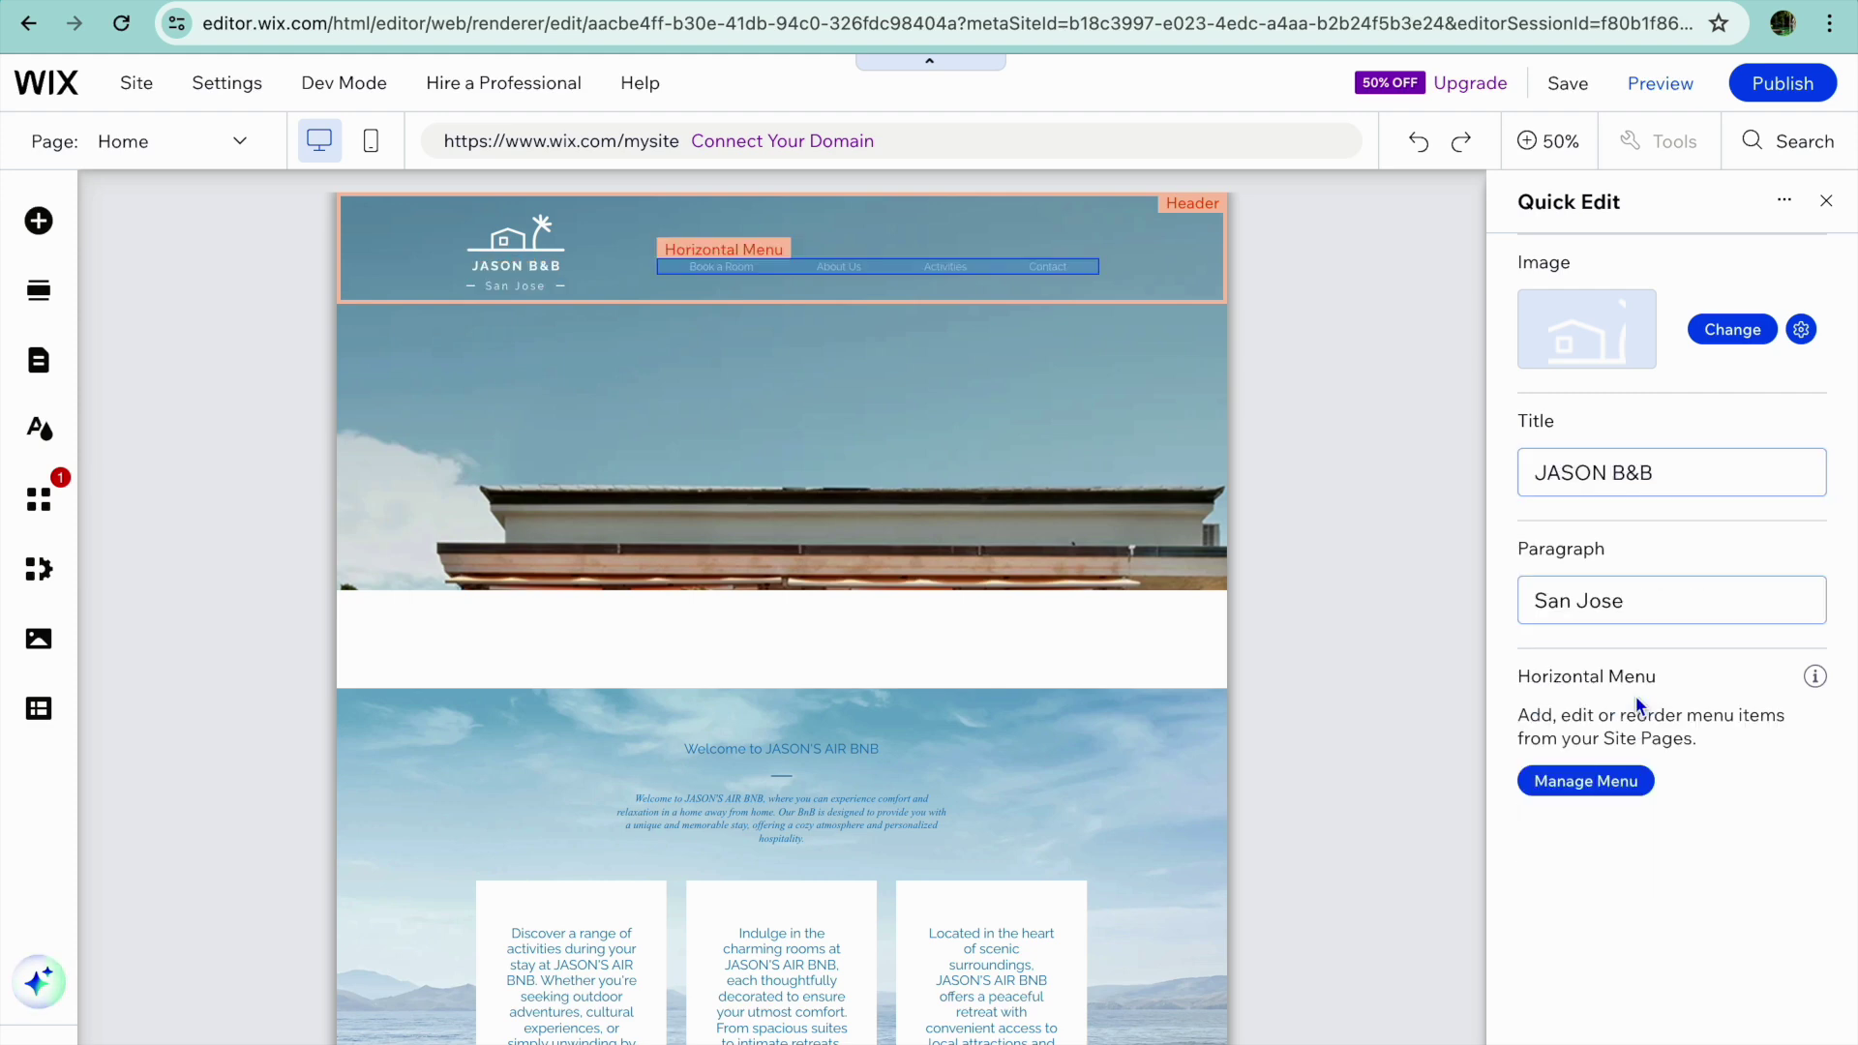
pyautogui.click(1625, 602)
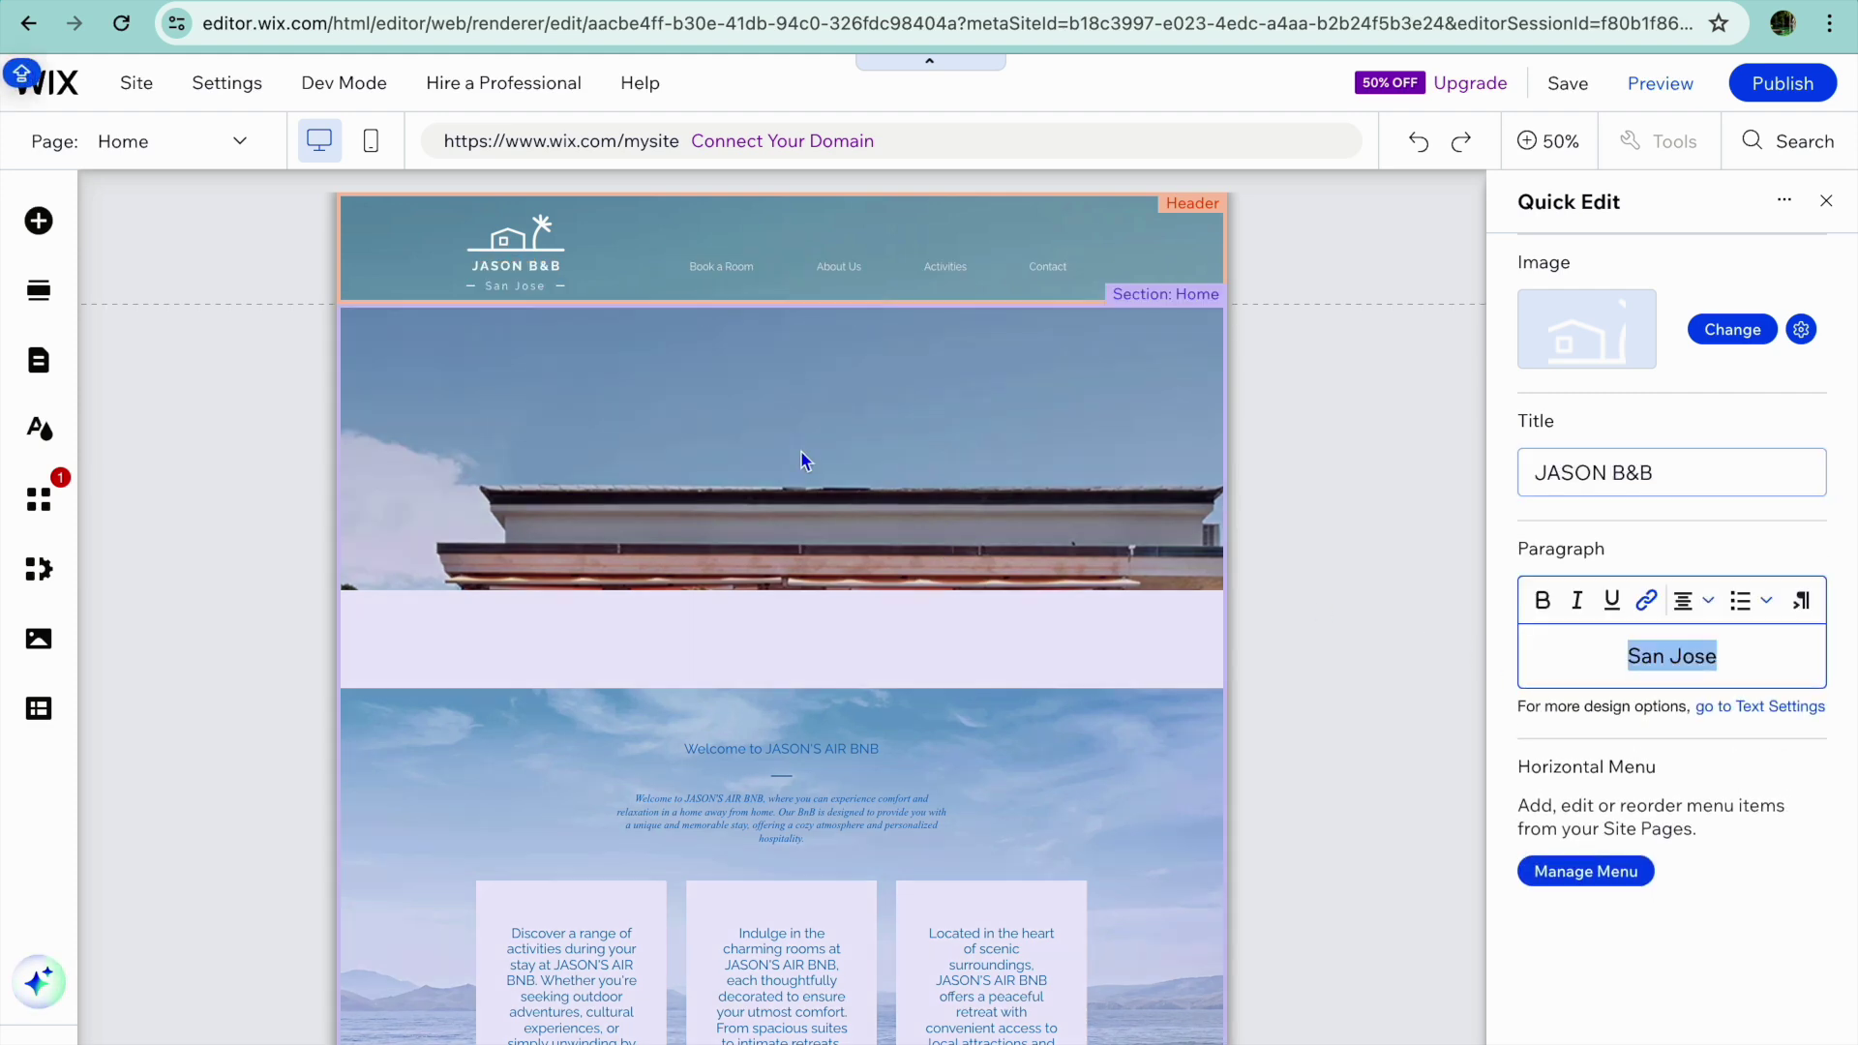
pyautogui.click(809, 447)
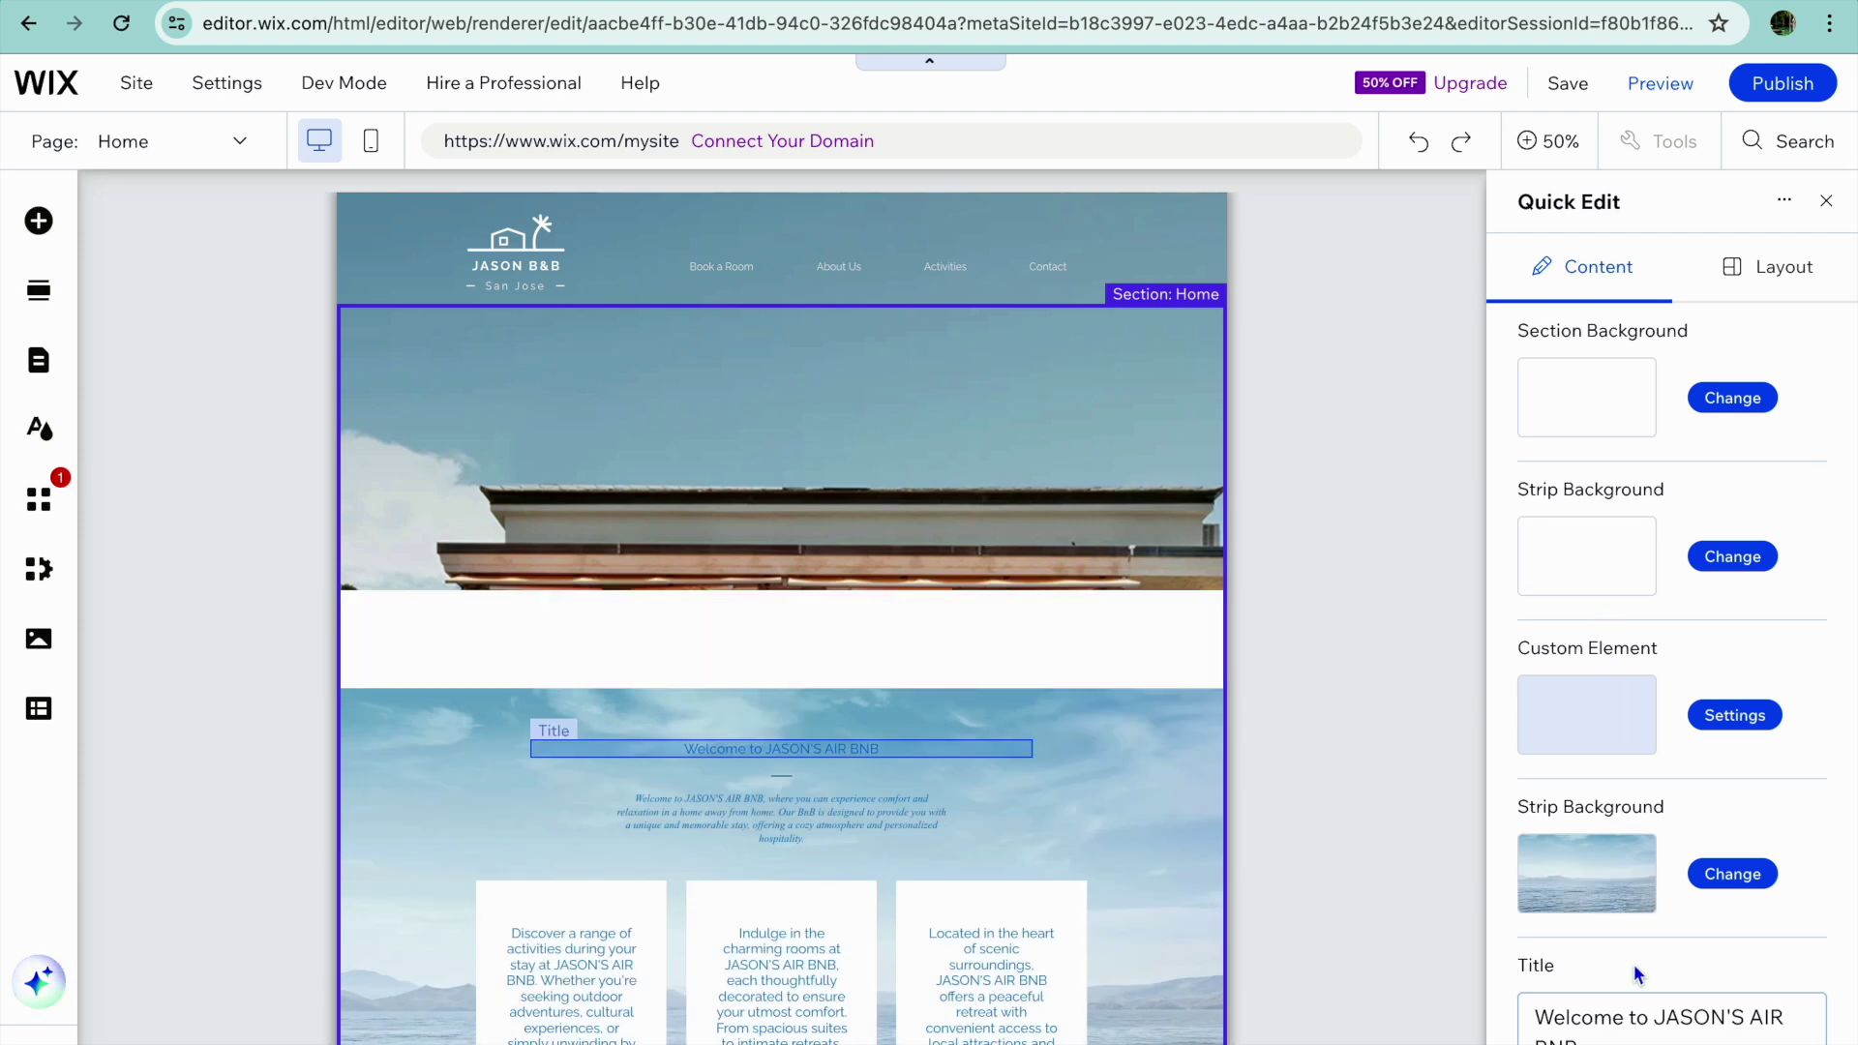
# Close Quick Edit and open the welcome paragraph under Welcome to JASON'S AIR BNB for editing.
pyautogui.click(1826, 203)
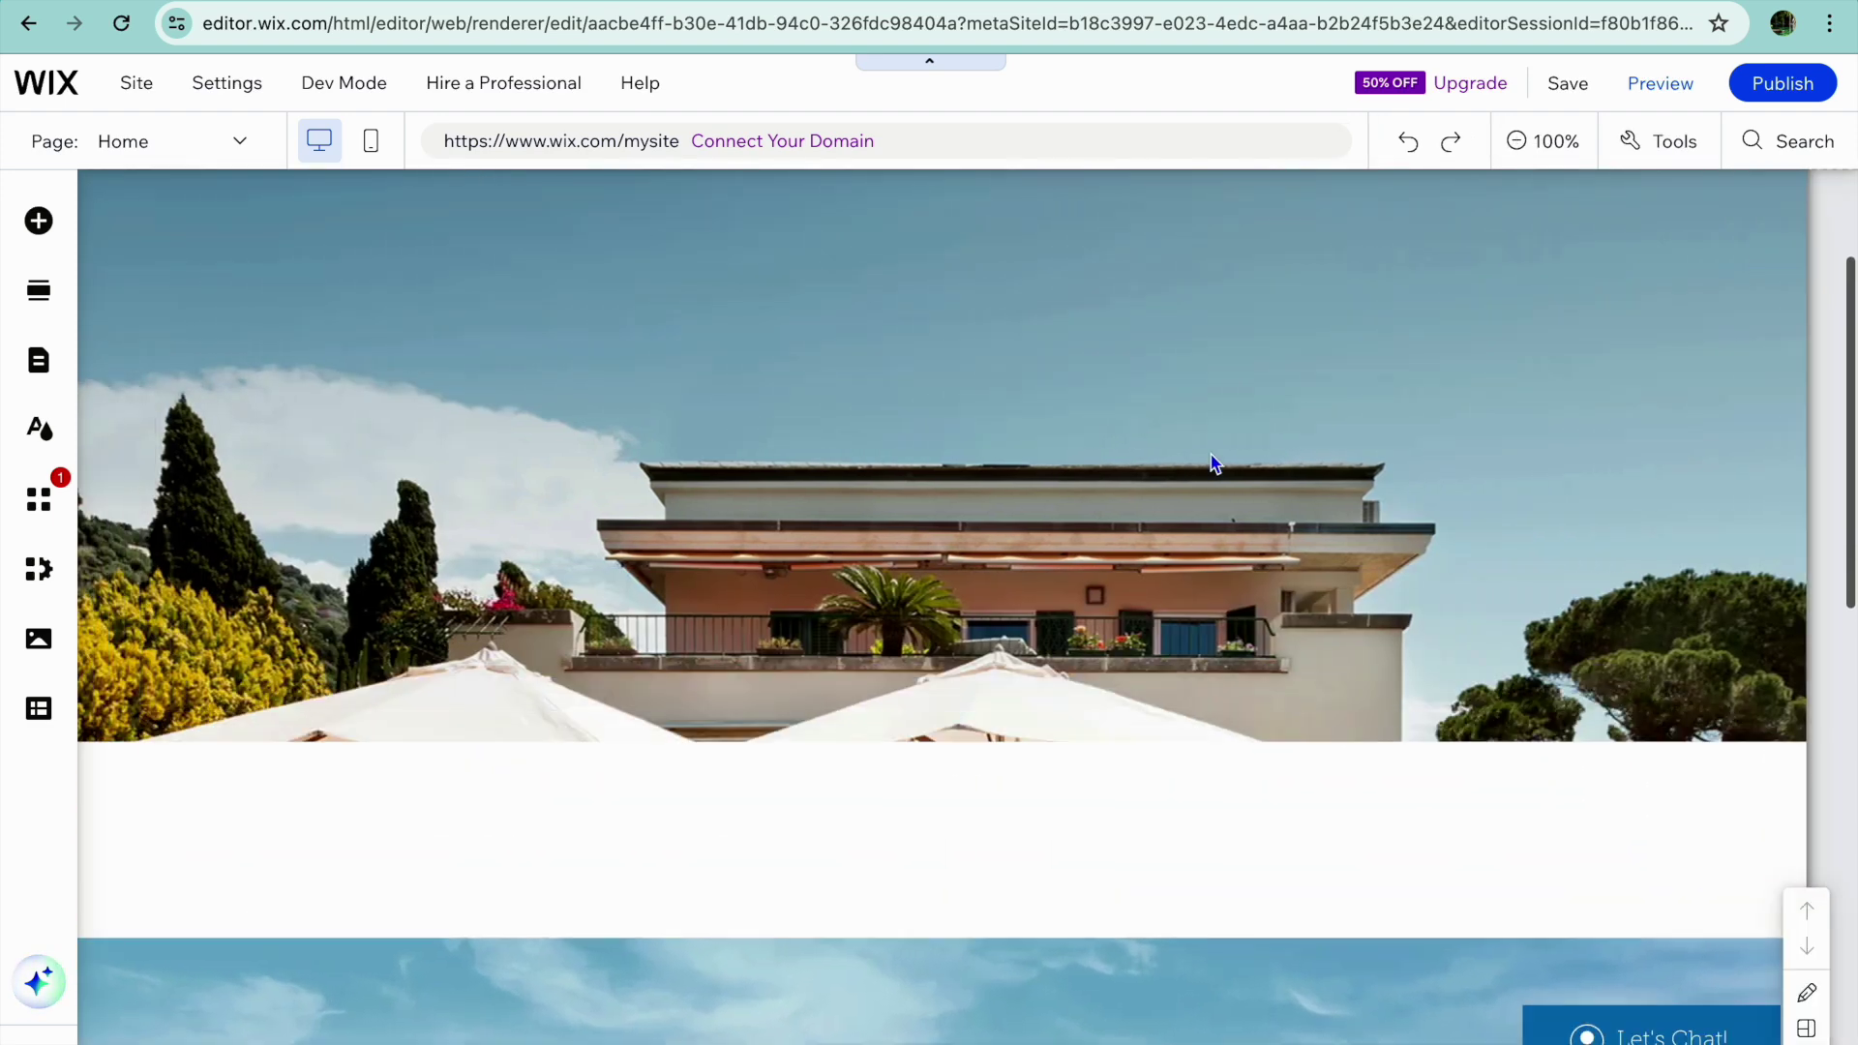
pyautogui.scroll(-5, 1212, 464)
pyautogui.scroll(-4, 1209, 451)
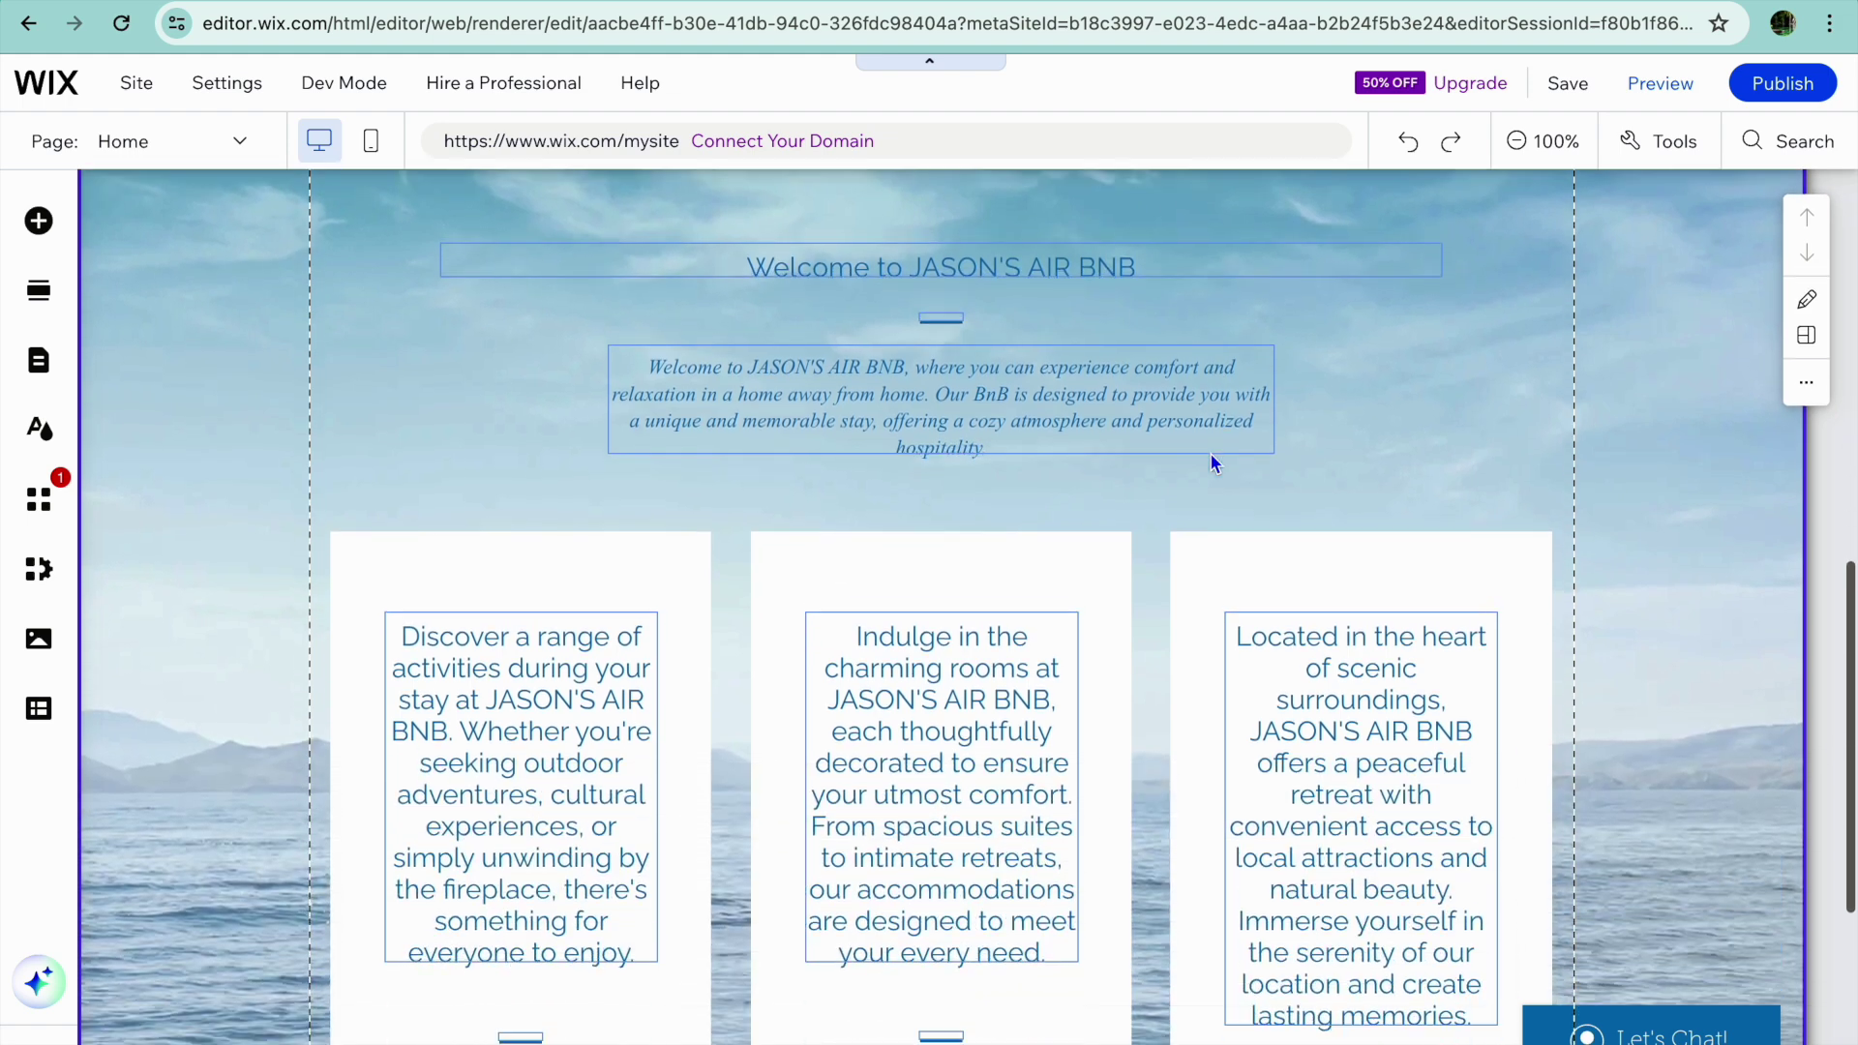
pyautogui.scroll(2, 1190, 402)
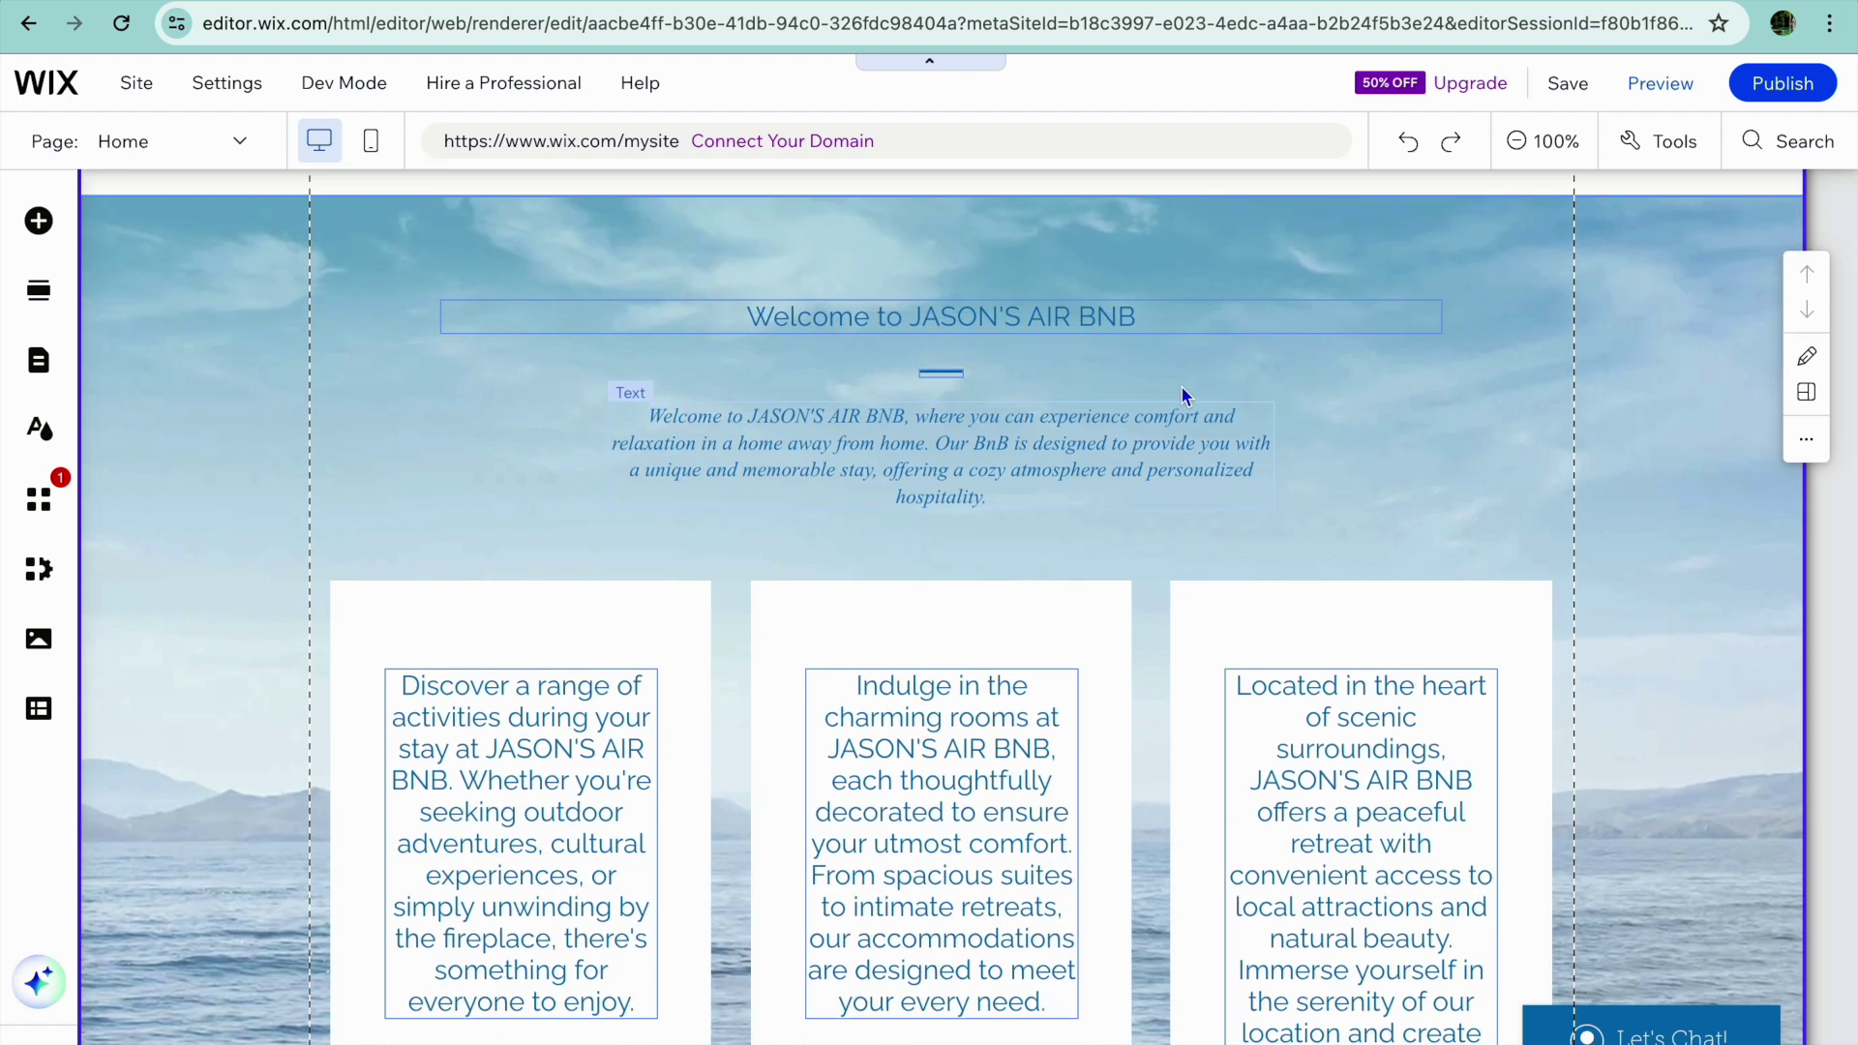
pyautogui.click(983, 442)
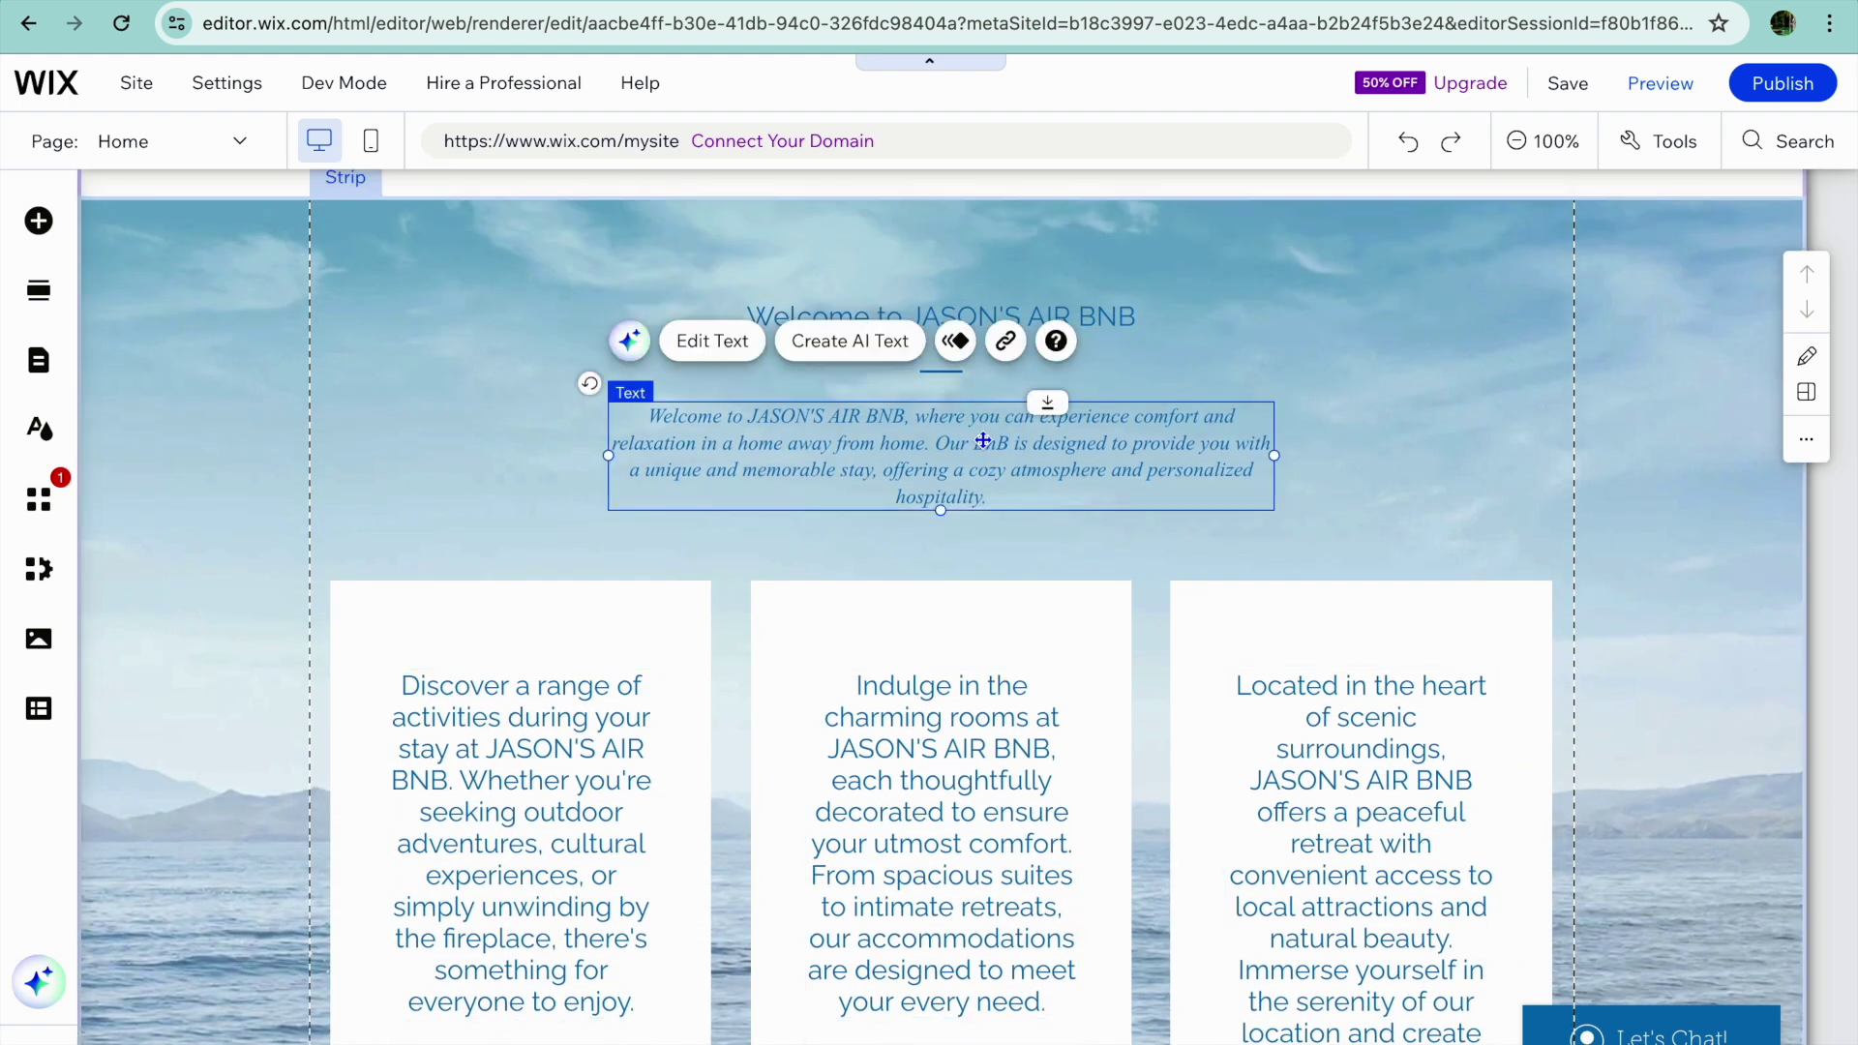
pyautogui.click(713, 340)
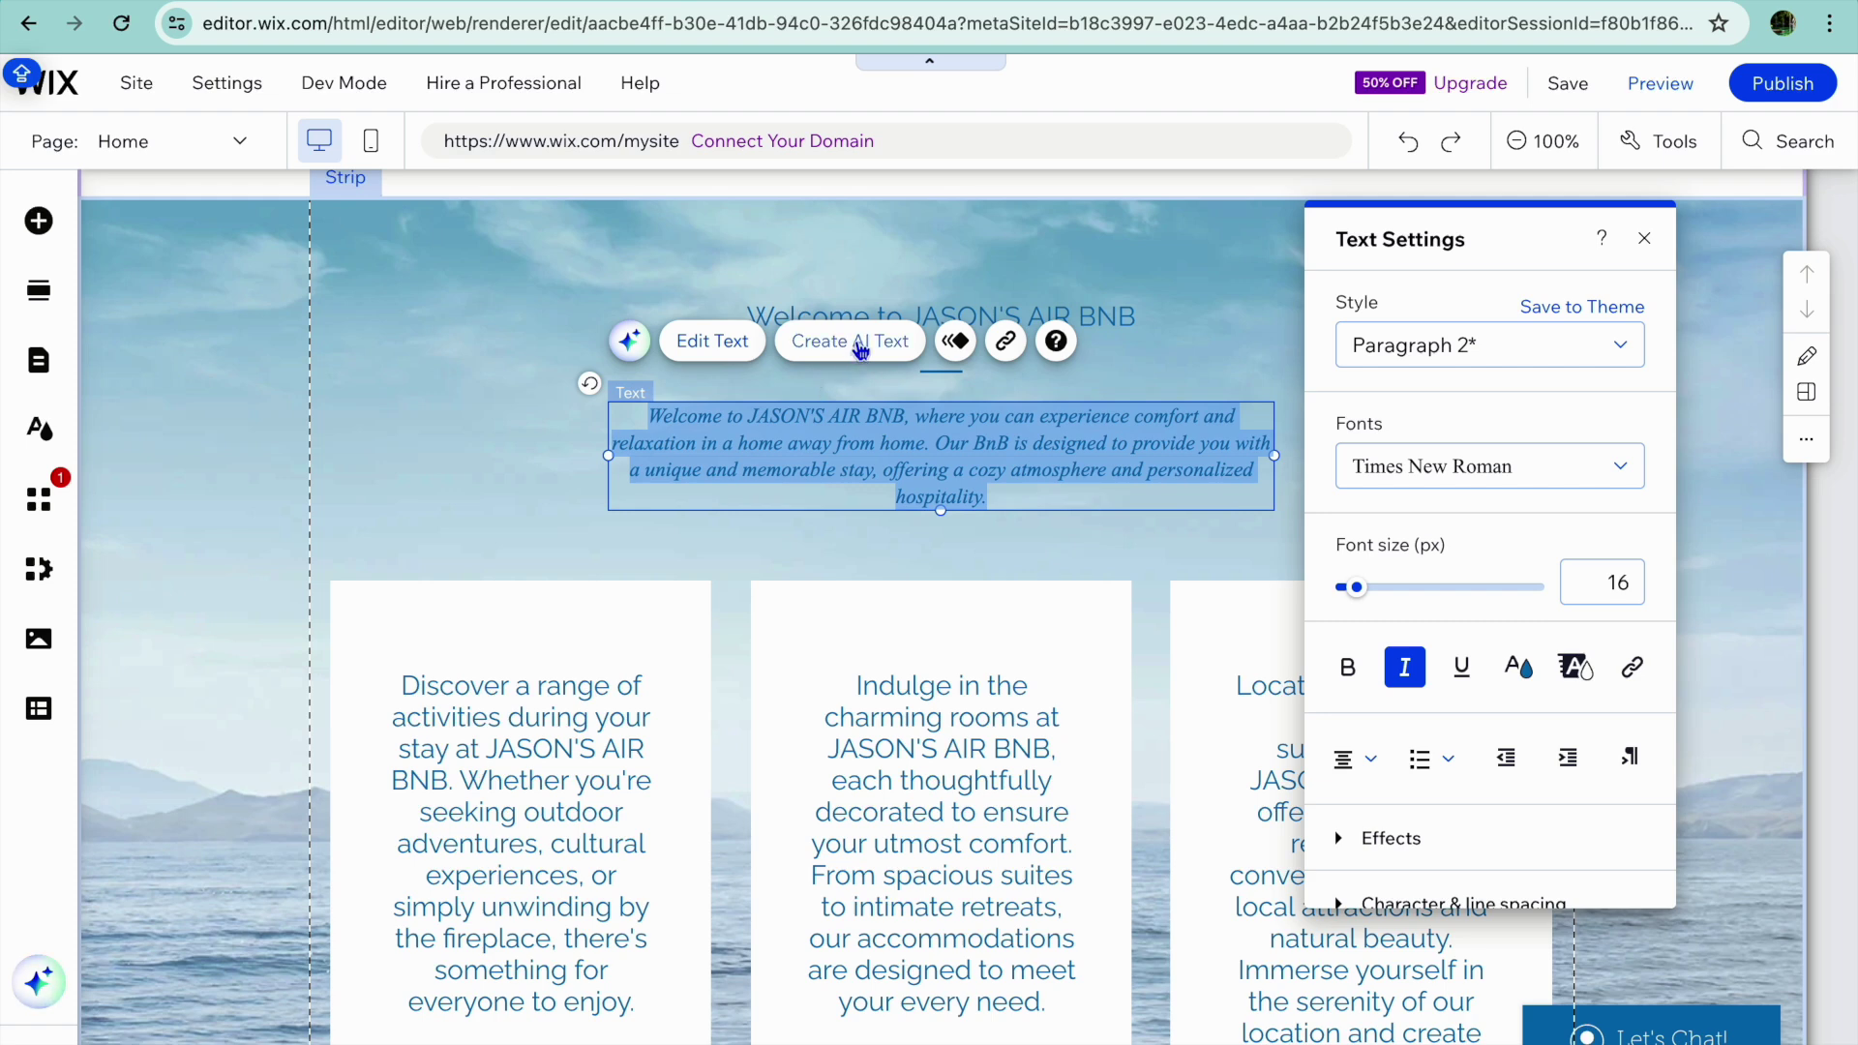
pyautogui.click(716, 586)
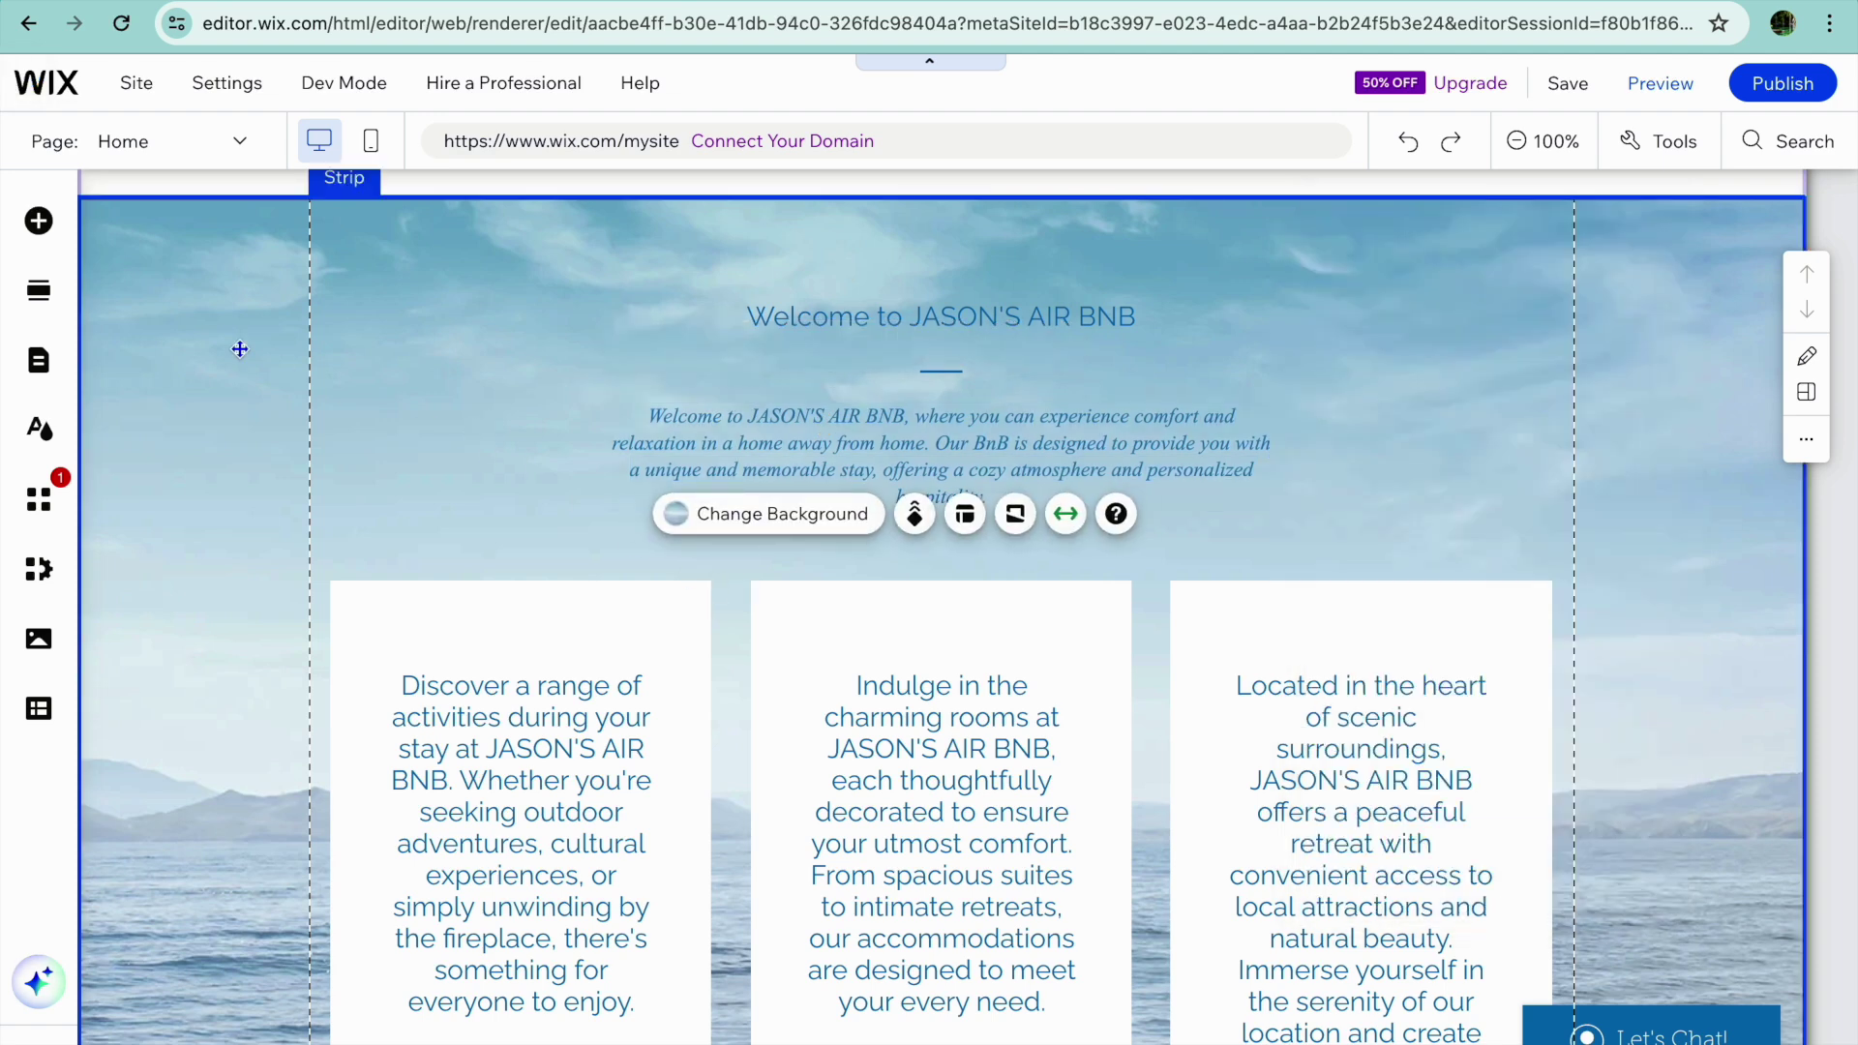
# Switch to the Book a Room page and scroll through it.
pyautogui.click(200, 153)
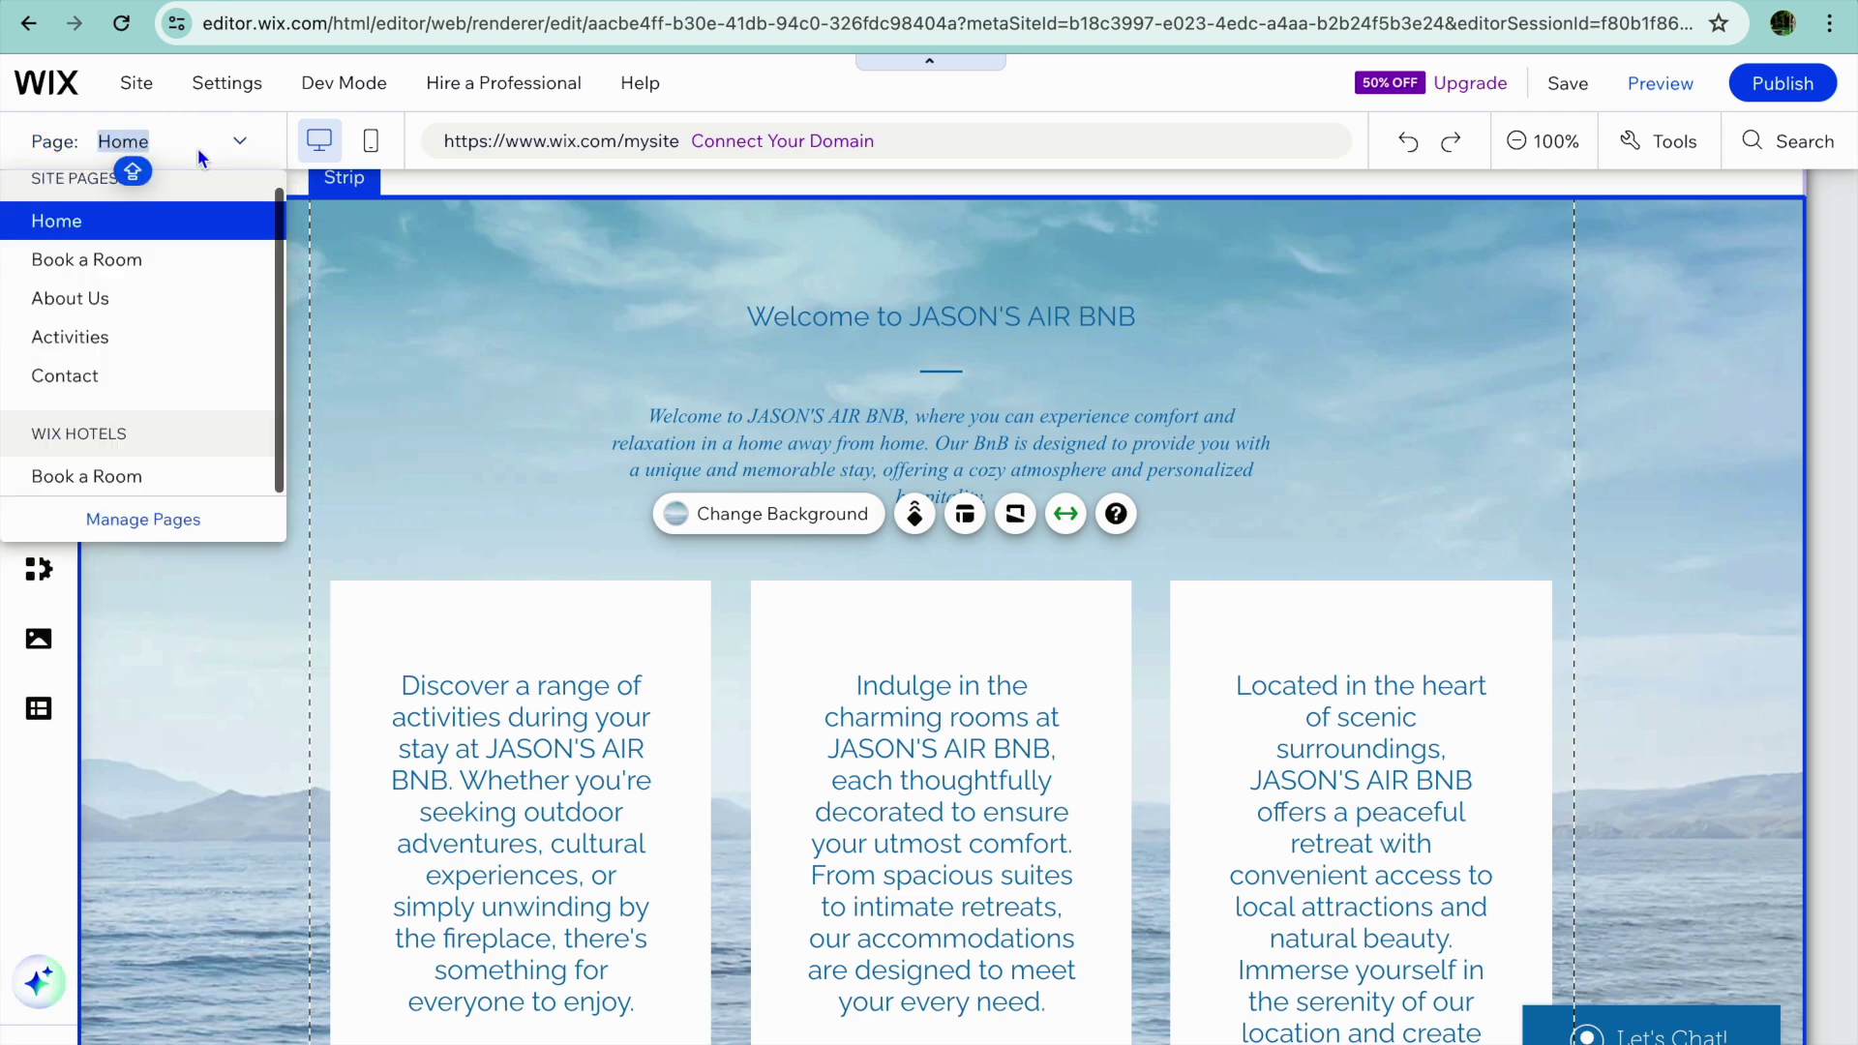
pyautogui.click(154, 280)
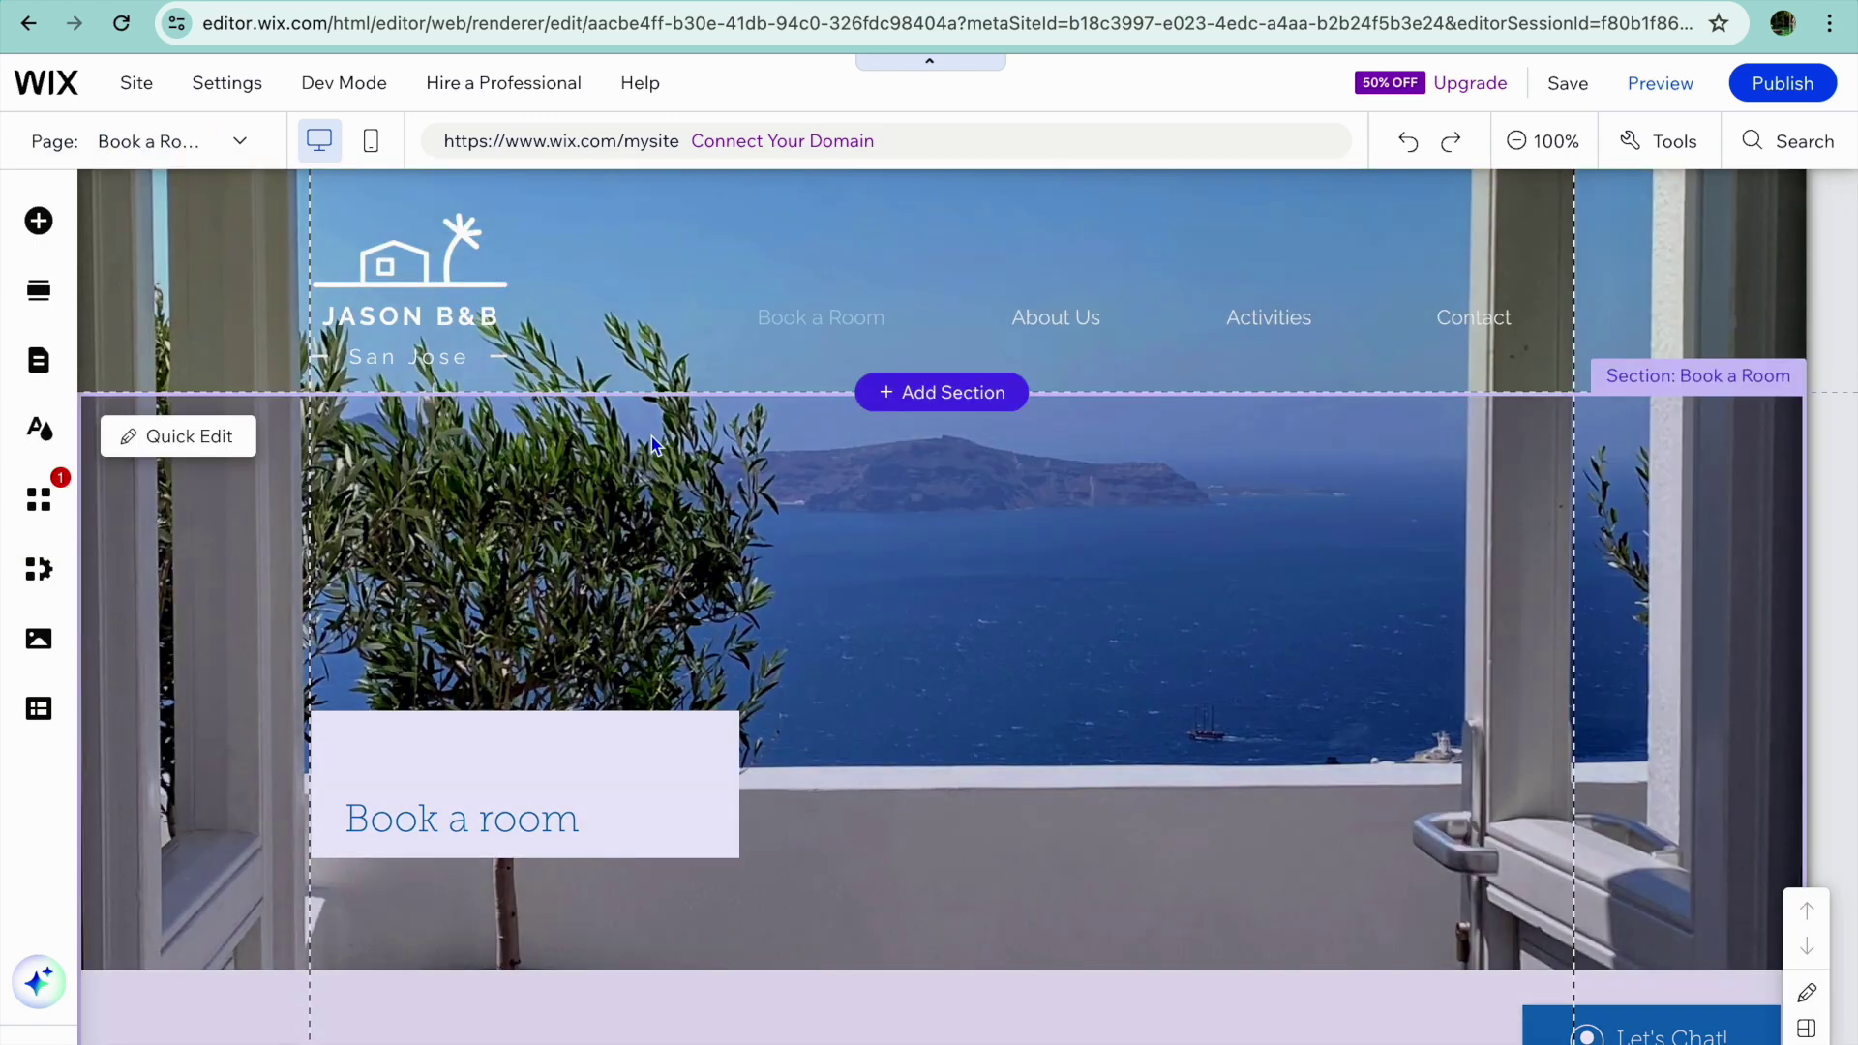
pyautogui.scroll(-10, 652, 437)
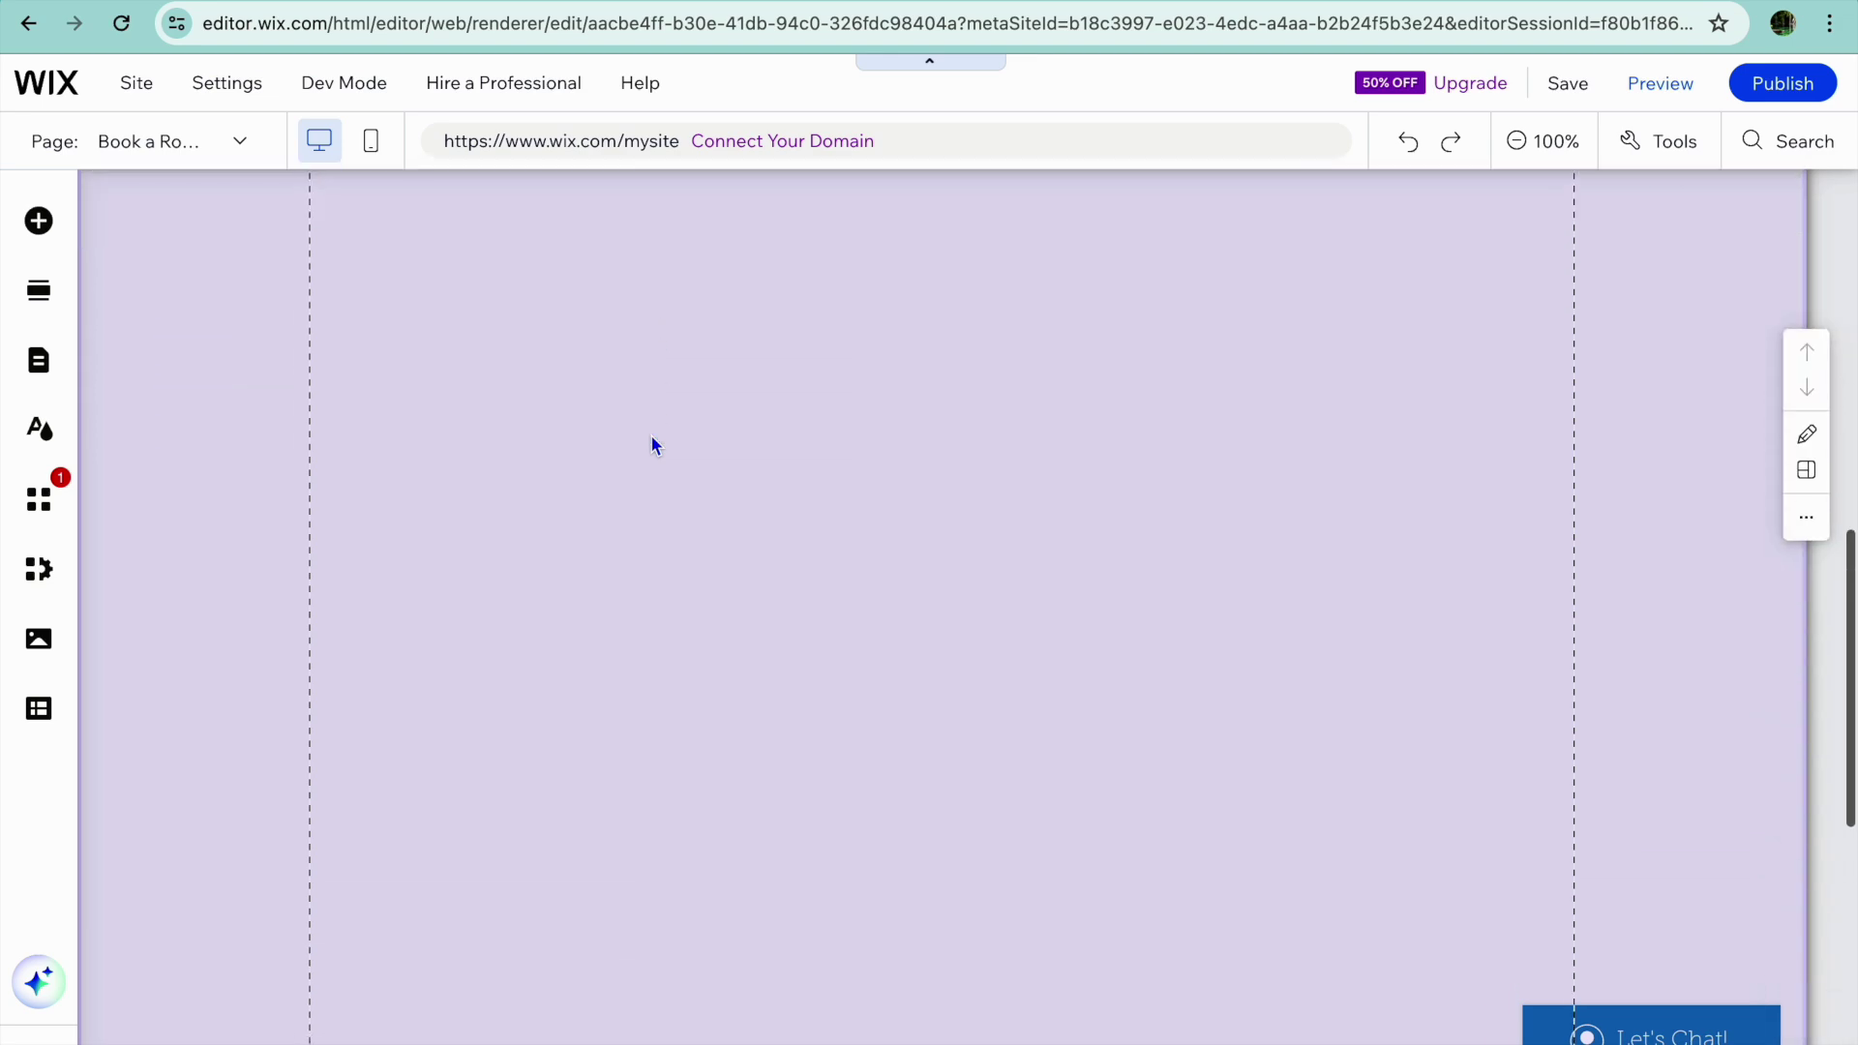
pyautogui.scroll(-3, 651, 445)
pyautogui.scroll(5, 651, 445)
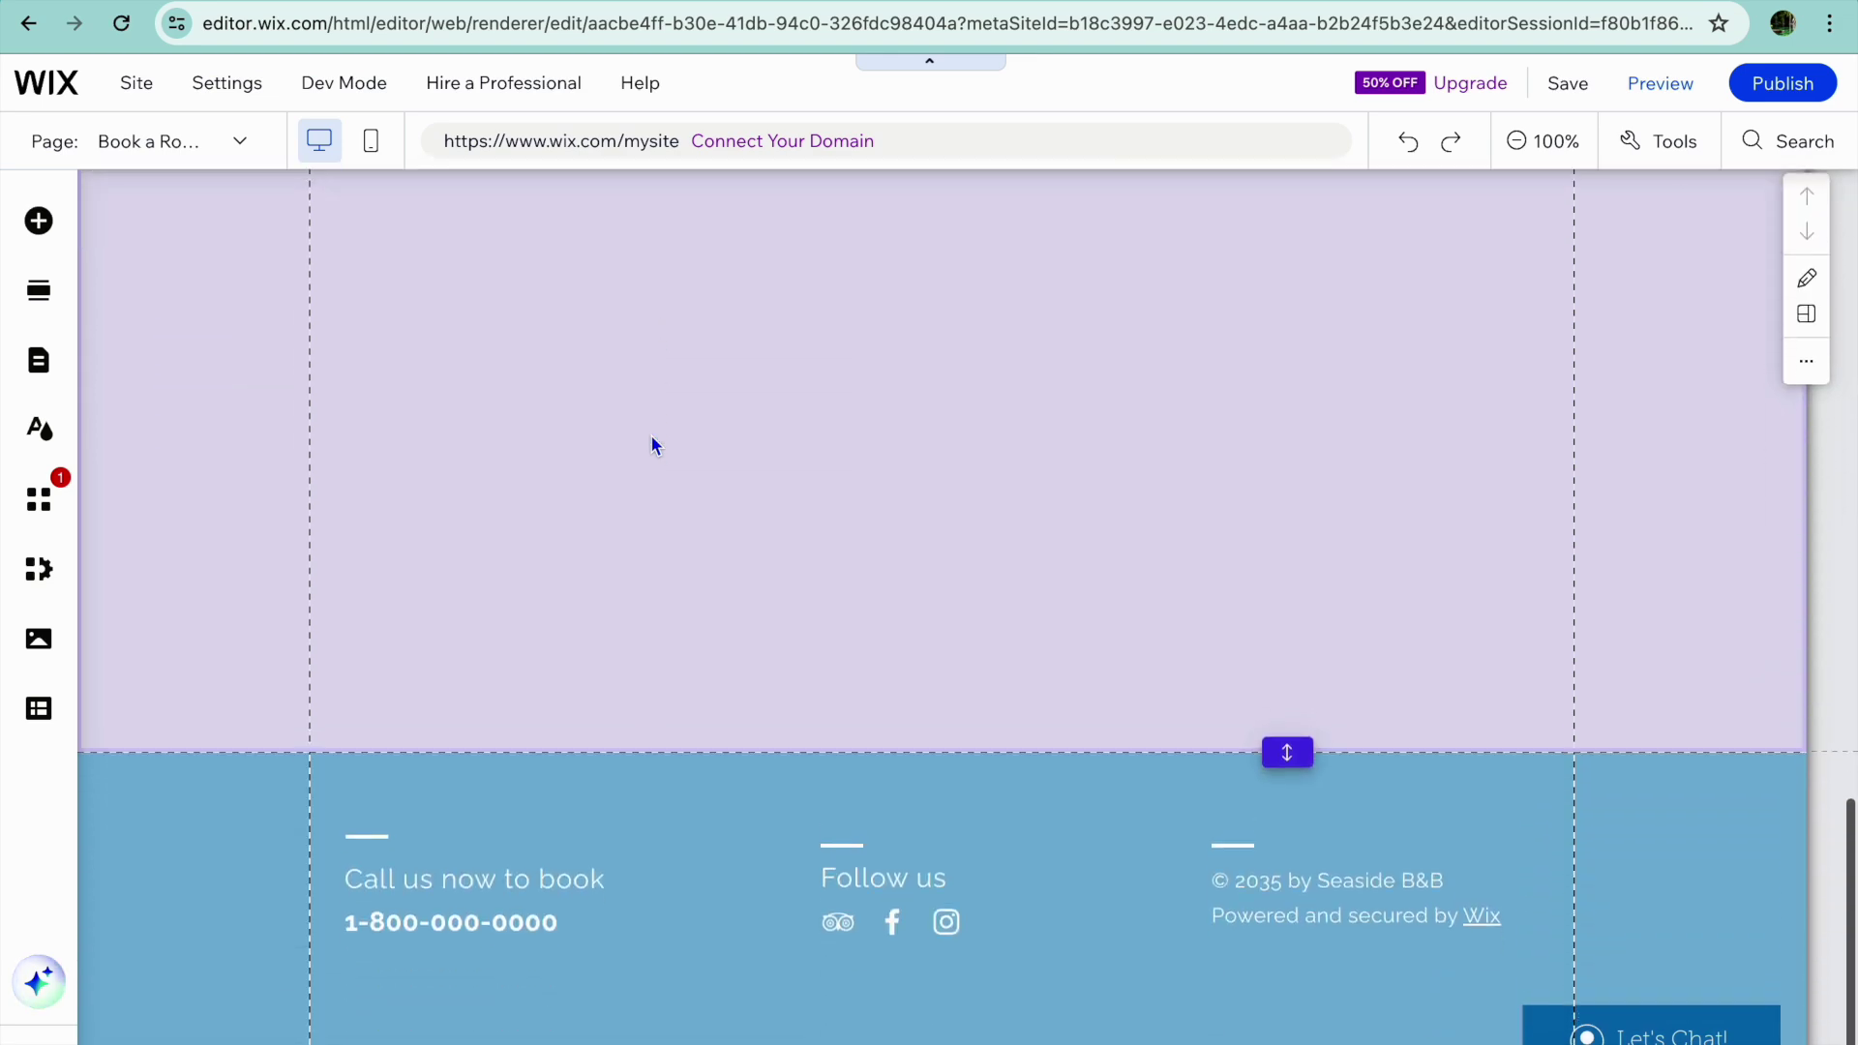
pyautogui.scroll(6, 652, 440)
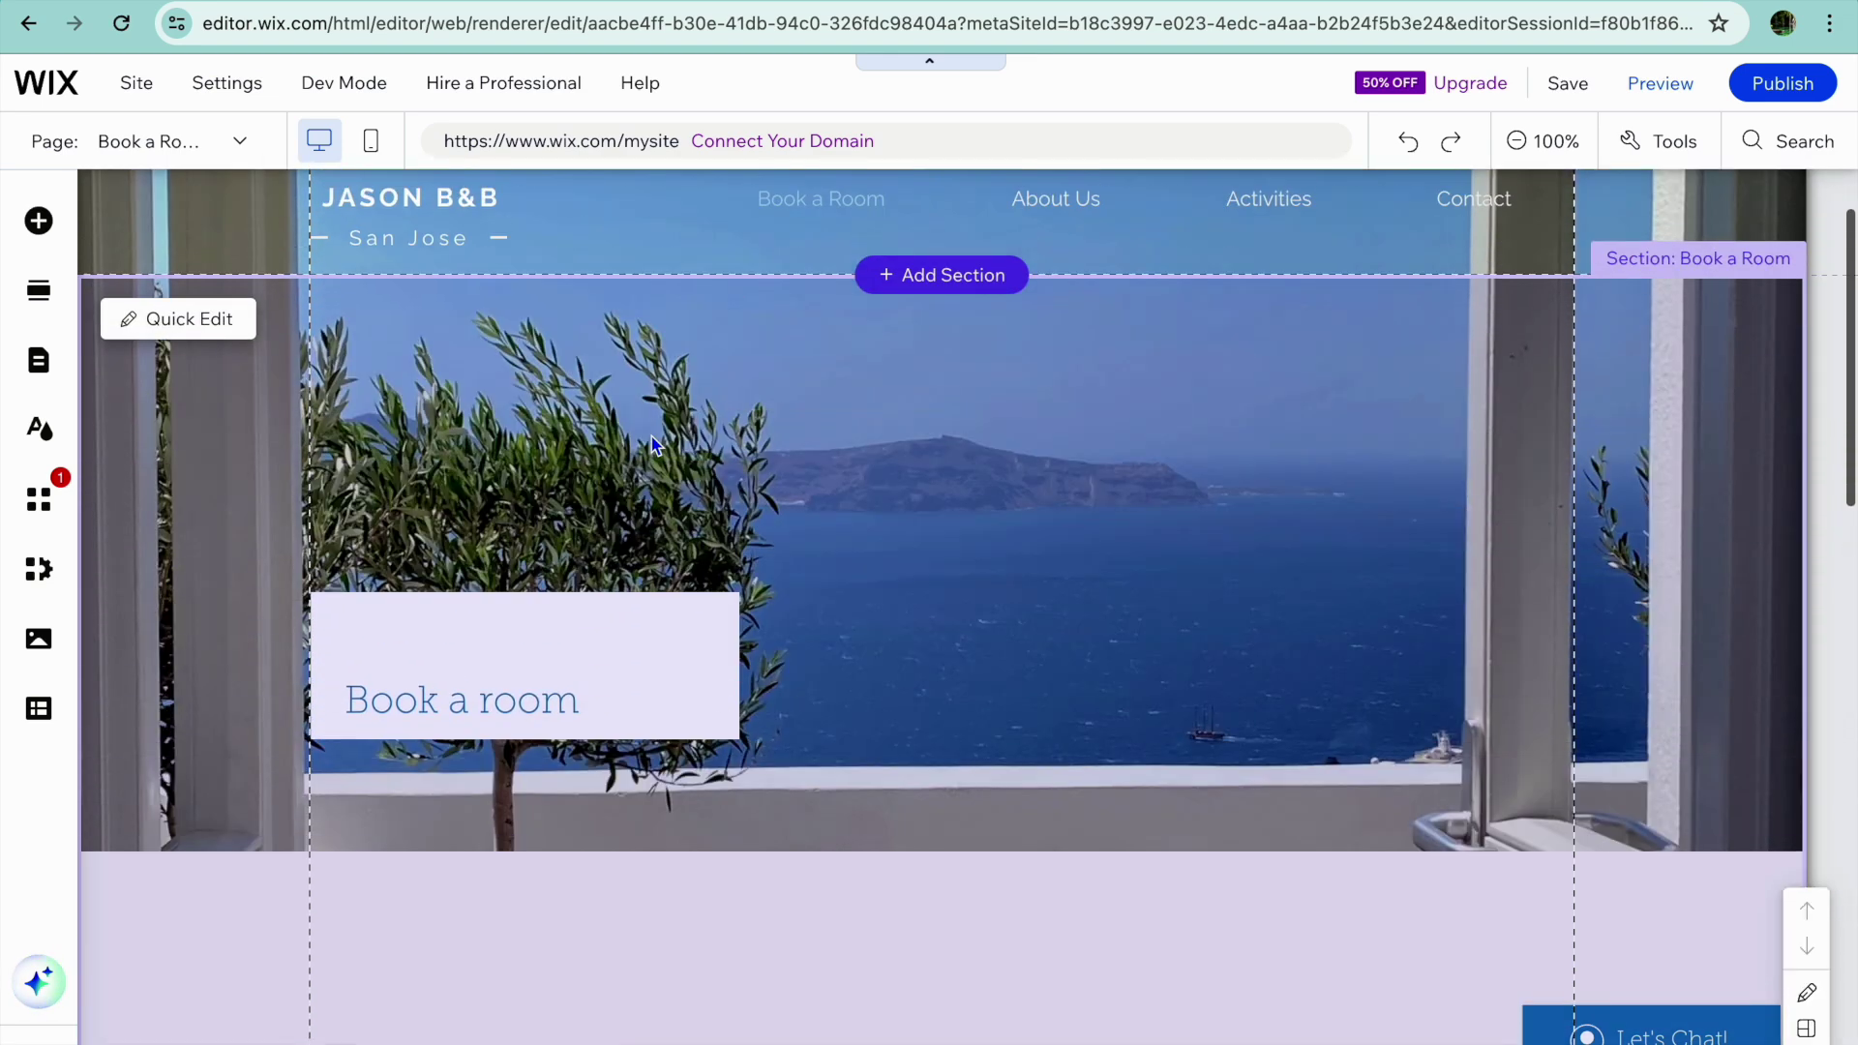
# Move to the About Us page and scroll through its Discover Your Home Away From Home content.
pyautogui.click(176, 339)
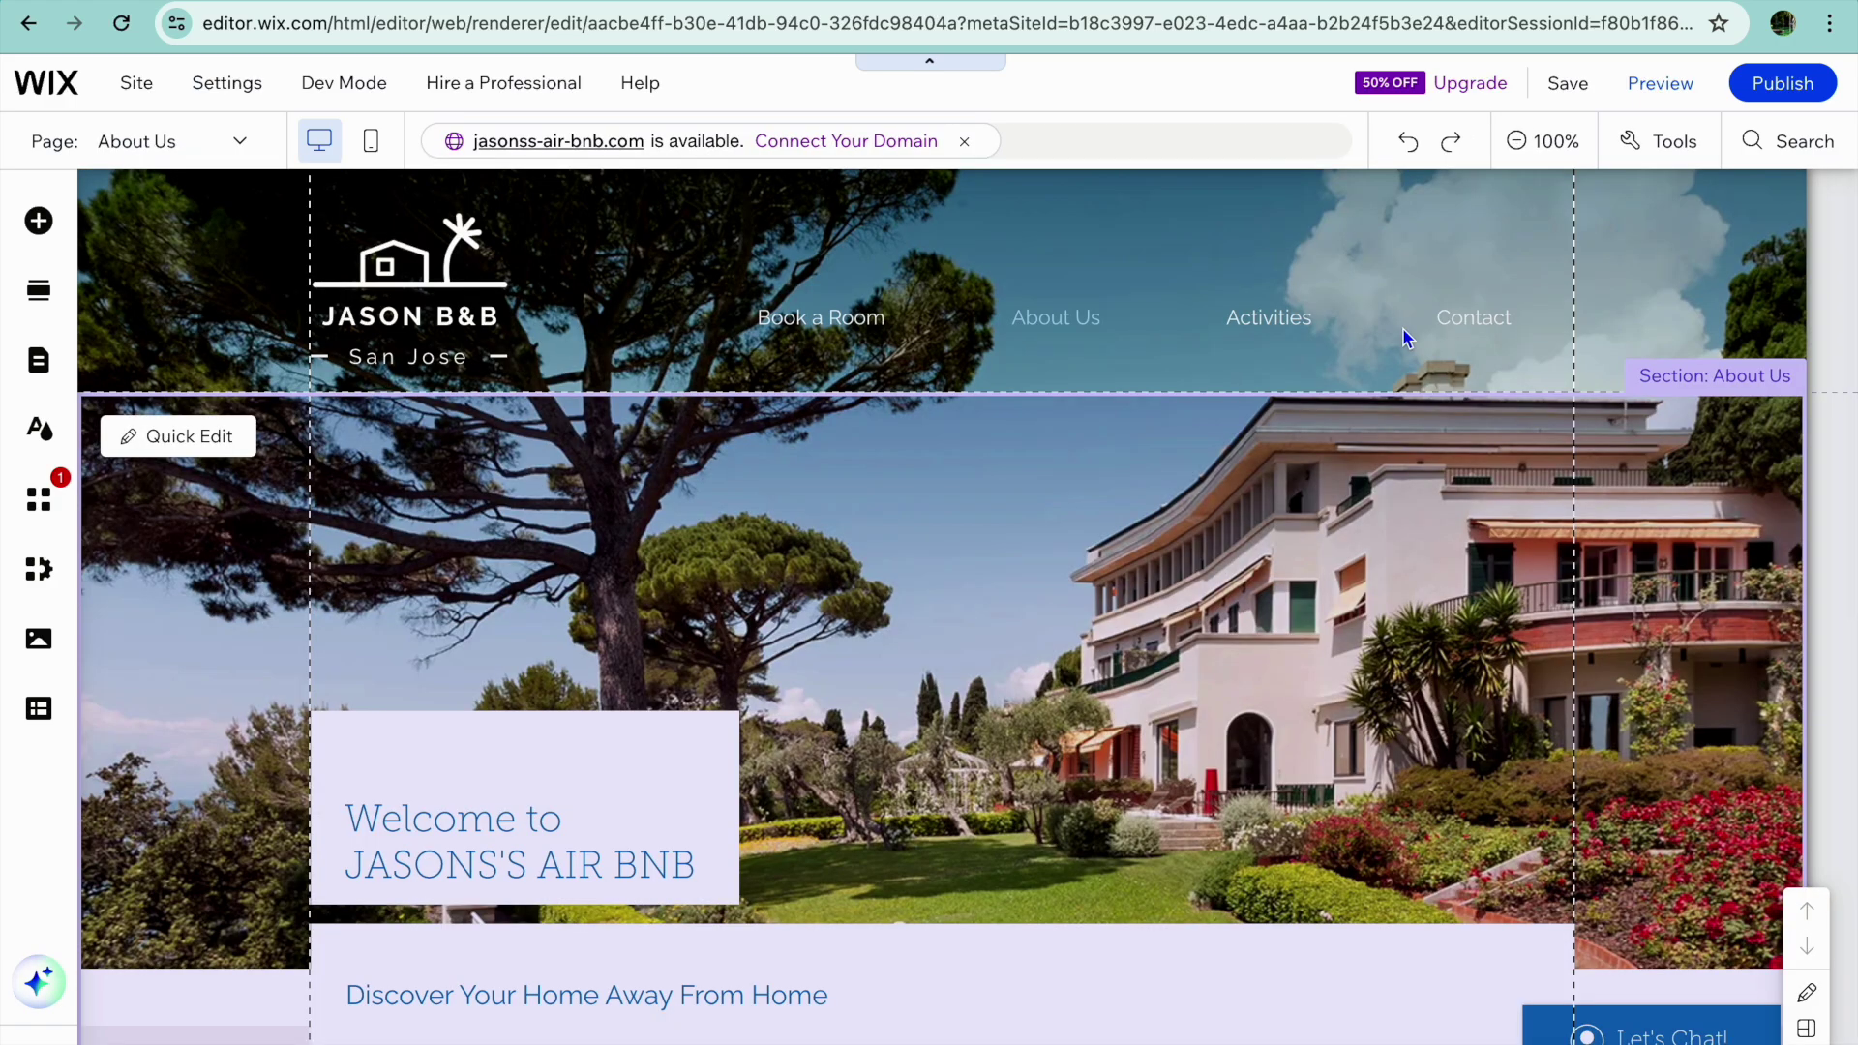
pyautogui.scroll(-1, 889, 640)
pyautogui.scroll(-6, 889, 640)
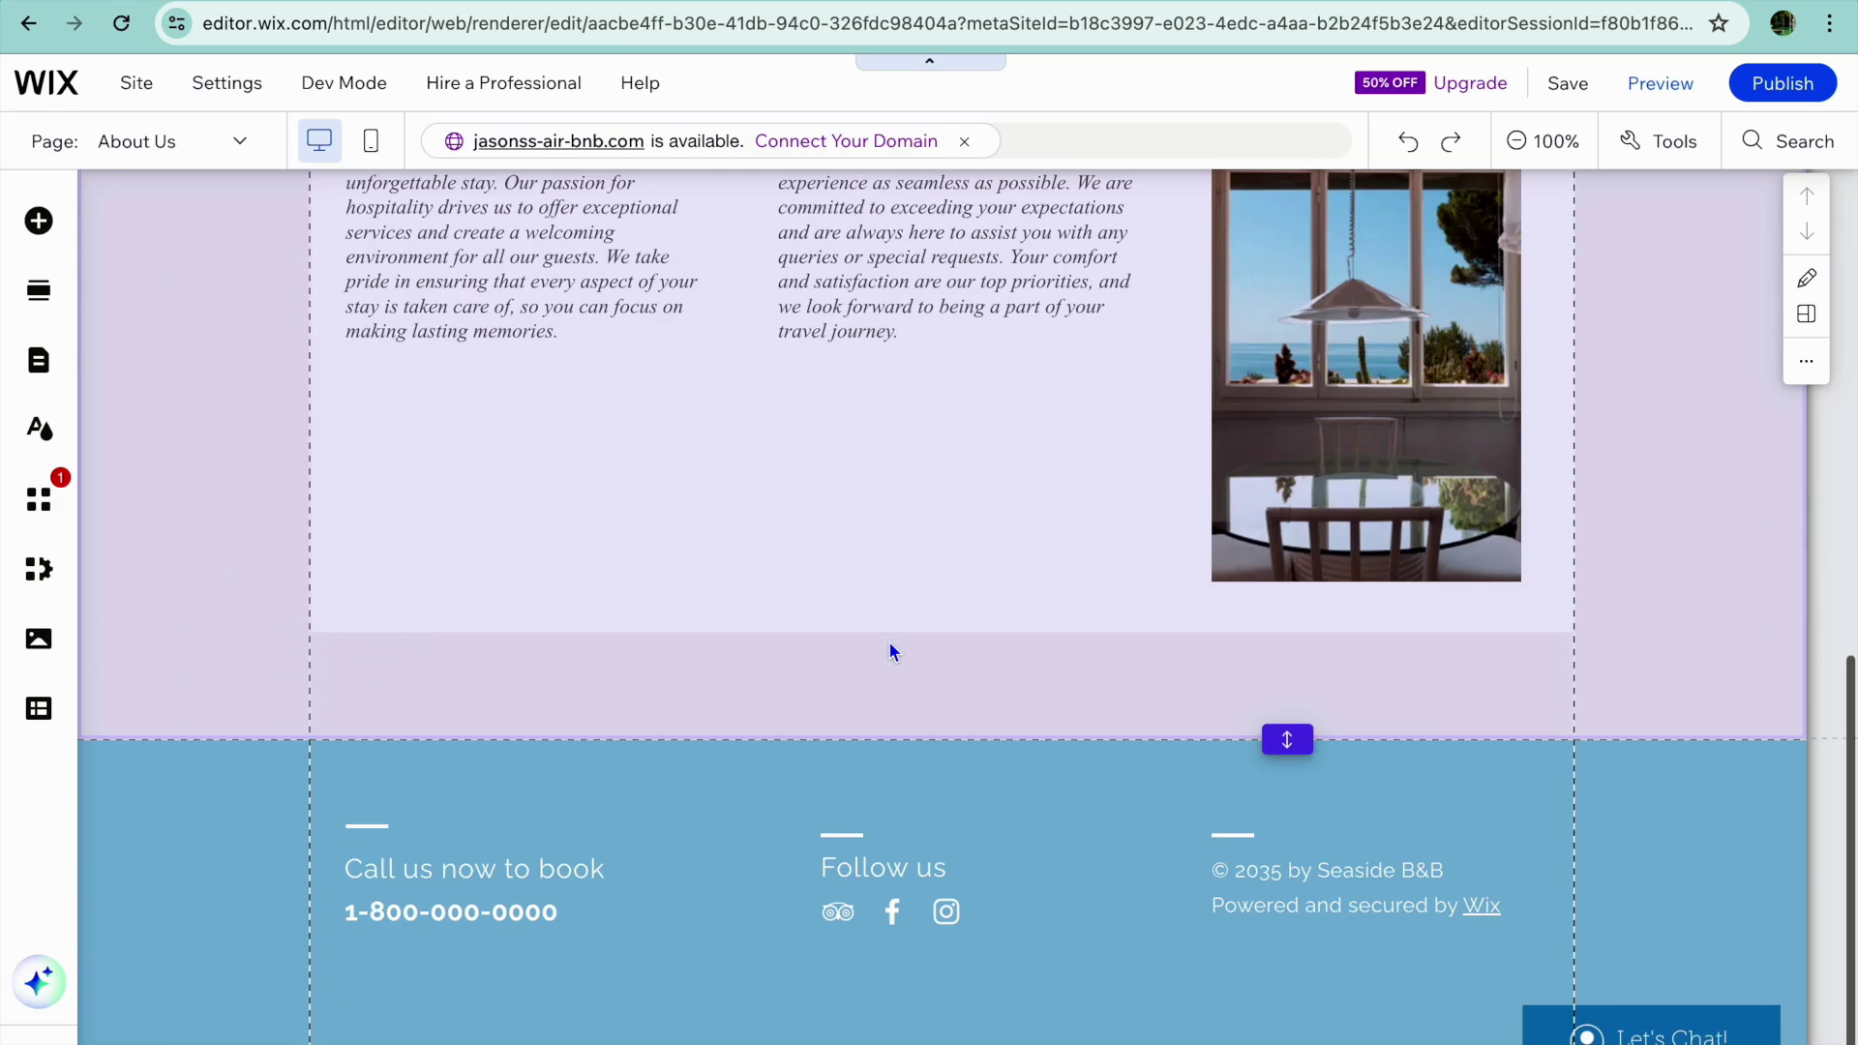
pyautogui.scroll(8, 892, 651)
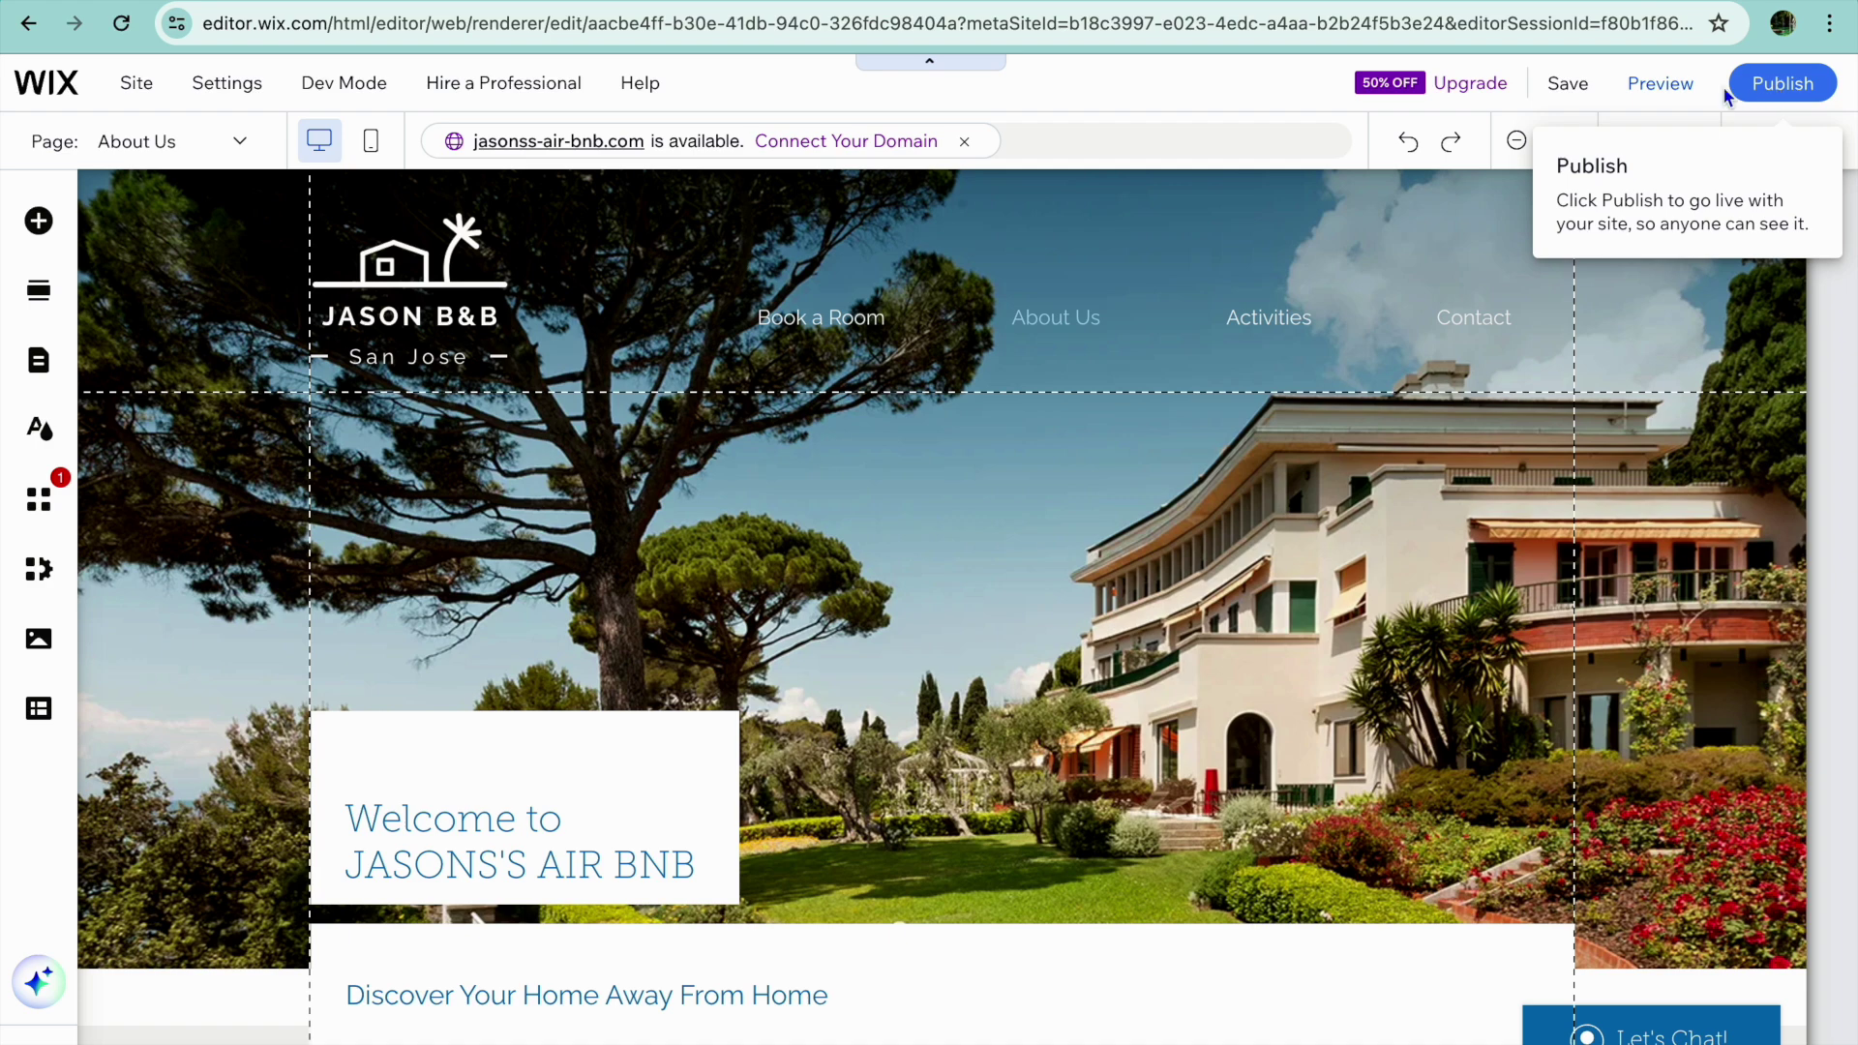
# Preview the site, visit Book a room, then return Home via the logo and scroll through it.
pyautogui.click(1666, 84)
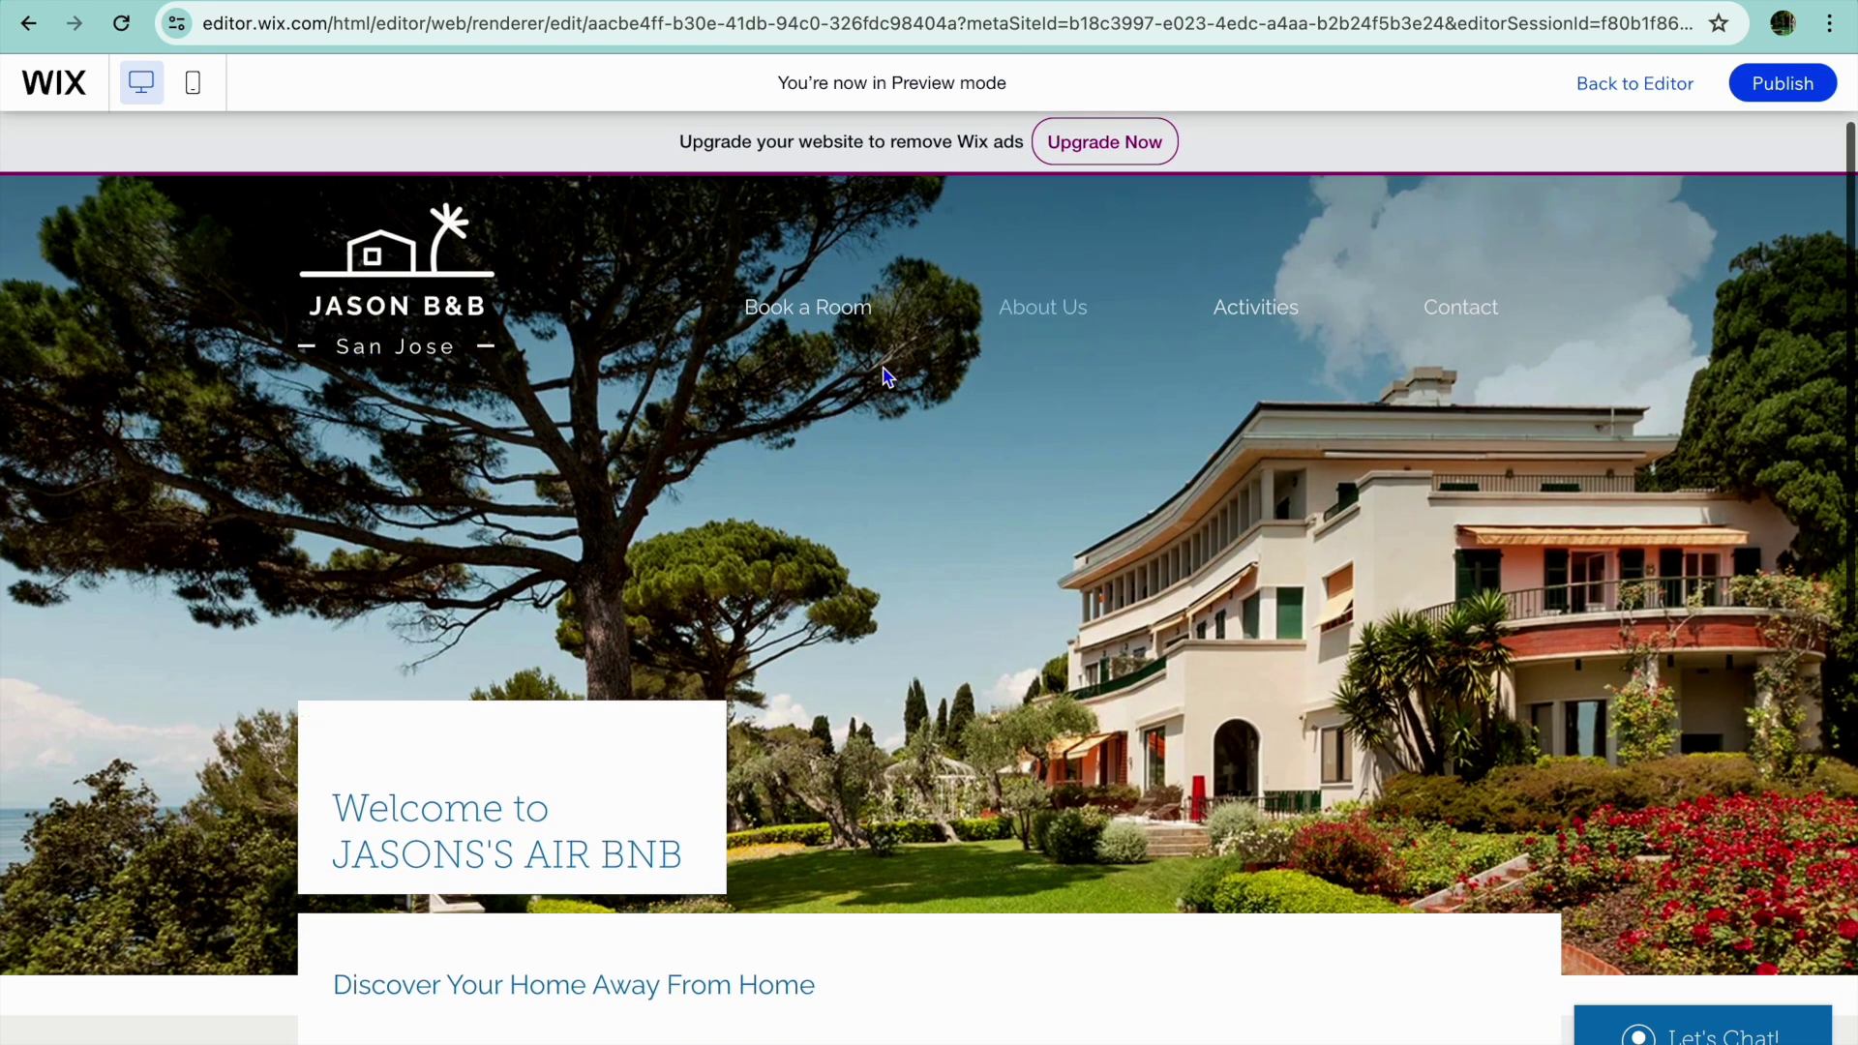
pyautogui.scroll(-10, 883, 367)
pyautogui.scroll(10, 882, 368)
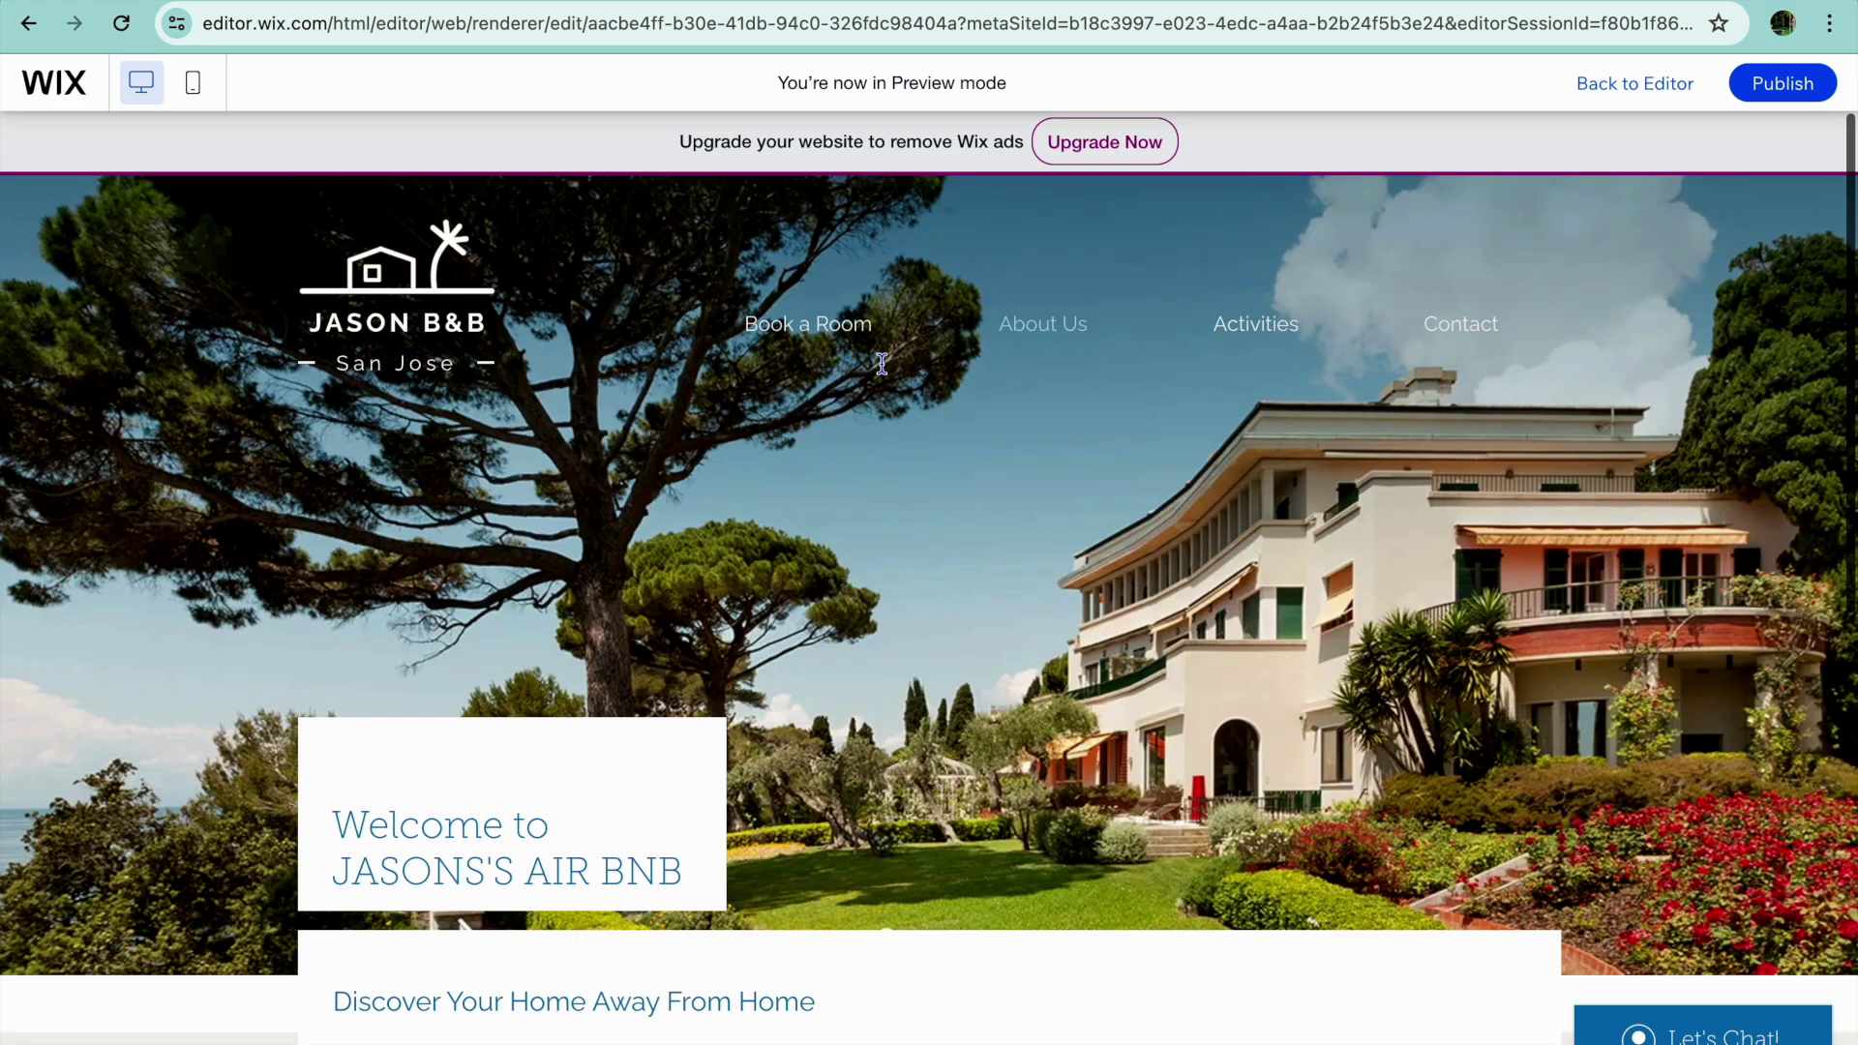
pyautogui.click(810, 332)
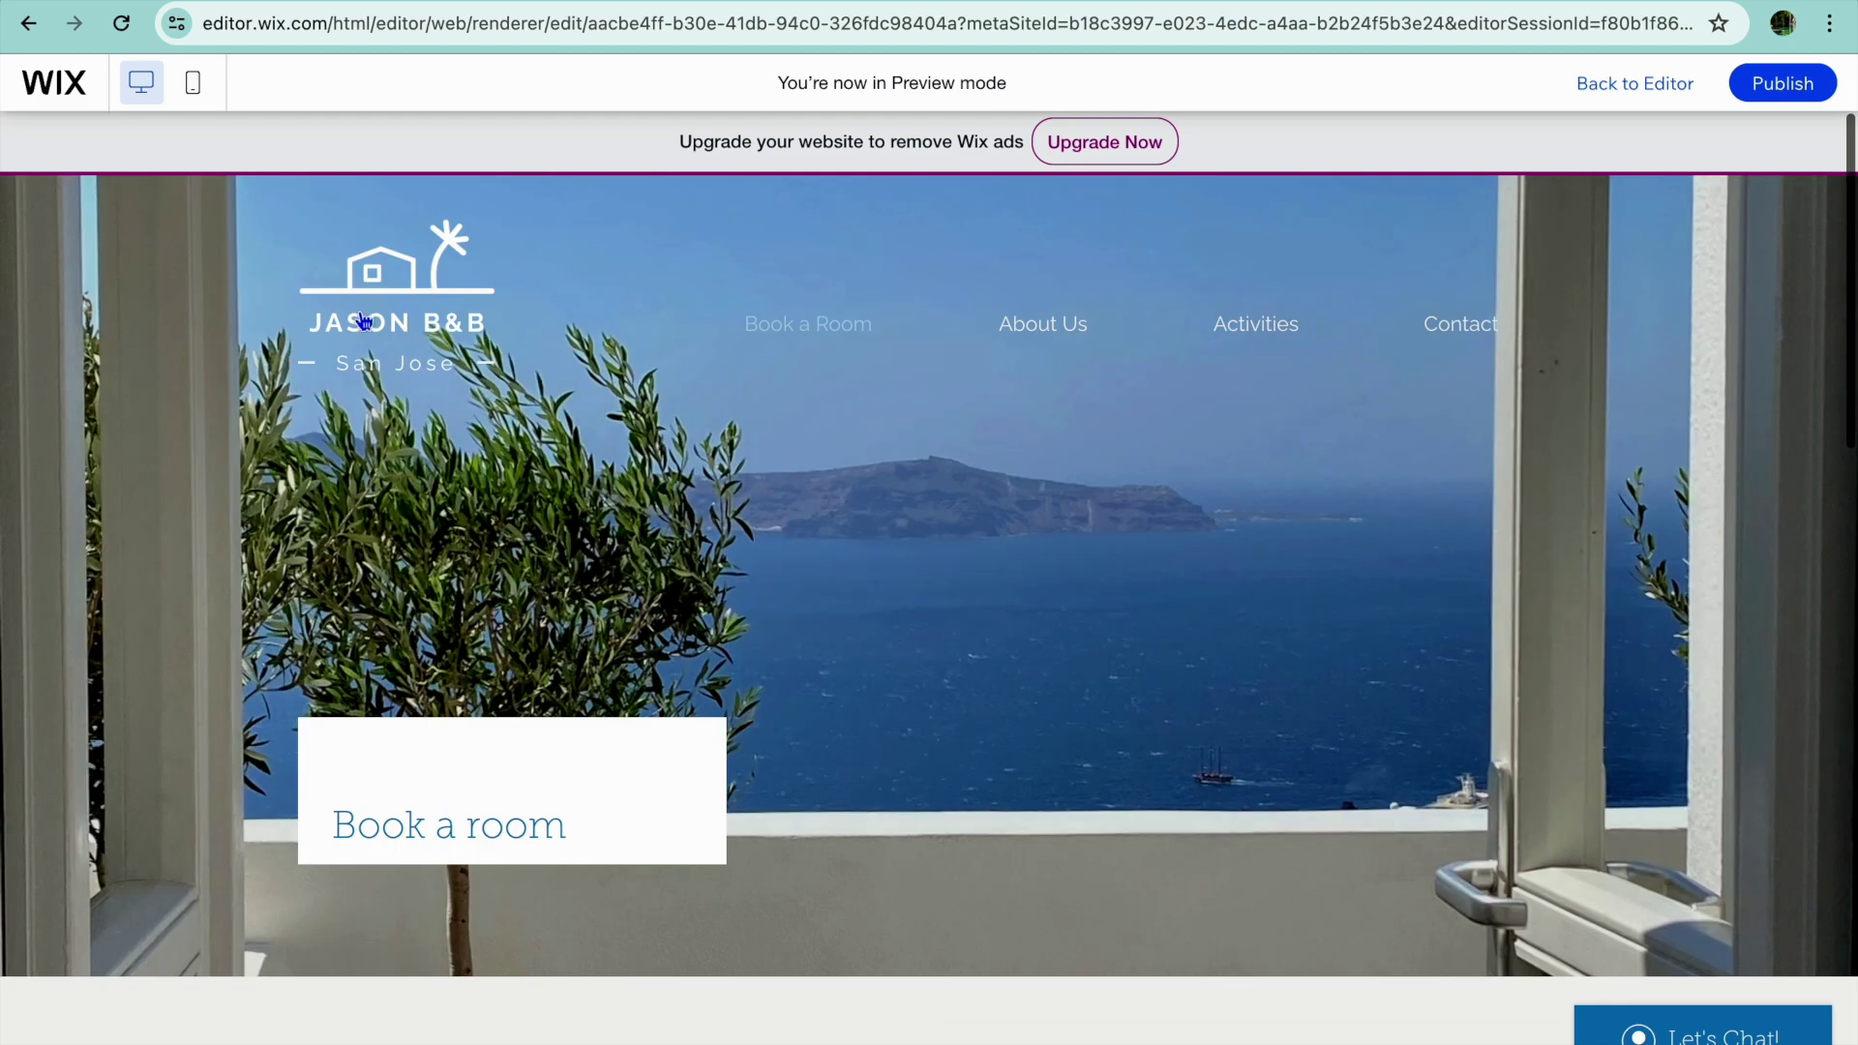
pyautogui.click(344, 317)
pyautogui.scroll(-8, 745, 437)
pyautogui.scroll(-5, 745, 437)
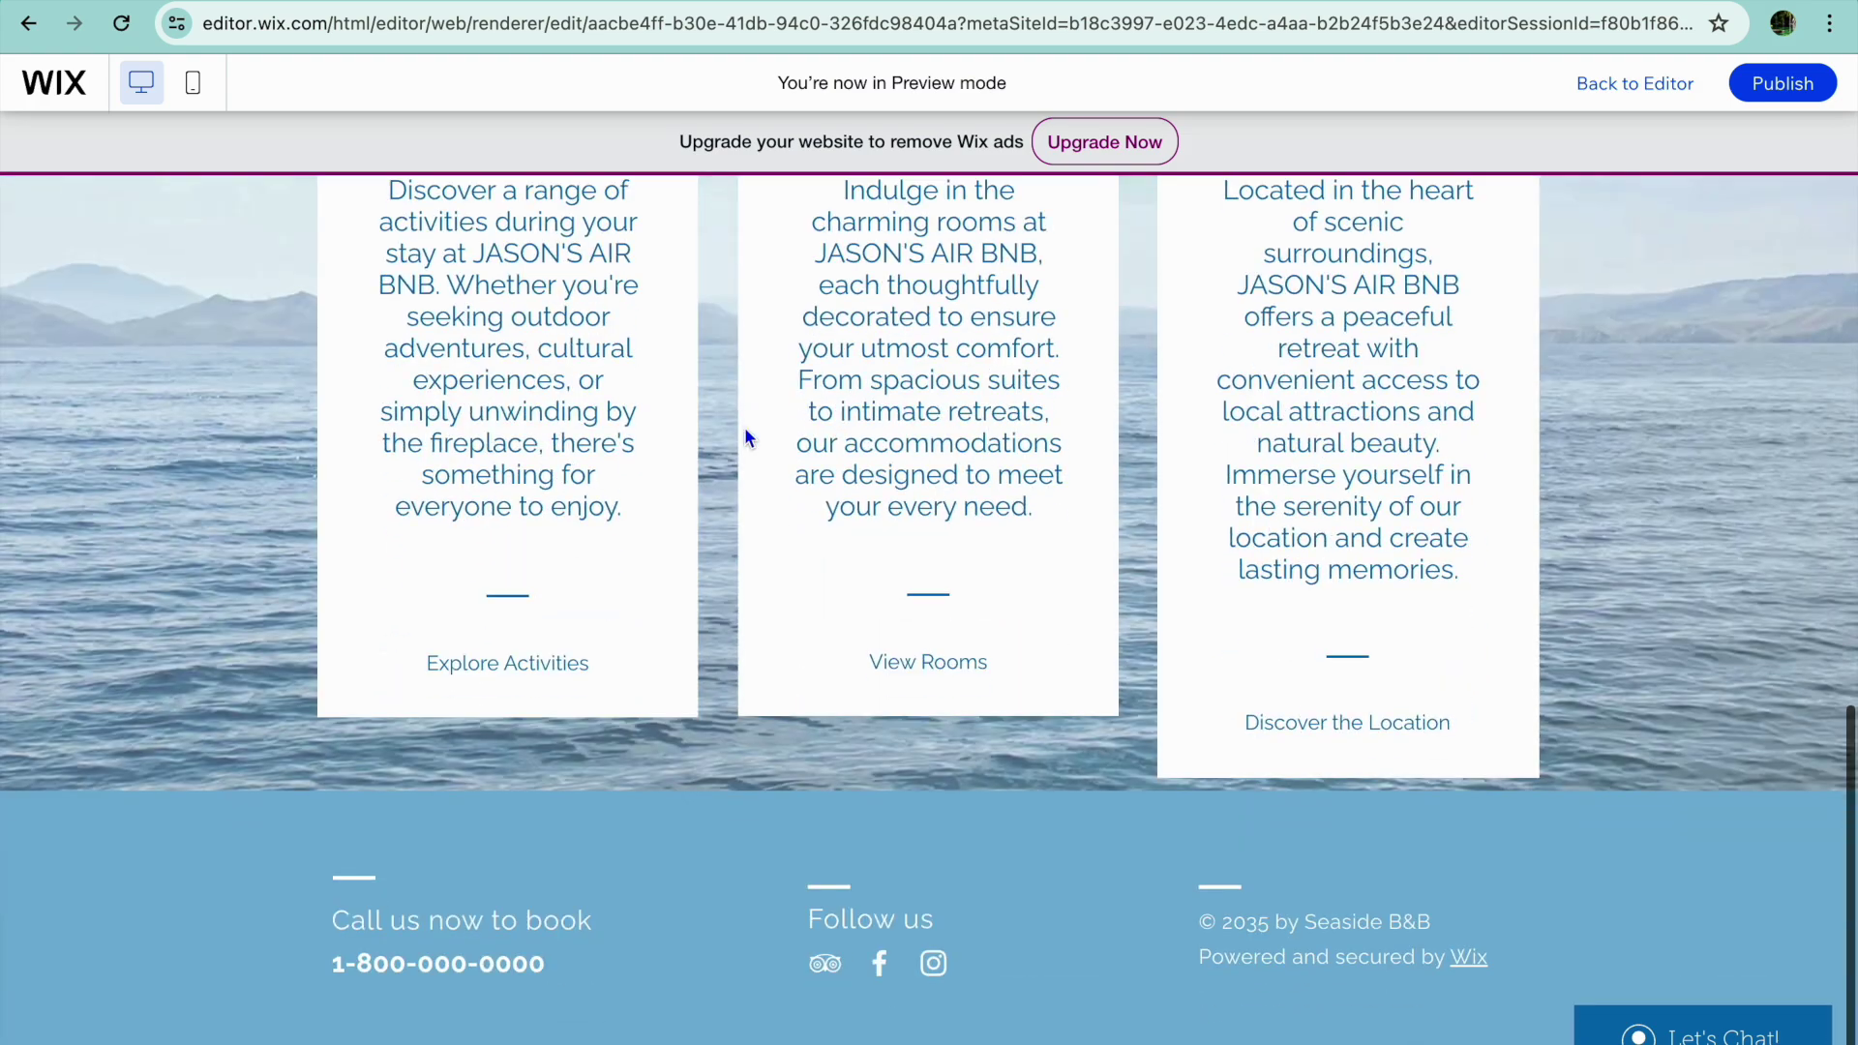
pyautogui.scroll(15, 745, 428)
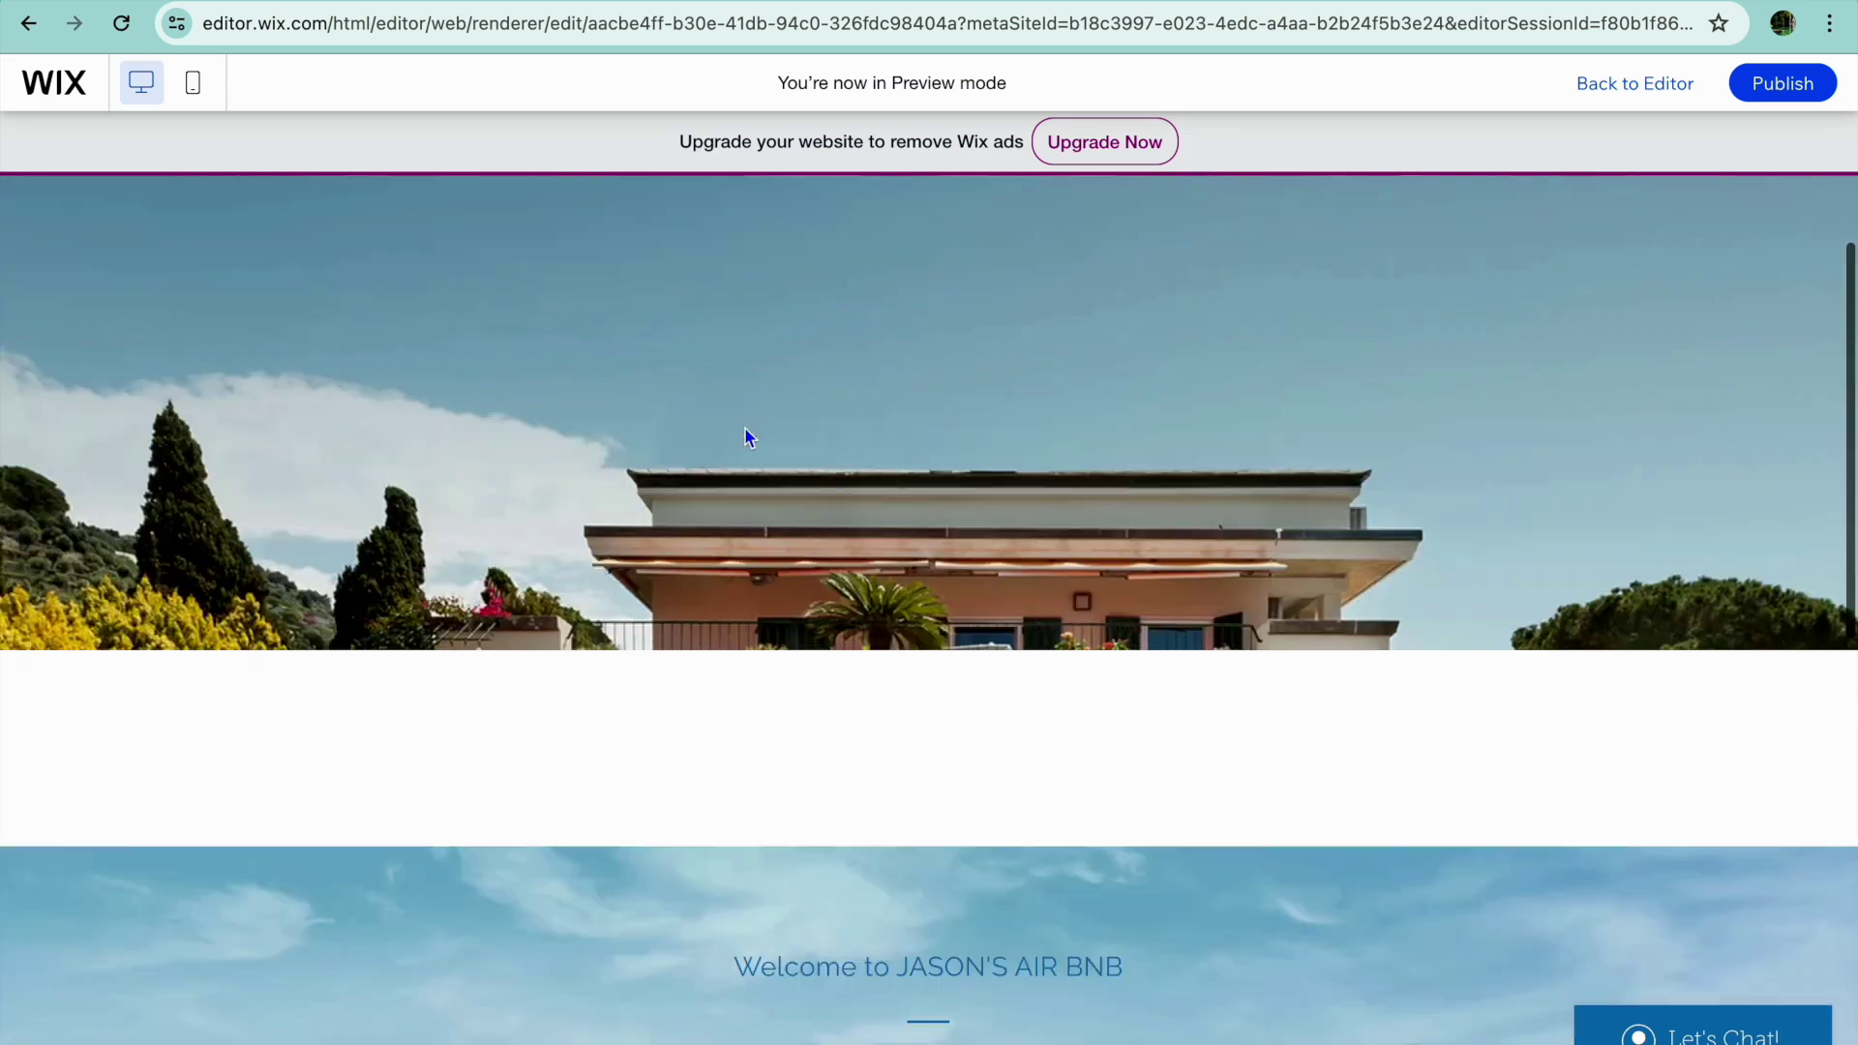